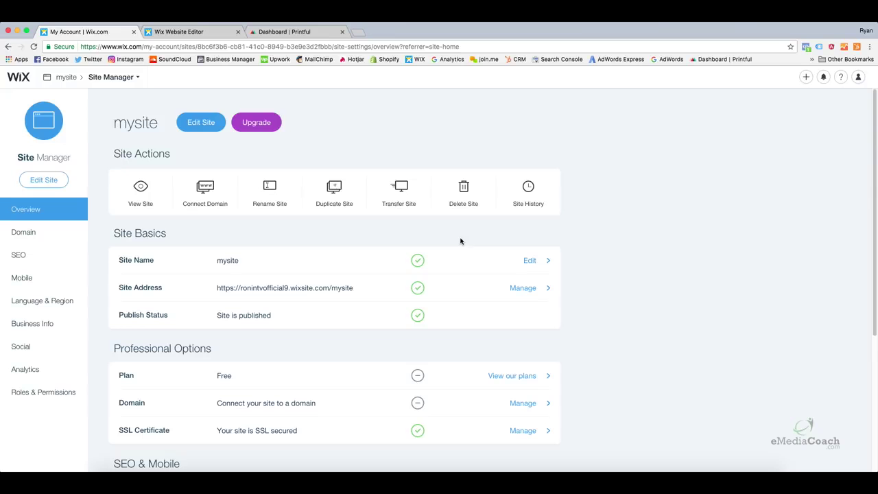
Switch to the Wix Website Editor tab to preview the site's home page.
left_click(192, 32)
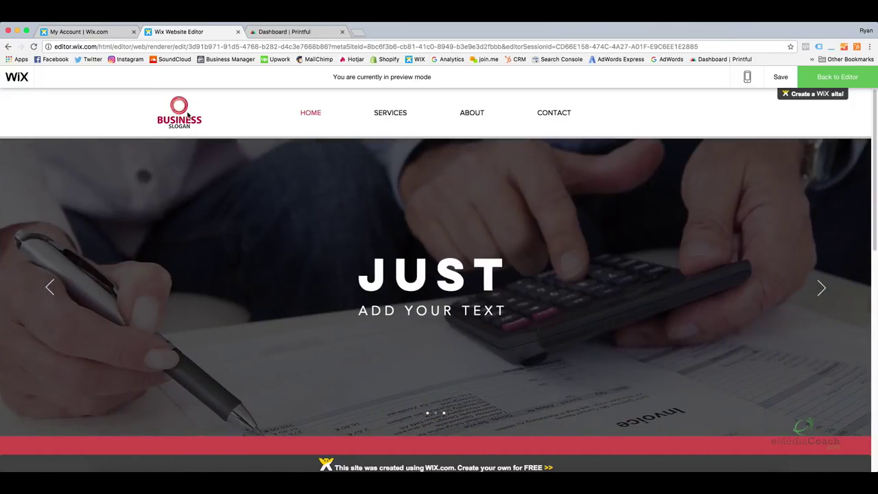
Scroll down the site preview from the slideshow toward the footer.
mouse_move(439, 125)
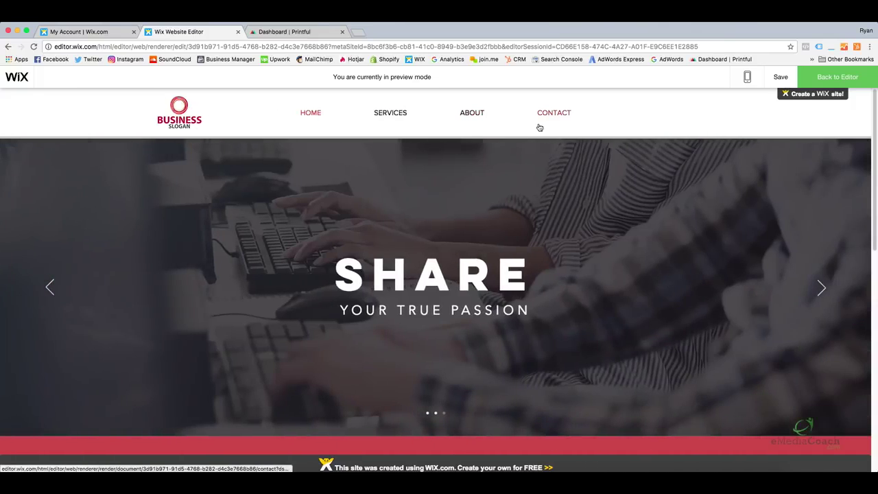
left_click(545, 116)
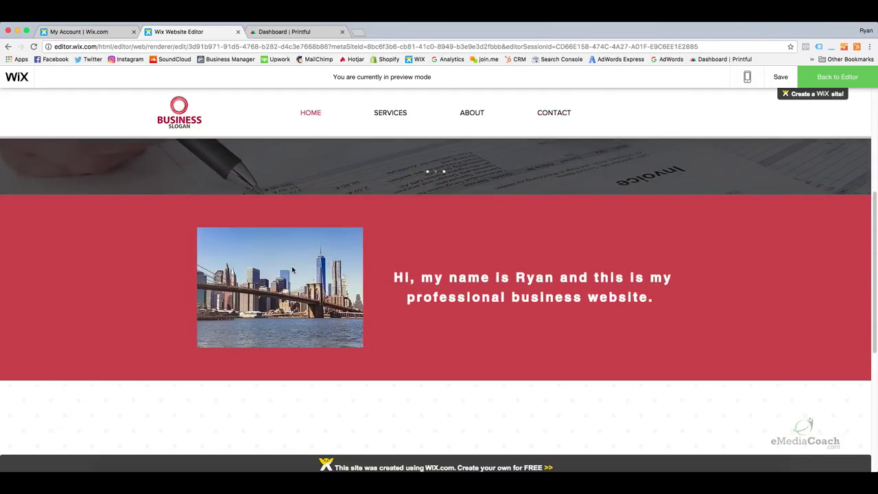
scroll(472, 291, "down", 6)
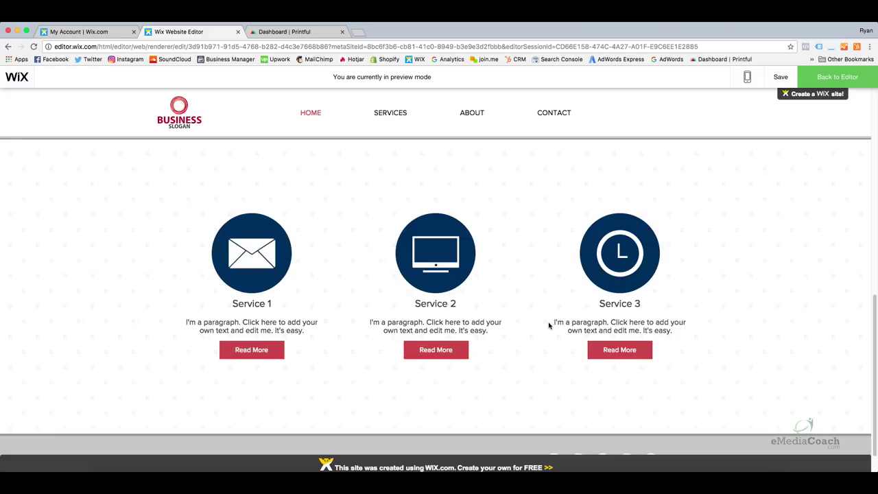
scroll(462, 348, "down", 1)
scroll(462, 348, "down", 2)
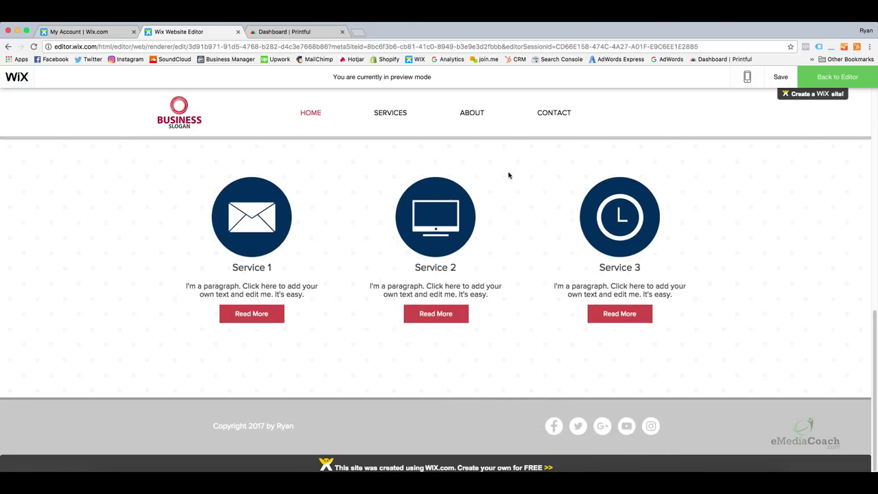
Look over the Services and About menus, then go to the Contact page.
mouse_move(398, 117)
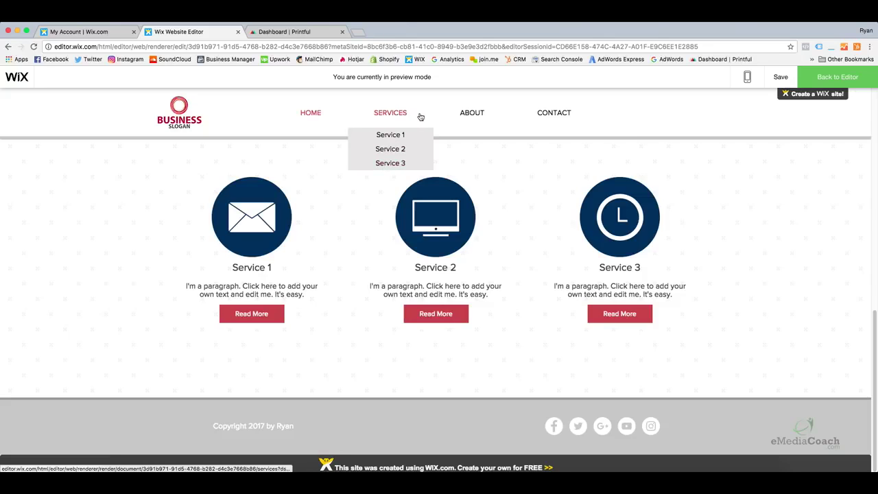
mouse_move(460, 117)
left_click(551, 114)
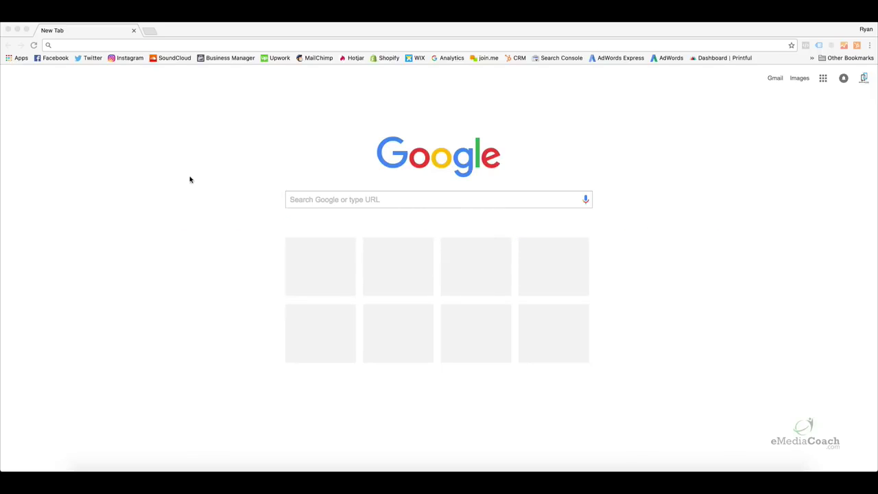
Paste the copied Wix link into the new tab's address bar and load it.
left_click(145, 45)
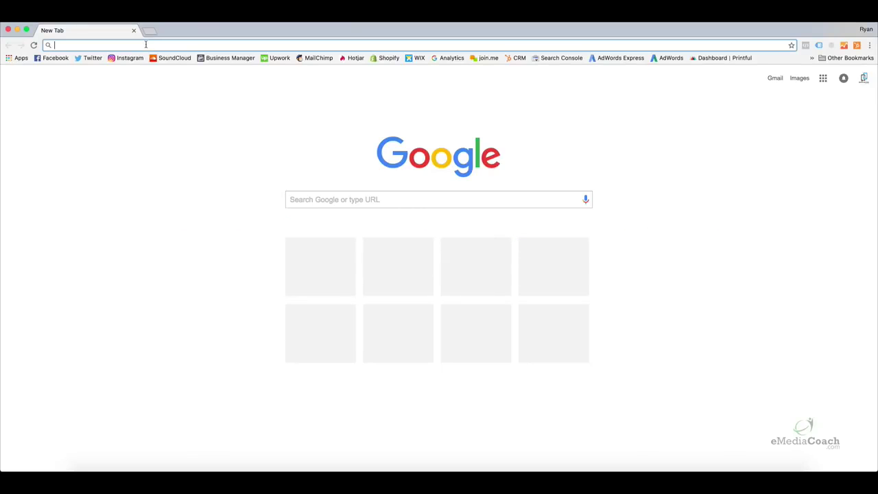
right_click(145, 44)
left_click(157, 65)
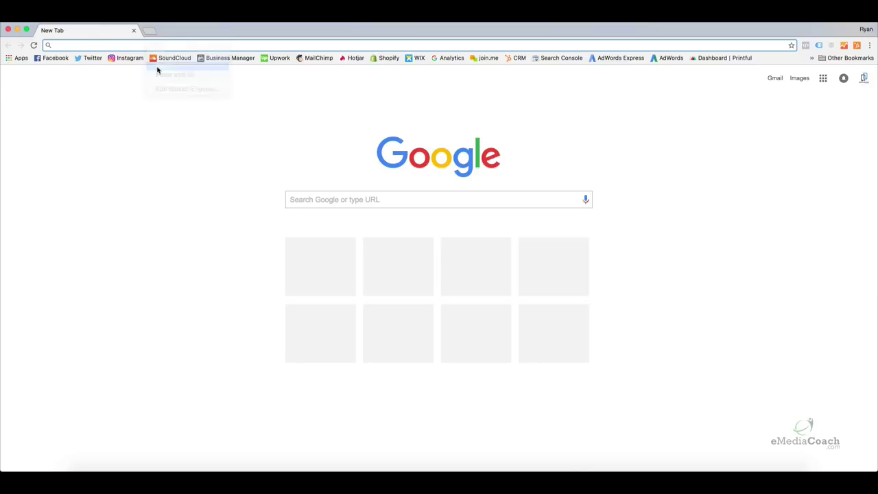
key("Return")
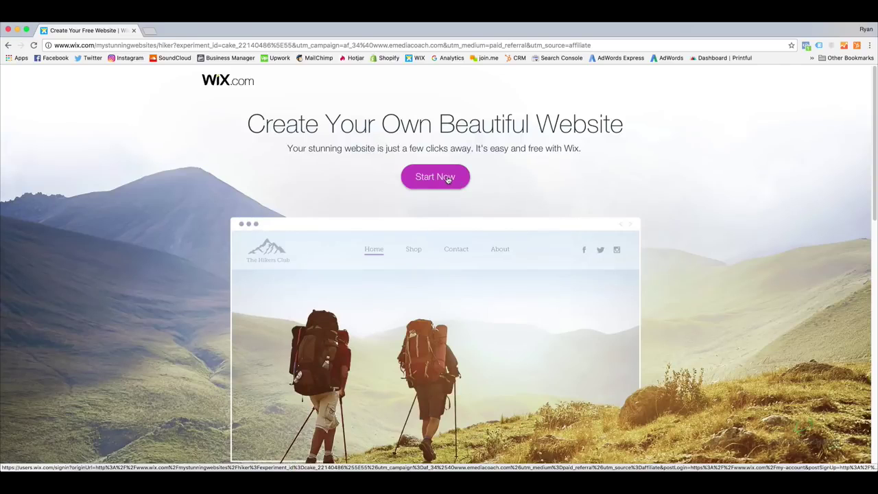
Choose Start Now, then switch from the Log In page to Sign Up.
left_click(447, 179)
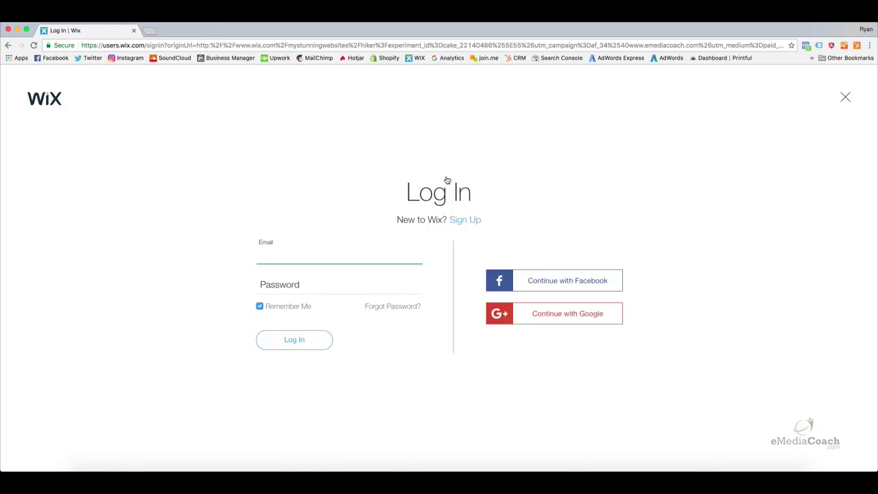
left_click(475, 220)
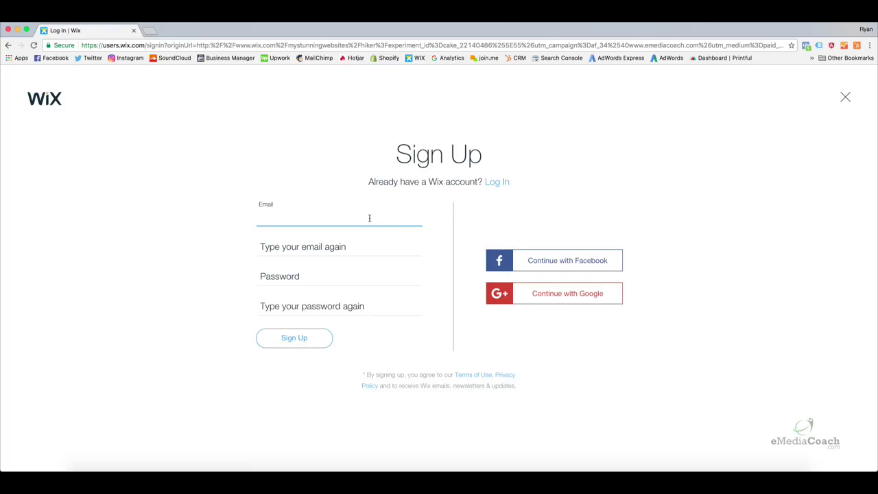
Enter the account's email address in both email fields.
left_click(369, 218)
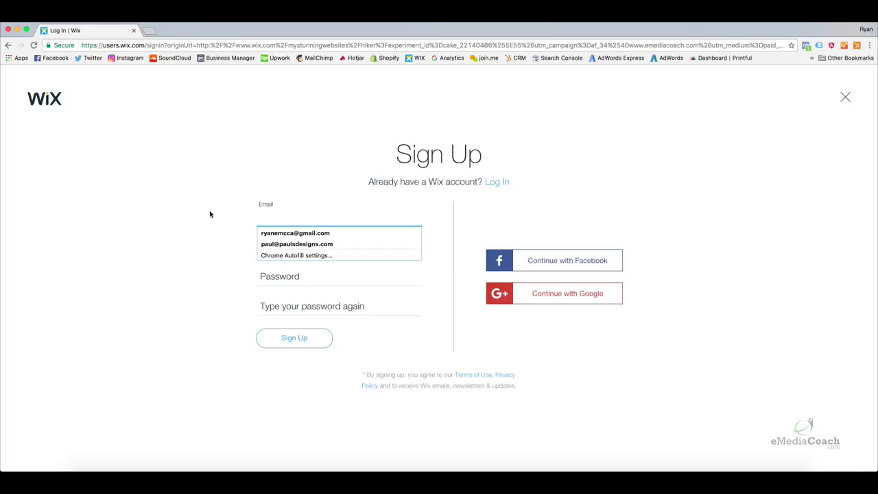
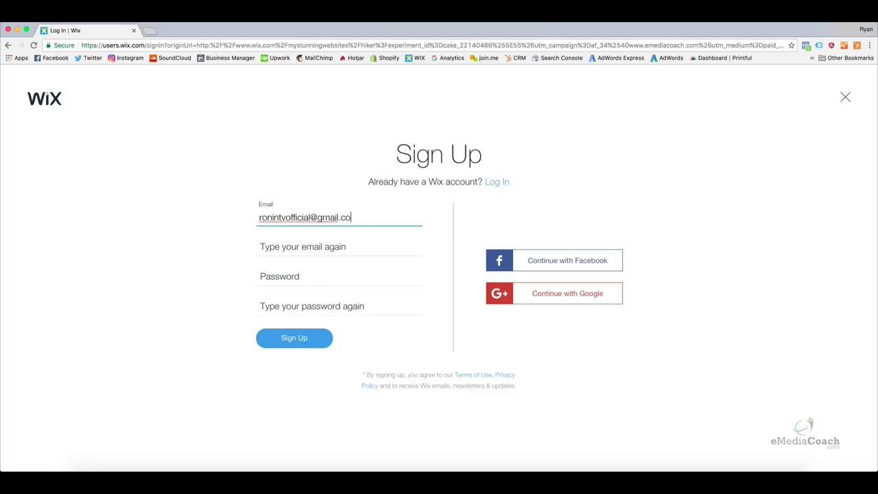
key("Tab")
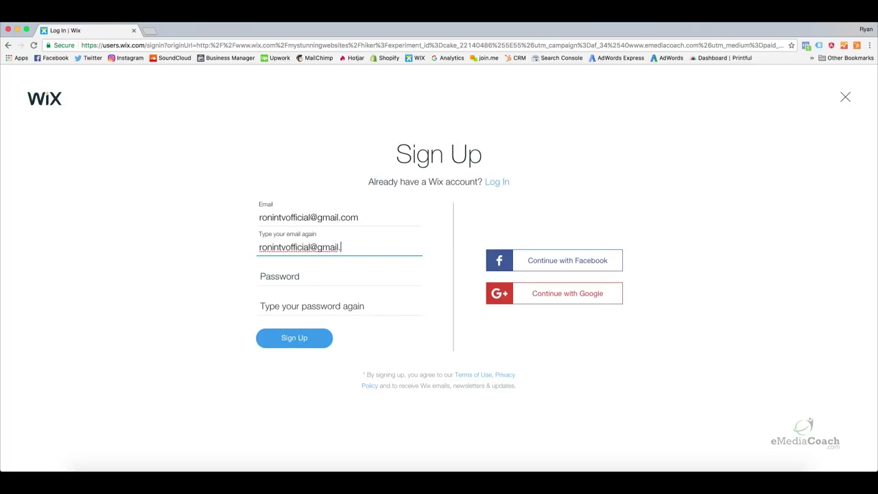
Enter the password in both password fields and submit the Sign Up form.
key("Tab")
type("•••••••")
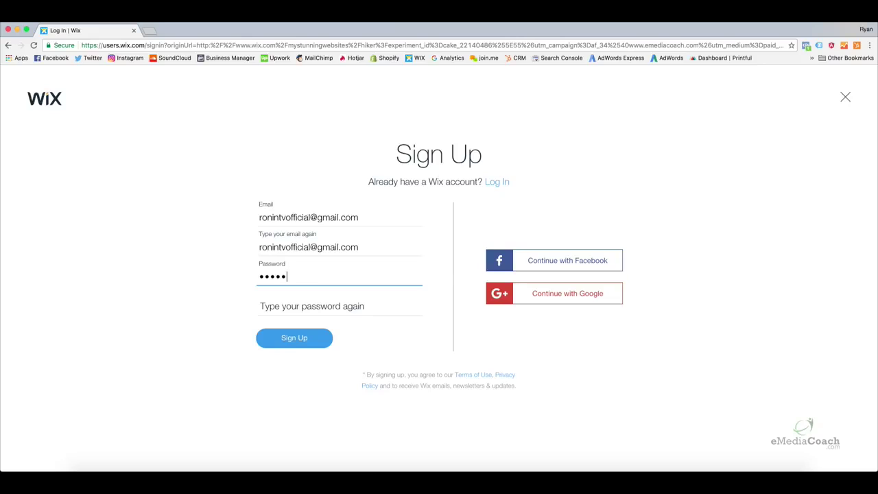
type("••")
key("Tab")
type("••••••••")
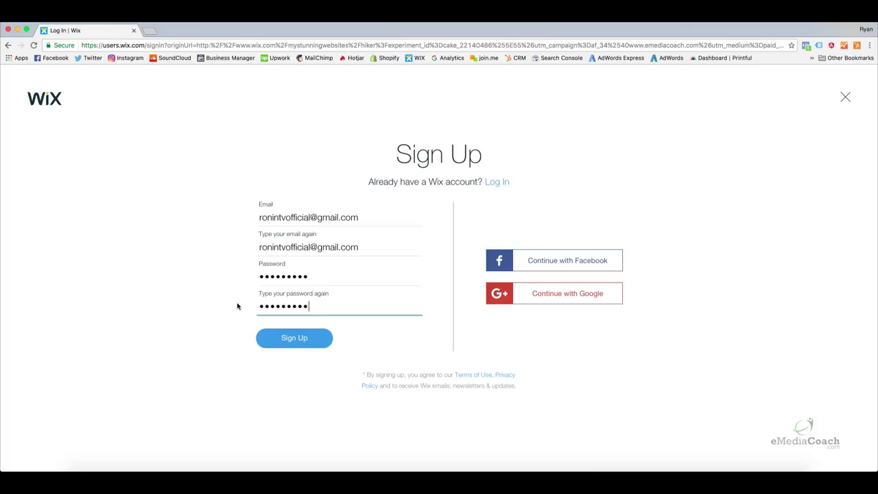
left_click(271, 340)
left_click(273, 340)
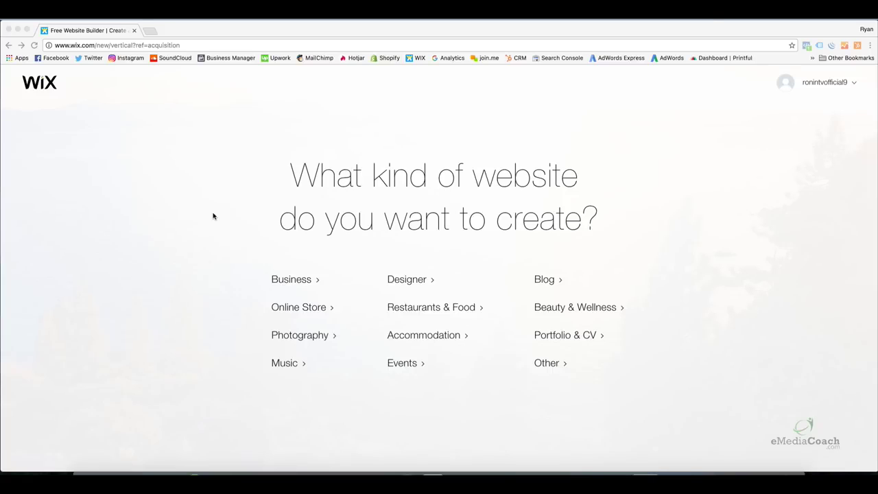
Activate the browser window once the new account finishes signing up.
left_click(224, 244)
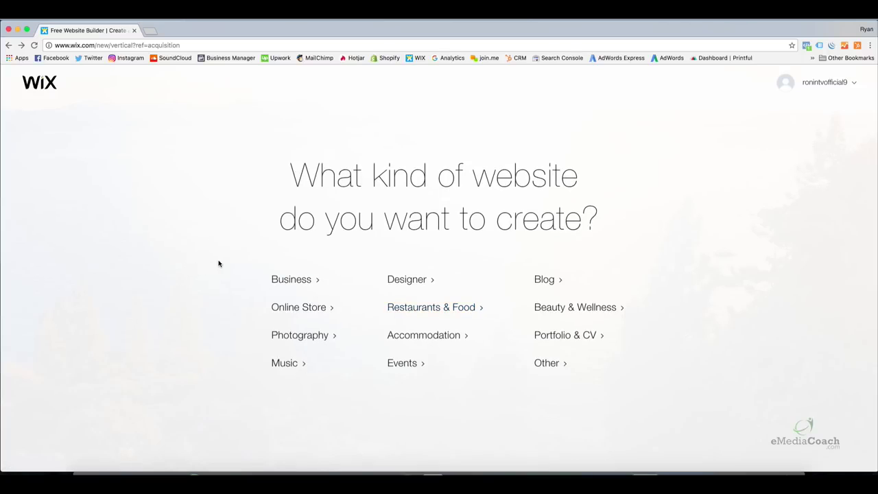
Choose Business as the website type and search the templates for 'dance'.
left_click(296, 281)
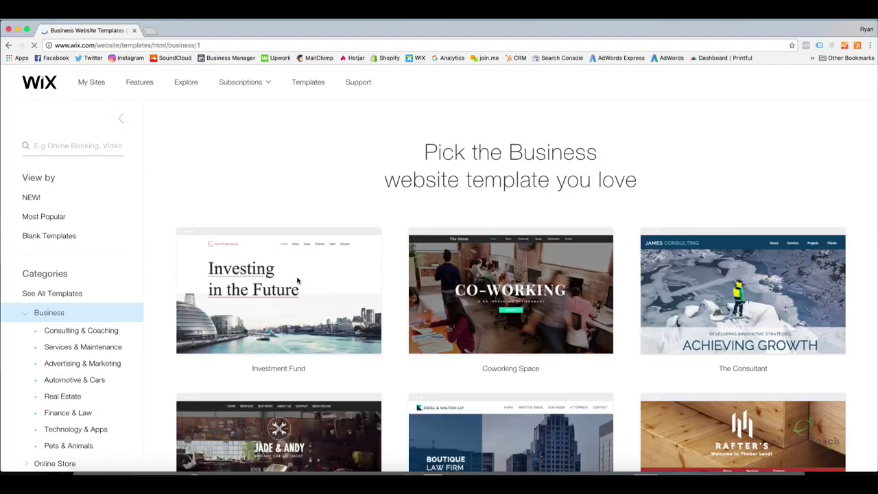
mouse_move(245, 236)
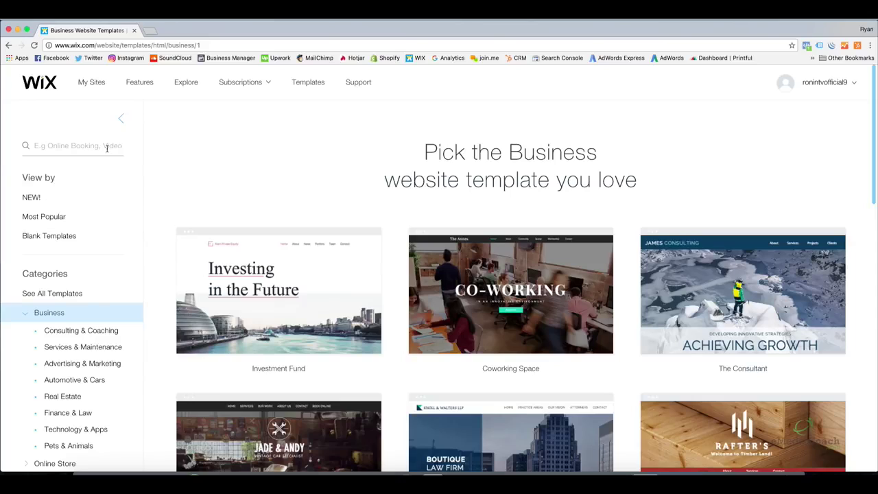
left_click(107, 146)
type("dance")
key("Return")
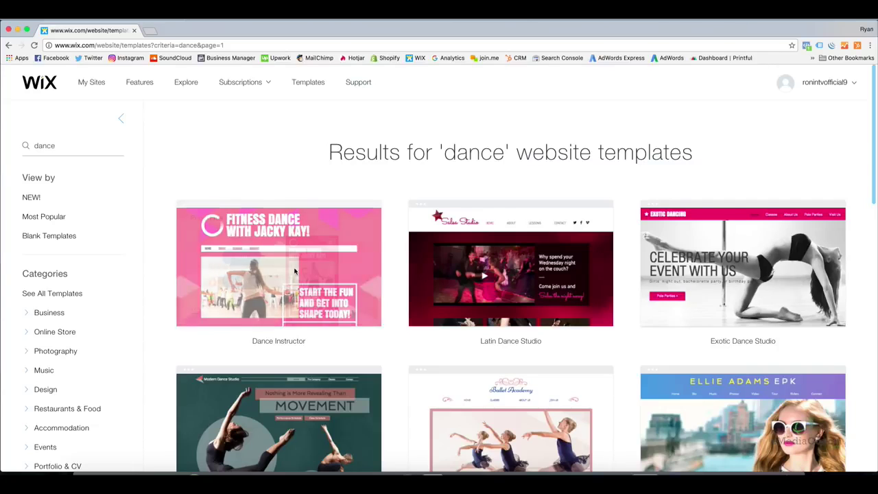
Hide and reshow the template filters, then return to the Business templates list.
mouse_move(497, 292)
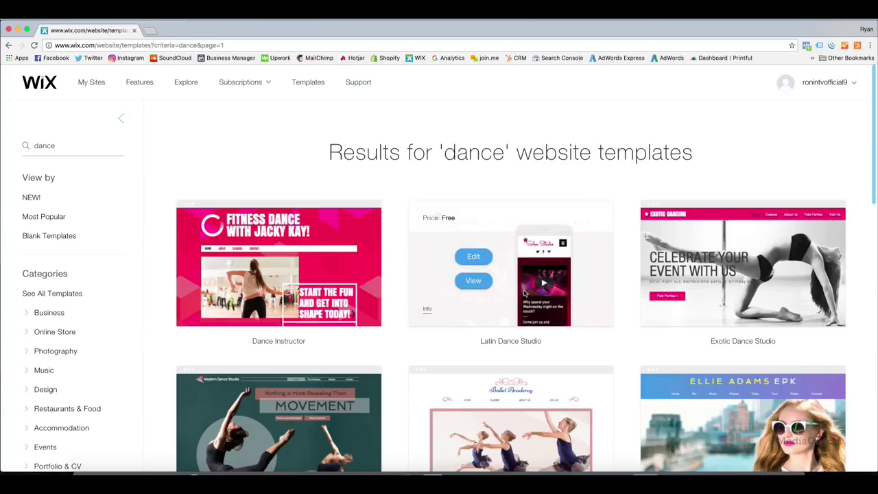
mouse_move(872, 172)
left_mouse_down()
mouse_move(871, 353)
mouse_move(871, 166)
left_mouse_up()
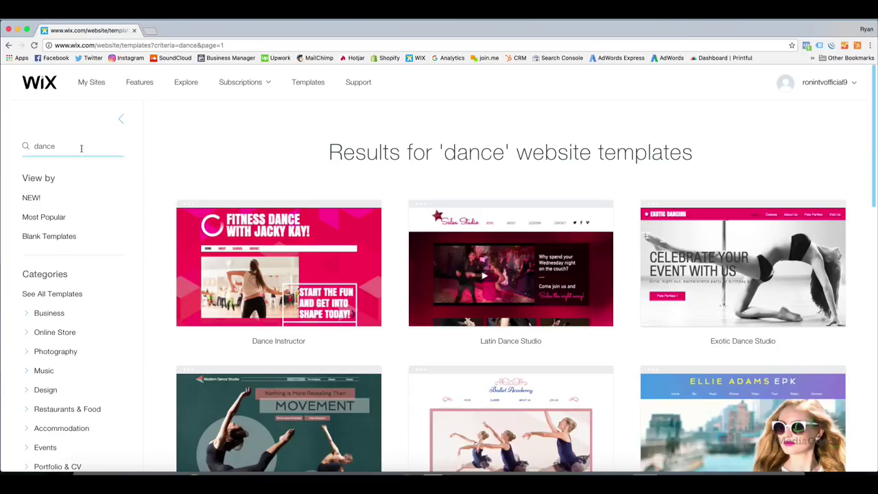
left_click(121, 120)
left_click(34, 119)
left_click(43, 313)
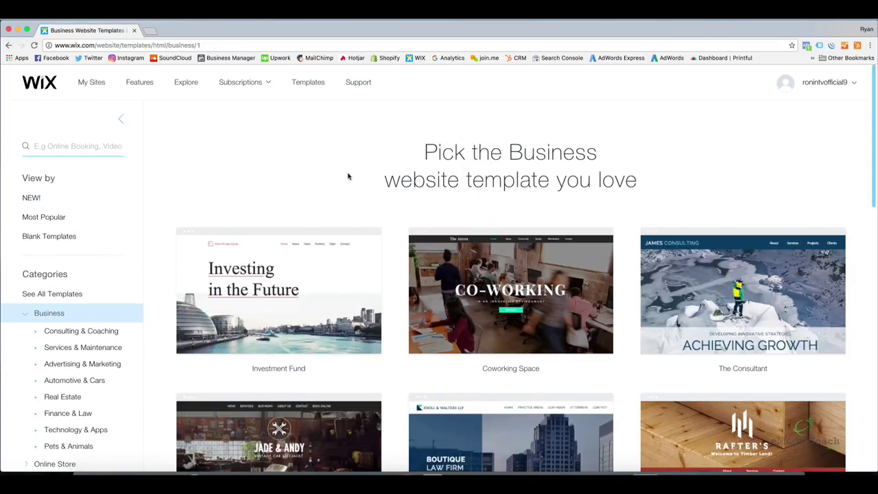
left_click_drag(872, 121, 875, 151)
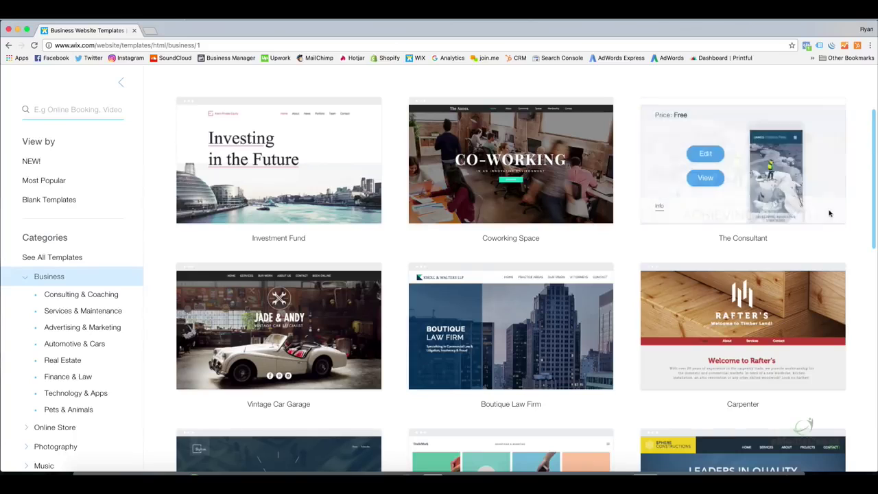
mouse_move(320, 168)
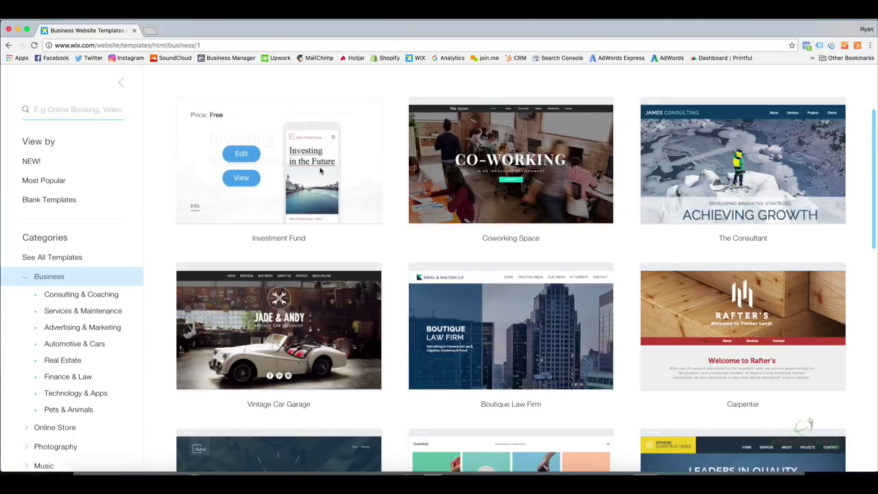
Preview the Investment Fund template and scroll through it.
left_click(241, 178)
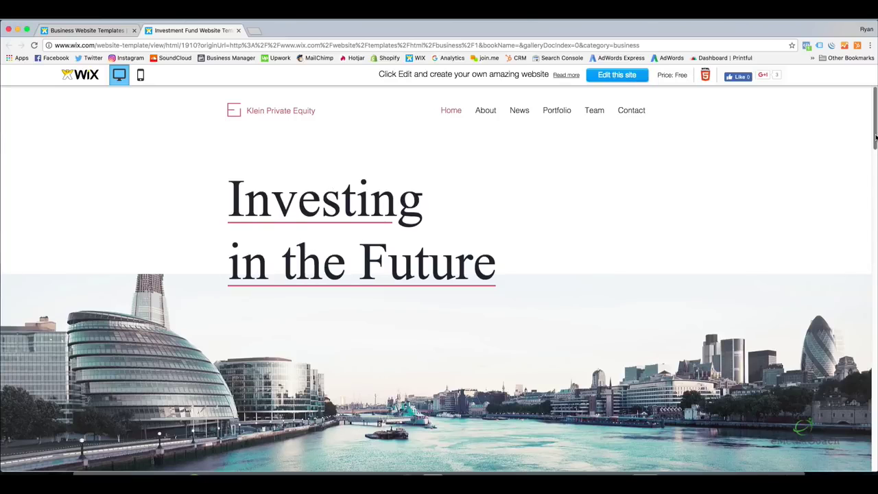
scroll(872, 137, "down", 1)
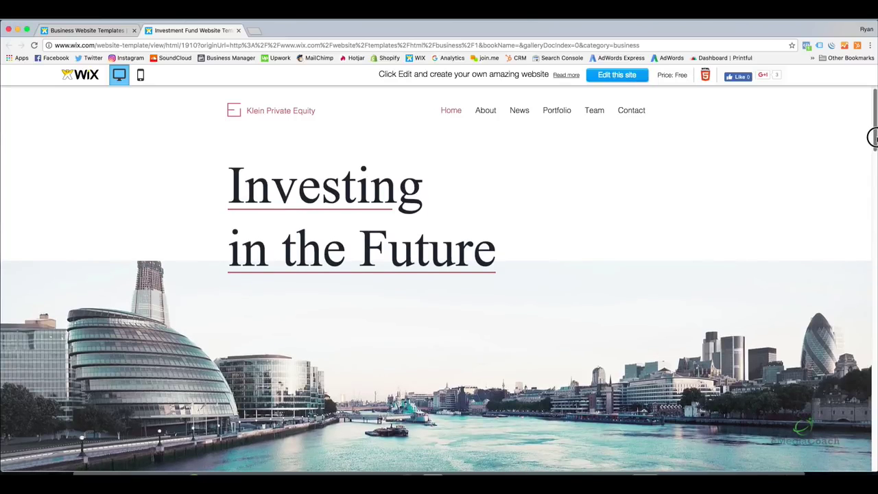
mouse_move(872, 137)
left_mouse_down()
mouse_move(872, 435)
mouse_move(874, 120)
left_mouse_up()
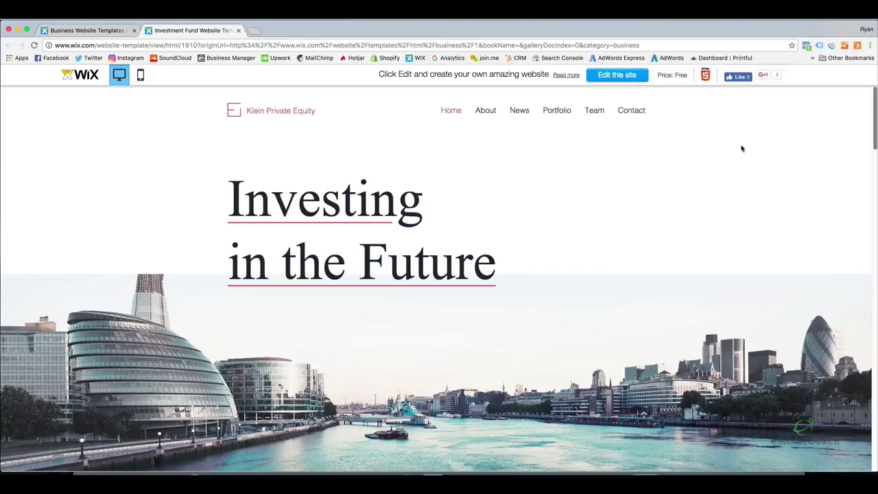
Switch the template preview to mobile layout, scroll it, then choose 'Edit this site'.
left_click(139, 75)
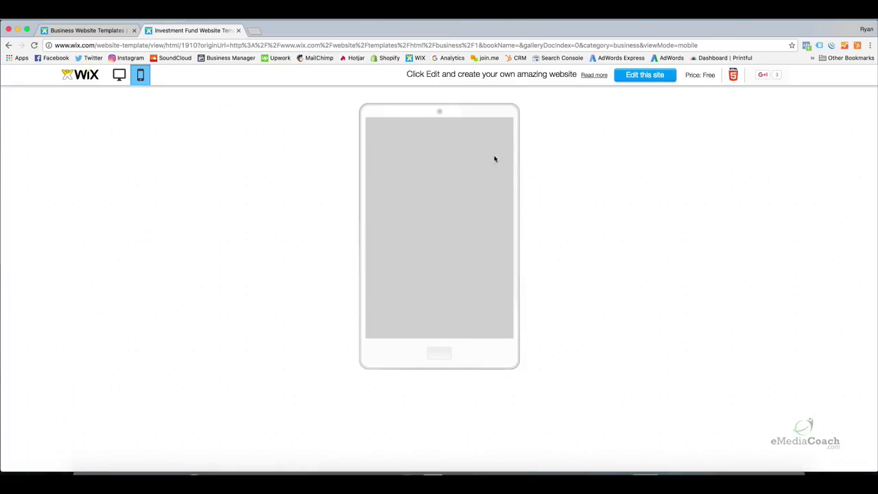
mouse_move(526, 130)
left_mouse_down()
mouse_move(532, 229)
mouse_move(521, 114)
left_mouse_up()
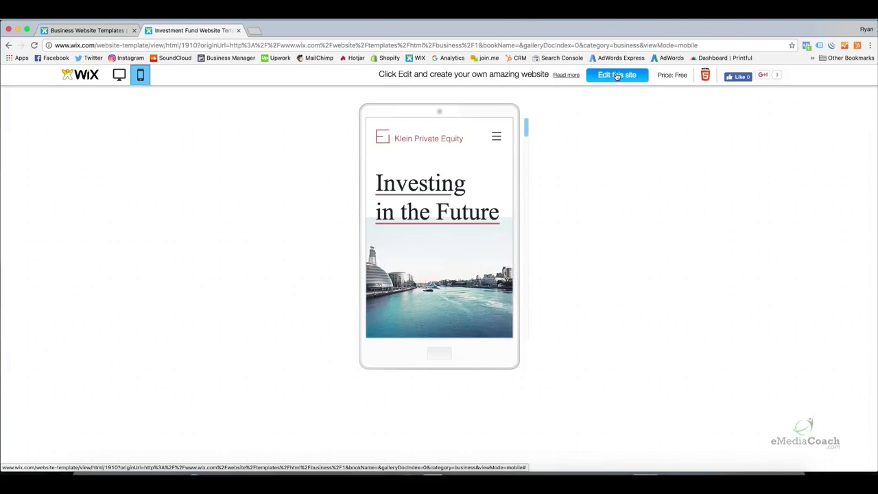
left_click(616, 76)
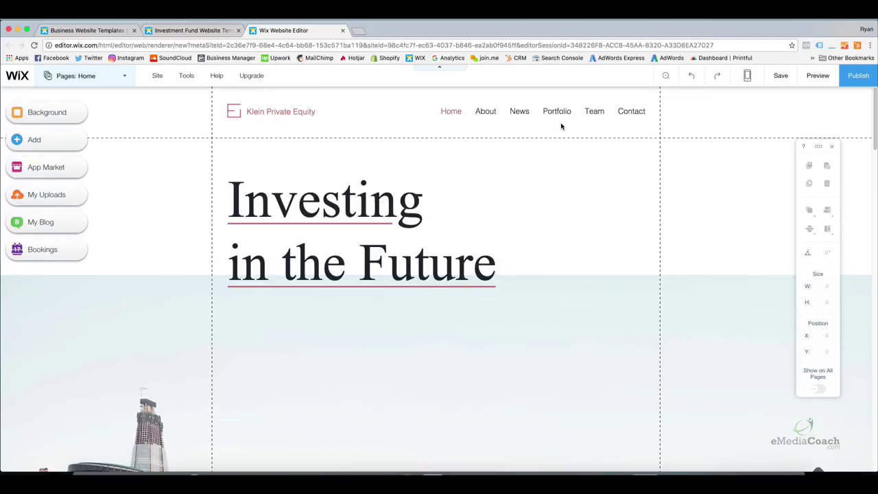
Scroll through the Investment Fund template in the editor.
left_click_drag(873, 111, 859, 83)
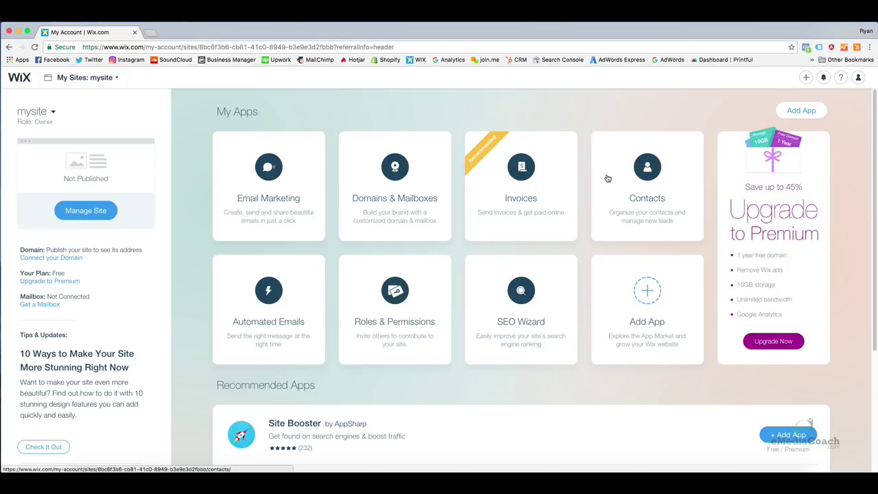
mouse_move(537, 322)
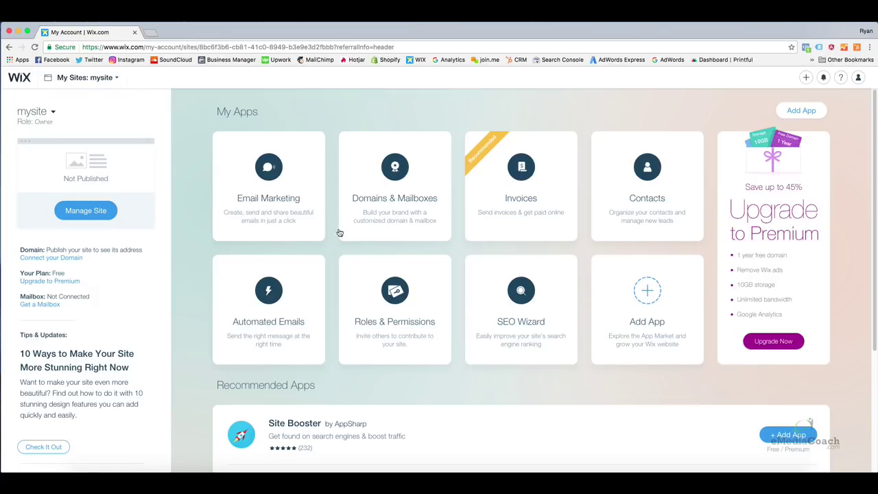
mouse_move(301, 190)
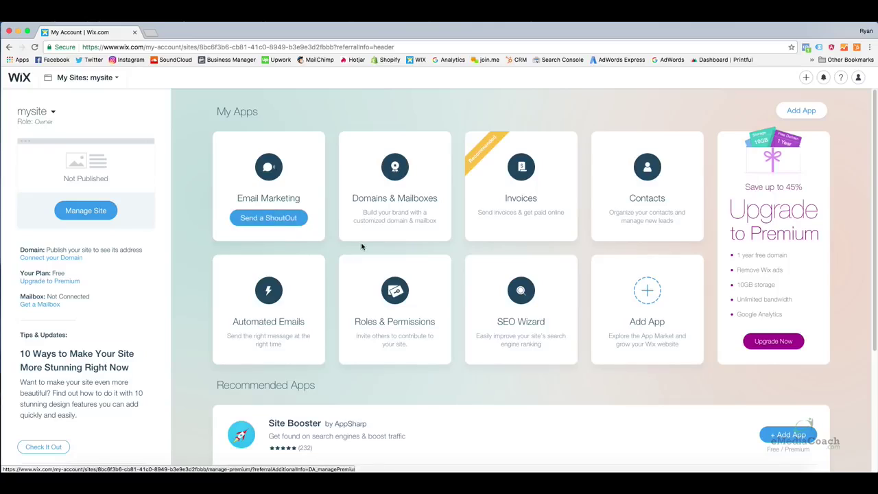
mouse_move(417, 231)
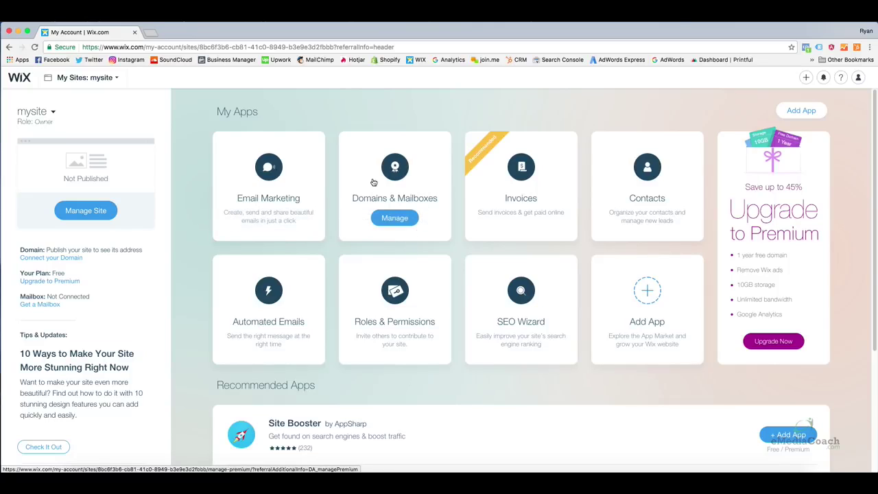
left_click(400, 224)
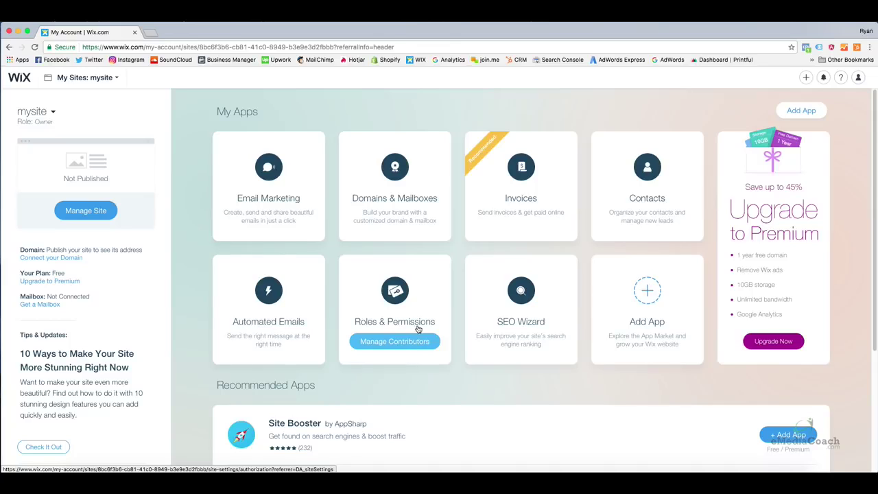
left_click(397, 347)
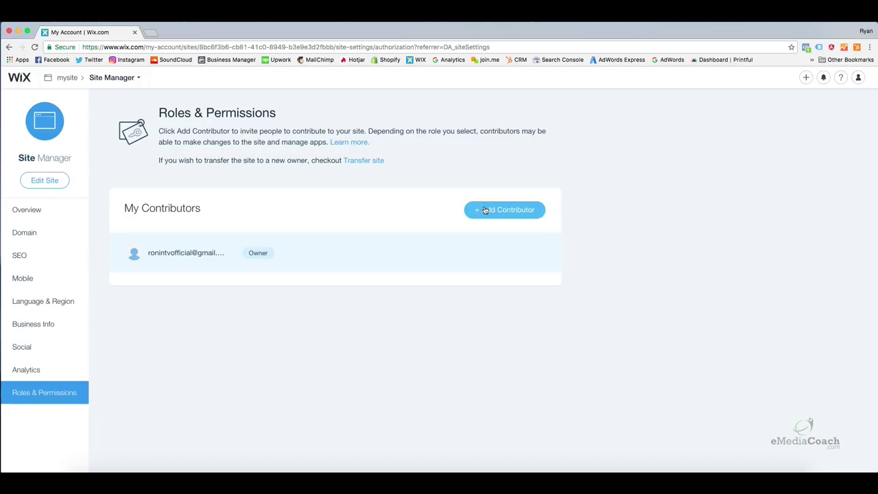
left_click(10, 47)
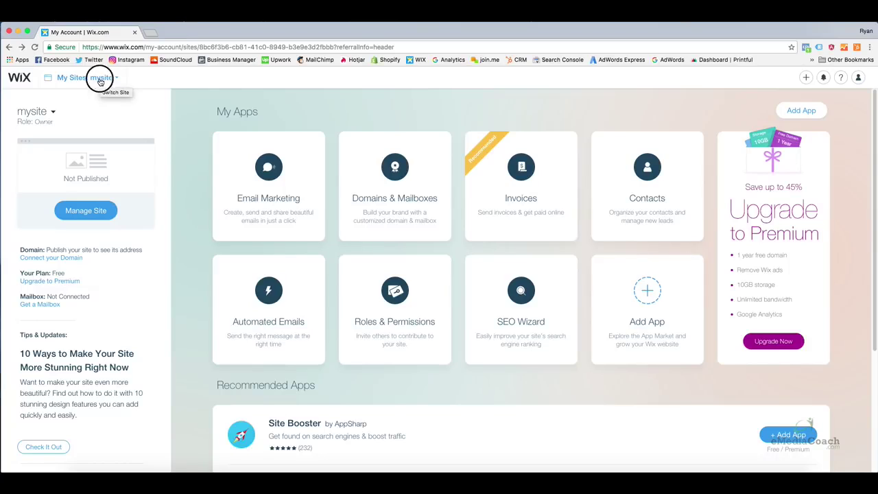
left_click(100, 81)
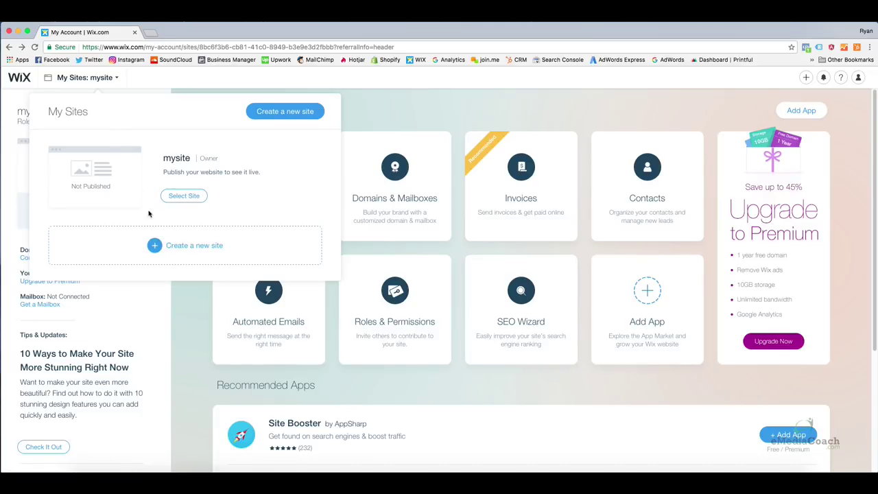
left_click(89, 82)
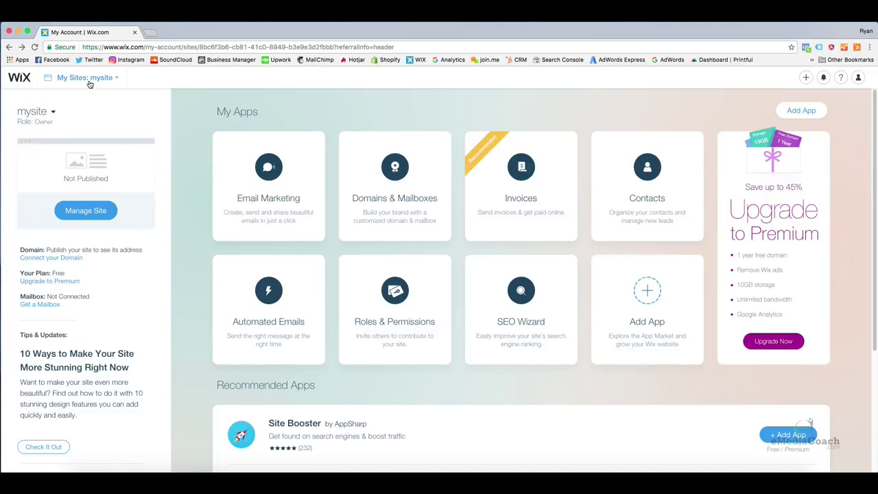
Open mysite's Site Manager overview and select, then deselect, the site title.
left_click(88, 217)
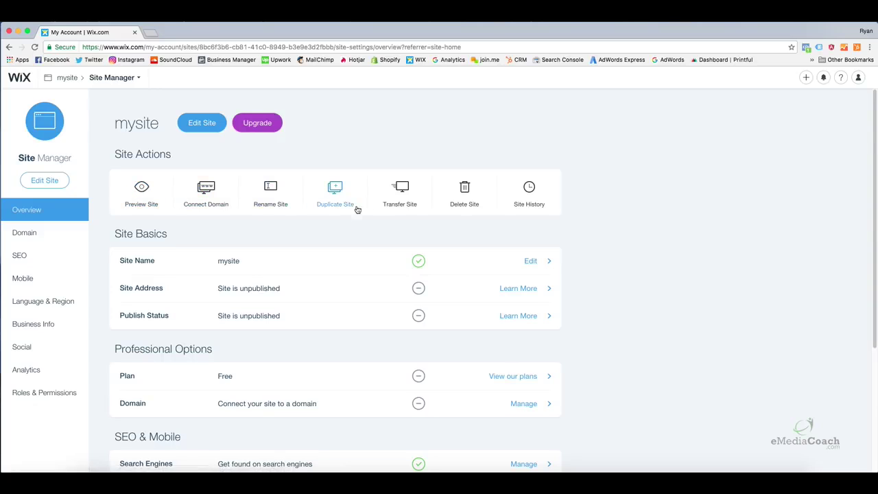
left_click_drag(159, 122, 114, 122)
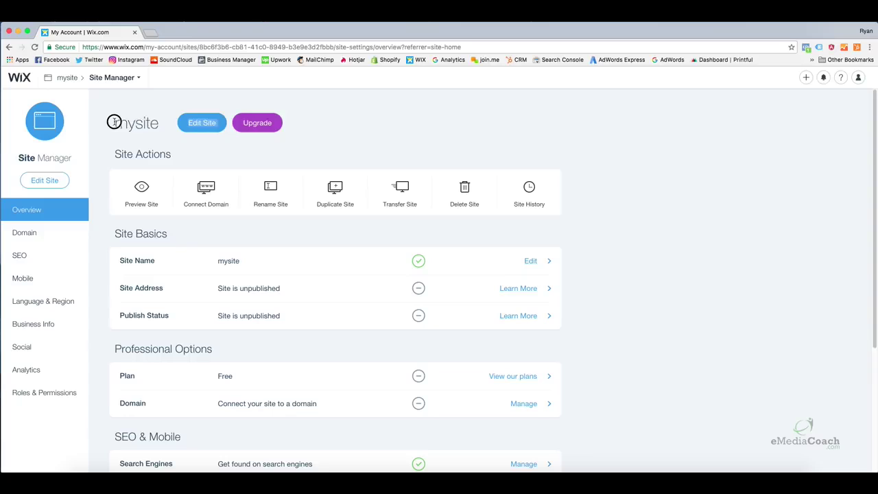
left_click(170, 141)
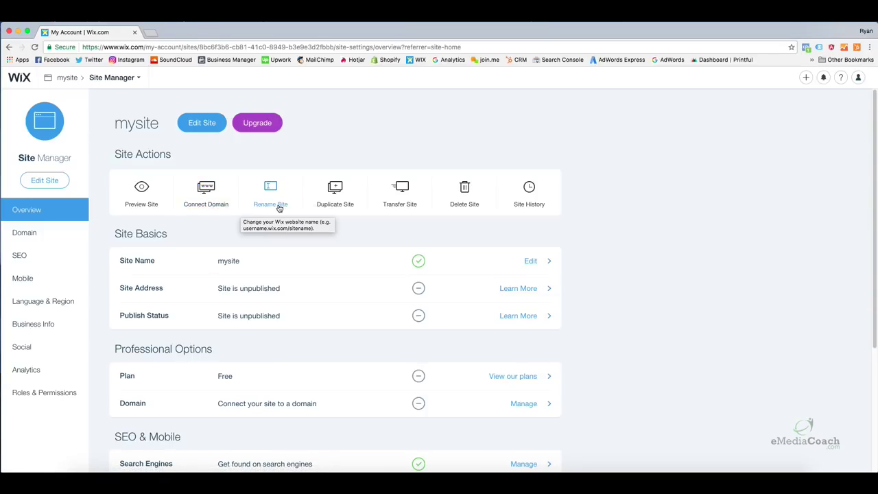
Open the Duplicate Site dialog and cancel it without copying.
right_click(343, 214)
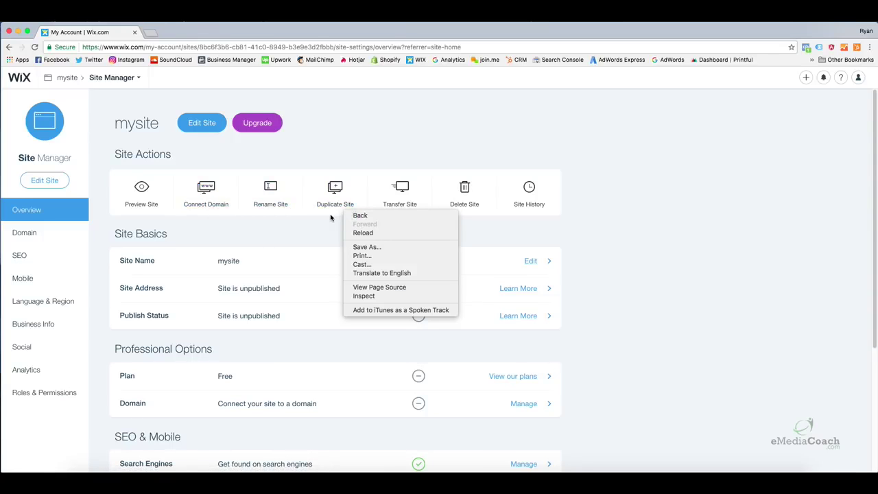
left_click(337, 199)
left_click(456, 216)
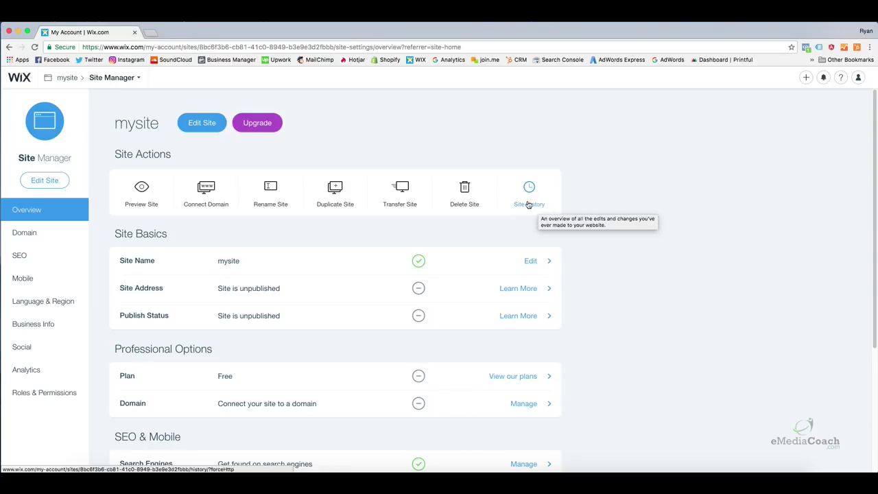
left_click(74, 78)
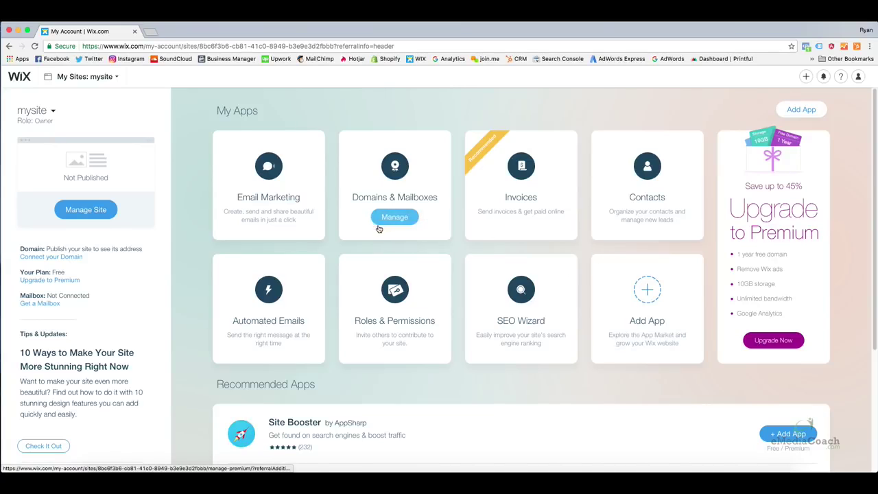
mouse_move(53, 119)
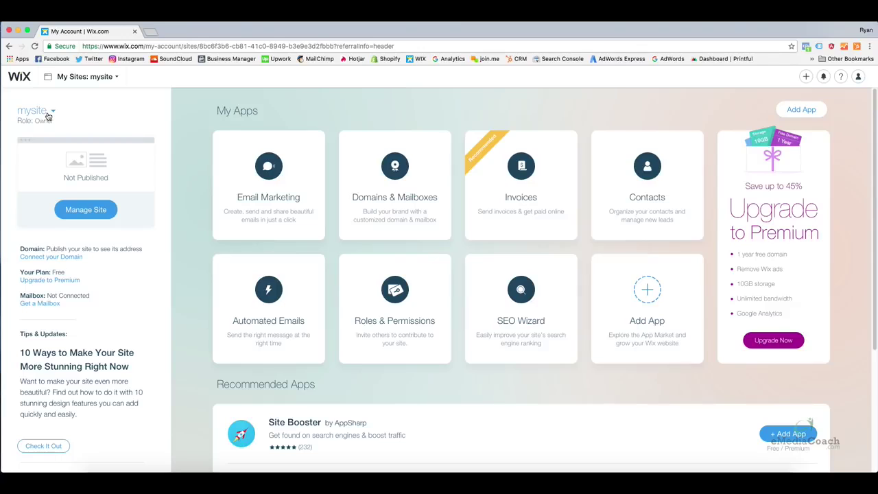
left_click(50, 115)
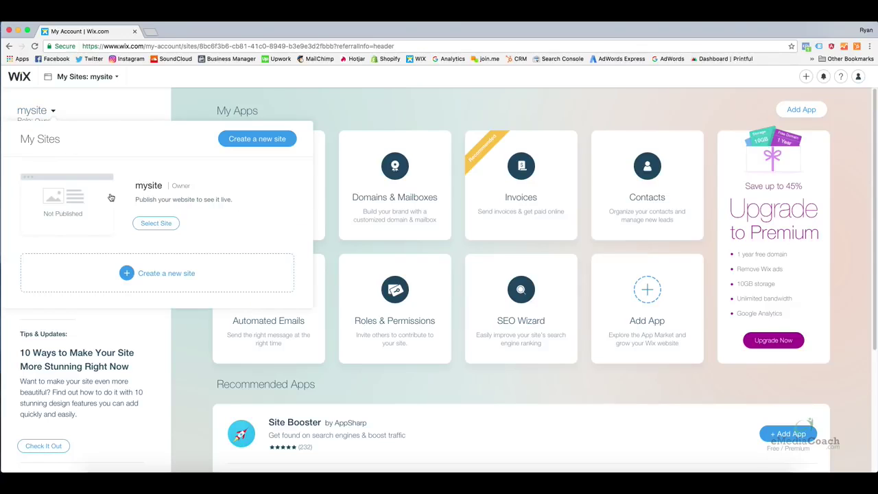
left_click(110, 113)
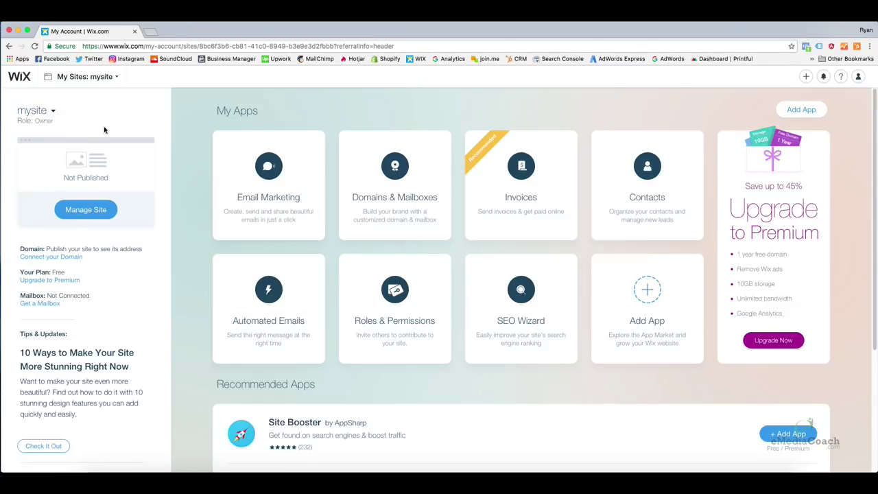
left_click(92, 215)
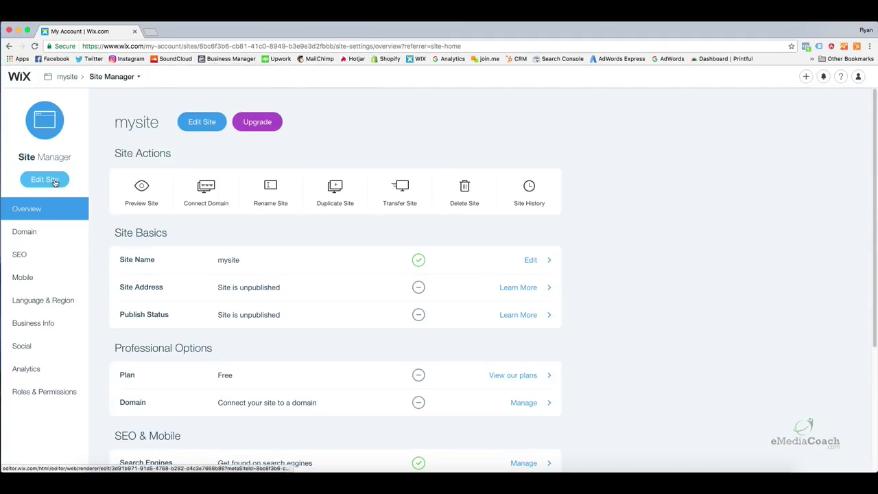
Open mysite's HOME page in the editor, dismiss the Lightboxes introduction, and select the page section.
left_click(54, 181)
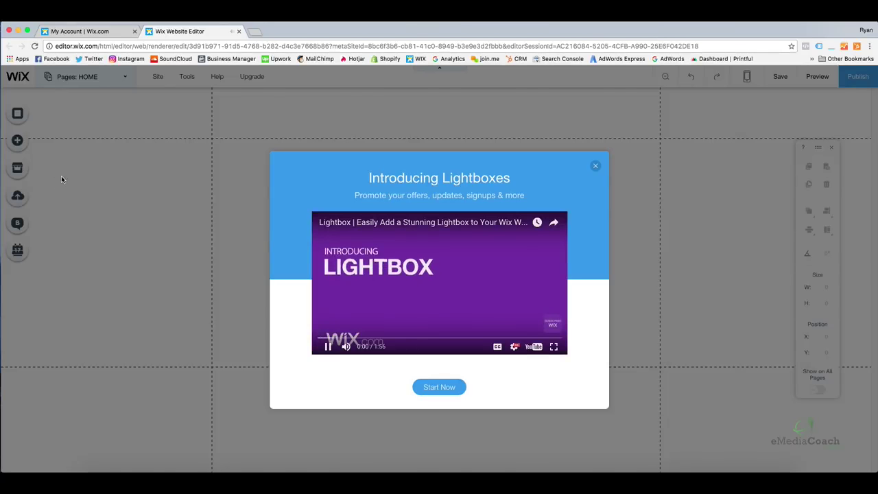
left_click(595, 166)
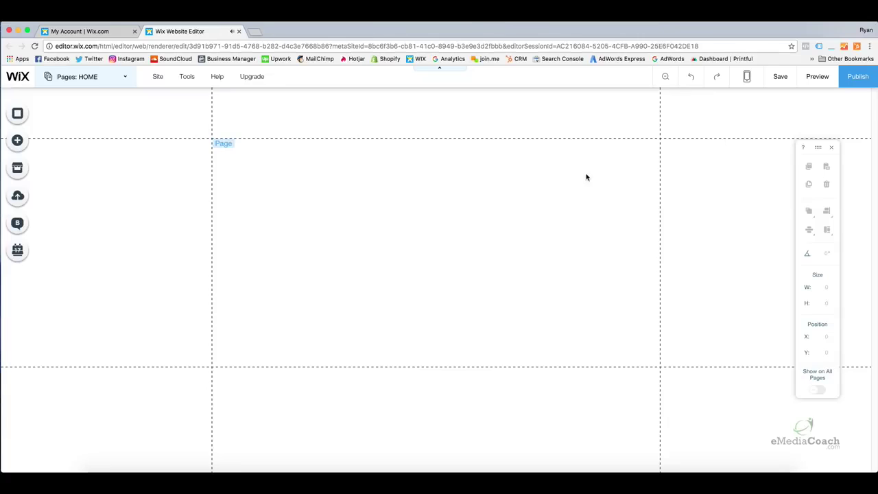
left_click(407, 159)
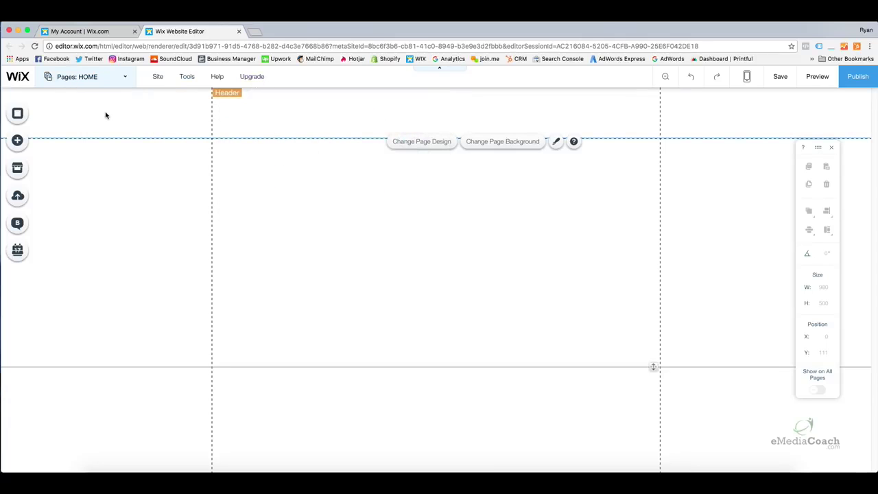
left_click(97, 79)
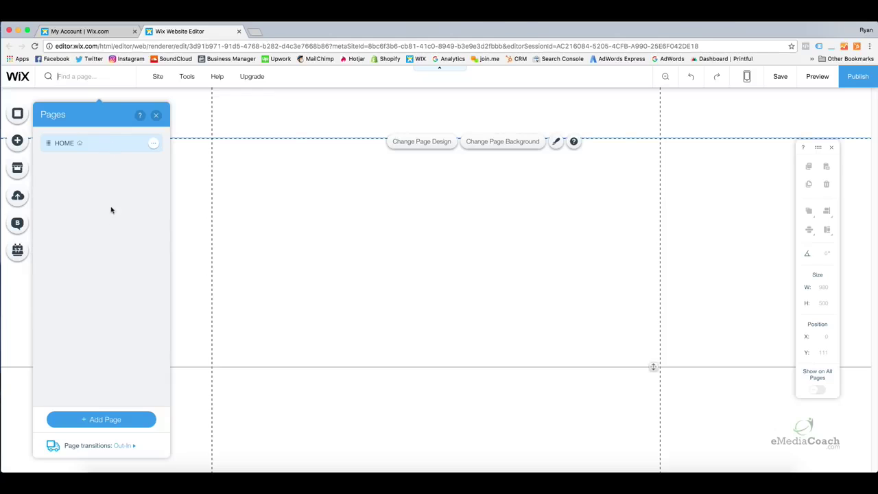
left_click(156, 115)
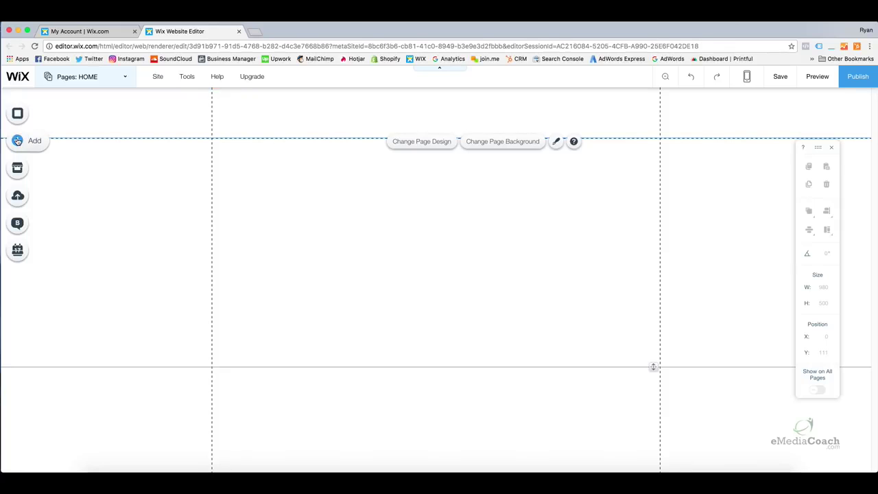
Browse the Add panel's Image and other element categories, then switch to the App Market.
left_click(17, 141)
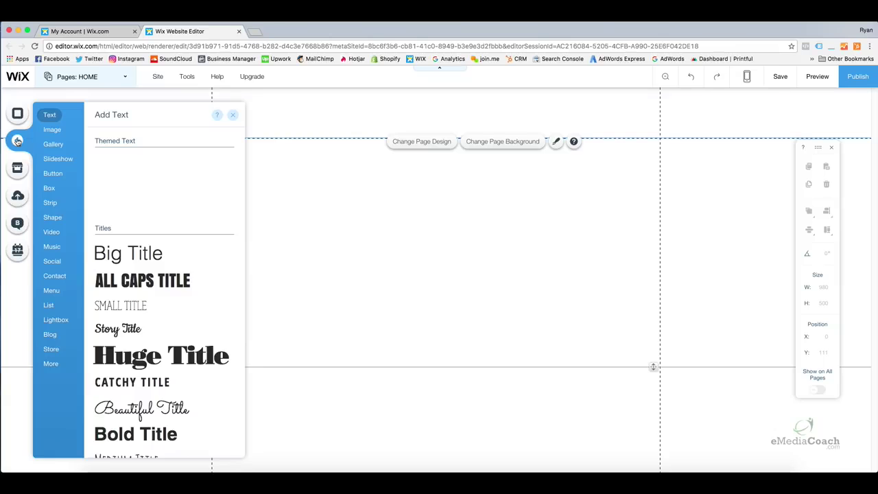
left_click(50, 128)
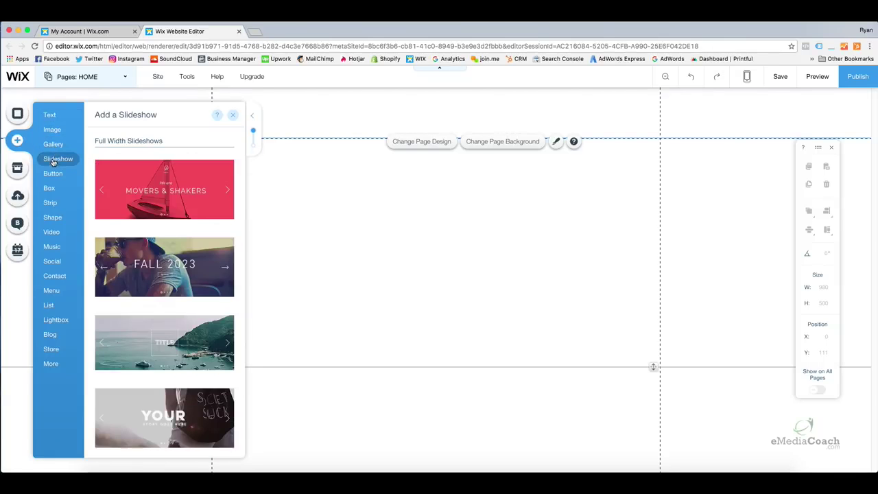
mouse_move(54, 192)
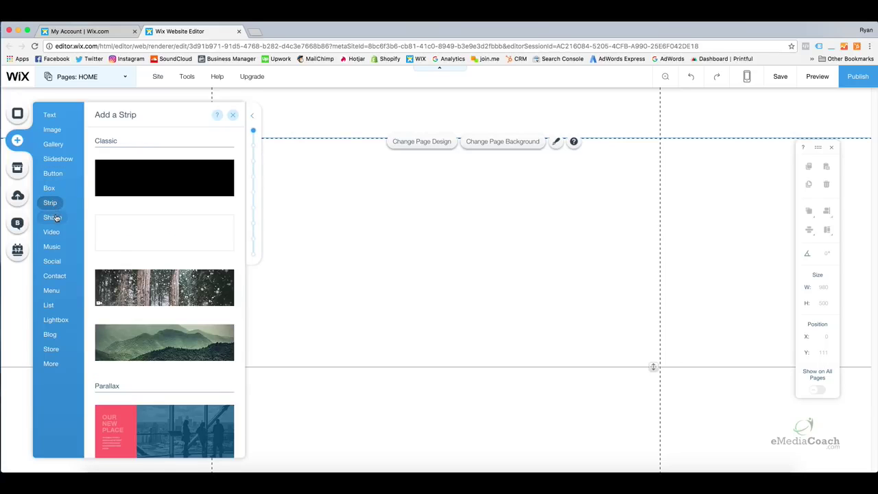
mouse_move(54, 220)
mouse_move(56, 261)
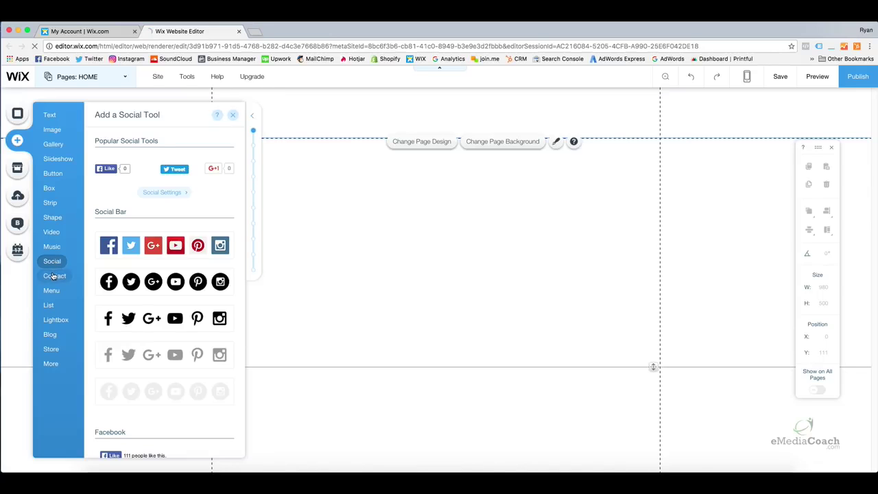
mouse_move(51, 281)
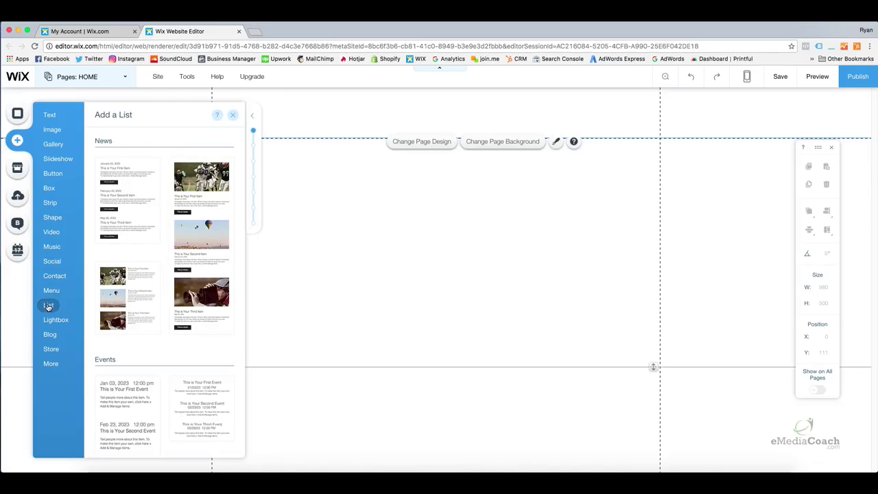
mouse_move(49, 320)
mouse_move(51, 349)
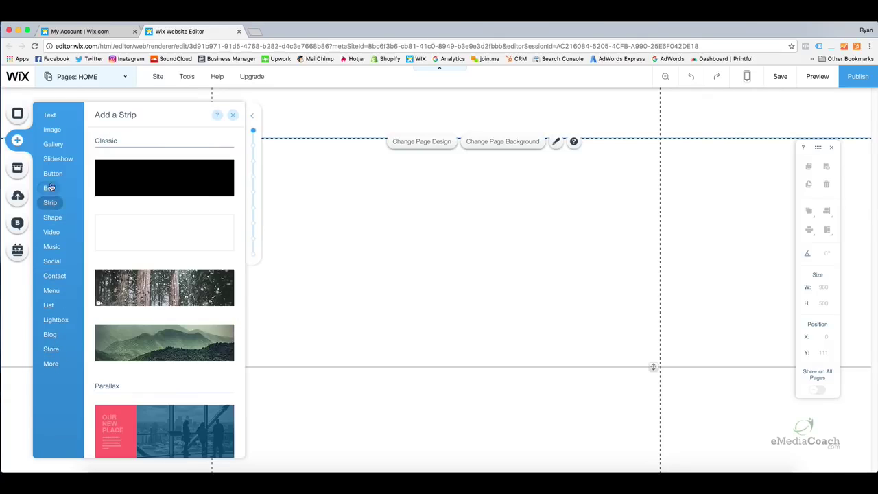
mouse_move(51, 148)
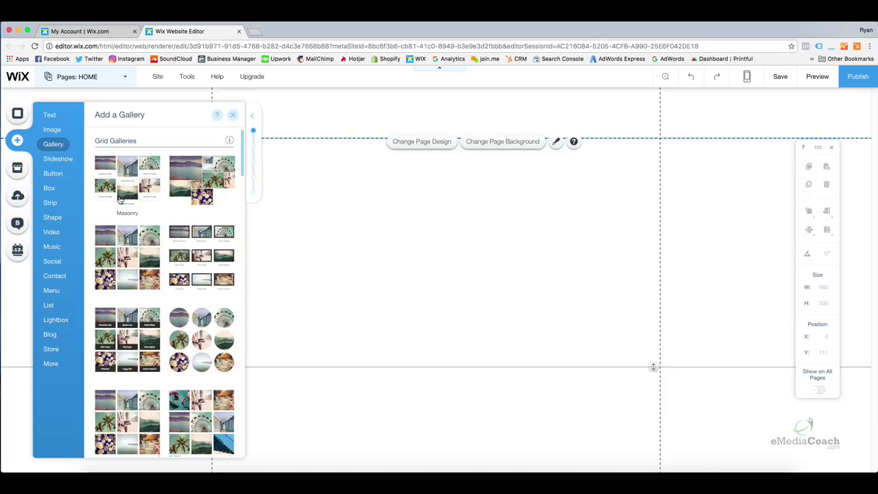
left_click(18, 169)
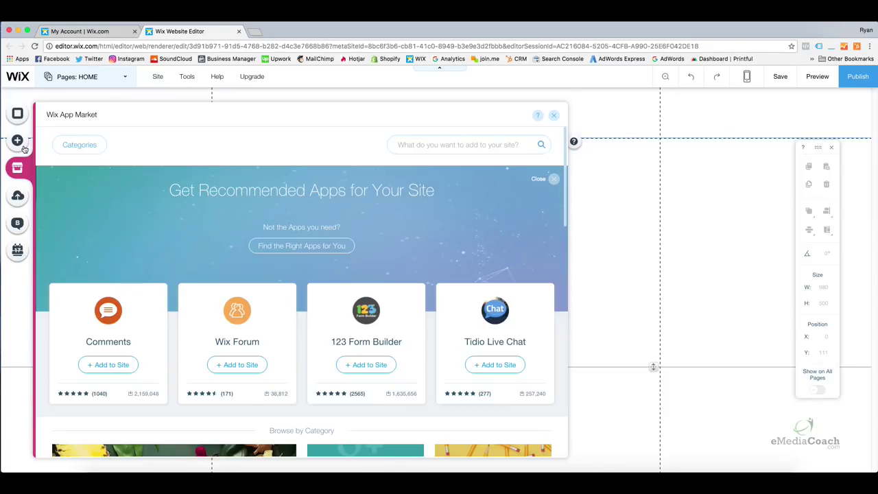
View the Upload, Blog and Bookings sidebar panels one after another.
left_click(18, 196)
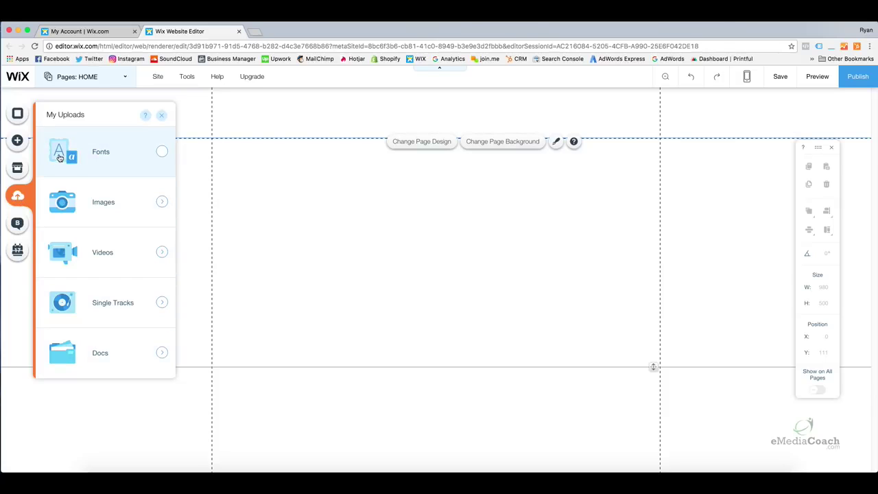
left_click(18, 224)
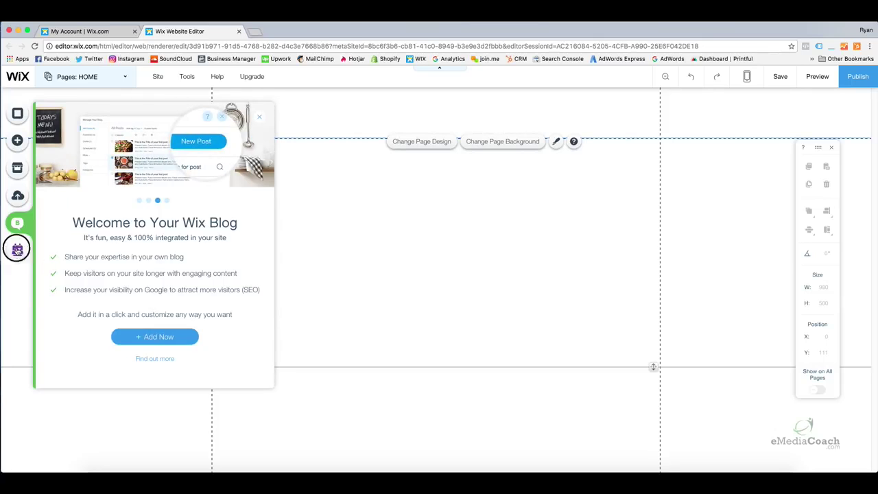
left_click(17, 250)
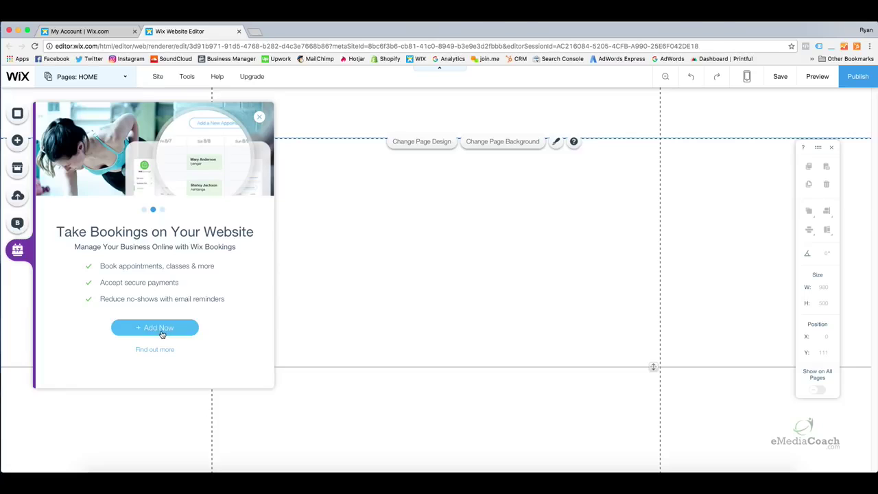
Close the Bookings introduction and check the desktop/mobile view switch.
left_click(323, 301)
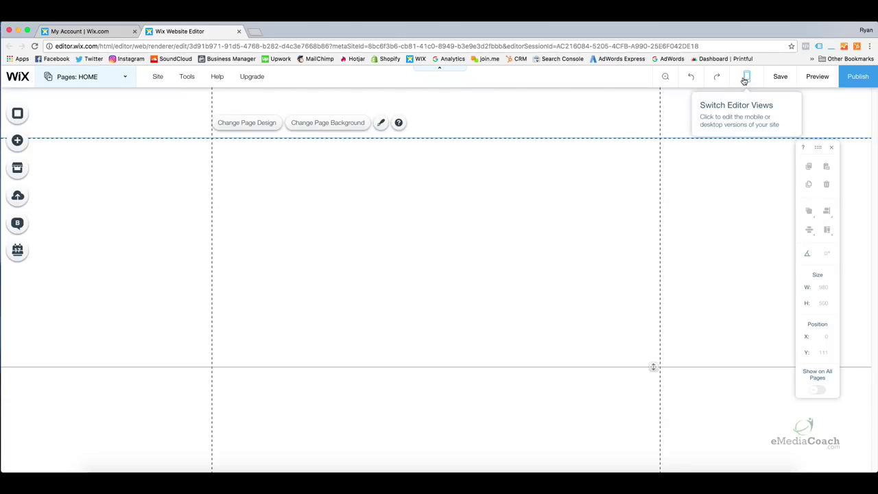
left_click(745, 80)
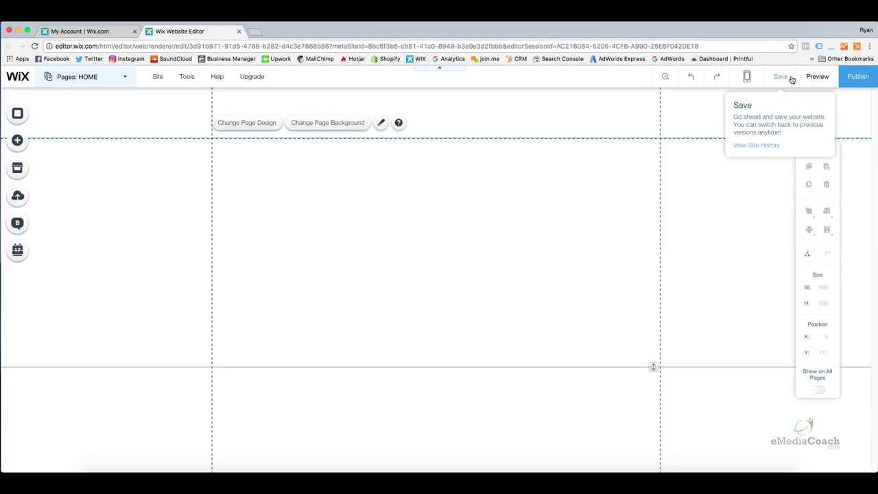
Save the site, dismiss the saved confirmation, and preview it as visitors would see it.
left_click(790, 79)
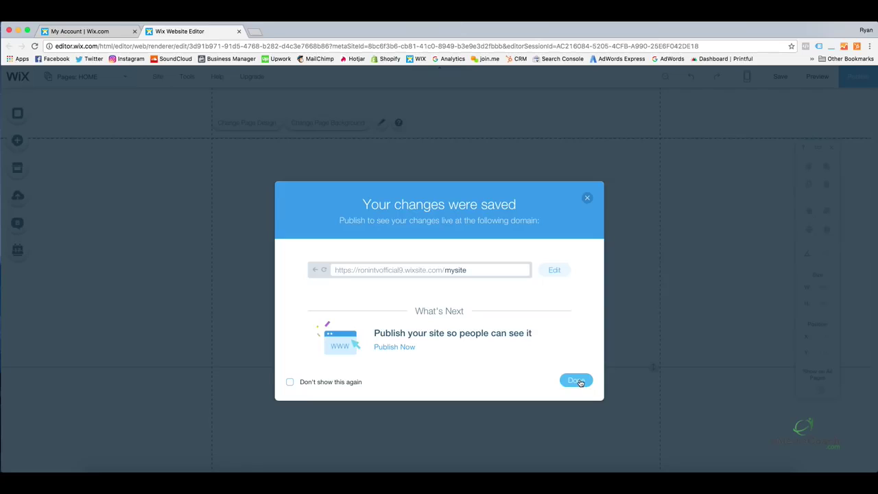
left_click(580, 382)
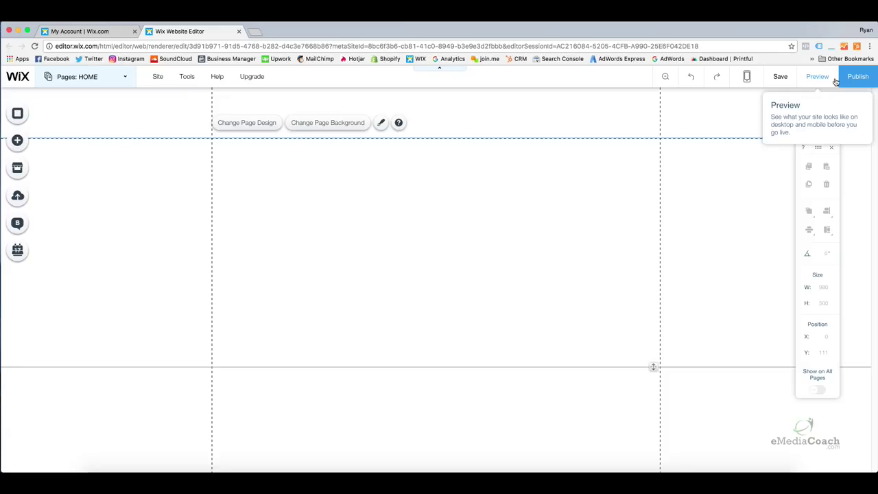
left_click(826, 78)
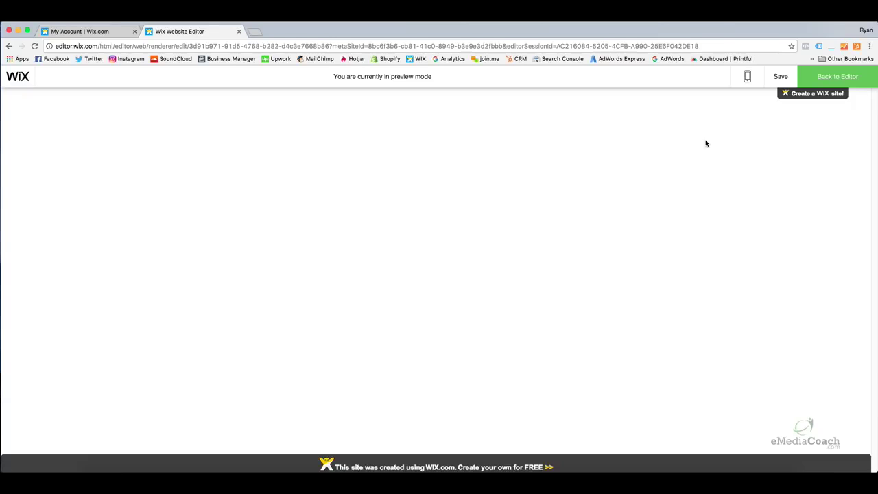
Leave preview mode and return to the Website Editor.
left_click(816, 76)
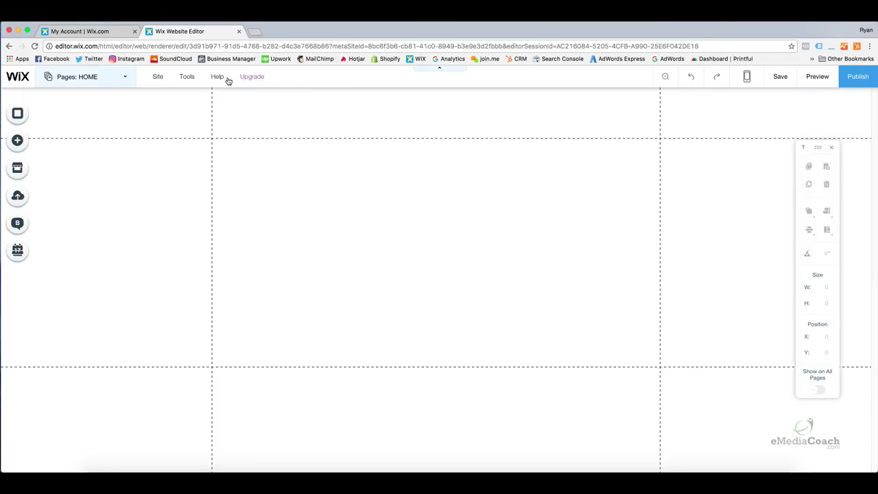
mouse_move(249, 82)
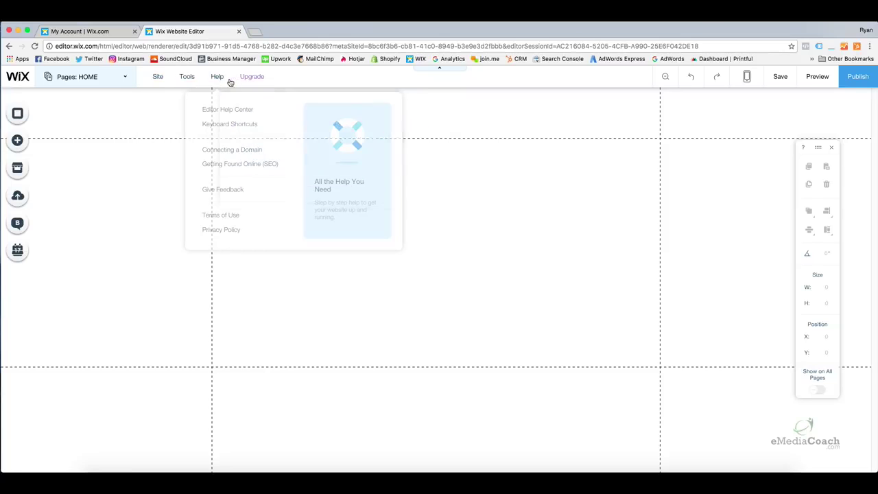
mouse_move(165, 78)
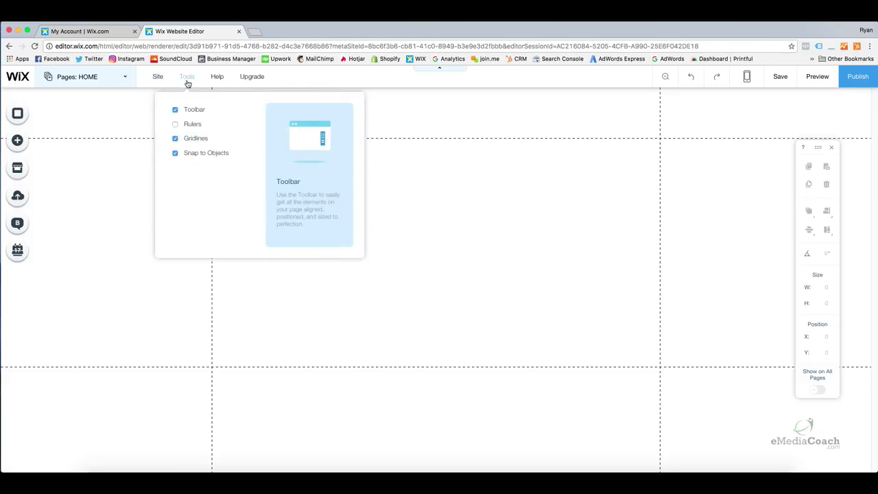
left_click(175, 125)
left_click(175, 124)
left_click(175, 111)
left_click(175, 109)
left_click(175, 139)
left_click(176, 139)
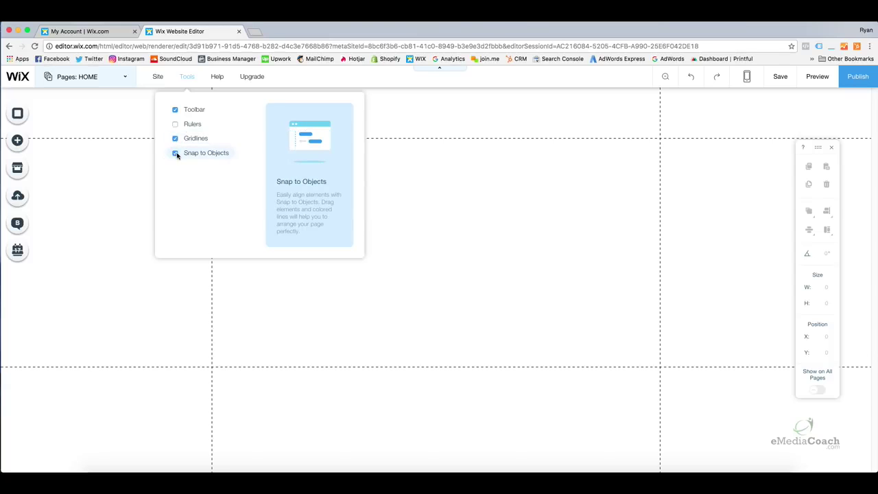
left_click(176, 154)
left_click(175, 154)
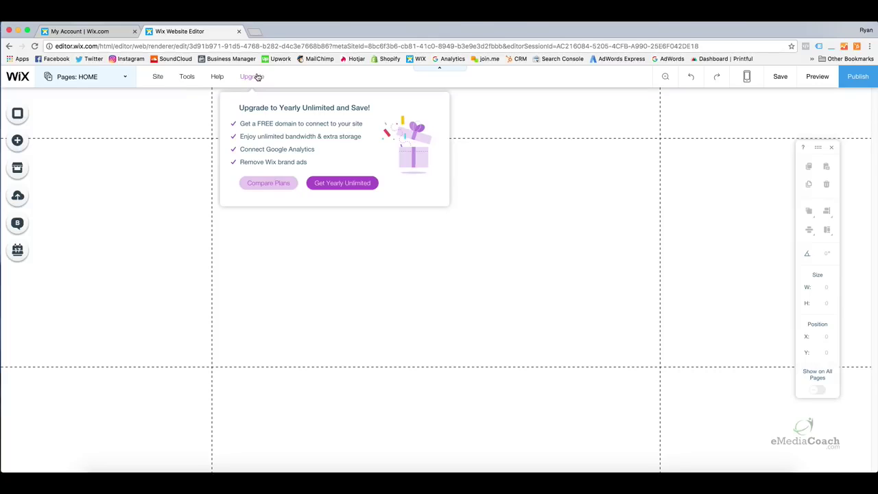
mouse_move(187, 77)
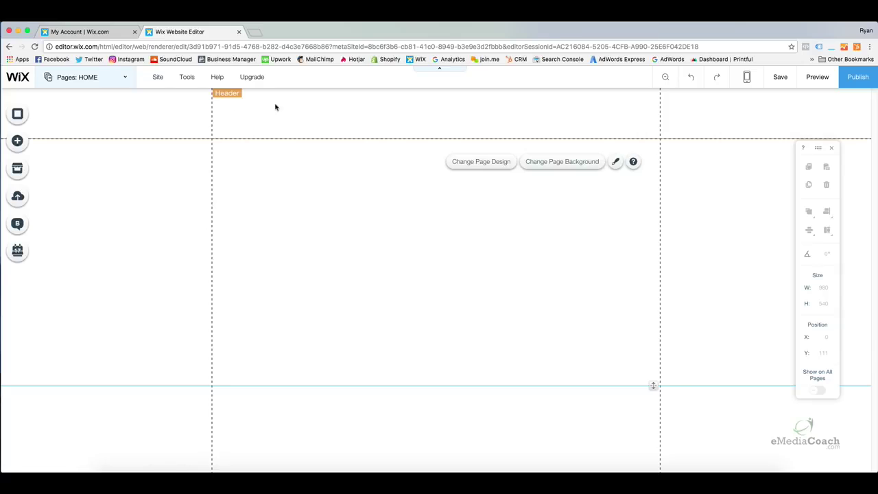
Apply the second Themed Headers design to the page header.
left_click(416, 119)
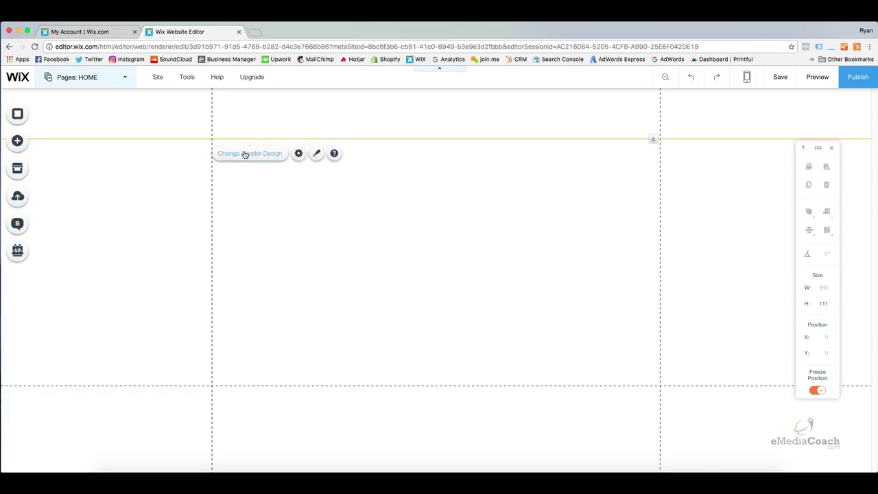
left_click(245, 155)
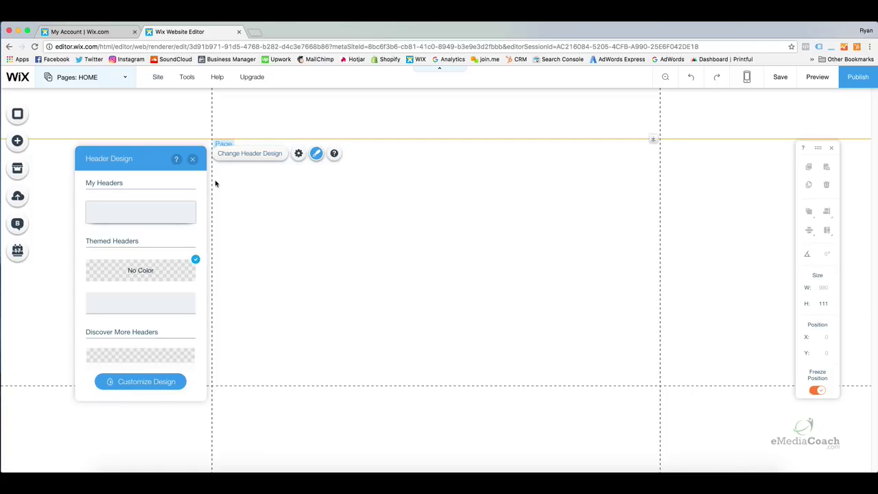
left_click_drag(203, 186, 204, 226)
left_click_drag(205, 234, 198, 195)
left_click(174, 249)
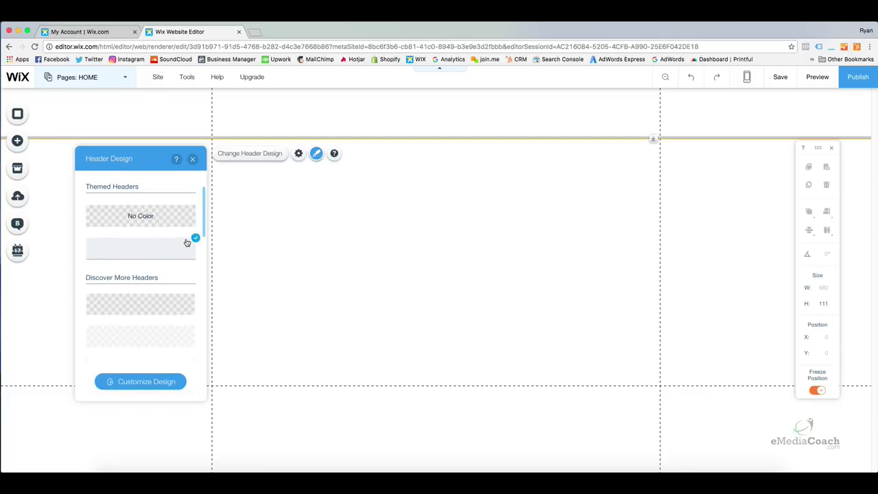
left_click(193, 161)
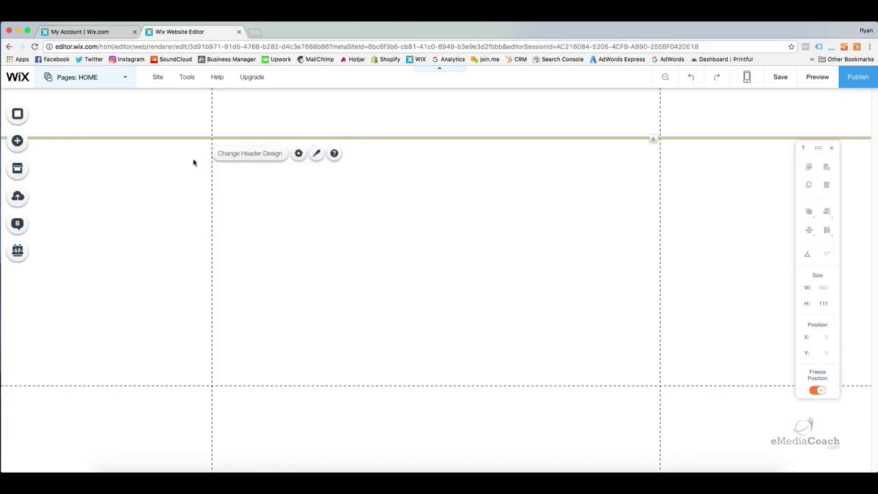
Preview the site with the restyled header, return to the editor, and reselect the header.
left_click(818, 77)
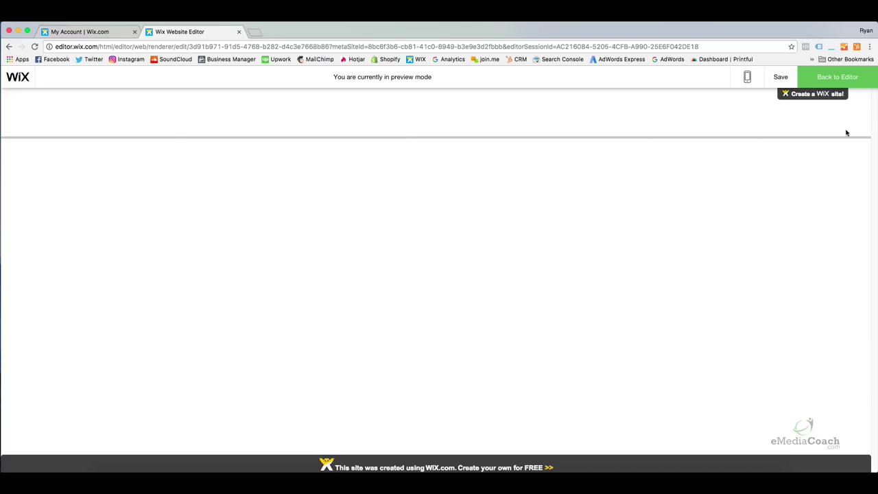
left_click(843, 78)
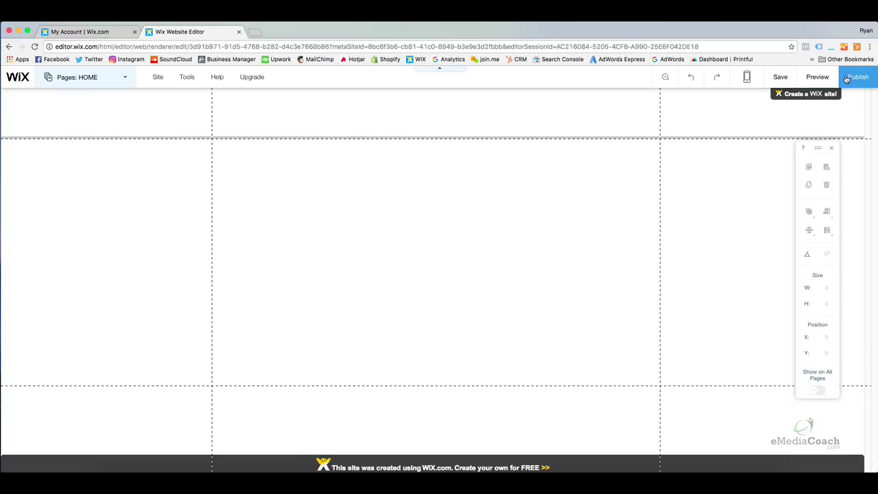
left_click(517, 107)
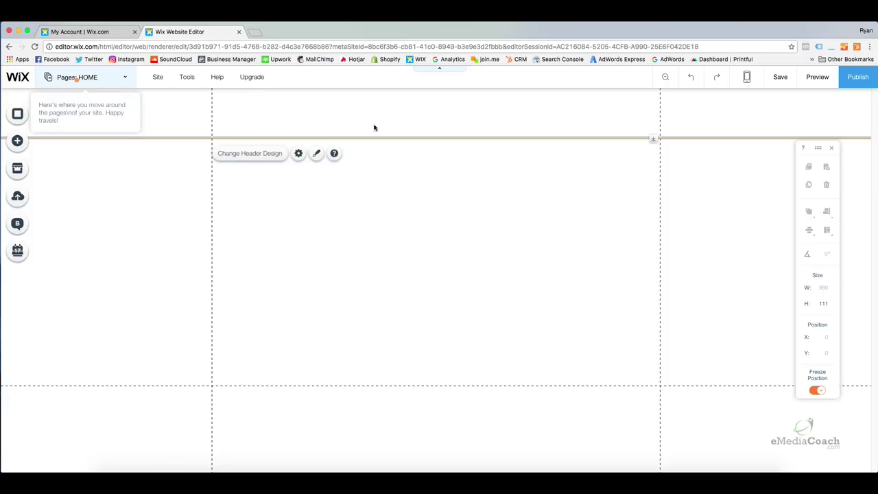
Customize the header's fill colour, picking purple and abandoning a custom colour.
left_click(257, 157)
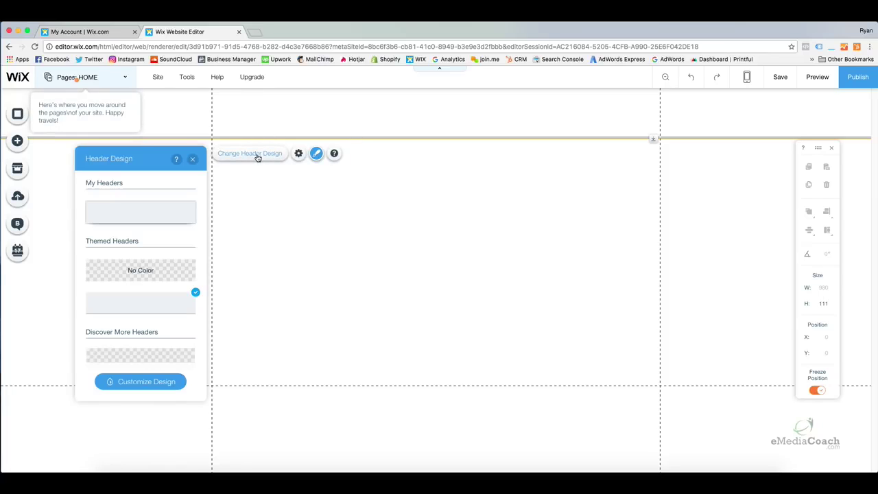
left_click(157, 382)
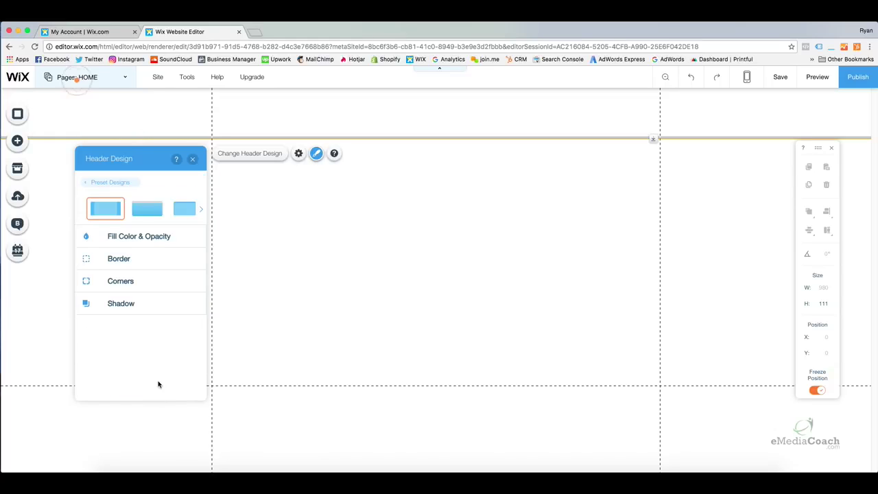
left_click(158, 235)
left_click(188, 270)
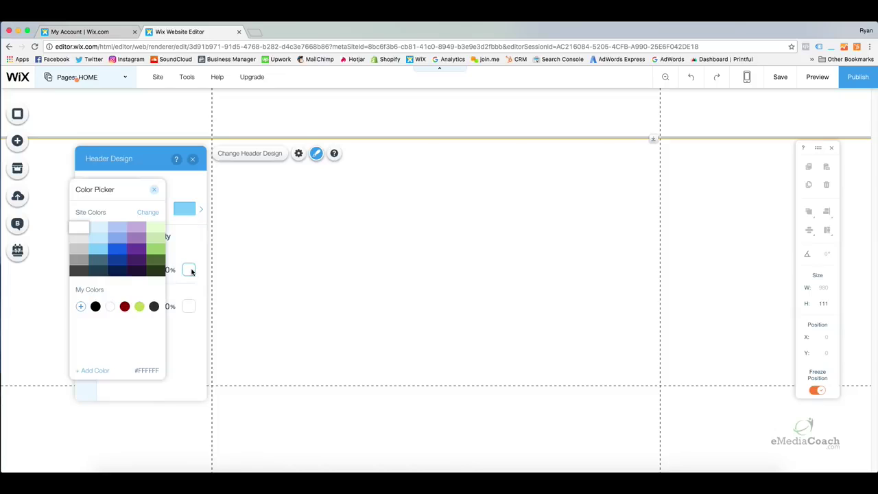
left_click(146, 254)
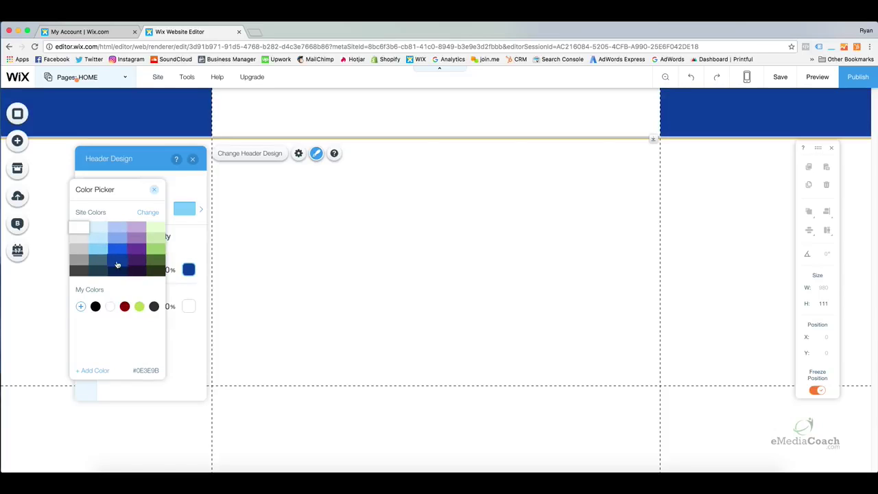
left_click(96, 370)
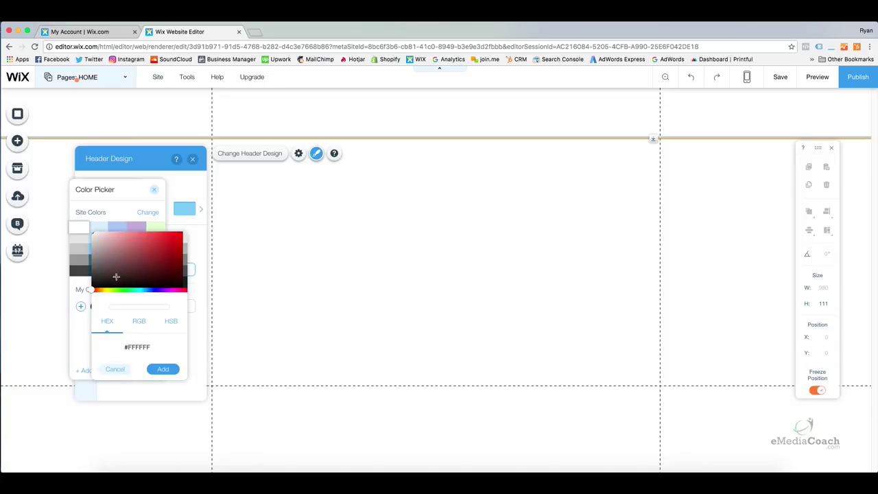
left_click(118, 370)
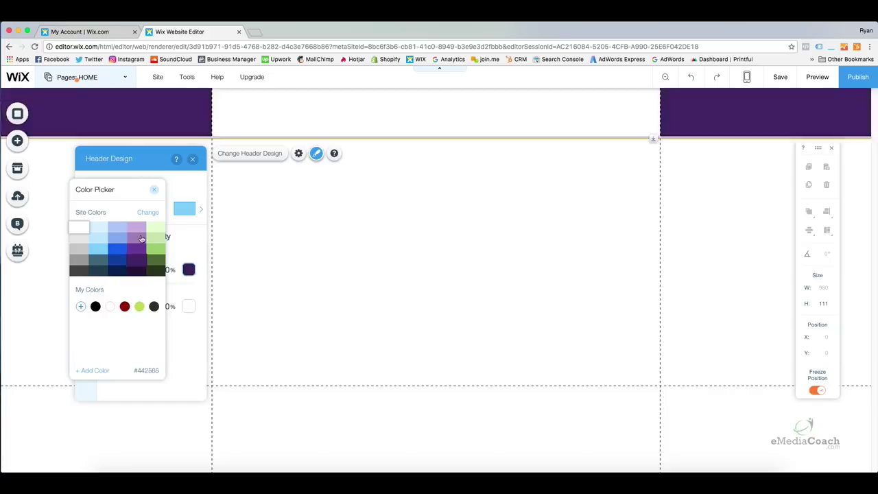
left_click(153, 190)
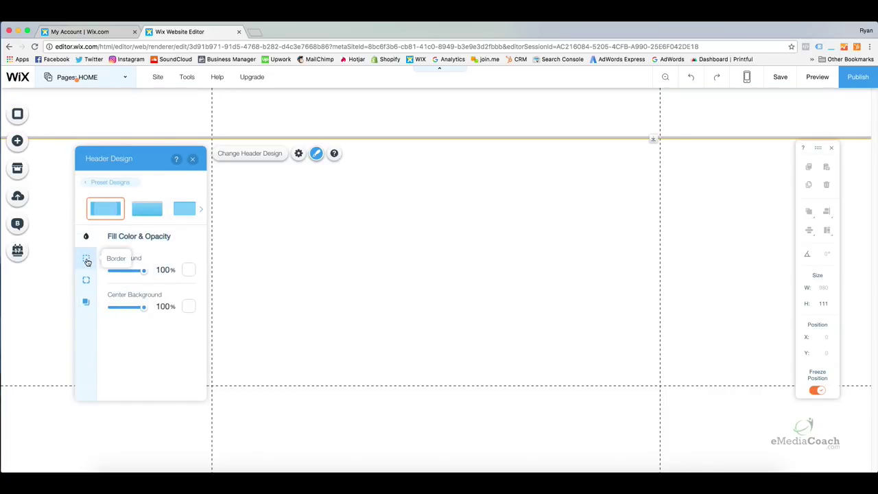
Adjust the header's top border width and review its corner radius values.
left_click(86, 260)
mouse_move(114, 308)
left_mouse_down()
mouse_move(174, 309)
mouse_move(111, 311)
left_mouse_up()
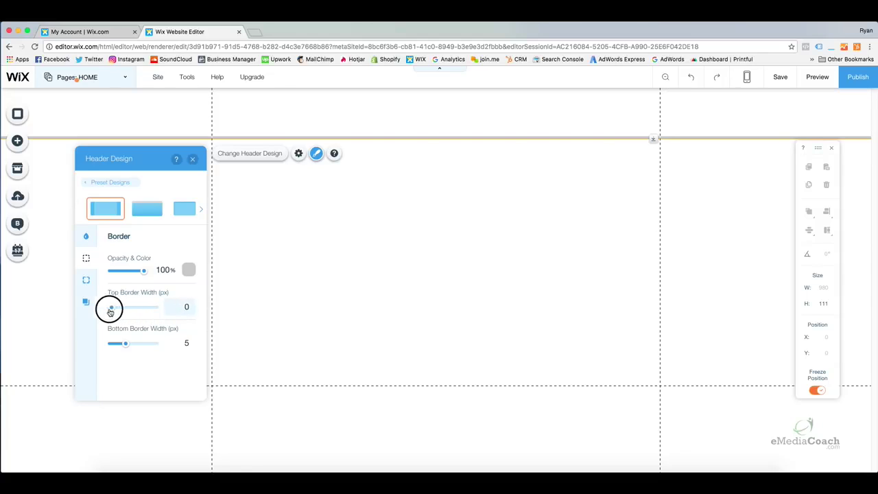
left_click(87, 281)
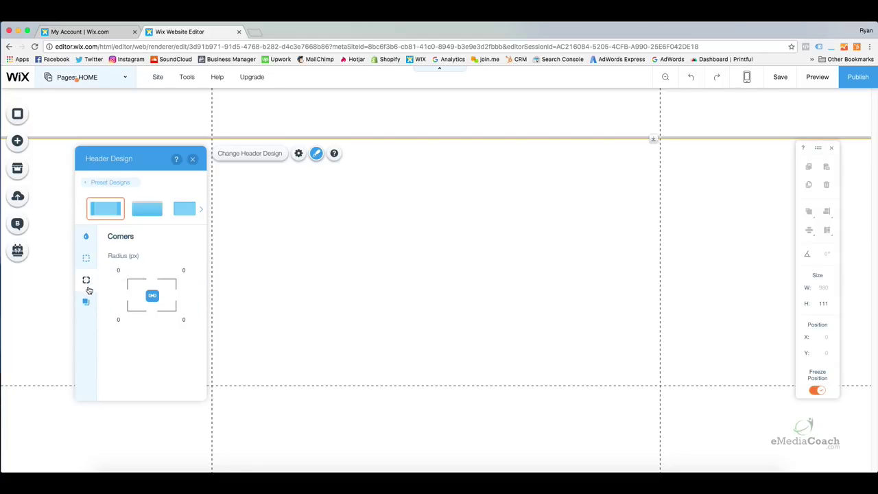
left_click(117, 319)
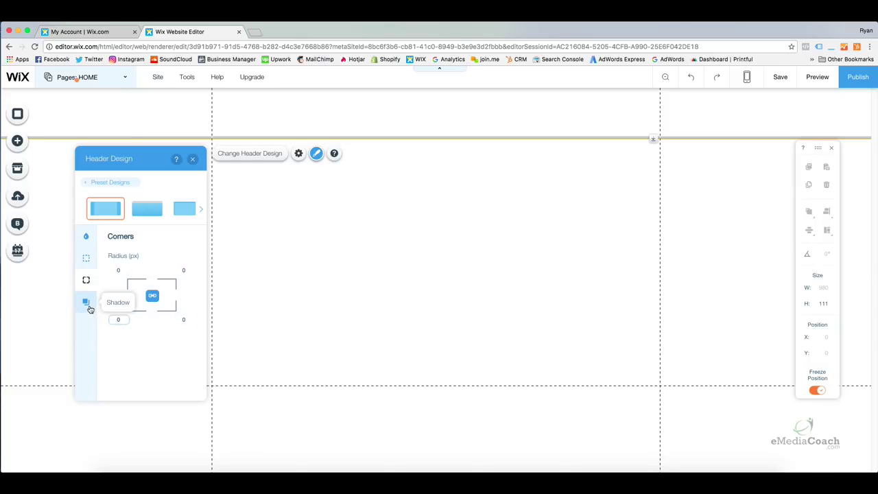
Enable the header shadow and experiment with its Distance slider.
left_click(87, 303)
left_click(184, 254)
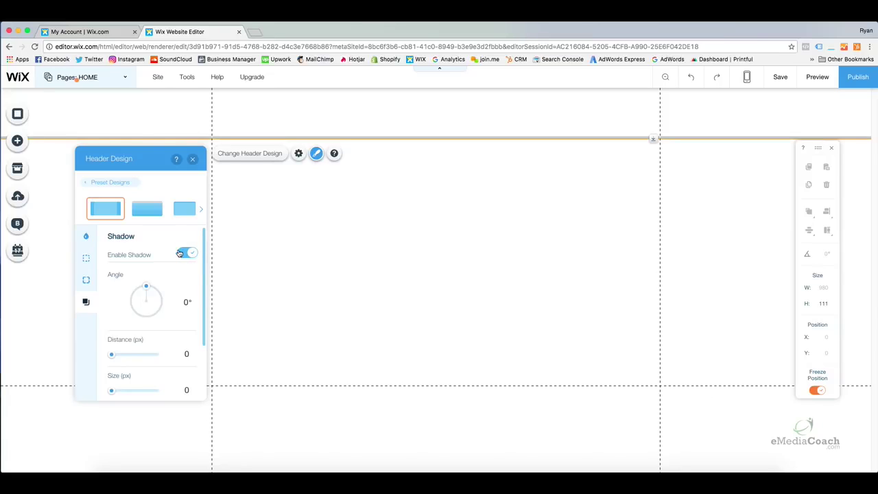
left_click(114, 355)
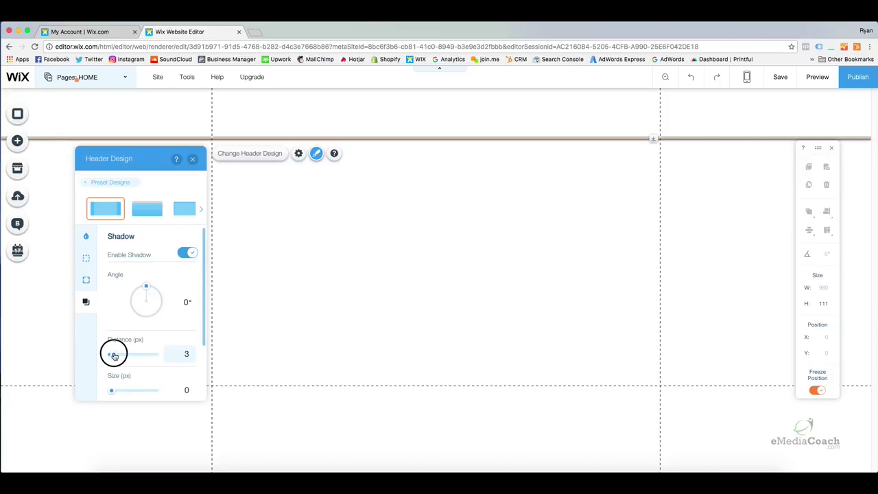
mouse_move(114, 354)
left_mouse_down()
mouse_move(127, 357)
mouse_move(111, 354)
left_mouse_up()
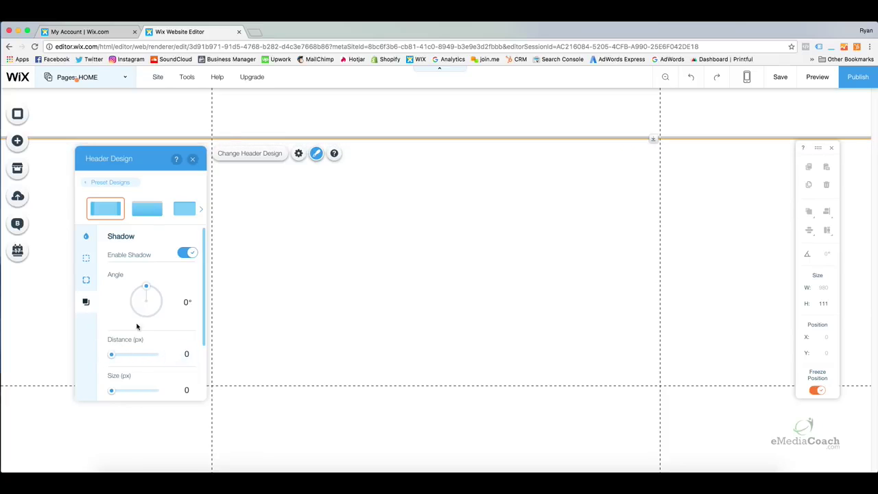
left_click(188, 254)
left_click(187, 254)
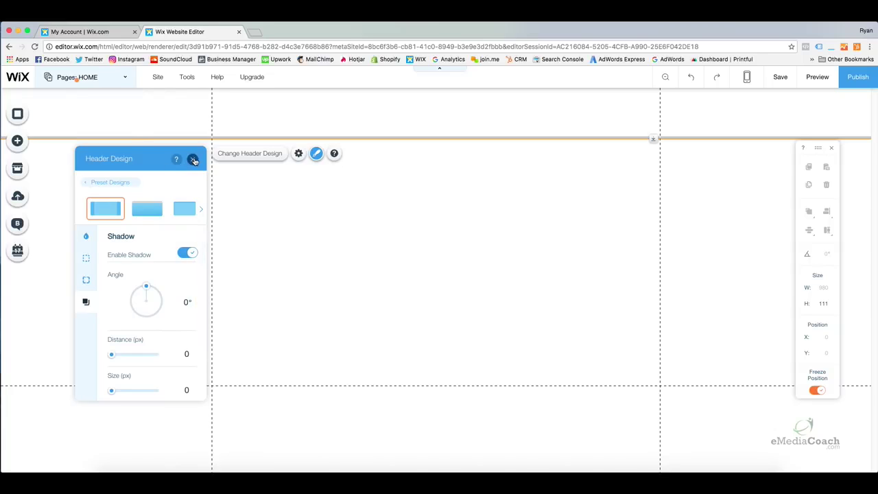
Close Header Design and toggle the header's Freeze Position, leaving it frozen.
left_click(194, 159)
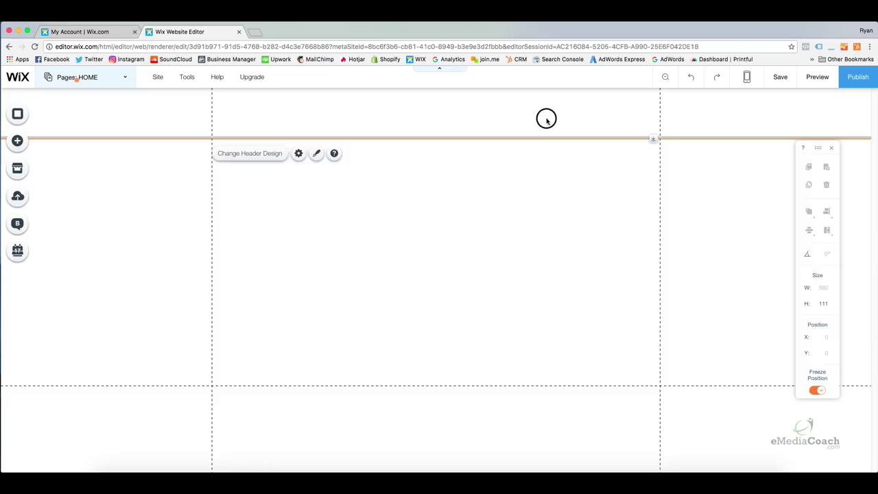
right_click(617, 118)
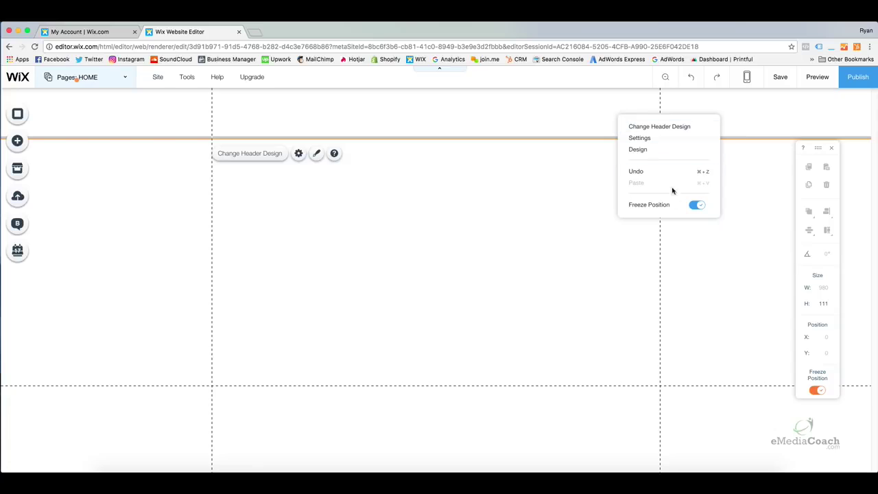
left_click(694, 206)
left_click(695, 207)
left_click(695, 207)
left_click(577, 198)
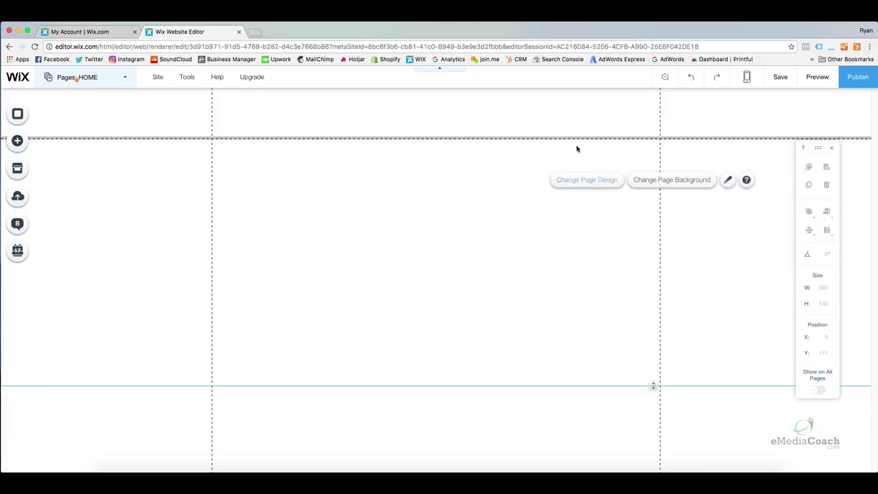
Preview the site, return to the editor, recheck Freeze Position, and select the page section.
left_click(815, 76)
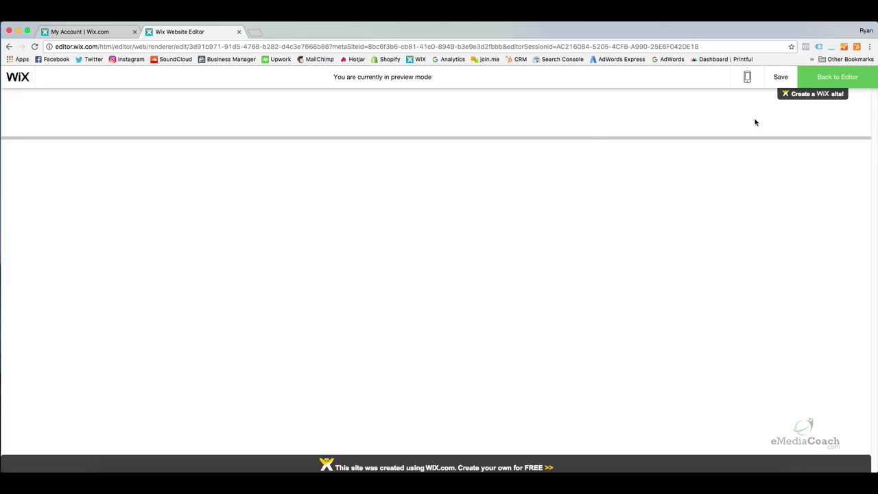
left_click(822, 78)
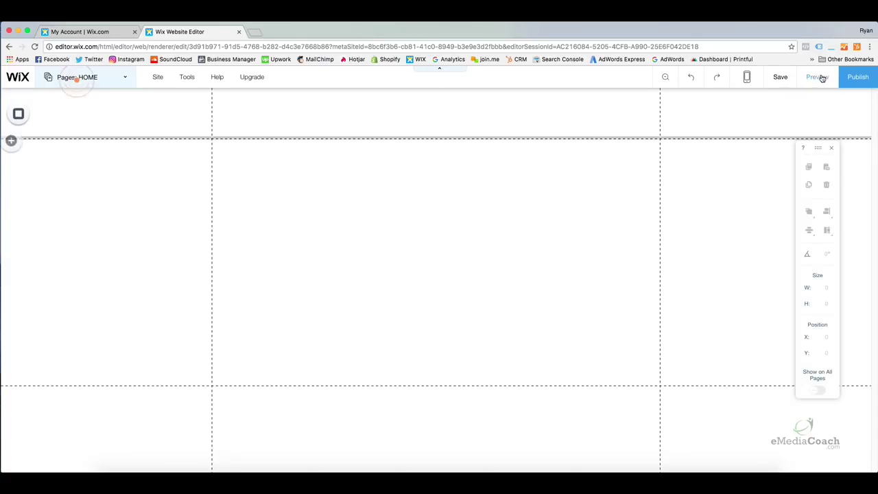
right_click(702, 121)
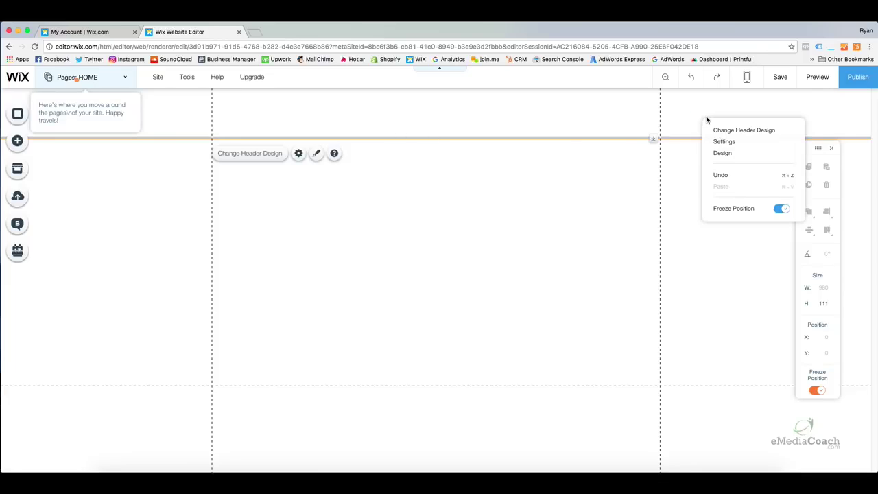
left_click(782, 210)
left_click(783, 210)
left_click(782, 210)
left_click(782, 210)
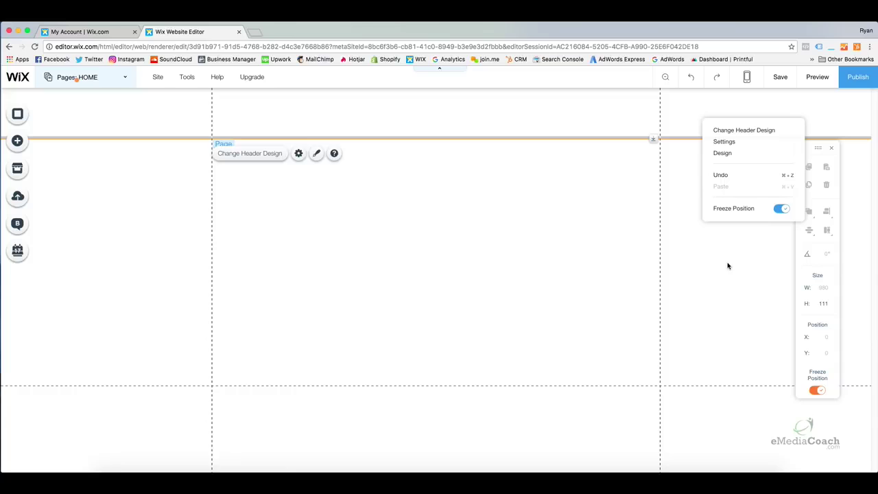
left_click(711, 243)
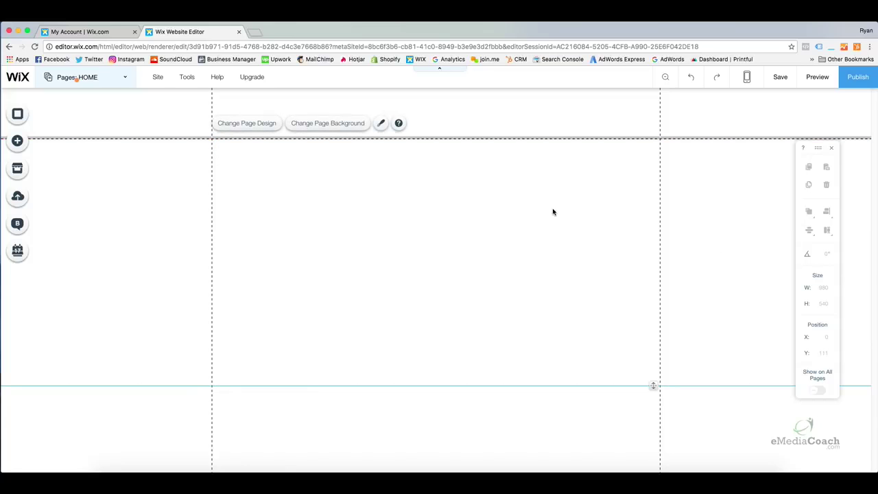
left_click(298, 235)
left_click(263, 126)
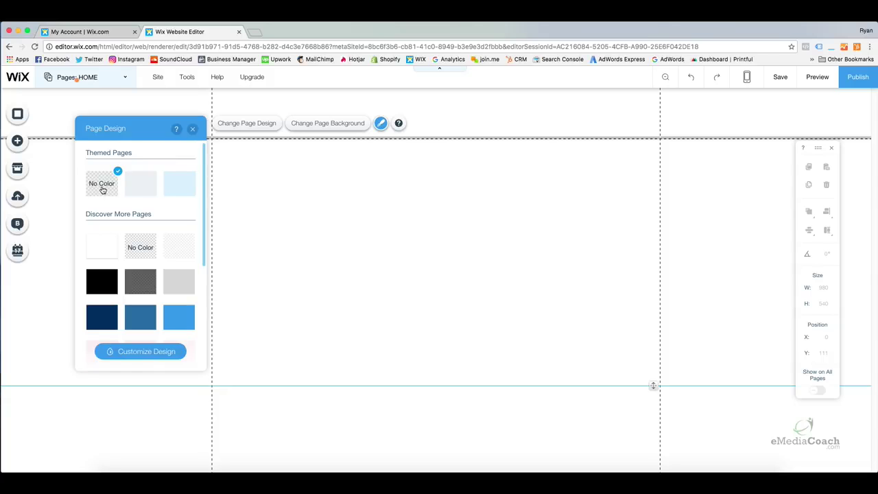
left_click(142, 192)
left_click(111, 281)
left_click(178, 285)
left_click(177, 318)
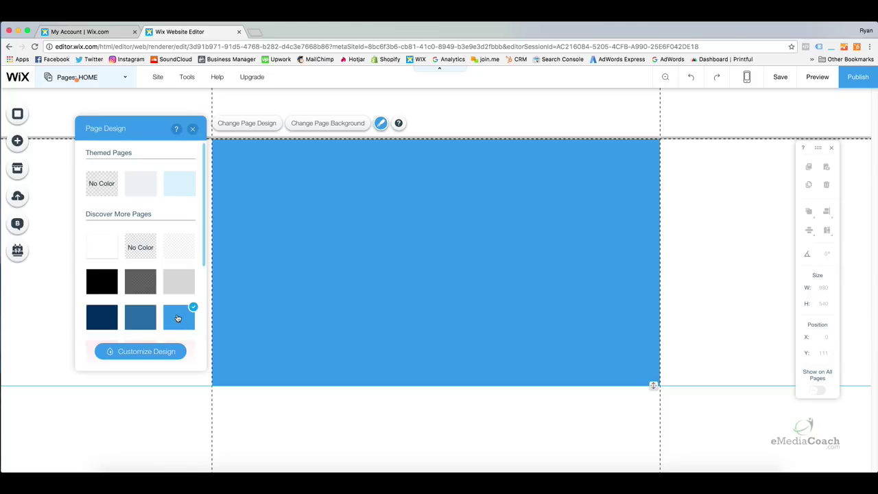
left_click(146, 317)
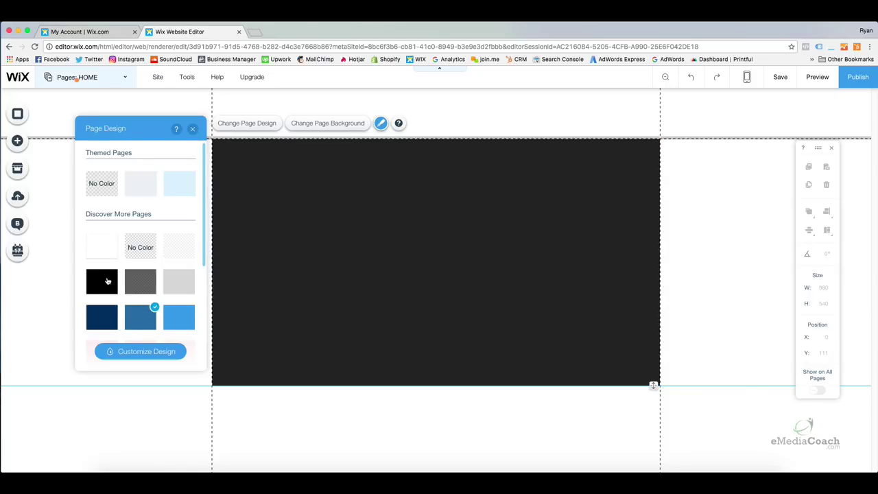
left_click(108, 282)
left_click(99, 188)
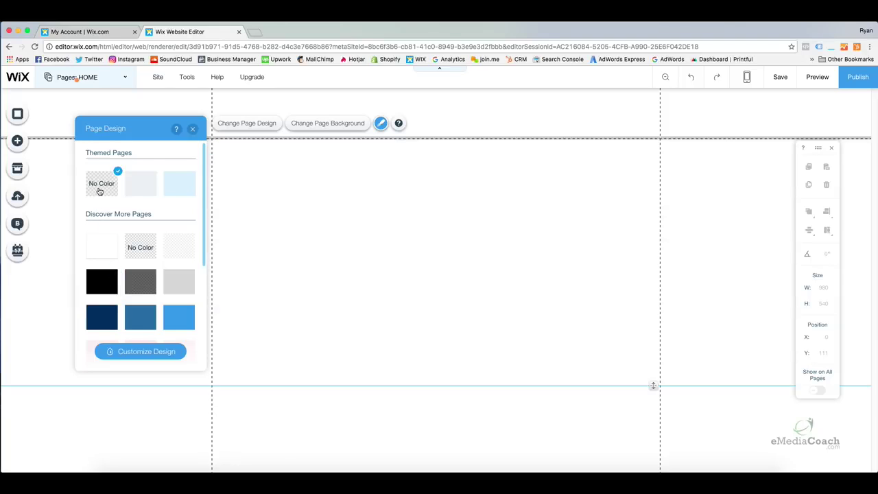
left_click(193, 130)
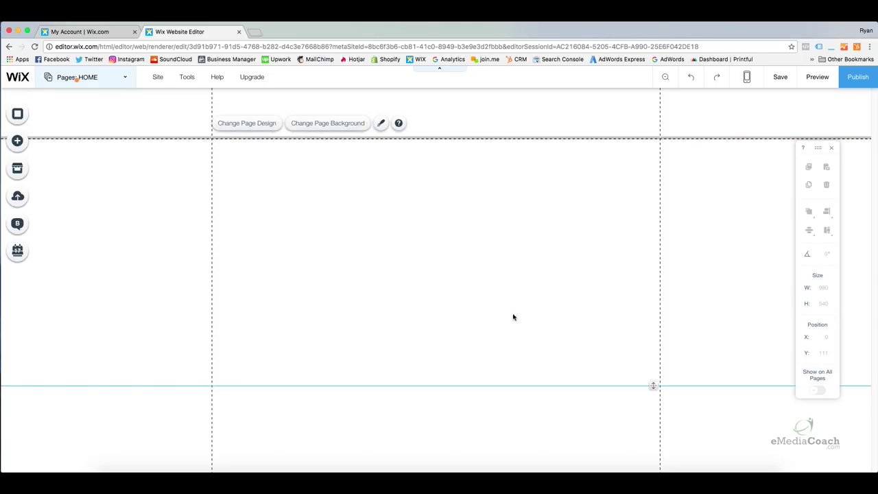
Stretch the page section taller and lower the footer's top edge to Y 963.
left_click_drag(656, 387, 659, 430)
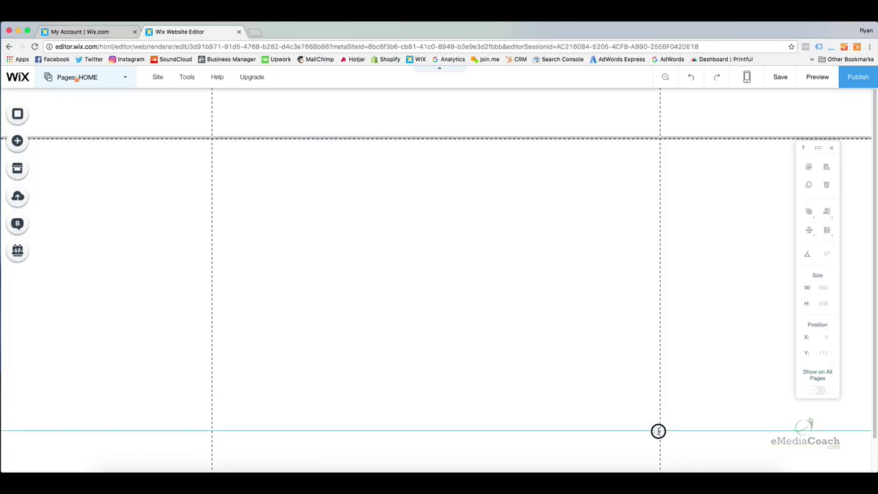
scroll(637, 382, "down", 2)
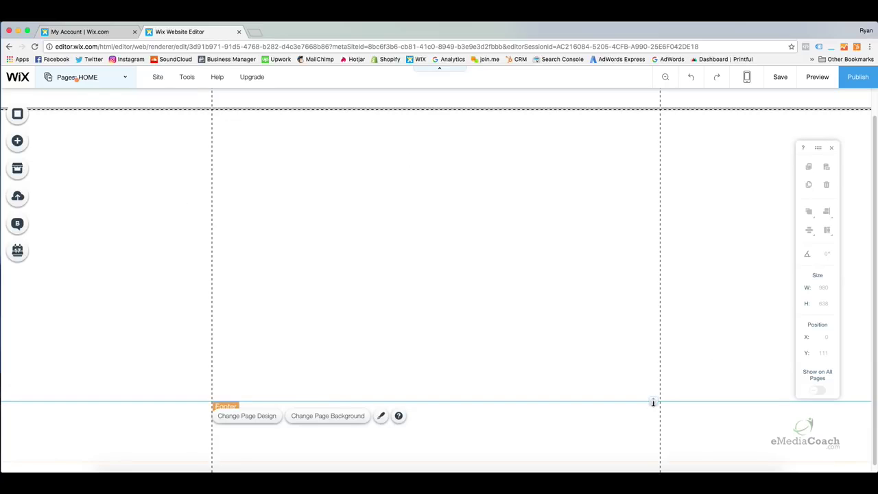
left_click(641, 431)
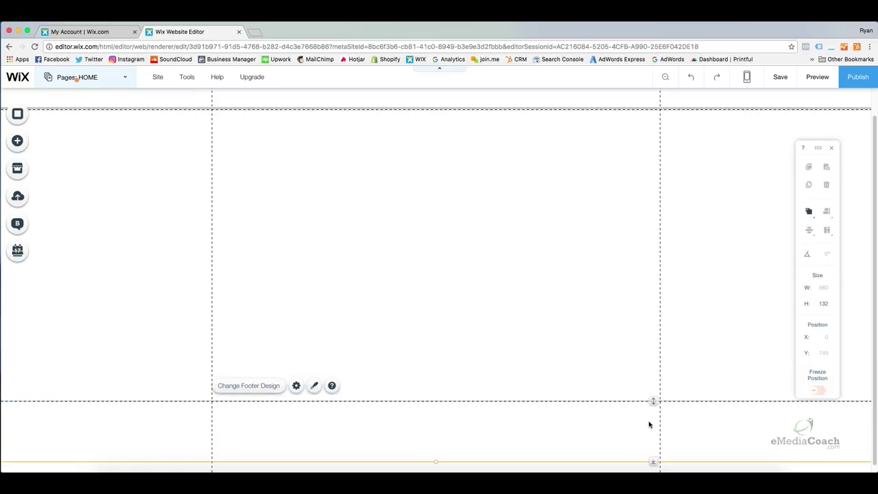
left_click_drag(654, 401, 654, 434)
left_click_drag(652, 400, 637, 411)
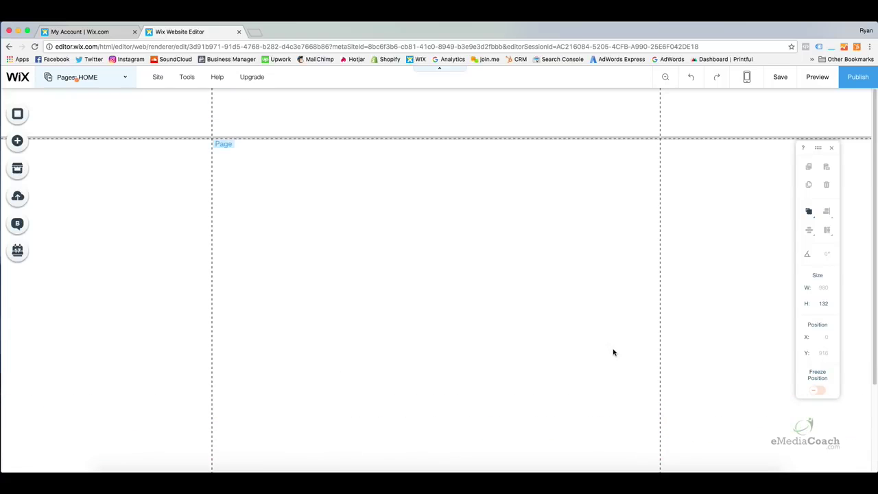
scroll(604, 352, "down", 2)
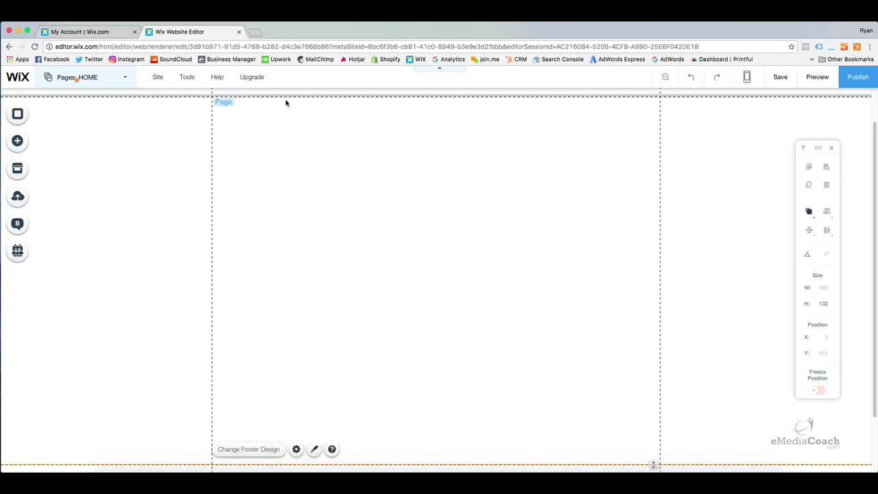
scroll(419, 218, "down", 3)
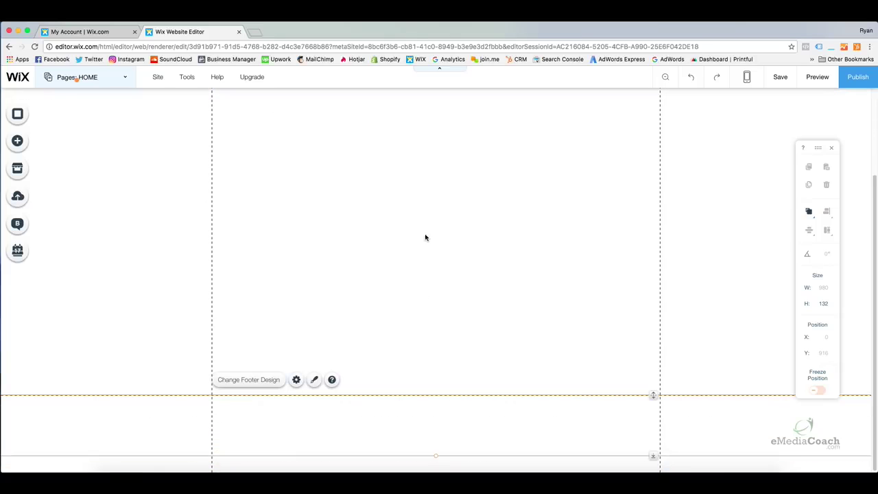
scroll(286, 285, "up", 4)
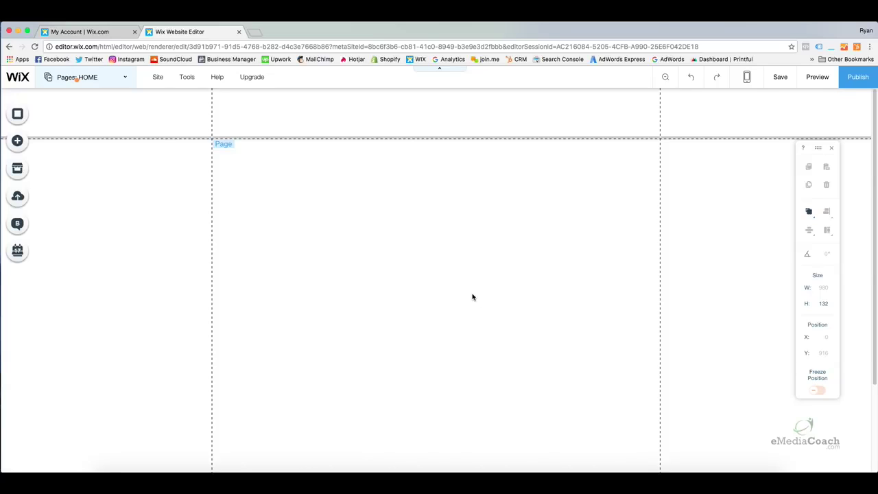
scroll(494, 290, "down", 5)
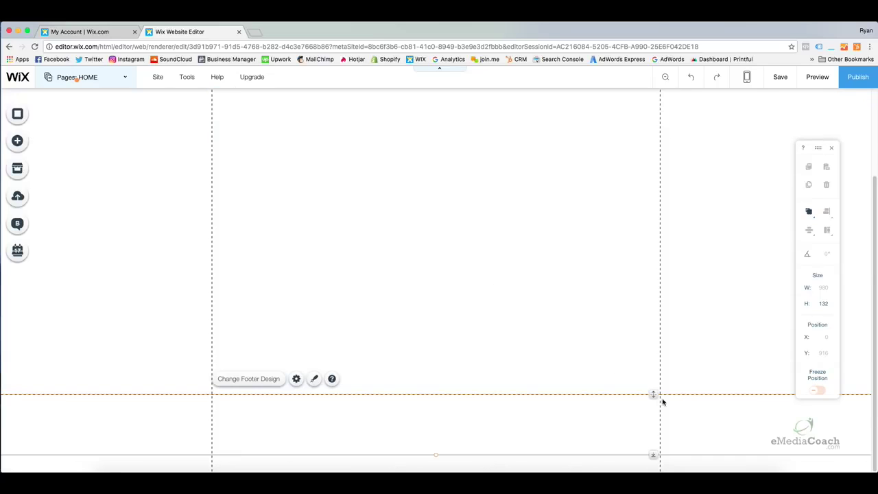
left_click_drag(655, 394, 657, 425)
scroll(480, 296, "up", 5)
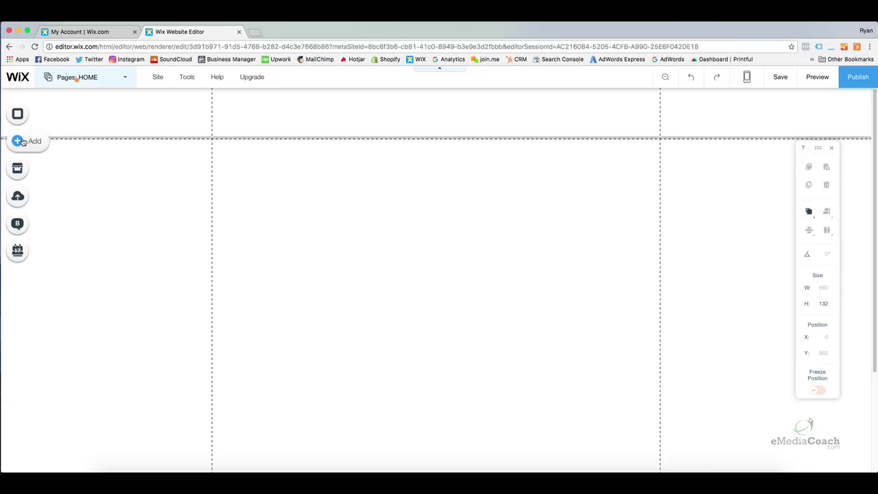
Add the full-width 'YOUR / STORY GOES HERE' slideshow from the Add > Slideshow list to the home page.
left_click(19, 141)
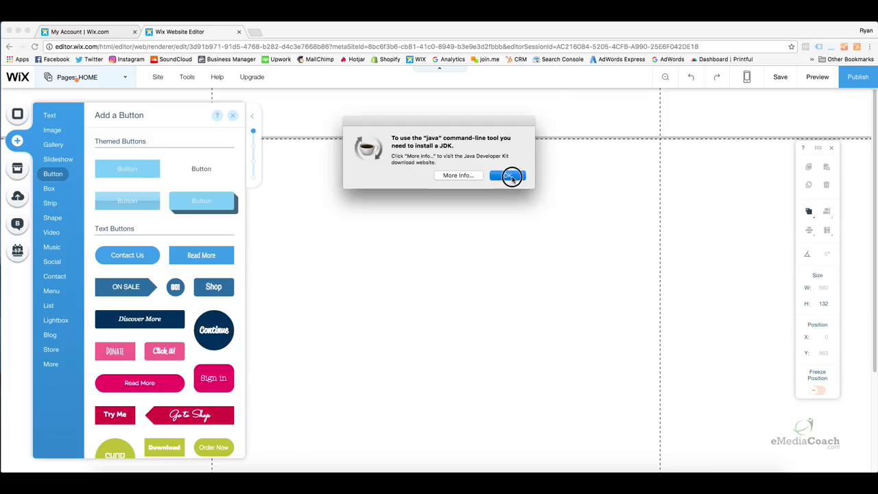
left_click(508, 176)
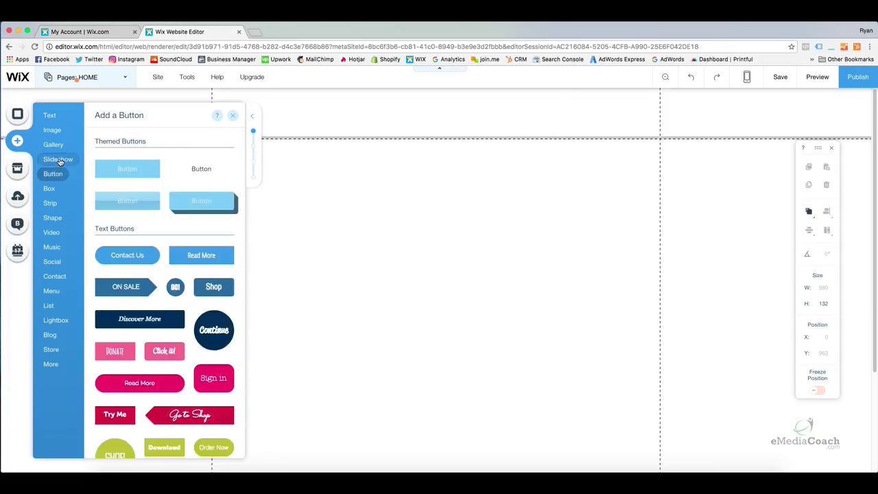
mouse_move(55, 144)
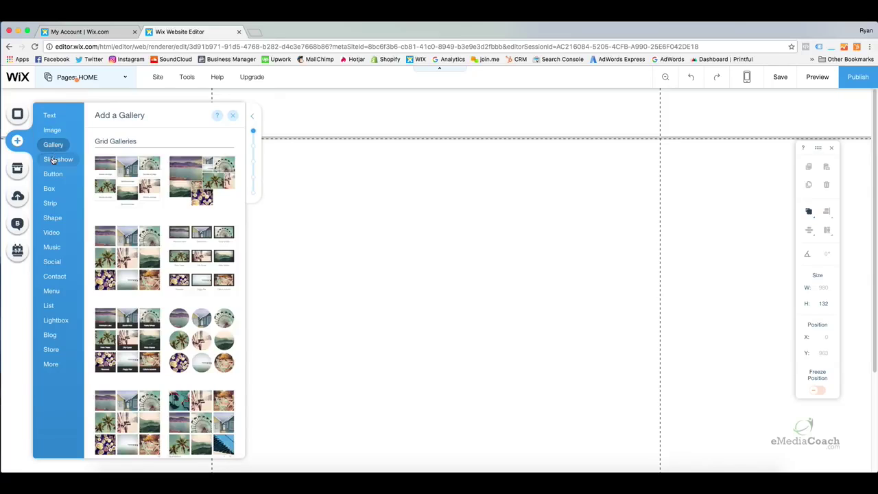
mouse_move(54, 164)
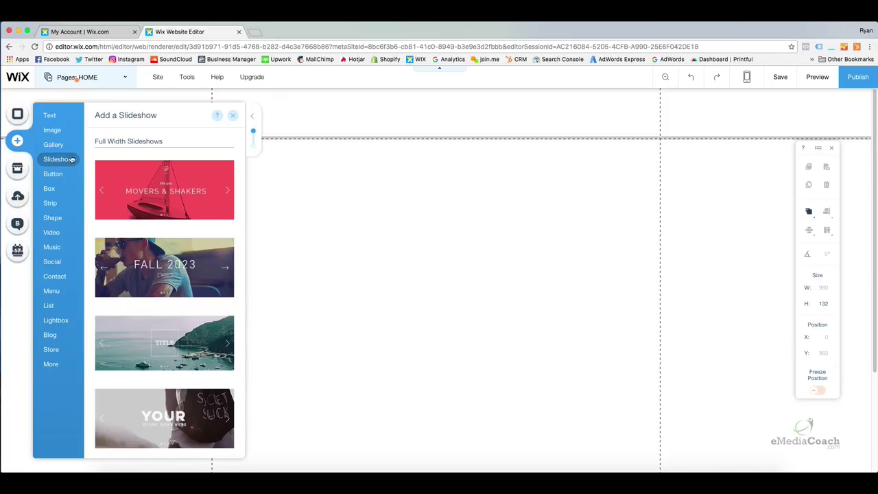
scroll(215, 243, "down", 4)
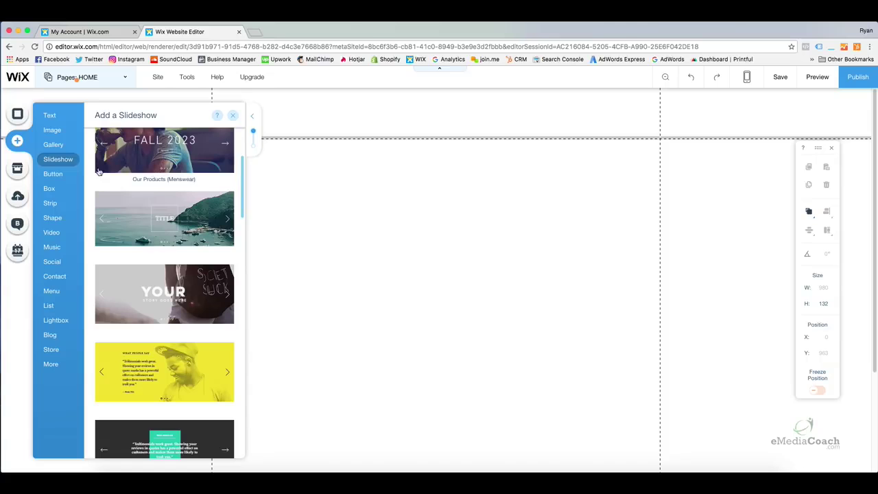
left_click_drag(242, 202, 242, 279)
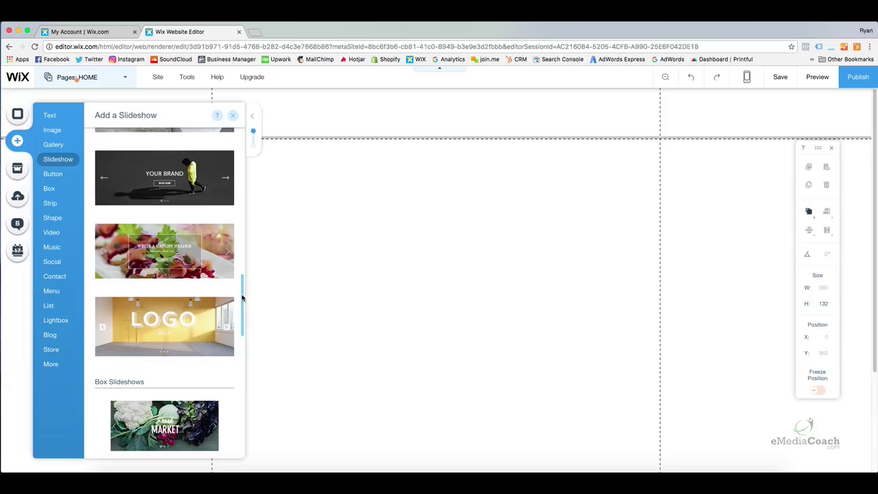
left_click_drag(244, 313, 248, 335)
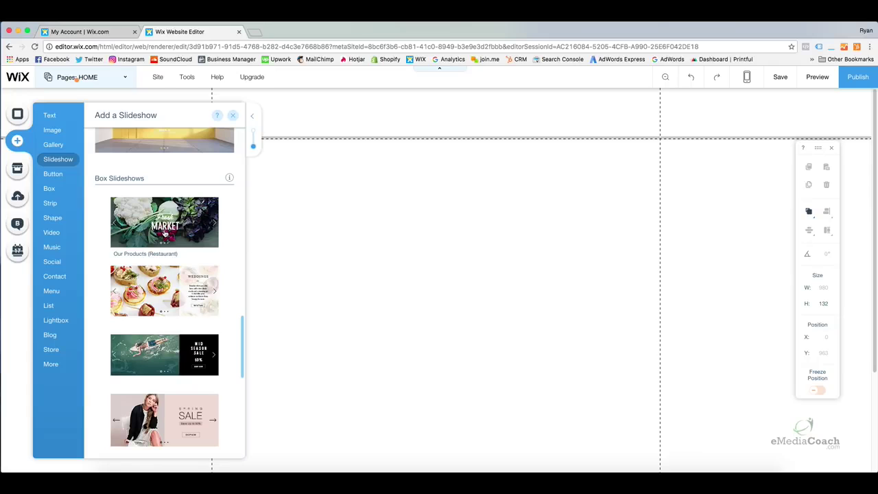
left_click_drag(242, 325, 259, 170)
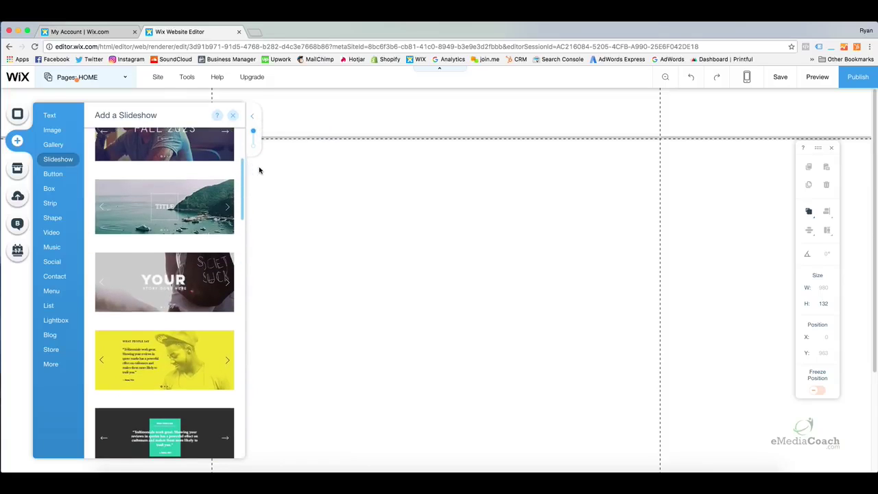
left_click_drag(182, 281, 355, 269)
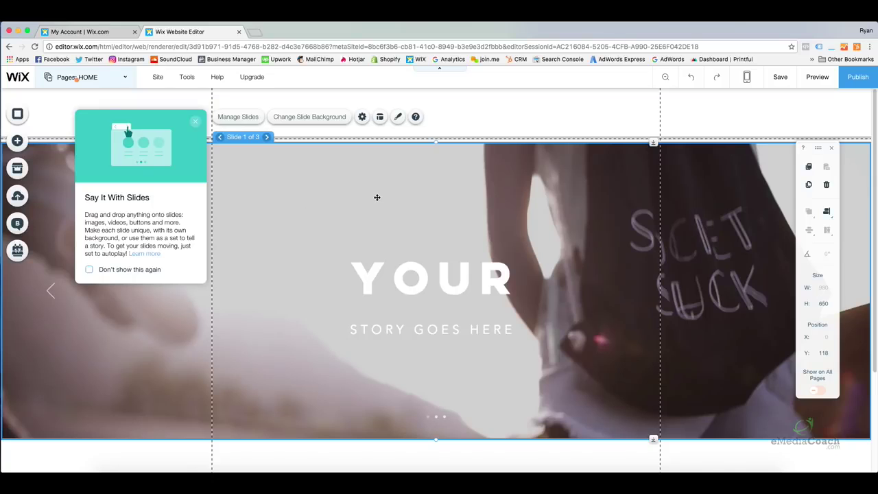
Snap the slideshow directly beneath the header at Y 111 and dismiss the slides tip.
left_click_drag(377, 197, 380, 227)
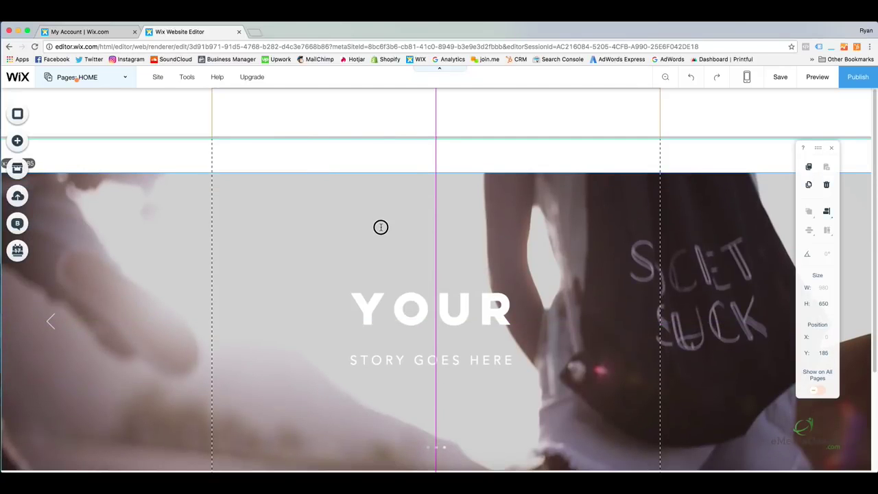
left_click_drag(380, 227, 380, 222)
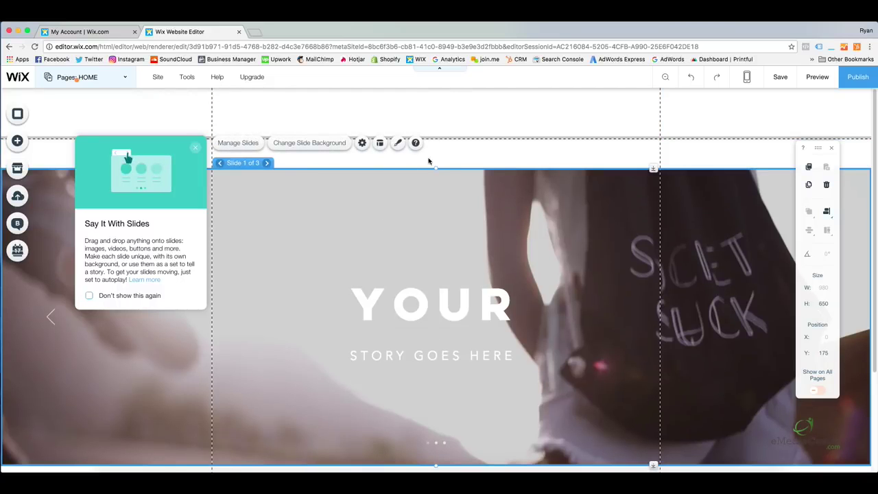
left_click_drag(425, 243, 426, 244)
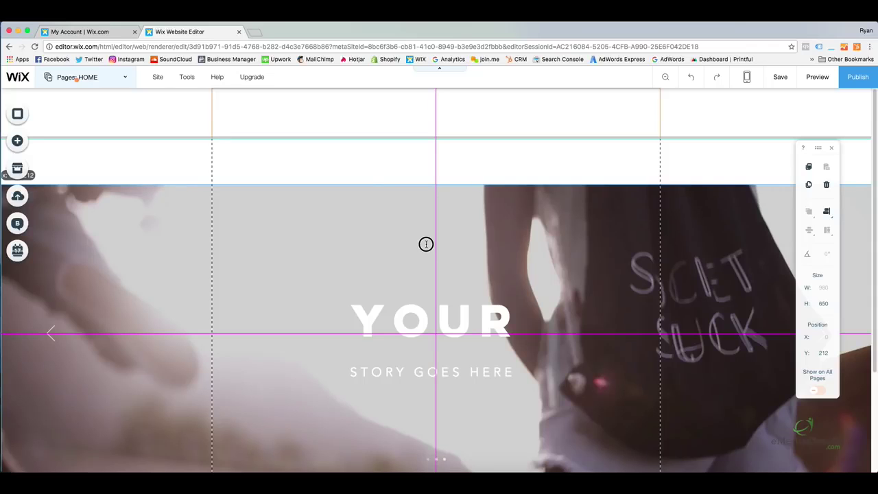
left_click_drag(426, 244, 425, 199)
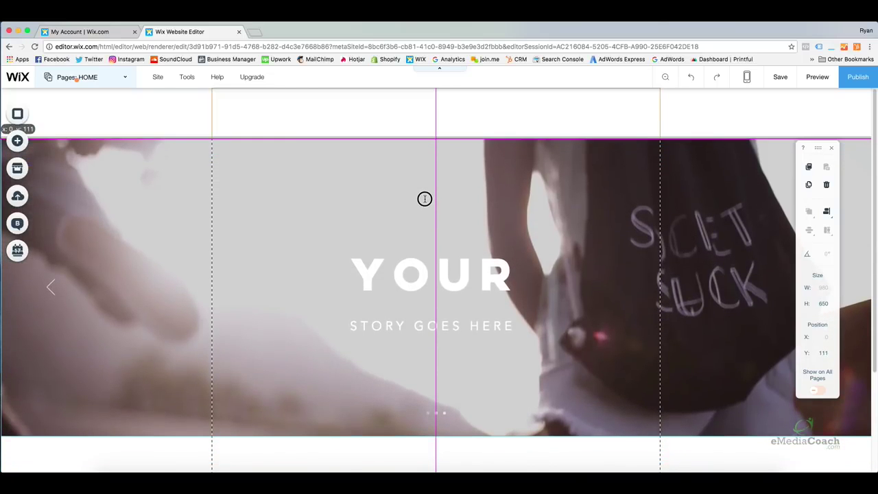
left_click_drag(424, 198, 425, 198)
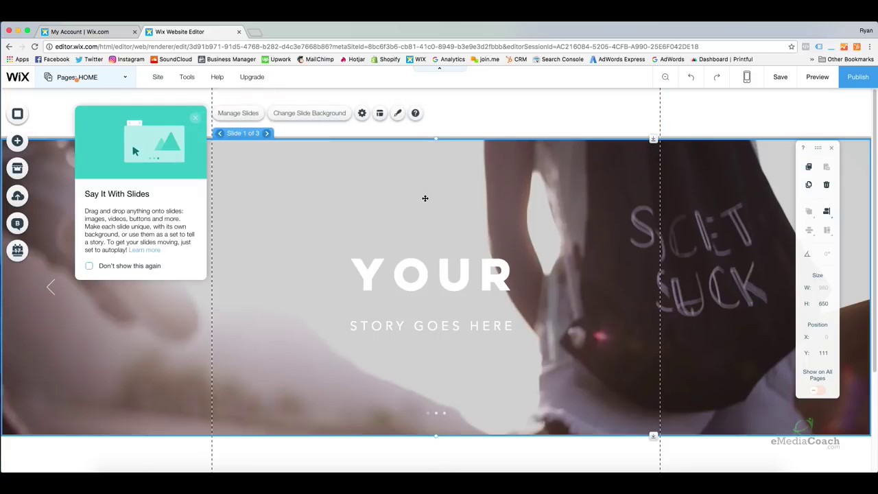
left_click(607, 114)
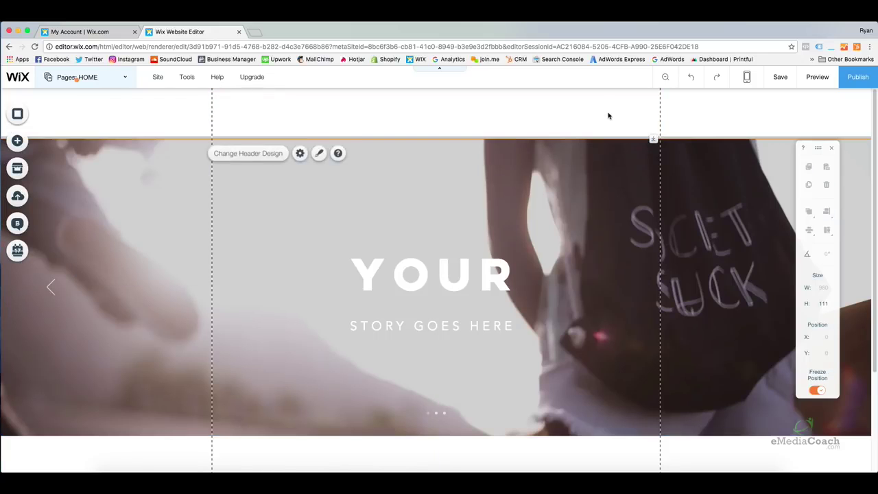
left_click(818, 77)
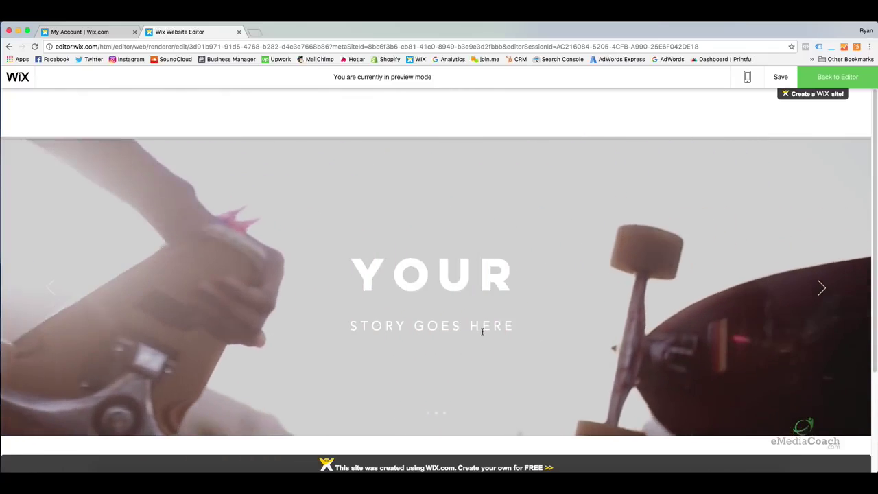
left_click(436, 414)
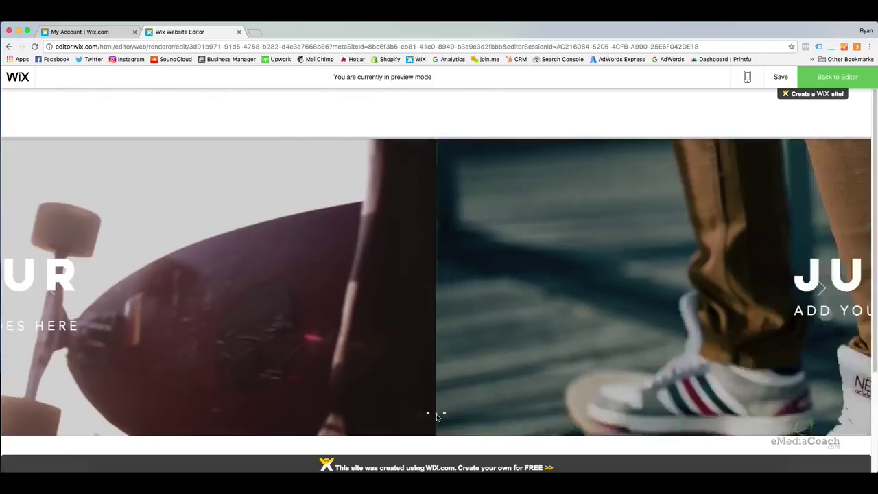
left_click(446, 416)
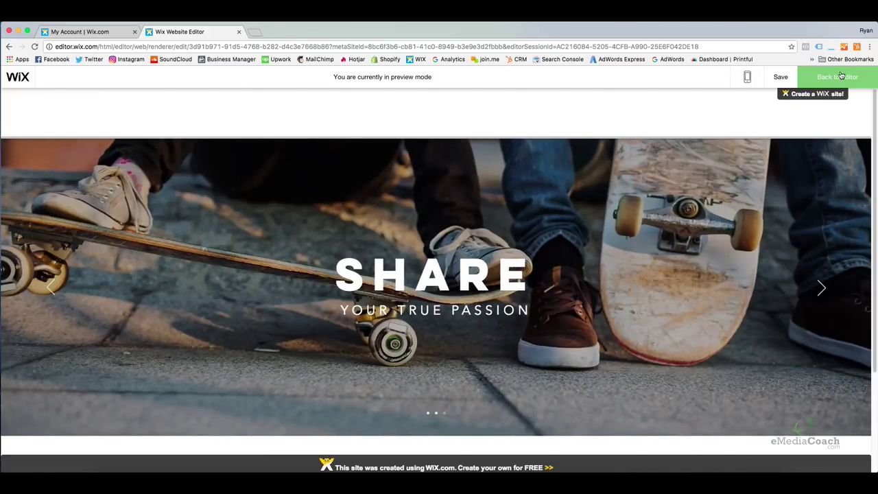
left_click(427, 416)
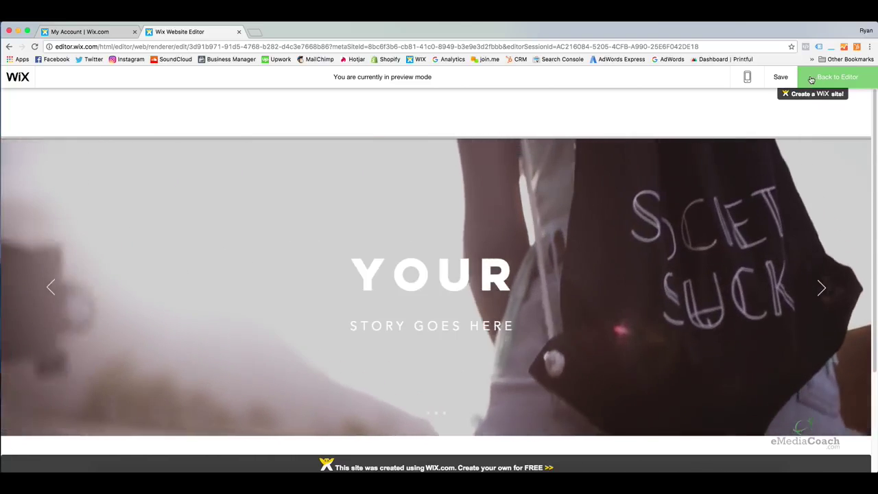
Return from preview to the editor and select the footer.
left_click(822, 78)
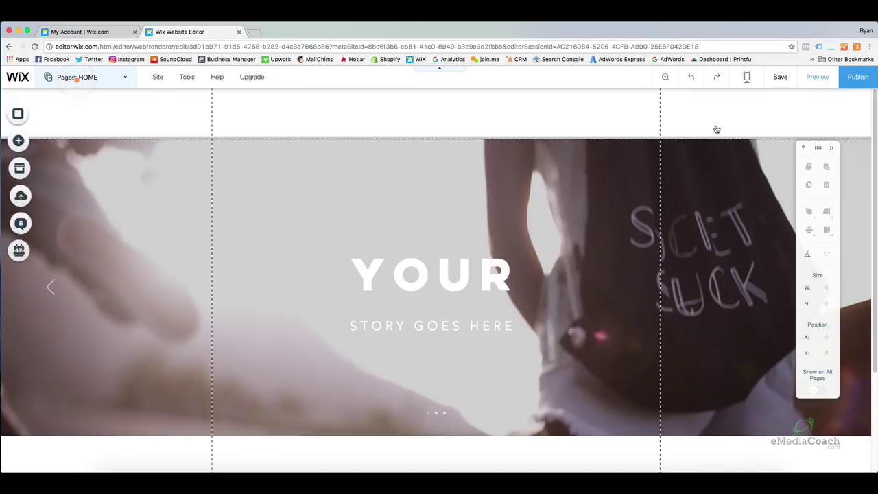
scroll(455, 268, "down", 3)
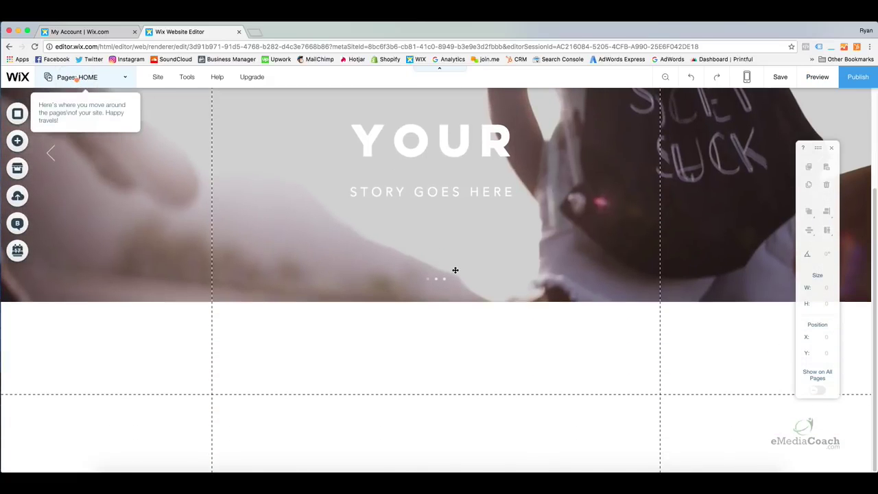
left_click(545, 401)
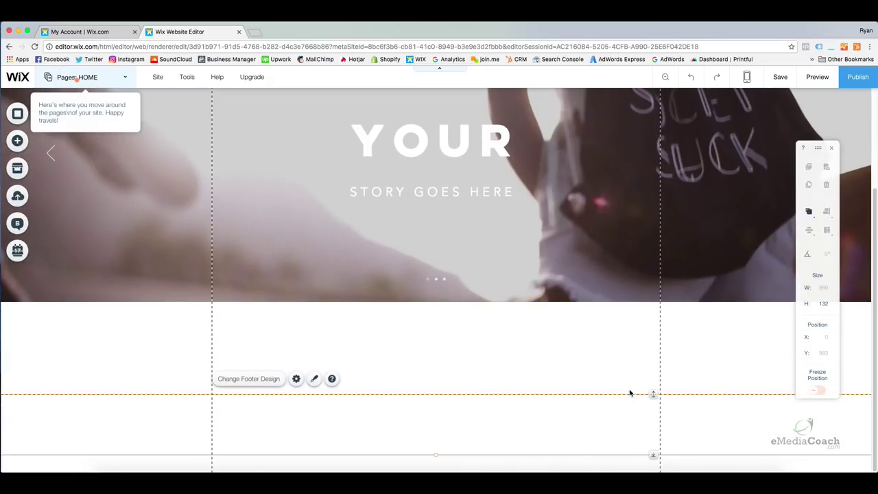
left_click(641, 368)
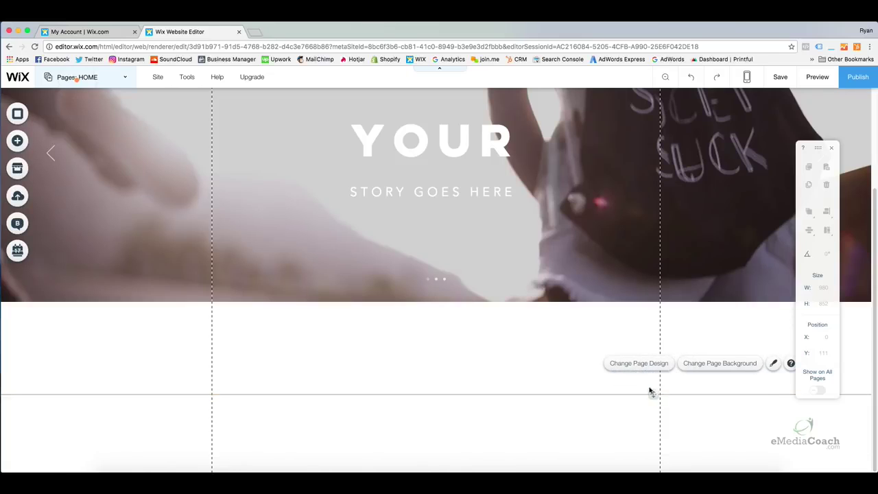
left_click(675, 404)
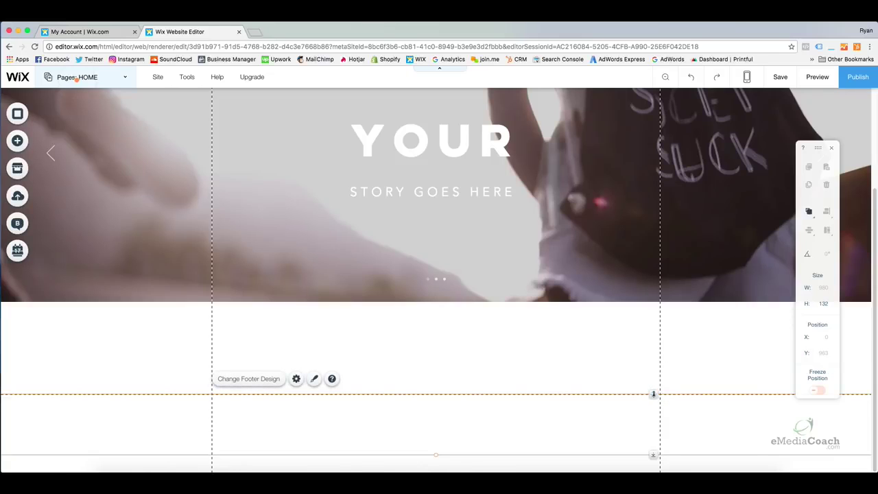
Drag the footer's top edge down to leave a large empty area below the slideshow.
left_click_drag(653, 393, 656, 447)
left_click_drag(653, 393, 656, 433)
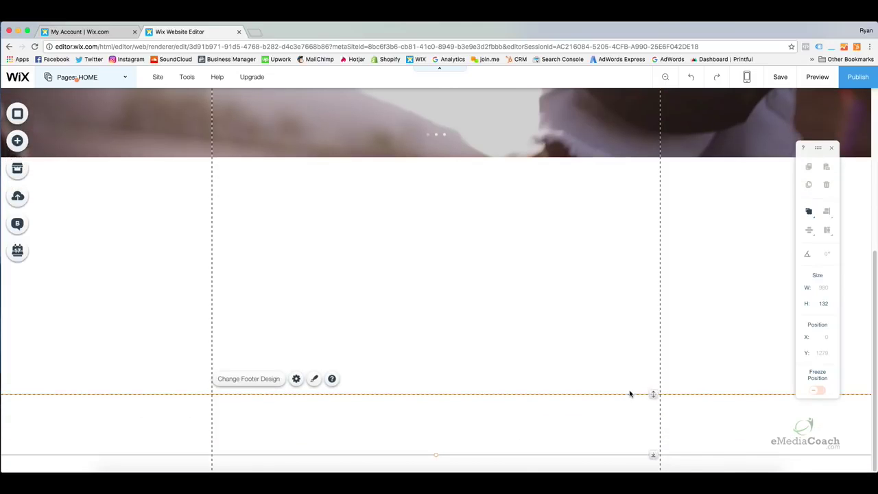
left_click_drag(653, 394, 655, 428)
left_click(574, 323)
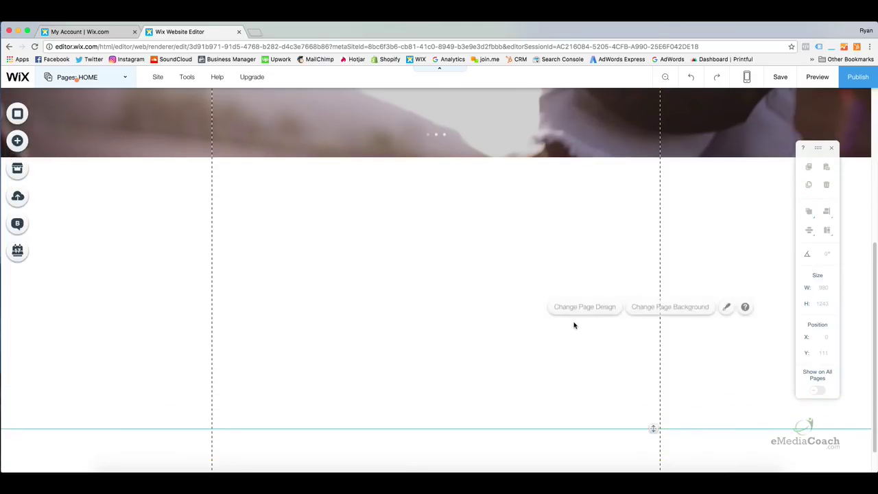
scroll(550, 321, "up", 5)
scroll(488, 315, "down", 5)
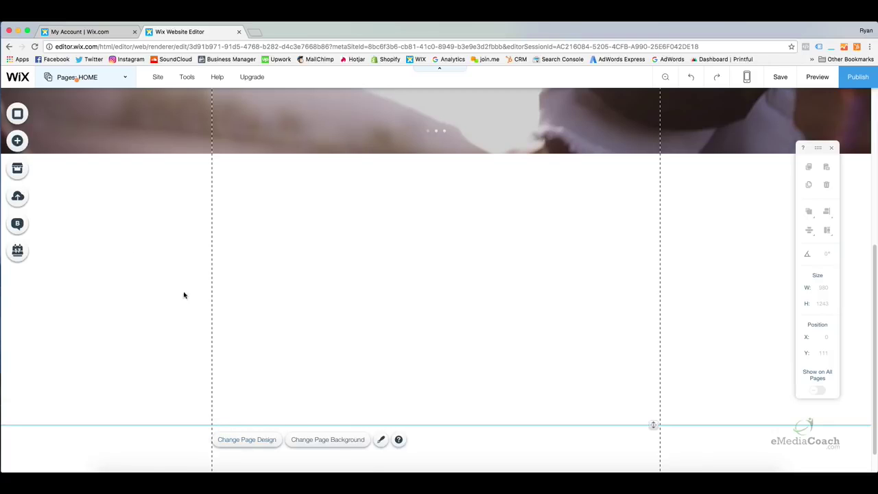
Browse the Add panel's Strip designs and scroll back up to the Classic strips.
left_click(18, 141)
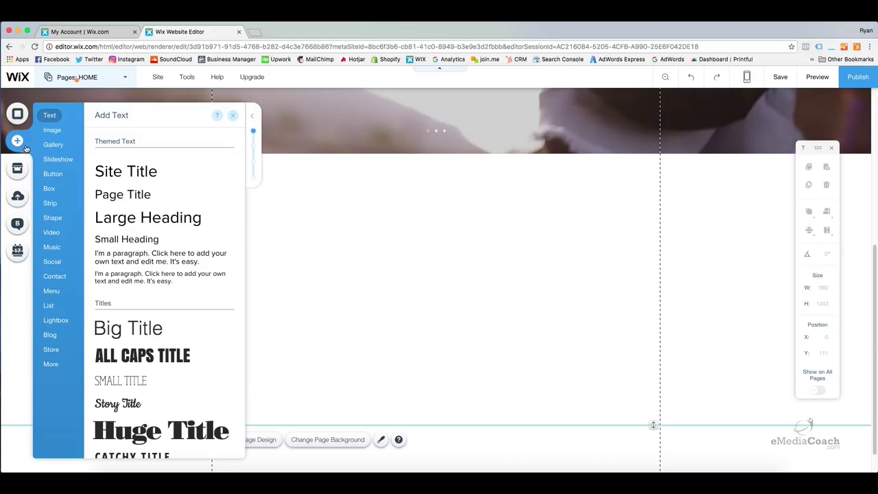
left_click(49, 203)
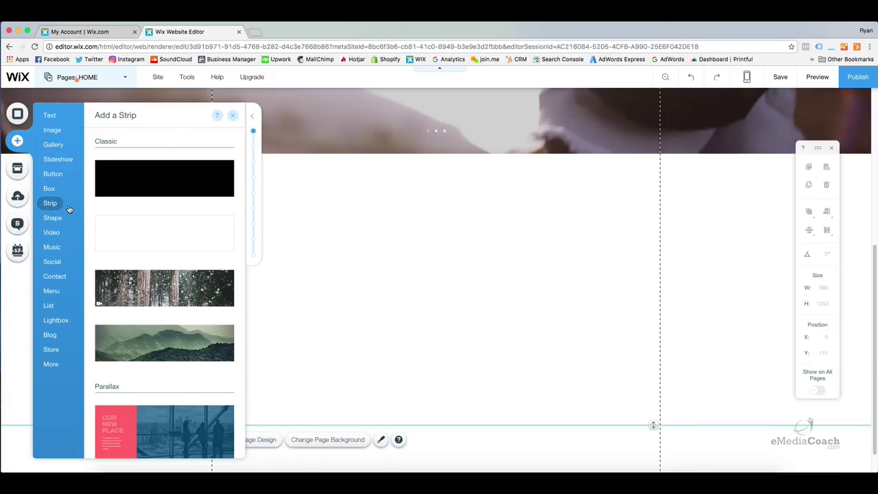
scroll(154, 218, "down", 1)
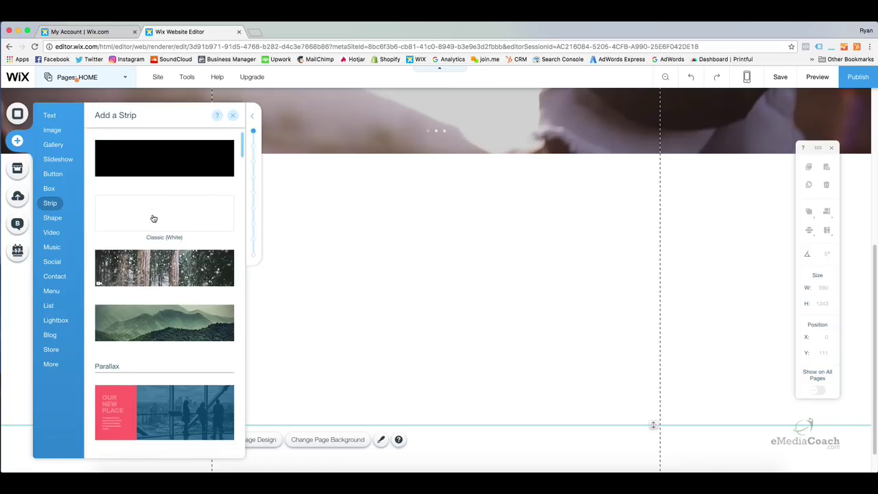
scroll(154, 218, "down", 3)
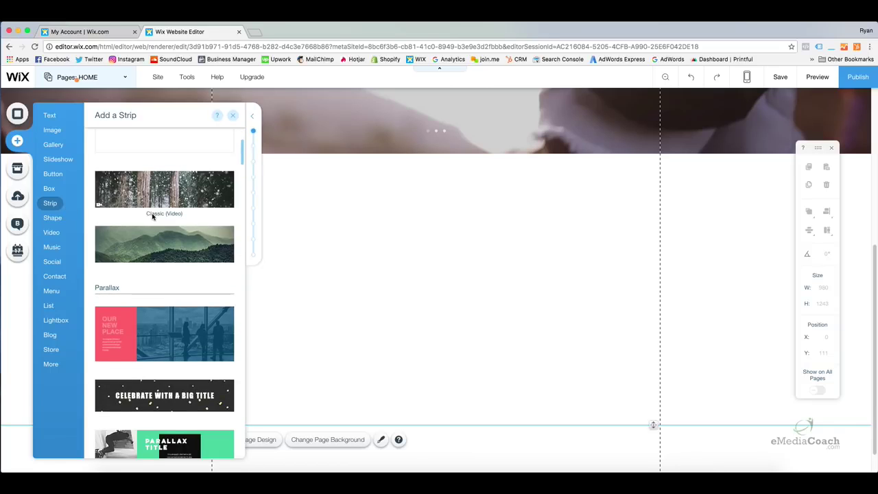
scroll(154, 216, "down", 1)
scroll(154, 220, "down", 4)
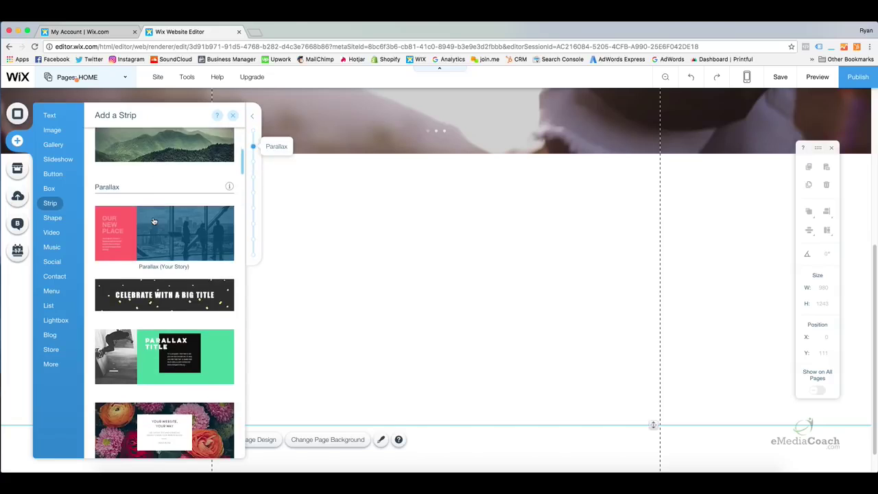
scroll(153, 220, "down", 3)
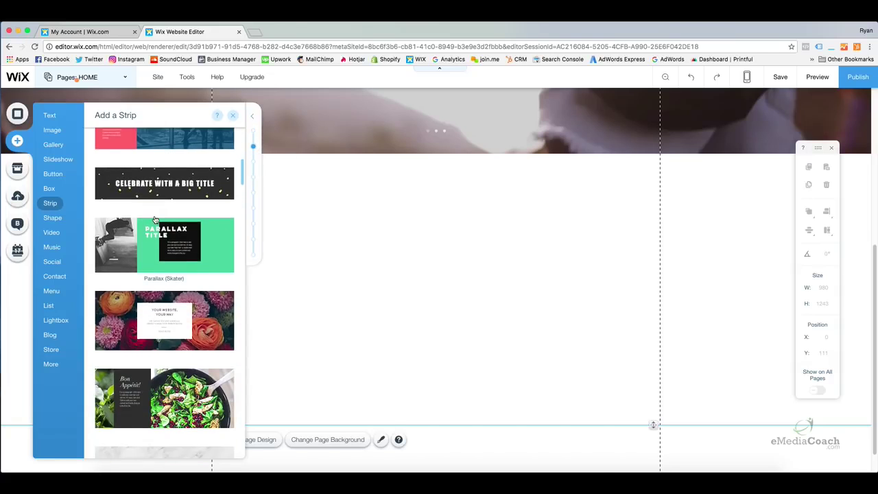
scroll(156, 220, "down", 4)
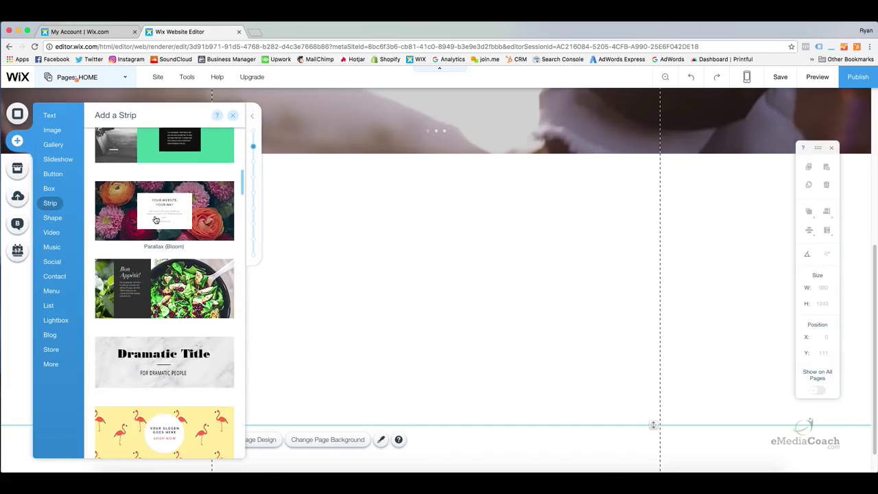
scroll(155, 221, "down", 3)
scroll(155, 221, "down", 3)
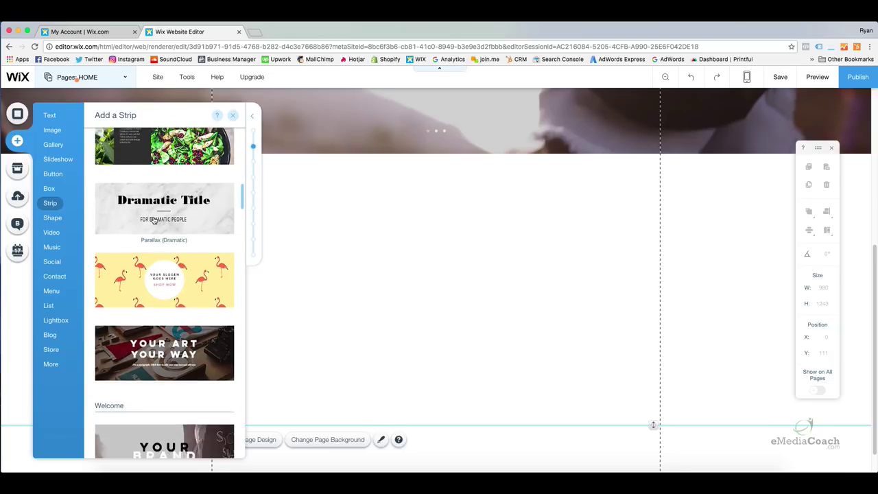
scroll(153, 220, "up", 20)
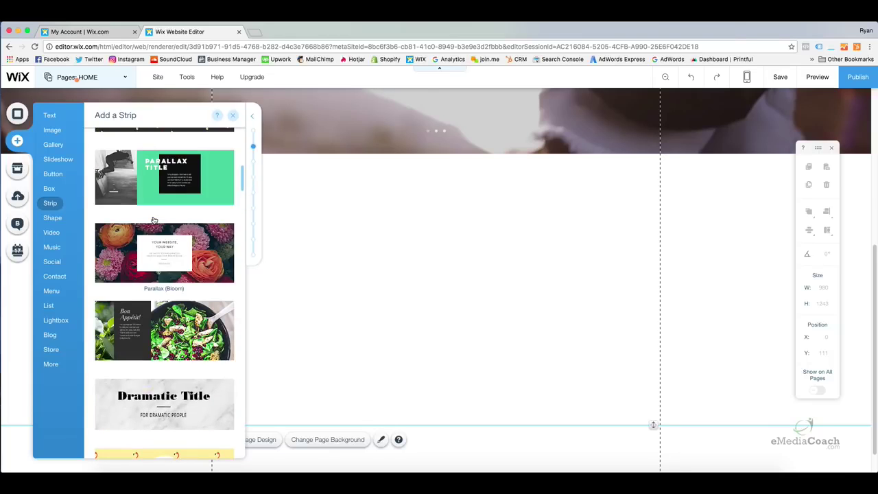
scroll(153, 220, "up", 4)
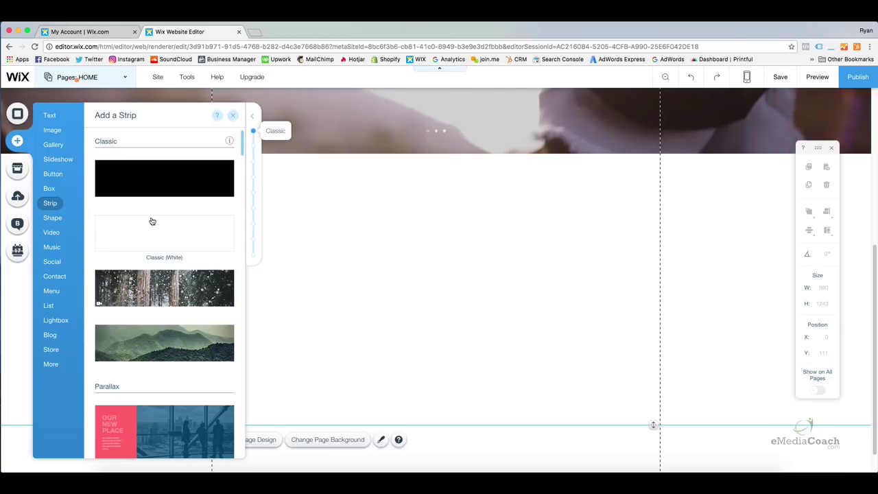
Place the black Classic strip, 400 px tall, directly below the slideshow and deselect it.
left_click(170, 188)
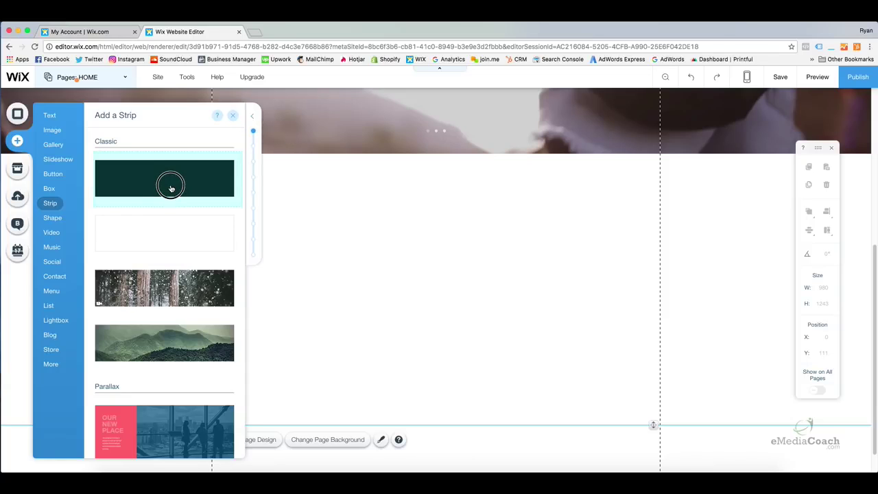
left_click_drag(171, 188, 325, 281)
mouse_move(387, 247)
left_mouse_down()
mouse_move(386, 261)
mouse_move(385, 246)
left_mouse_up()
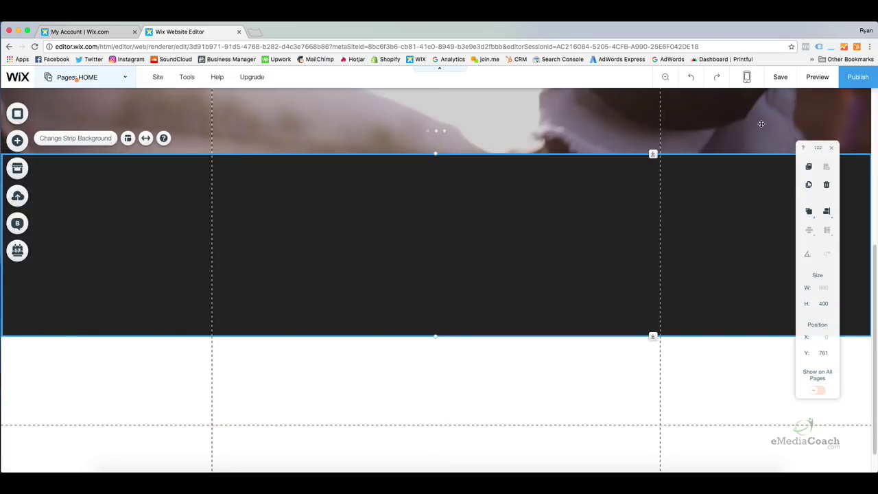
left_click(740, 359)
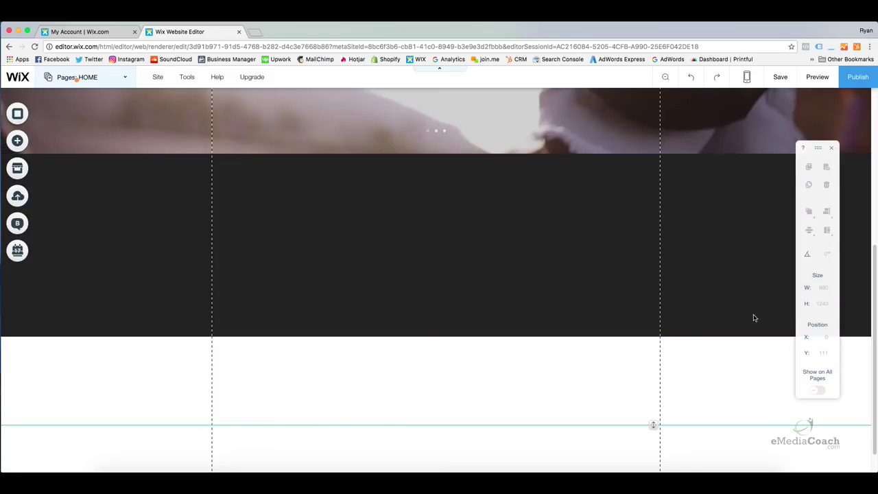
left_click(814, 79)
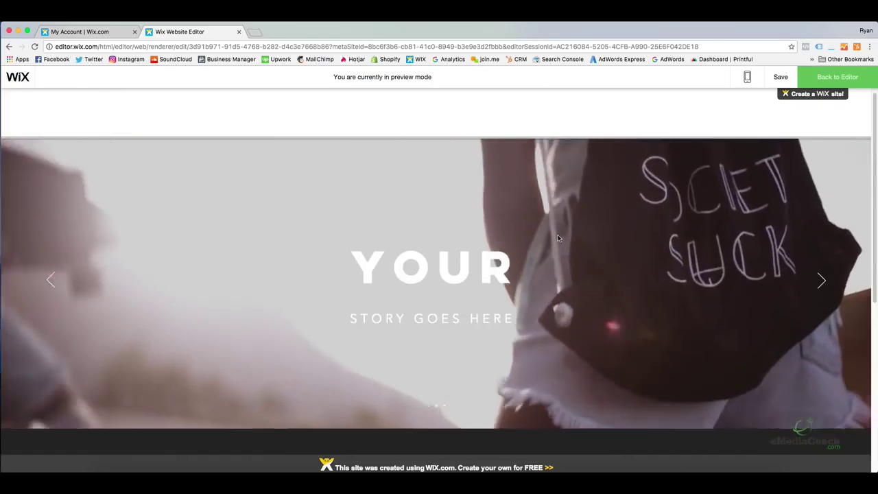
scroll(557, 239, "down", 3)
scroll(556, 238, "down", 1)
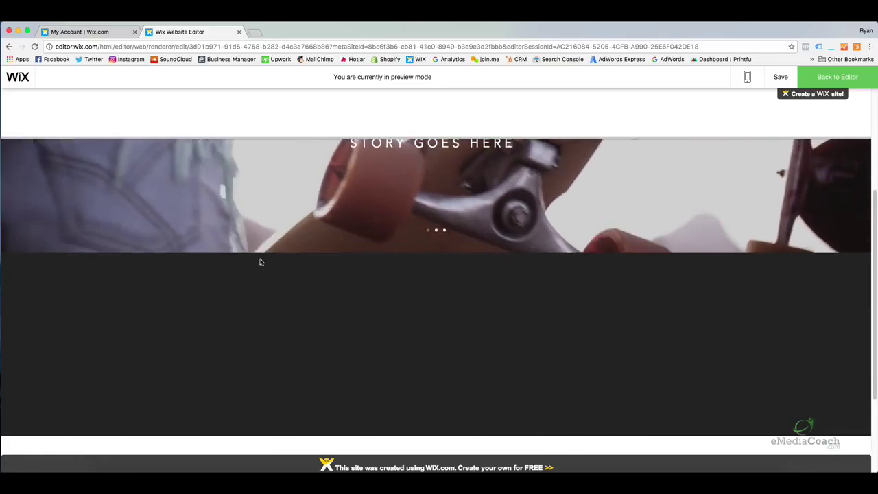
scroll(571, 280, "down", 2)
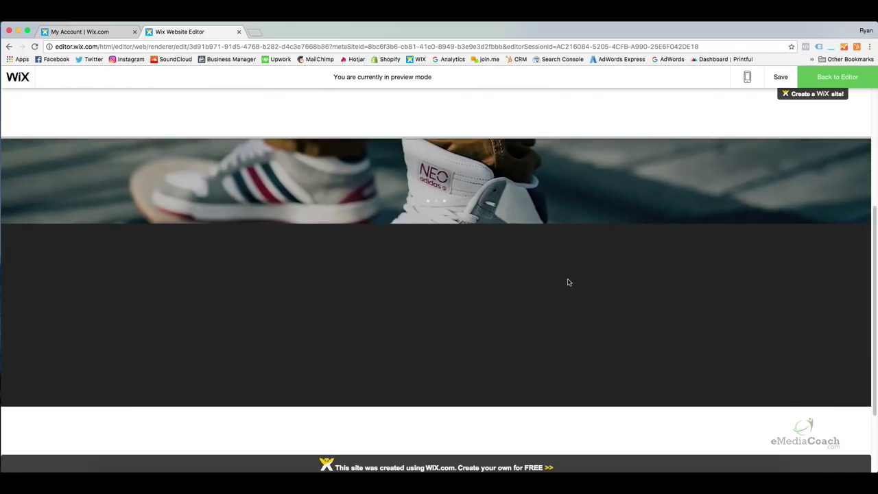
scroll(566, 280, "down", 1)
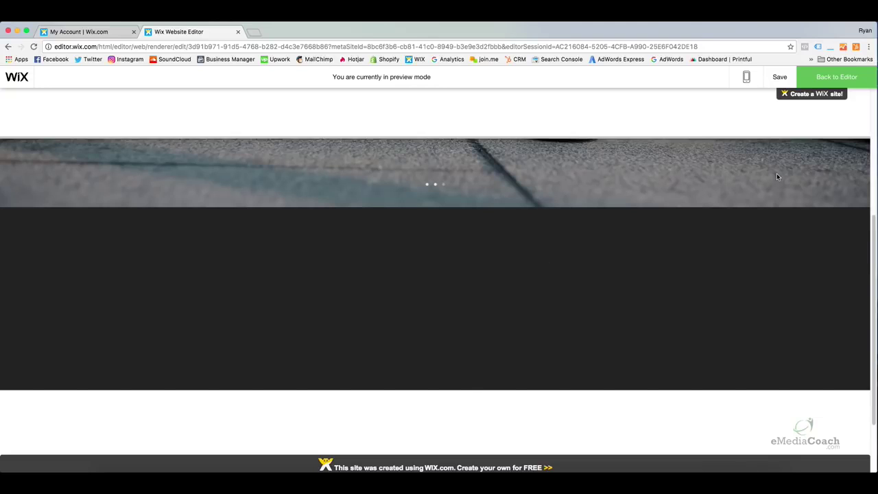
left_click(835, 76)
left_click(231, 237)
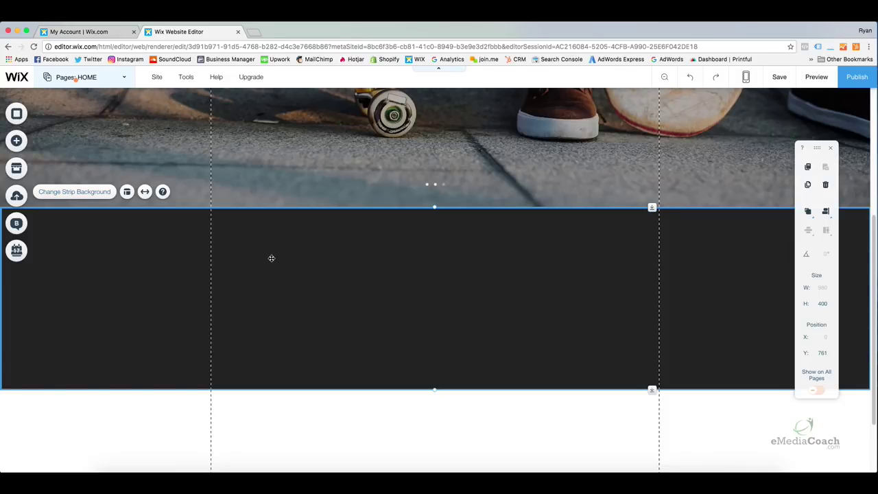
Give the strip a custom red #CC4949 background colour and close the background panels.
left_click(90, 193)
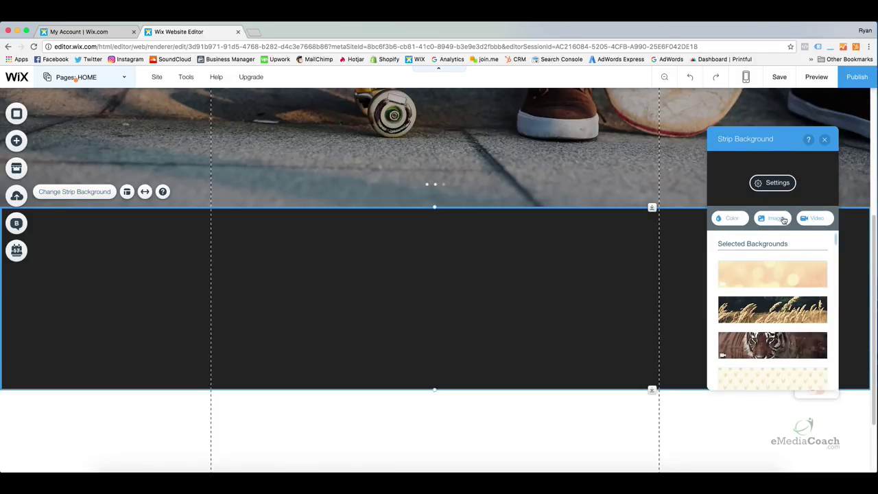
left_click_drag(759, 147, 569, 133)
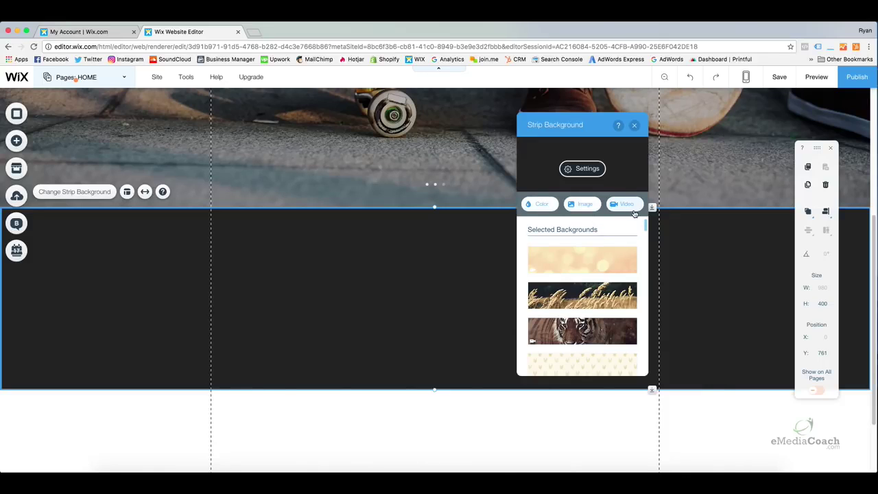
left_click(547, 203)
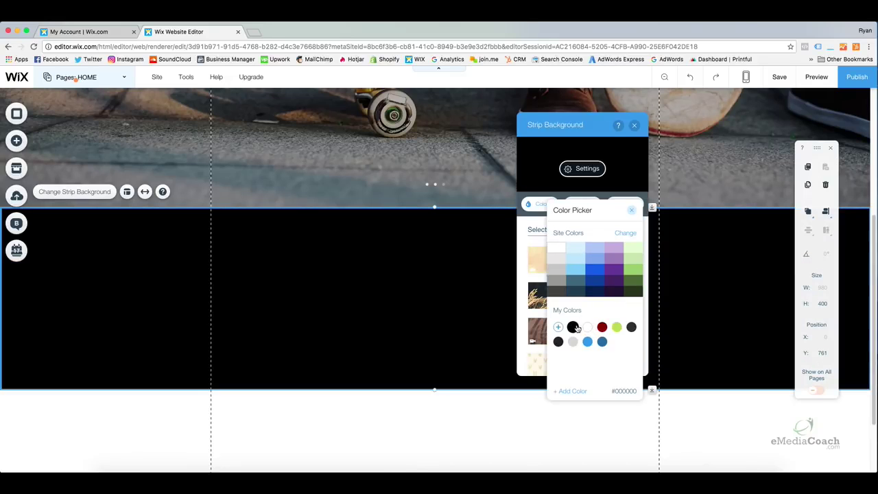
left_click(572, 327)
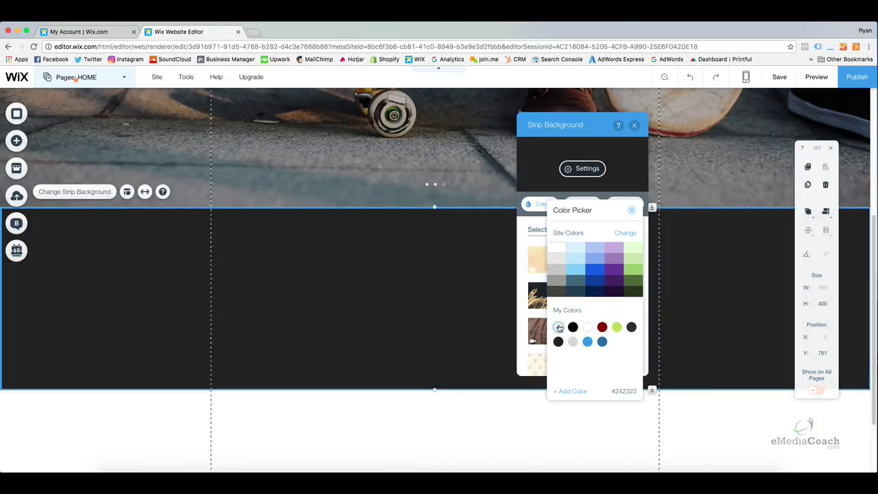
left_click(558, 328)
left_click_drag(571, 302, 628, 263)
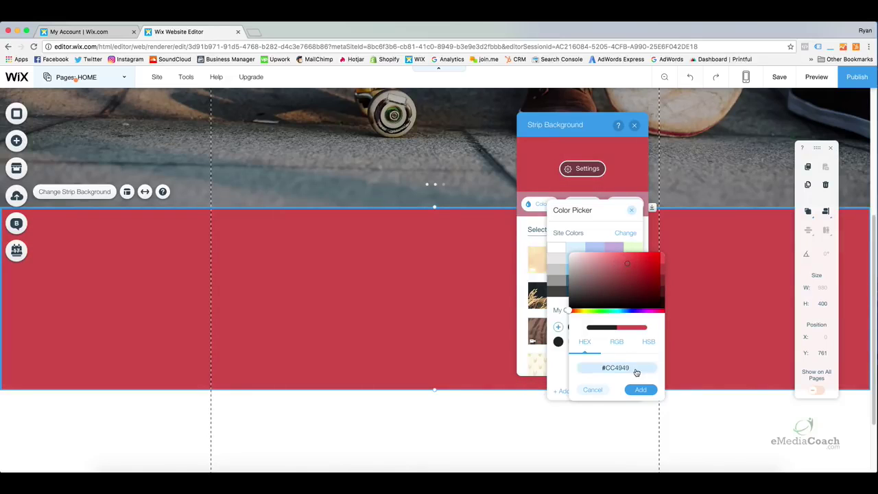
left_click(642, 390)
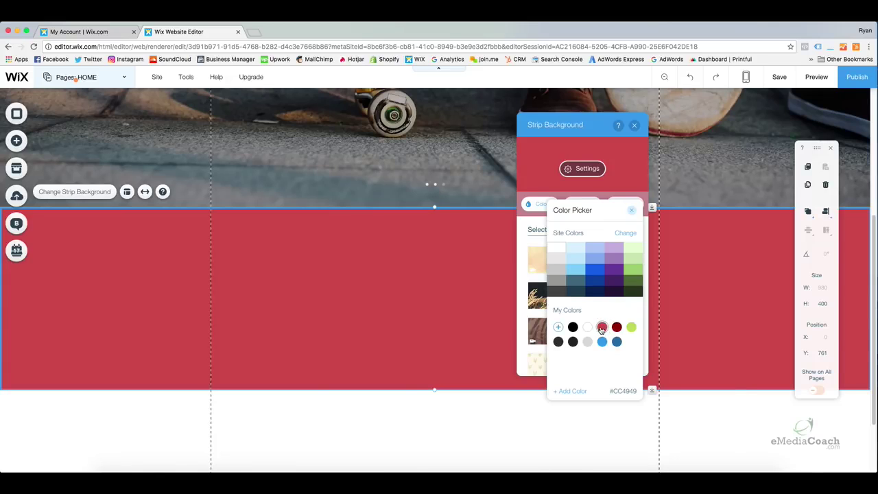
left_click(602, 330)
left_click(631, 210)
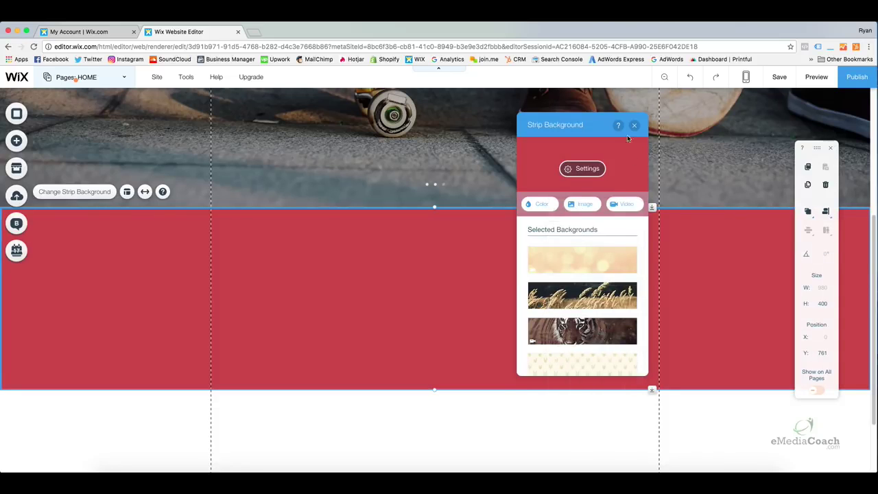
left_click(635, 126)
left_click(535, 439)
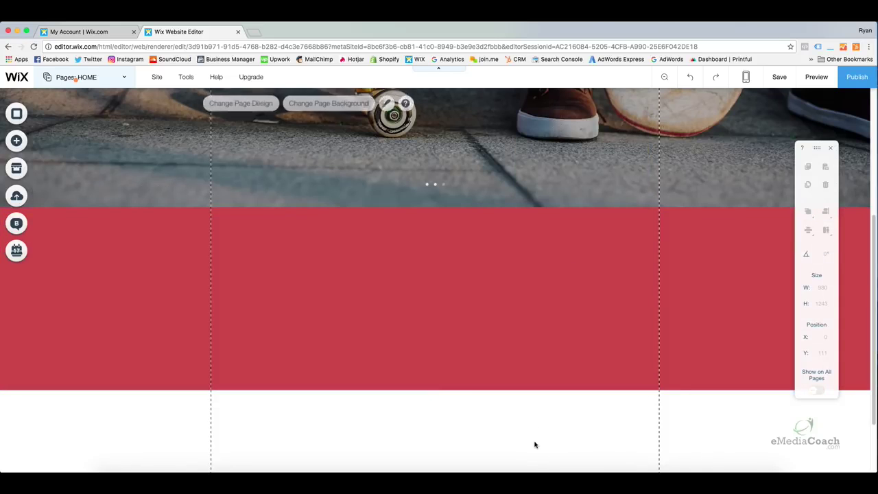
Select the red strip and drag a themed paragraph from Add > Text onto it.
left_click(343, 299)
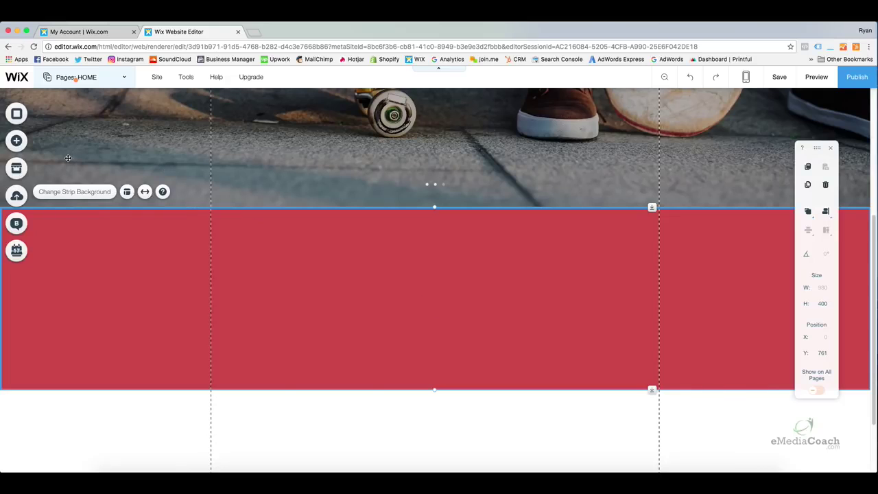
left_click(17, 142)
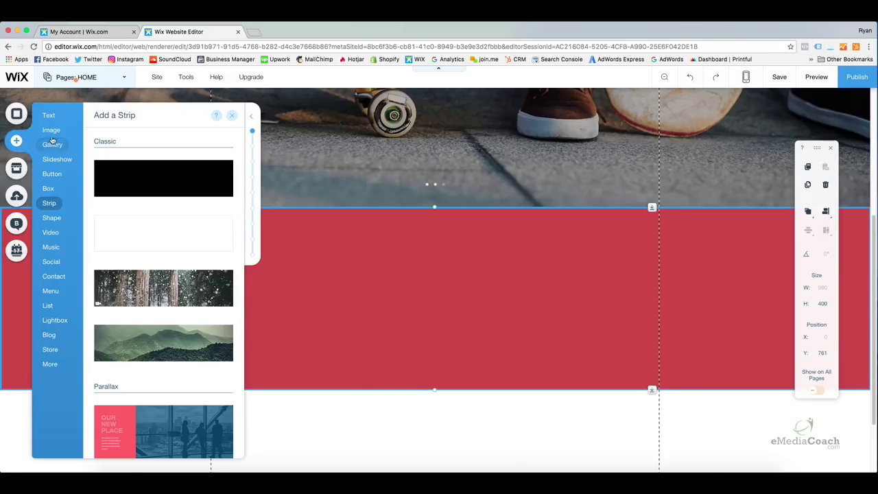
mouse_move(55, 116)
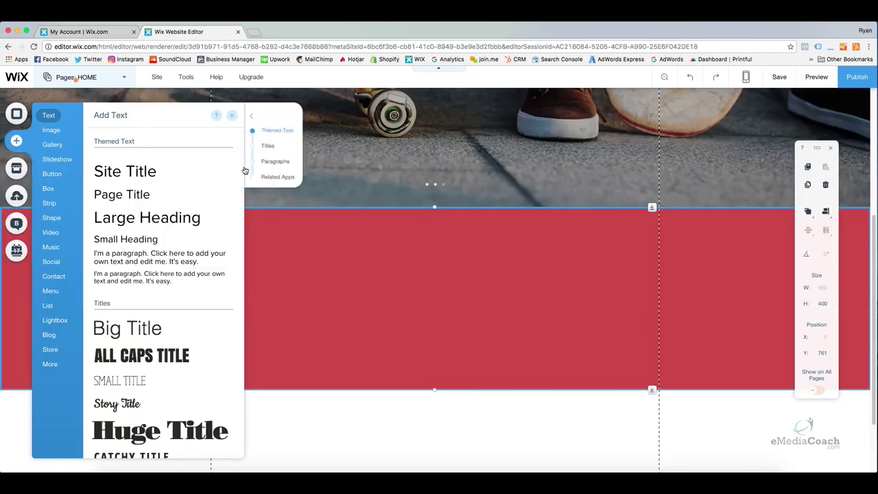
mouse_move(244, 166)
left_mouse_down()
mouse_move(248, 294)
mouse_move(232, 154)
left_mouse_up()
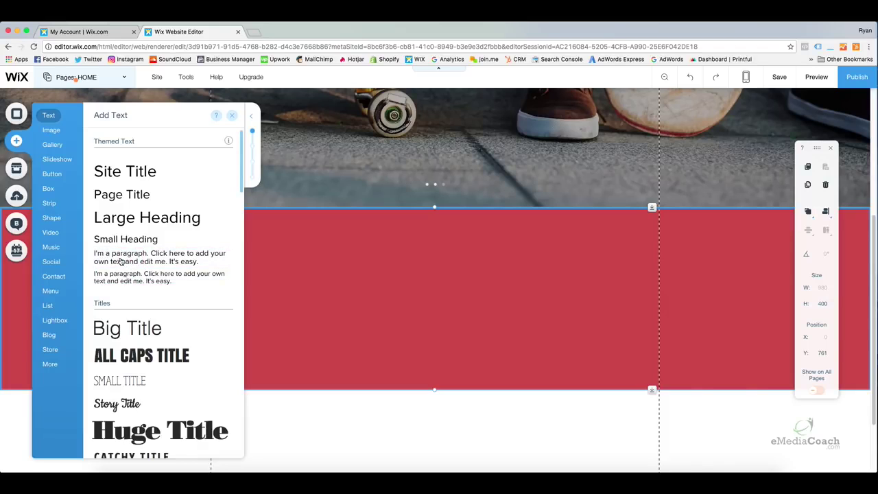
left_click_drag(120, 258, 389, 300)
Drop the paragraph into the red strip and move it toward the centre at X 338, Y 943.
right_click(390, 300)
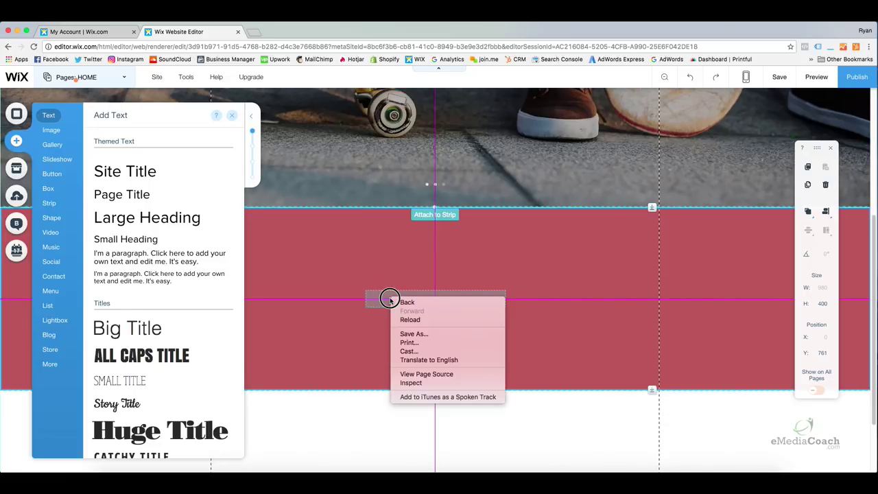
key("Escape")
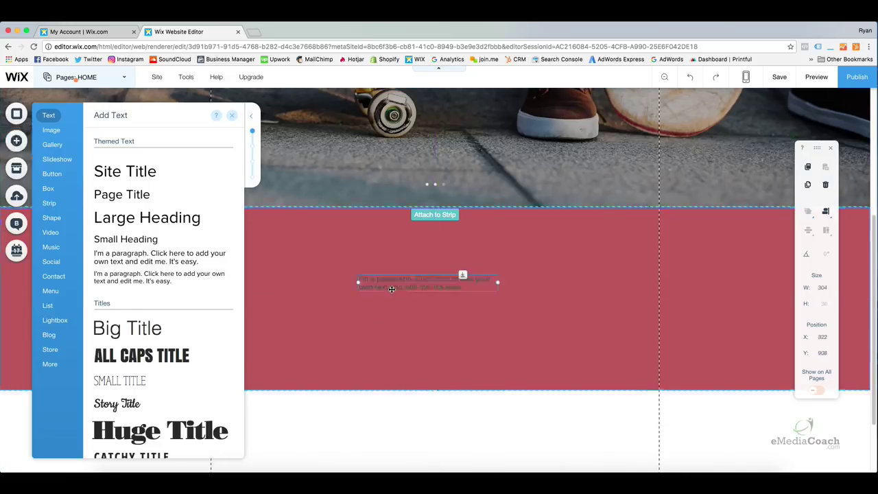
left_click(390, 291)
left_click_drag(421, 285, 422, 301)
left_click(414, 333)
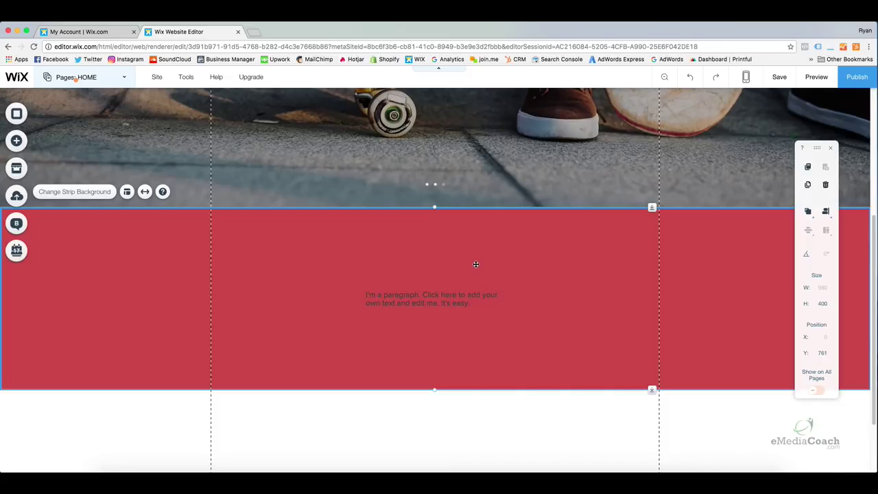
Set the red strip's paragraph text colour to white (#FFFFFF) in Text Settings.
double_click(436, 300)
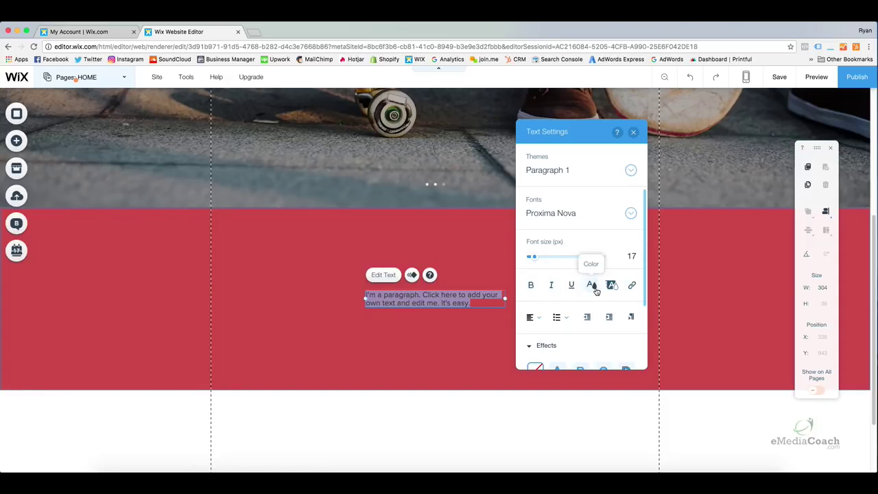
left_click(594, 286)
left_click(552, 281)
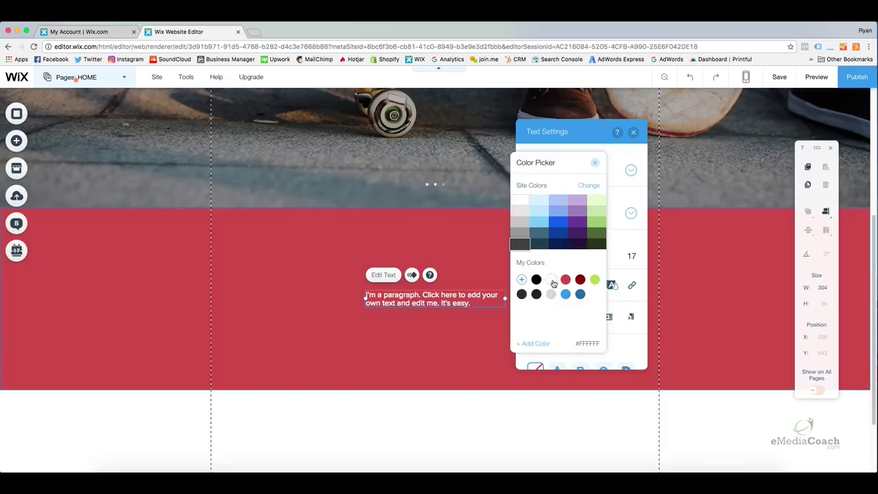
left_click(595, 163)
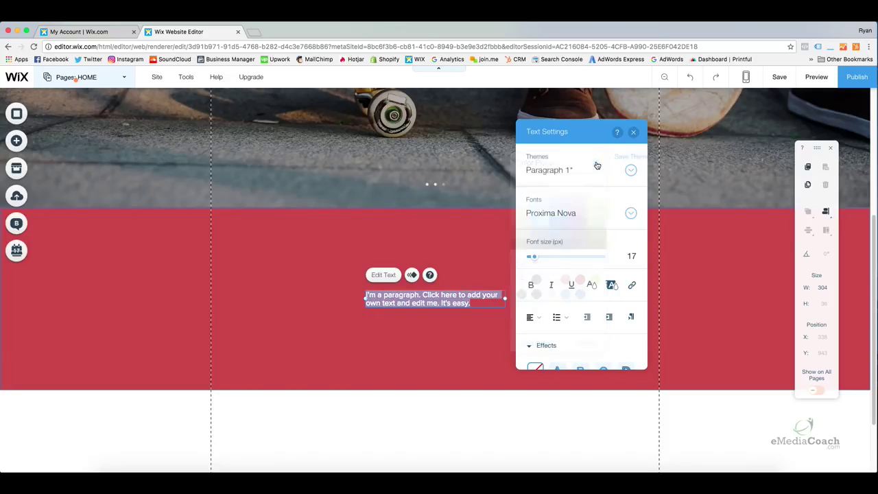
left_click(633, 134)
left_click(580, 242)
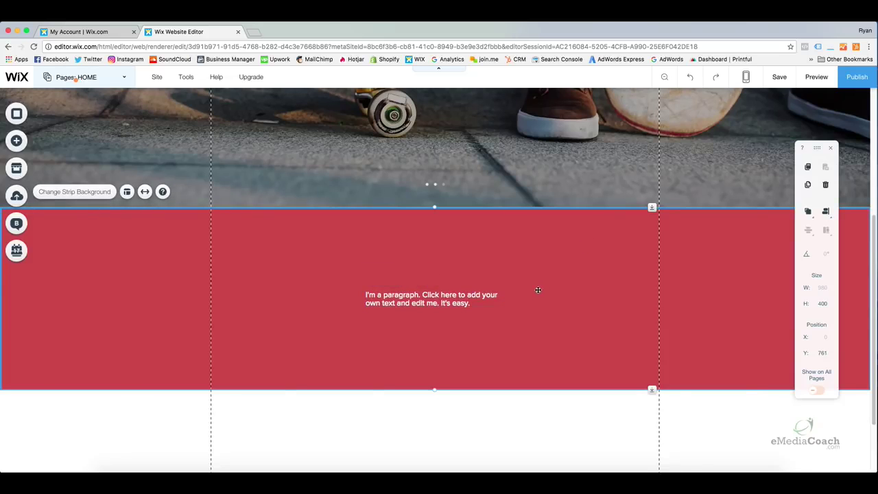
Preview the site and scroll to check the white paragraph on the red strip.
left_click(816, 77)
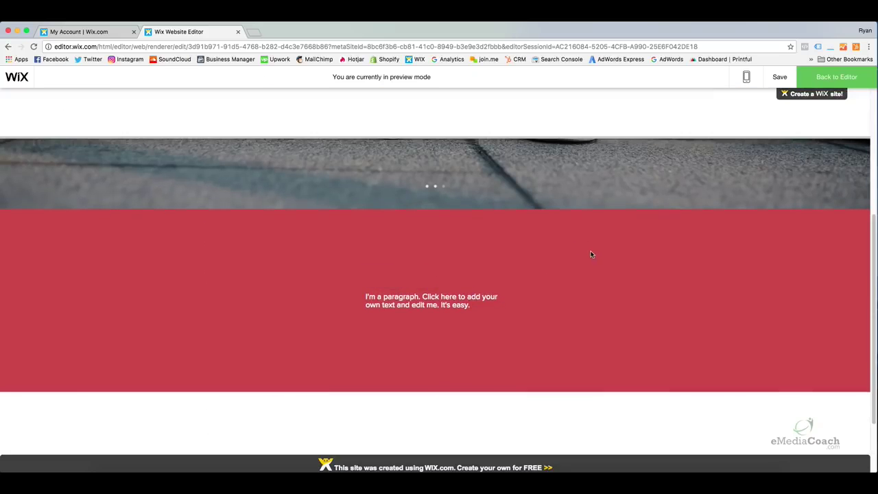
scroll(591, 254, "up", 2)
scroll(531, 286, "down", 1)
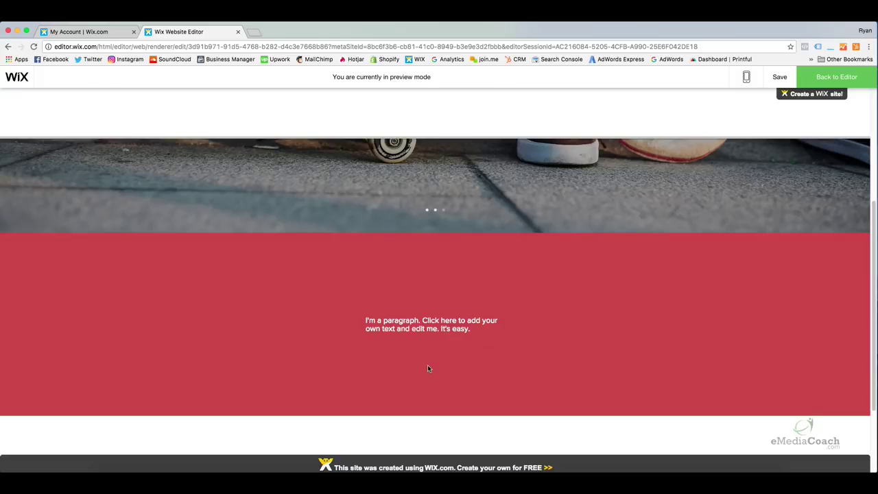
scroll(454, 321, "up", 5)
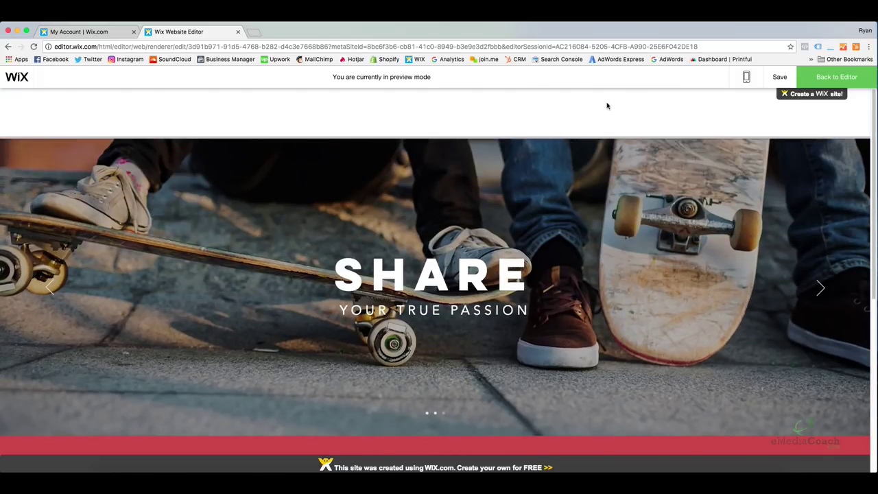
scroll(498, 262, "down", 4)
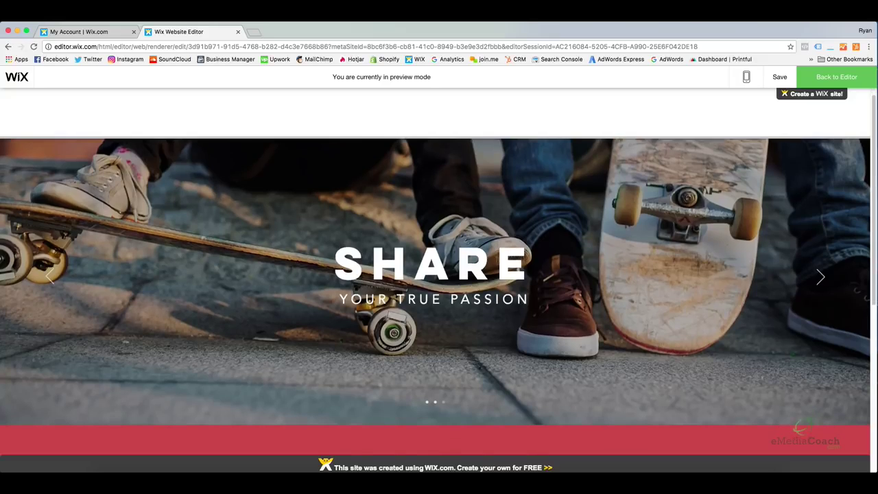
scroll(497, 262, "down", 4)
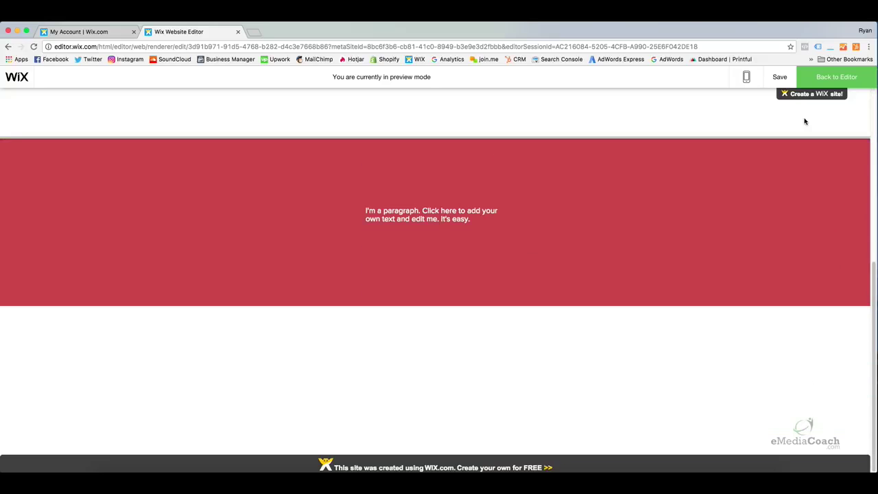
Return from preview to the editor and select the footer below the red strip.
left_click(835, 78)
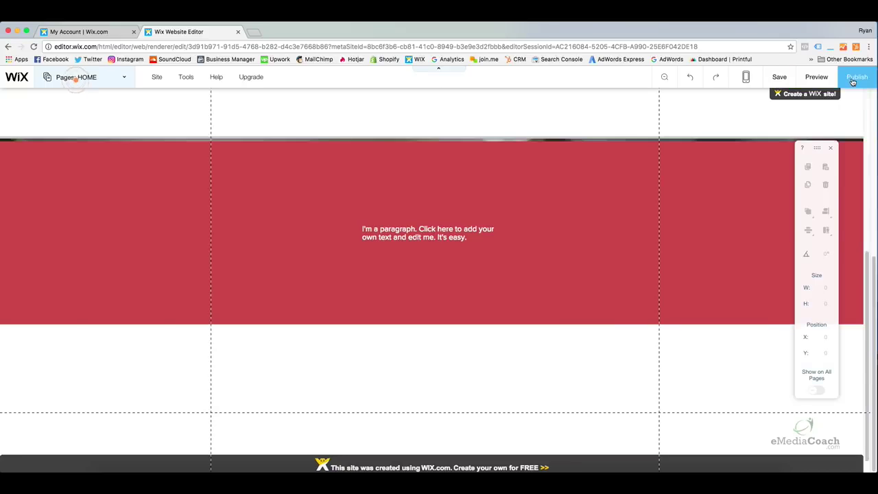
left_click_drag(652, 412, 660, 294)
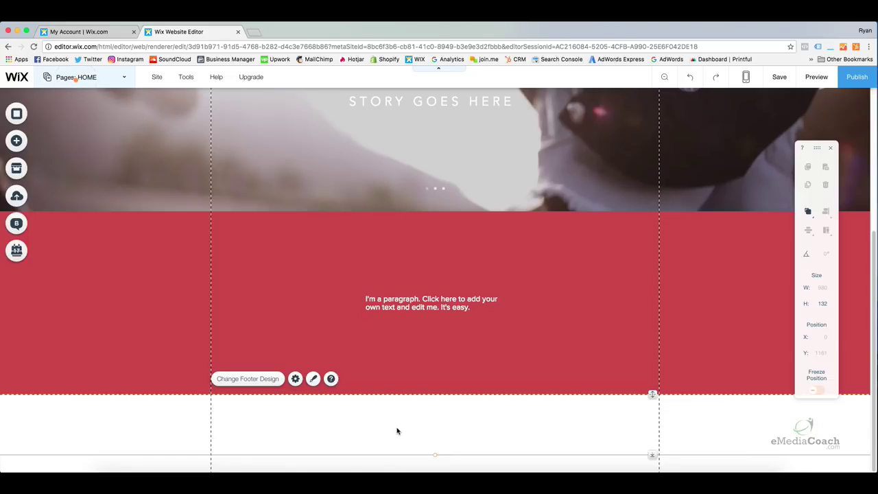
scroll(446, 382, "up", 5)
left_click(394, 115)
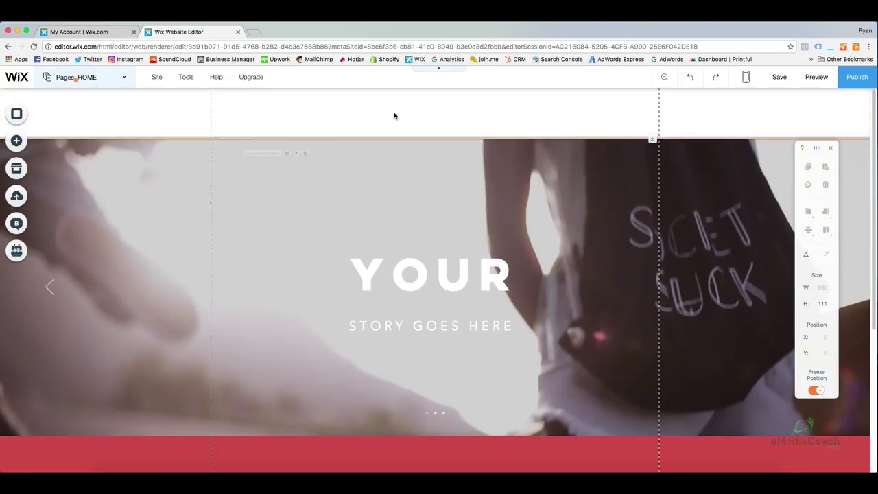
scroll(402, 236, "down", 5)
left_click(378, 425)
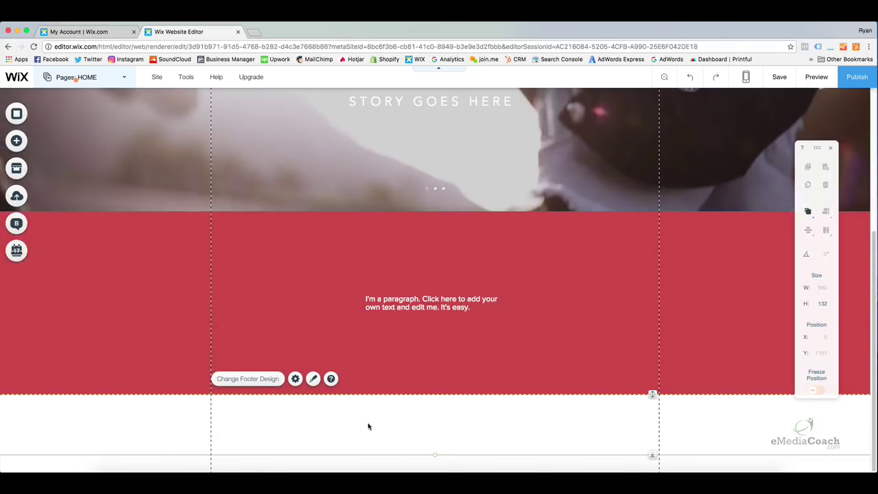
Switch the footer from No Color to the grey second Themed Footers design.
left_click(261, 380)
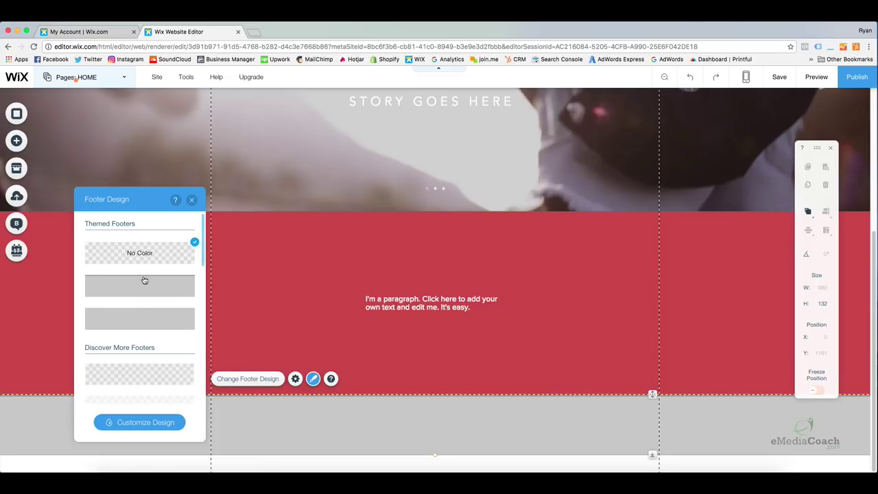
mouse_move(198, 254)
left_mouse_down()
mouse_move(199, 298)
mouse_move(200, 254)
left_mouse_up()
left_click(163, 283)
left_click(192, 200)
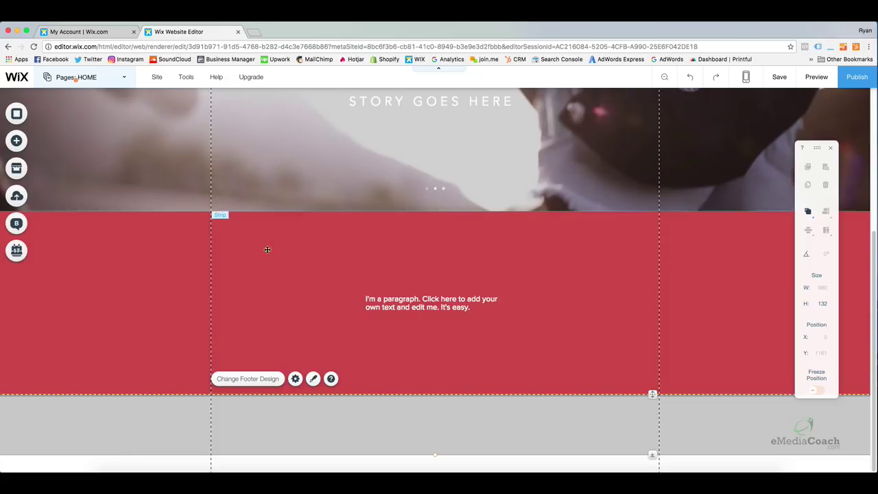
left_click(505, 352)
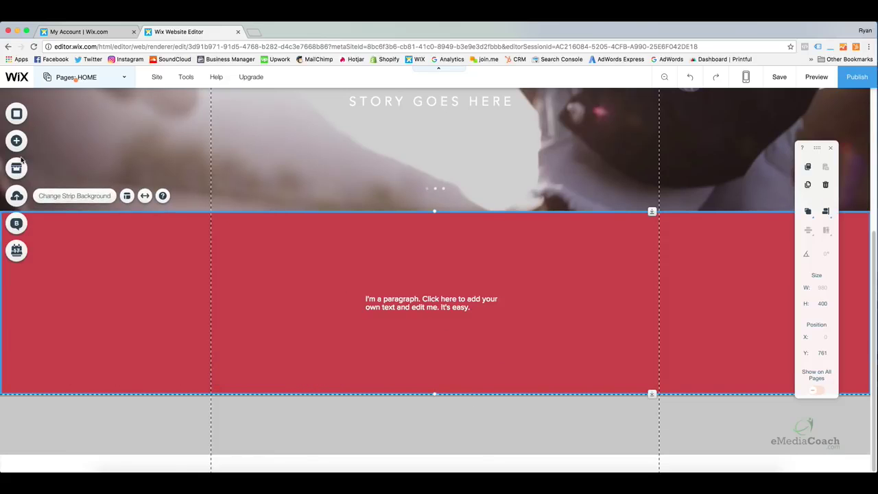
left_click(159, 409)
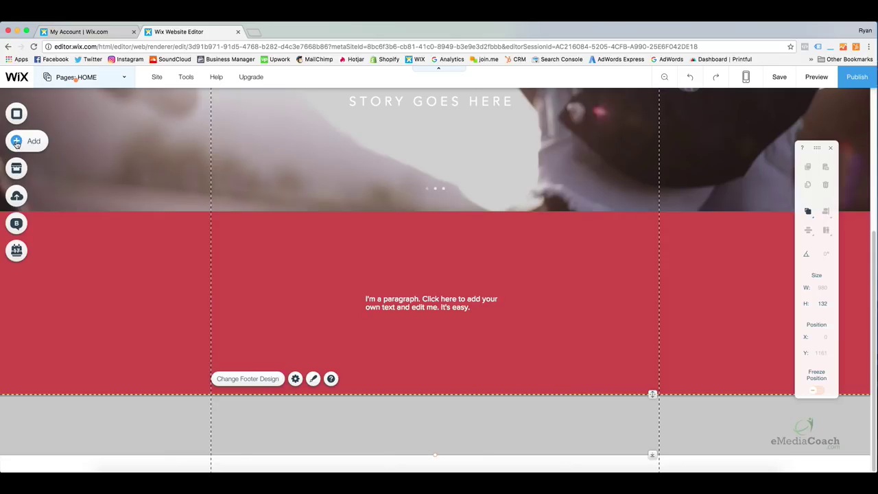
Add an 'I'm a paragraph' text box to the grey footer, aligned at X 338.
left_click(17, 144)
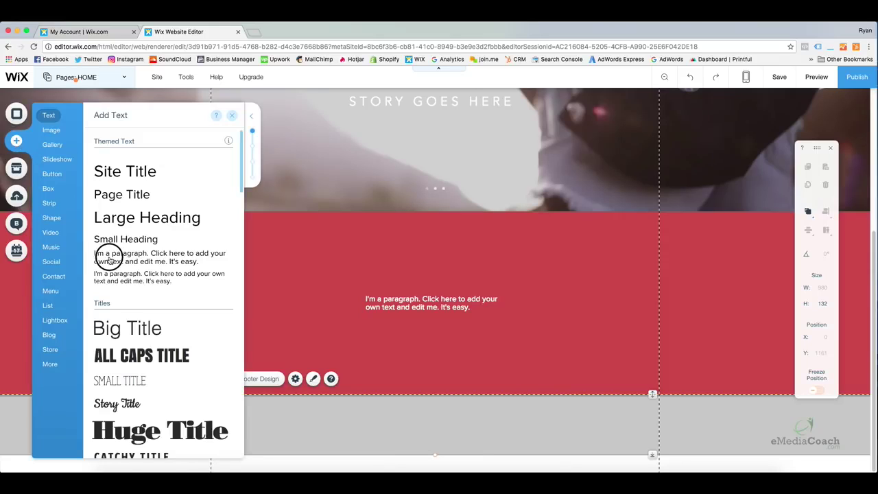
left_click_drag(111, 257, 378, 428)
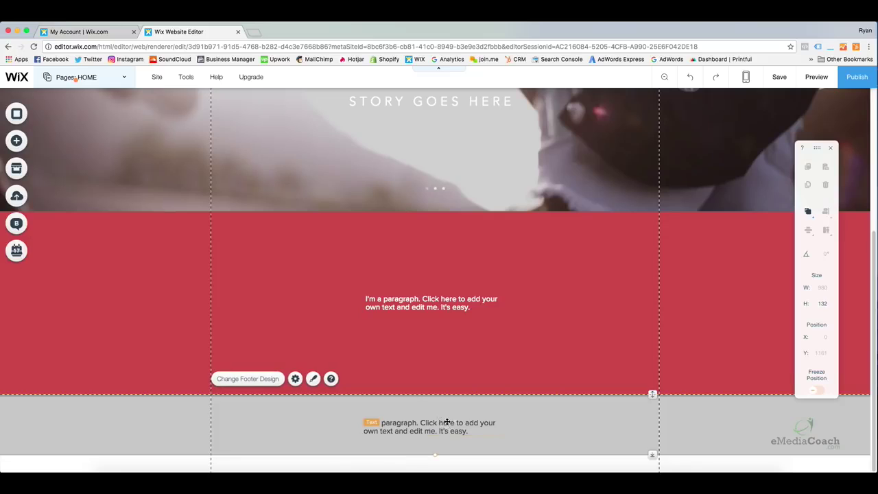
left_click(432, 419)
double_click(432, 420)
left_click_drag(443, 421, 445, 423)
left_click(545, 423)
left_click(564, 358)
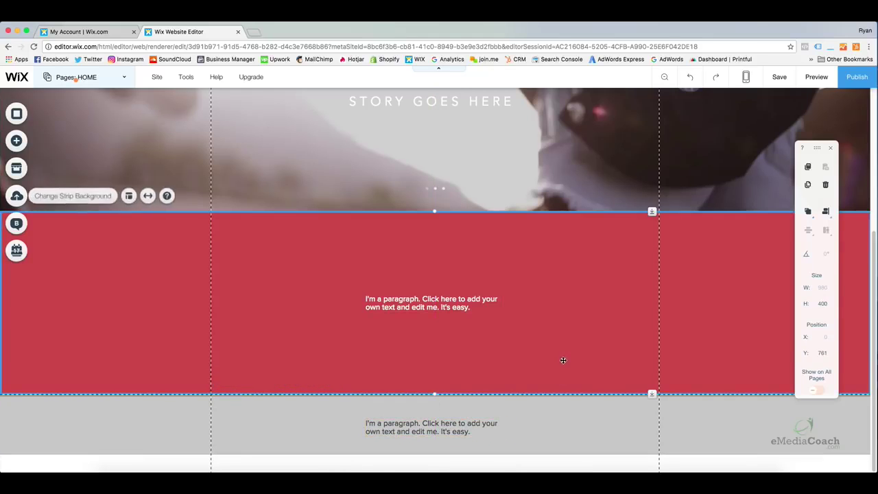
scroll(534, 403, "up", 3)
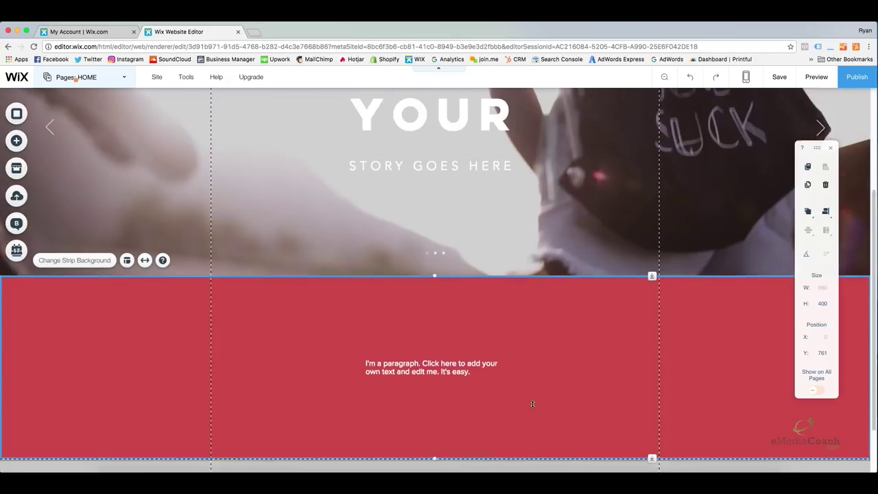
scroll(530, 401, "down", 3)
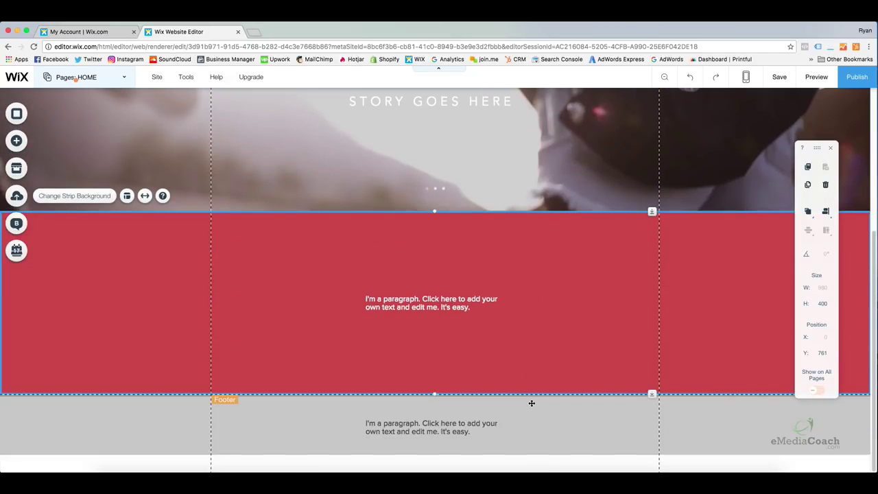
scroll(530, 402, "up", 3)
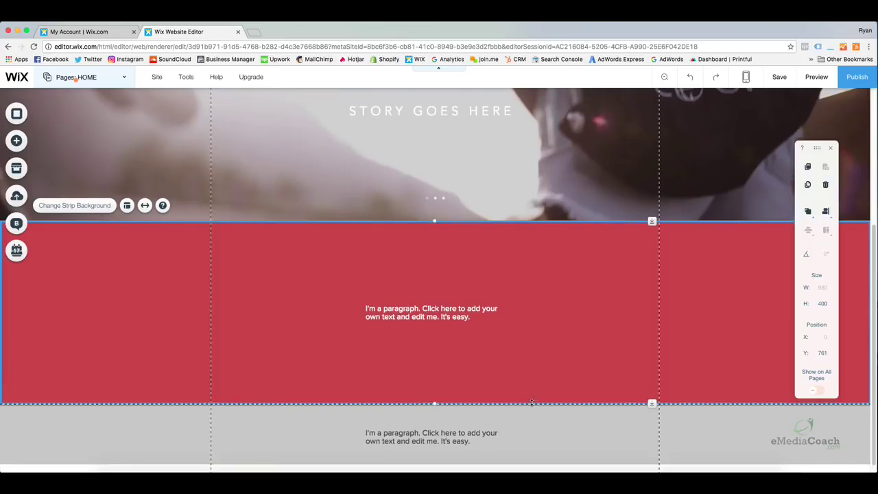
scroll(531, 404, "up", 2)
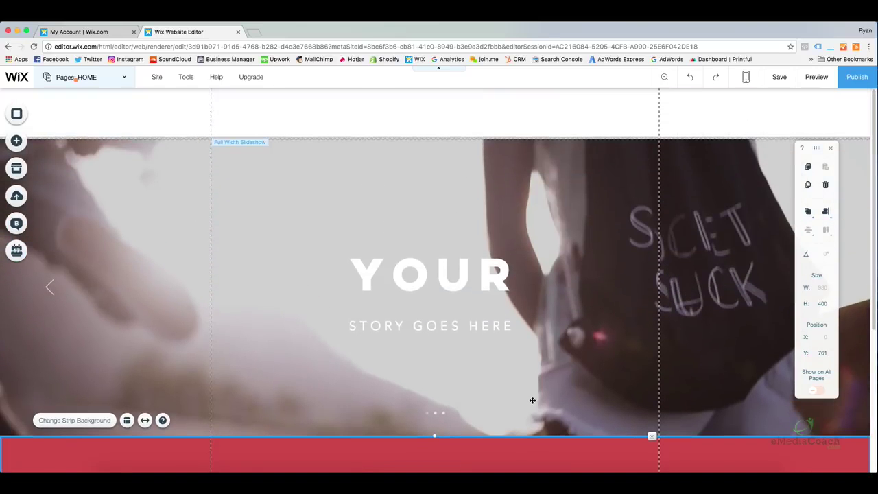
scroll(545, 362, "down", 2)
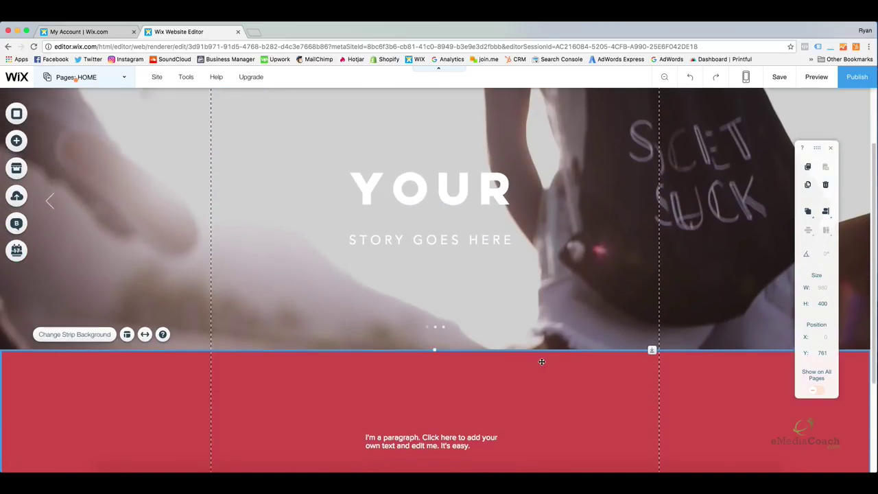
scroll(541, 362, "down", 3)
scroll(539, 361, "up", 5)
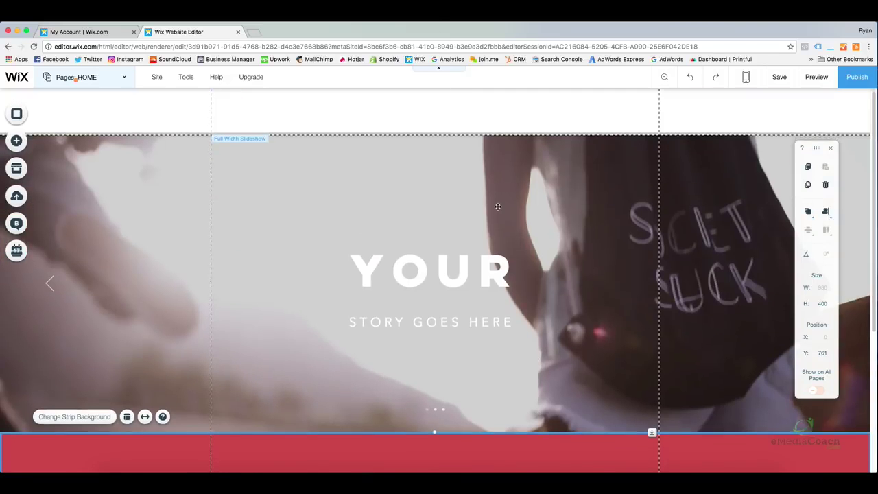
scroll(497, 206, "down", 1)
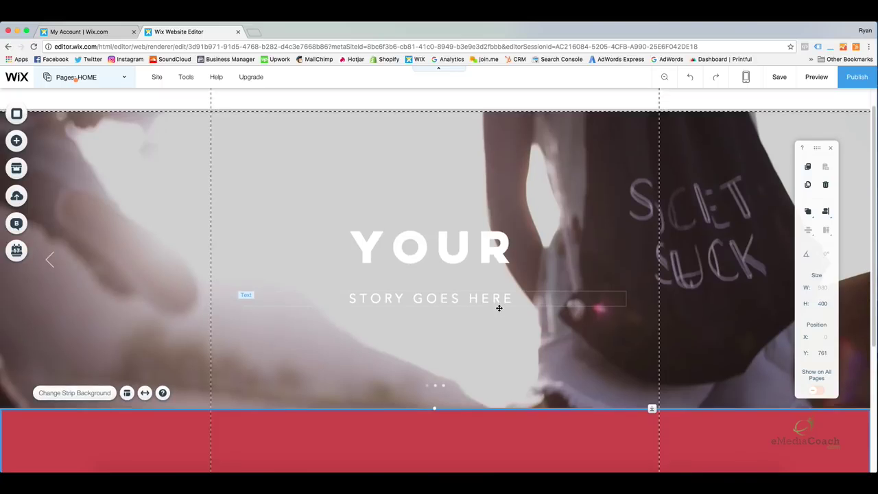
scroll(498, 309, "down", 2)
scroll(462, 309, "down", 1)
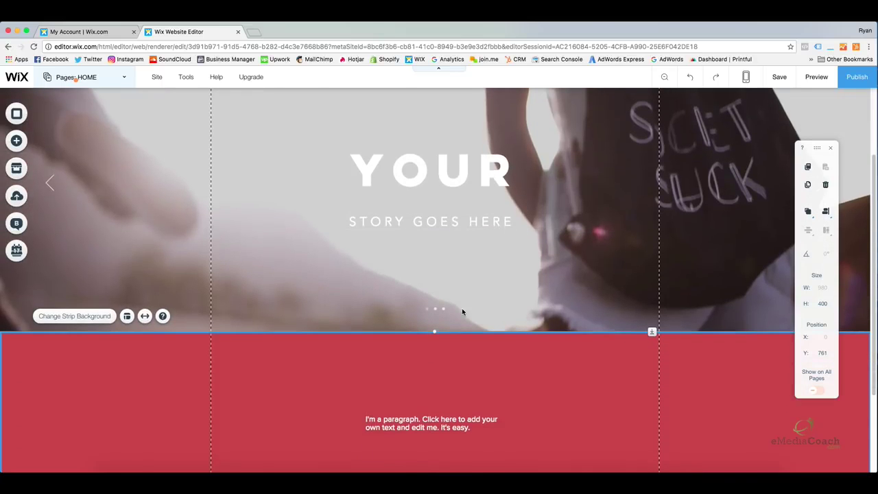
scroll(463, 308, "down", 1)
scroll(465, 307, "down", 3)
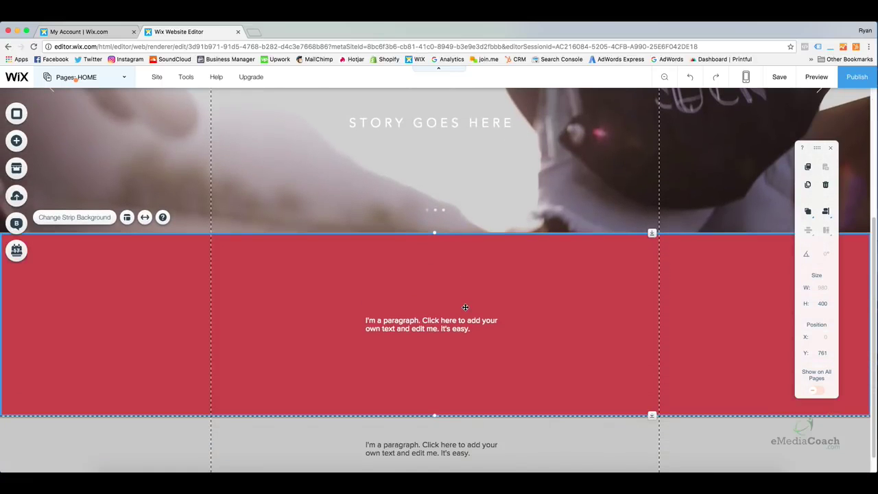
left_click(521, 405)
left_click(548, 336)
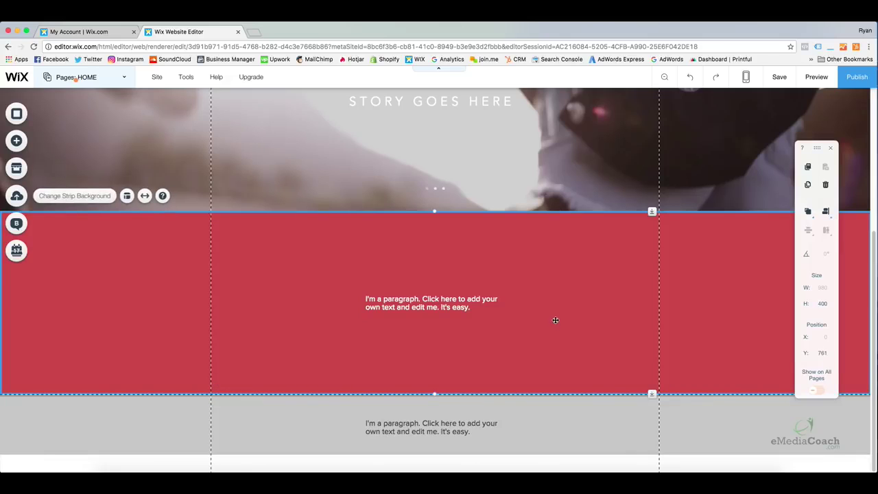
scroll(542, 316, "up", 4)
scroll(528, 305, "up", 3)
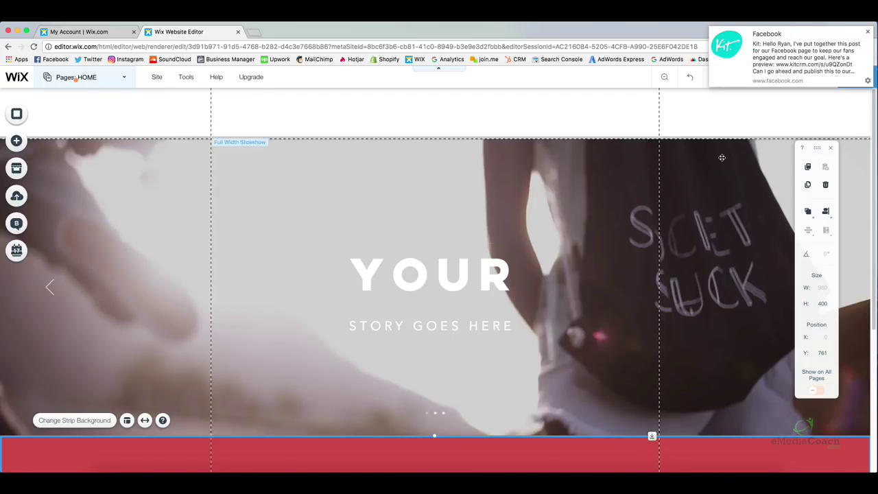
left_click(867, 31)
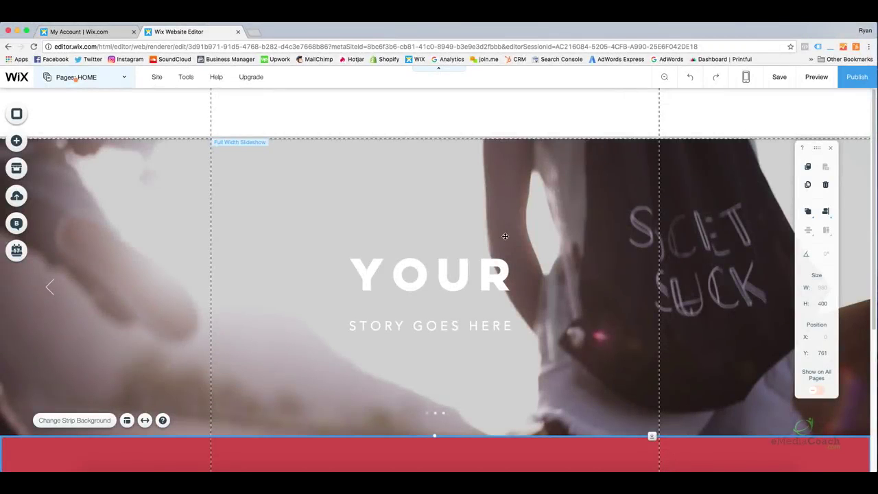
scroll(514, 222, "down", 3)
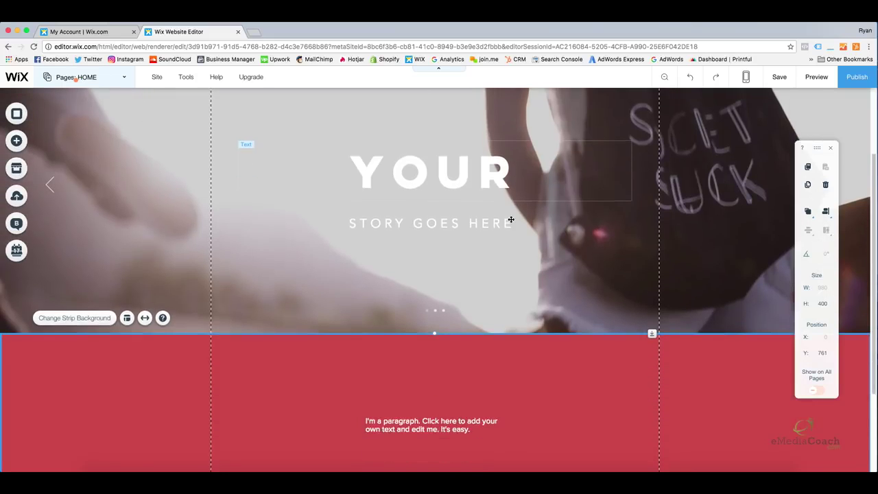
left_click(510, 219)
scroll(510, 220, "down", 2)
scroll(499, 214, "up", 5)
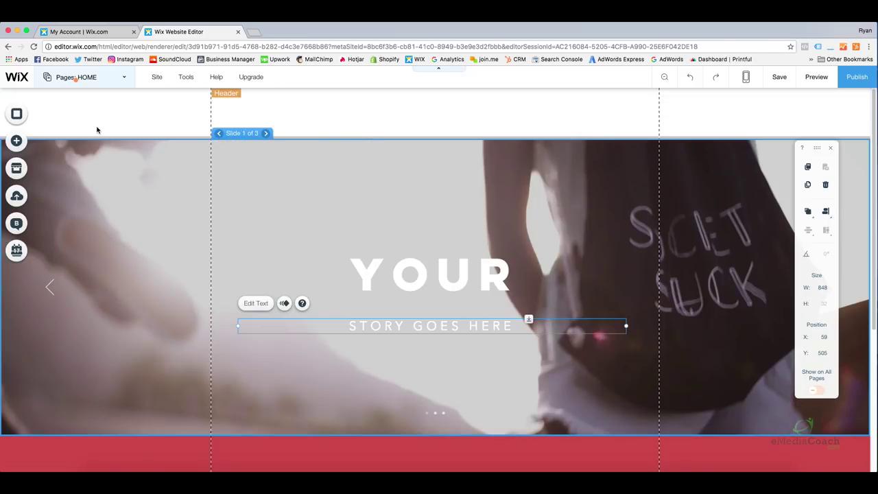
left_click(181, 120)
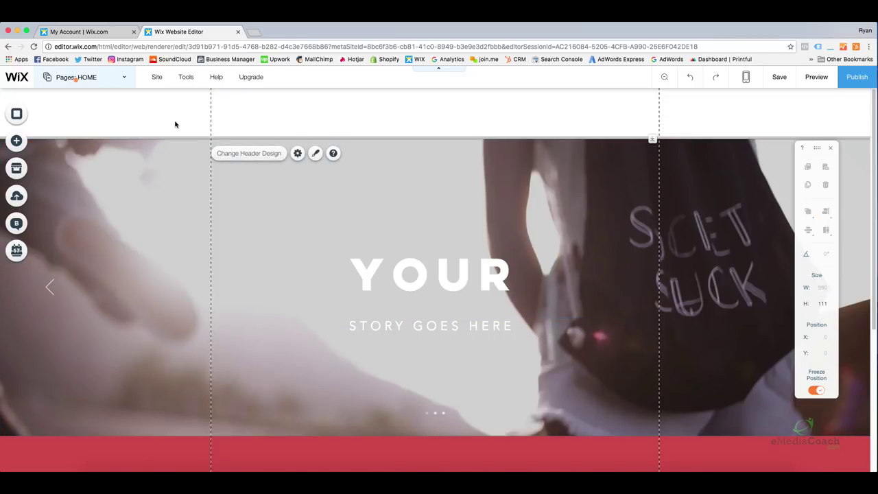
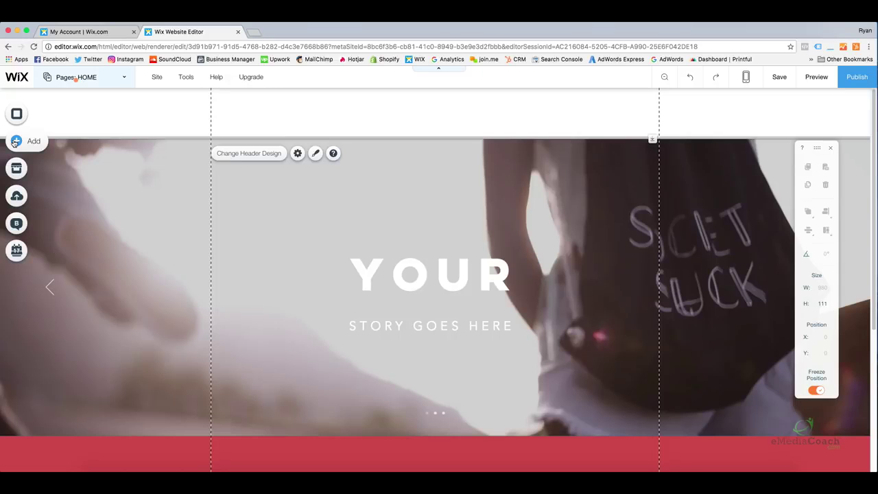
Upload the WB0LXBN92.png logo from the desktop into My Image Uploads.
left_click(13, 142)
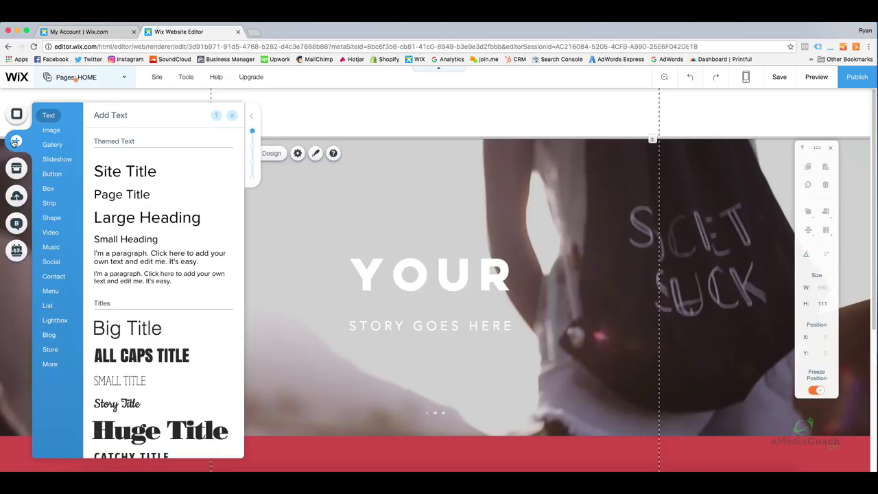
left_click(52, 131)
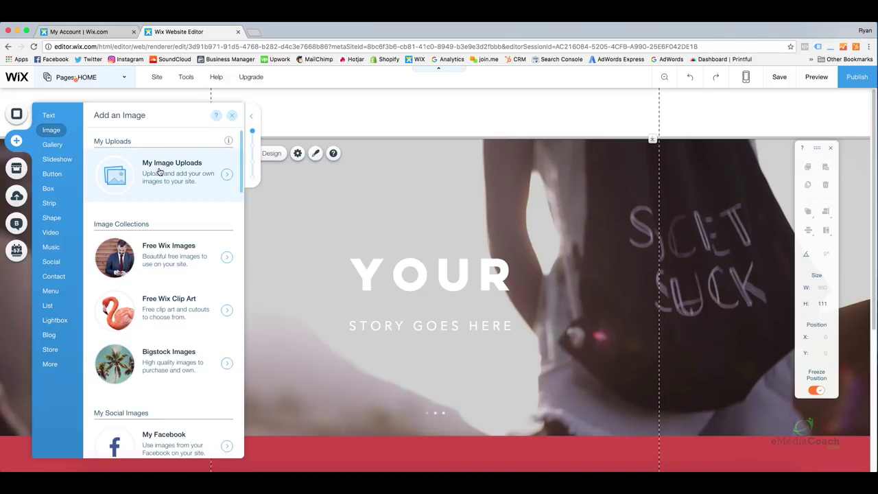
left_click(196, 176)
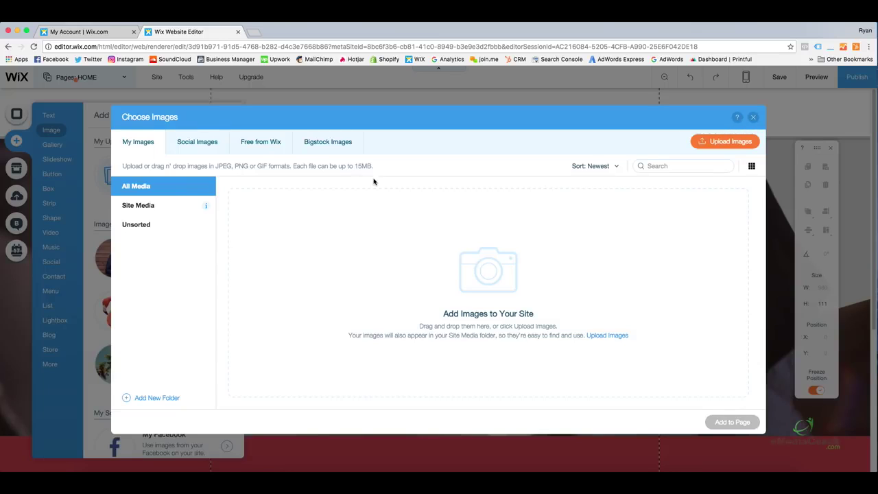
left_click(707, 147)
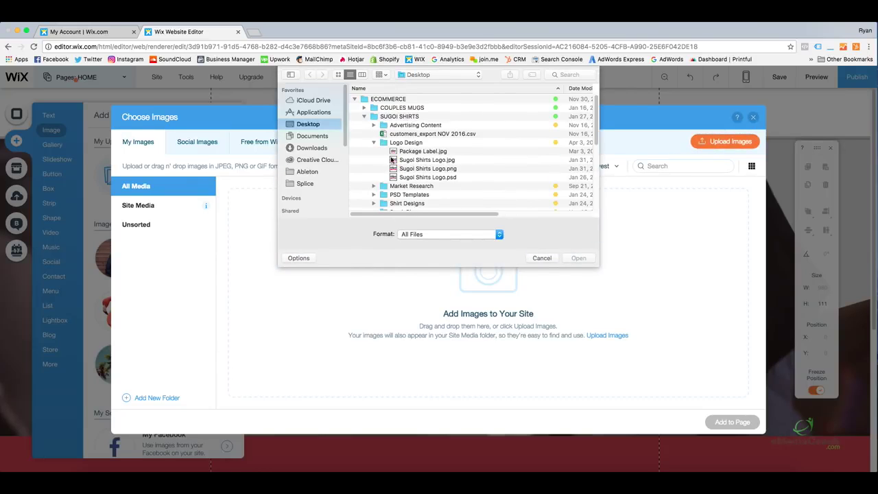
left_click(543, 258)
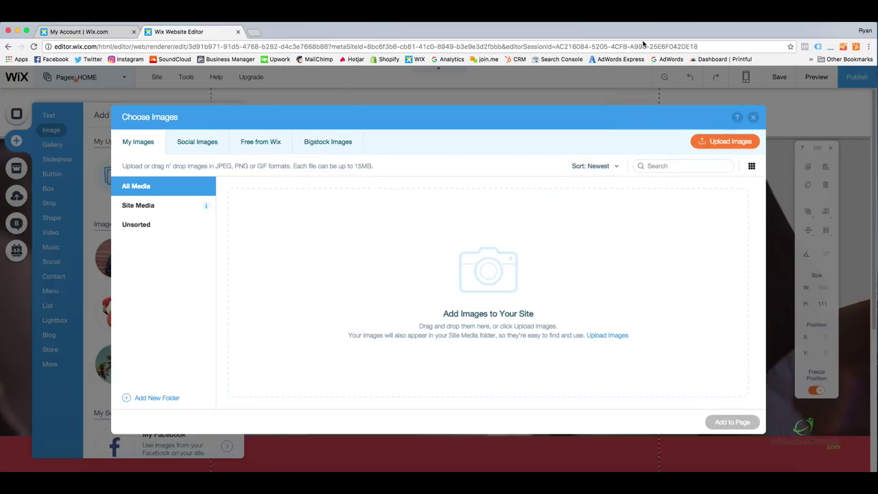
left_click_drag(633, 28, 576, 29)
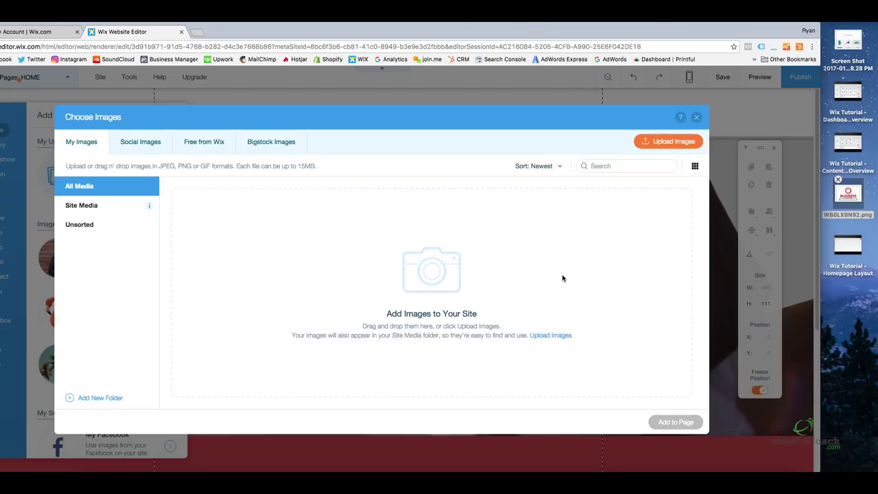
left_click_drag(840, 207, 397, 253)
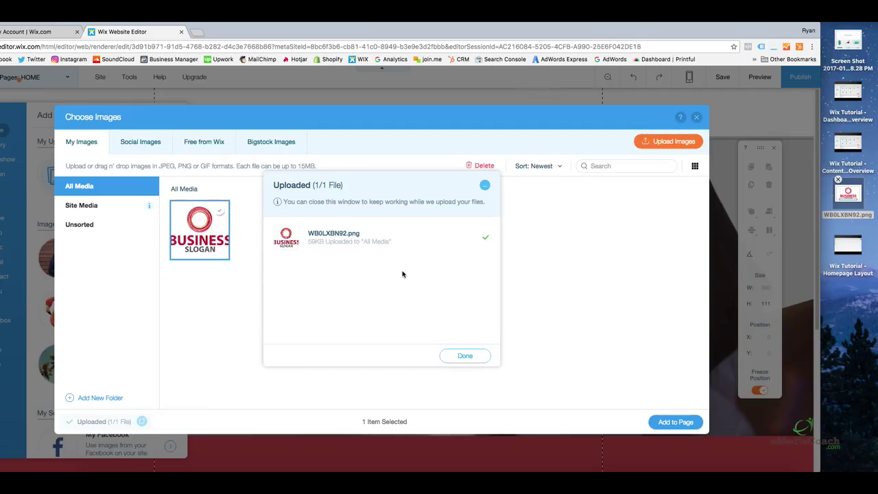
left_click(466, 356)
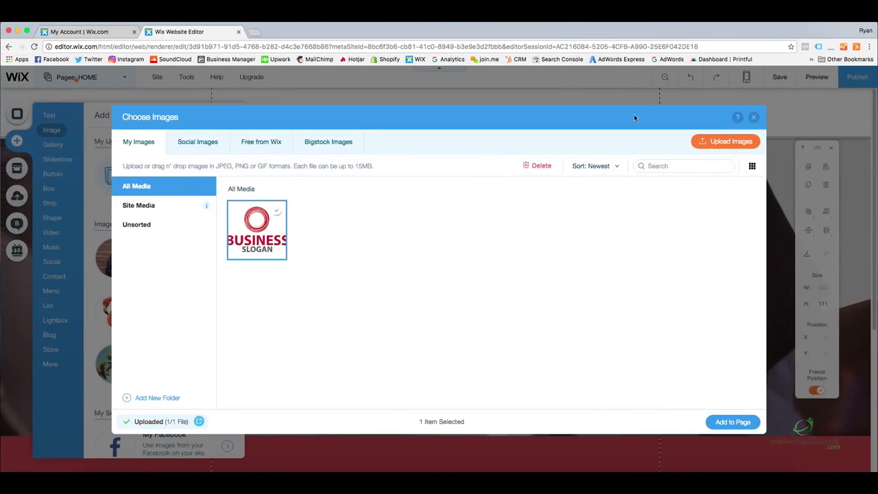
Select the uploaded Business Slogan logo and add it to the home page.
left_click(270, 228)
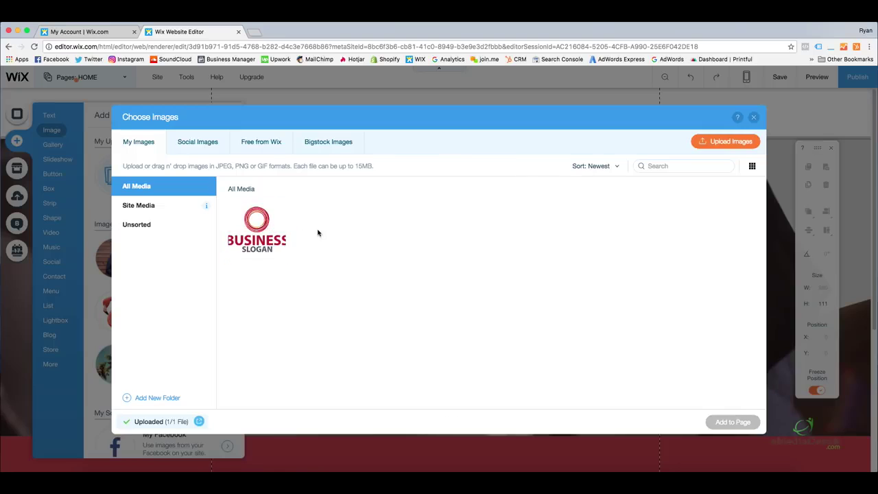
left_click(260, 229)
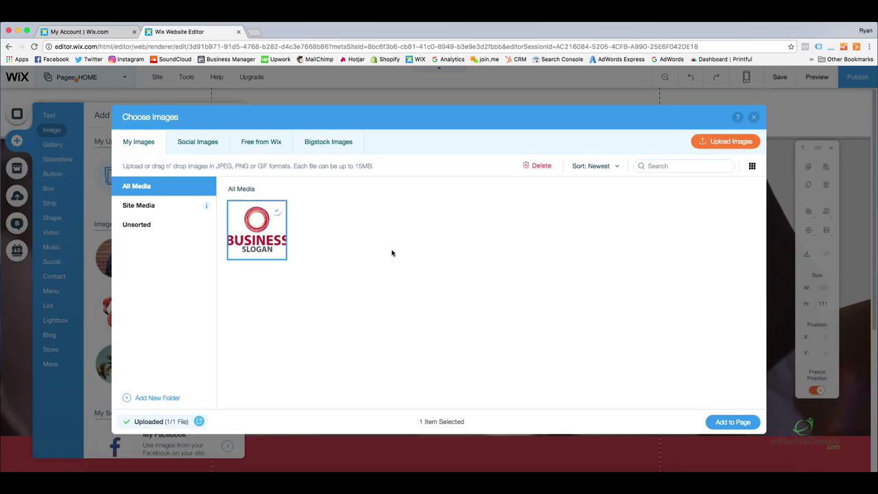
left_click(731, 423)
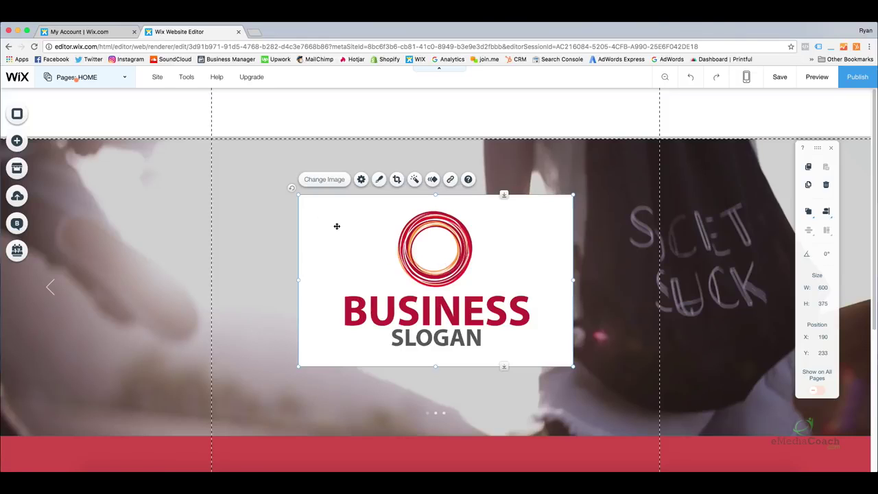
Shrink the logo to about 151 × 95 and move it into the header's top-left corner.
left_click(589, 226)
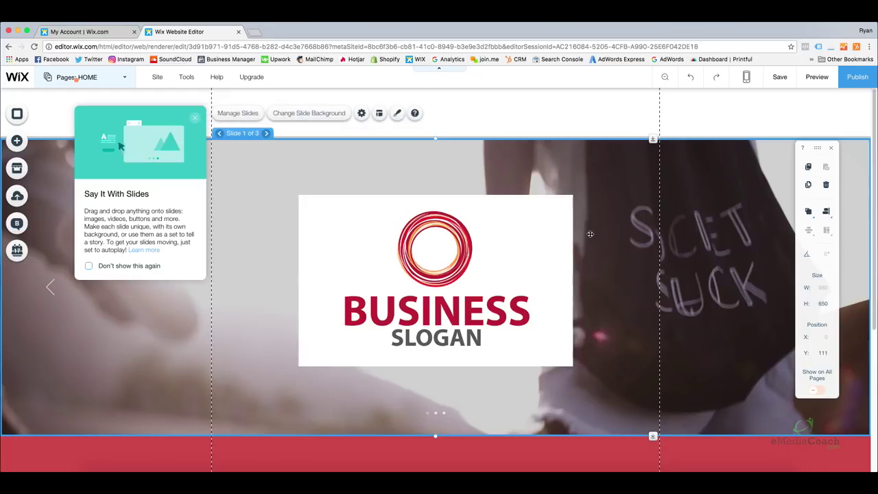
left_click(509, 219)
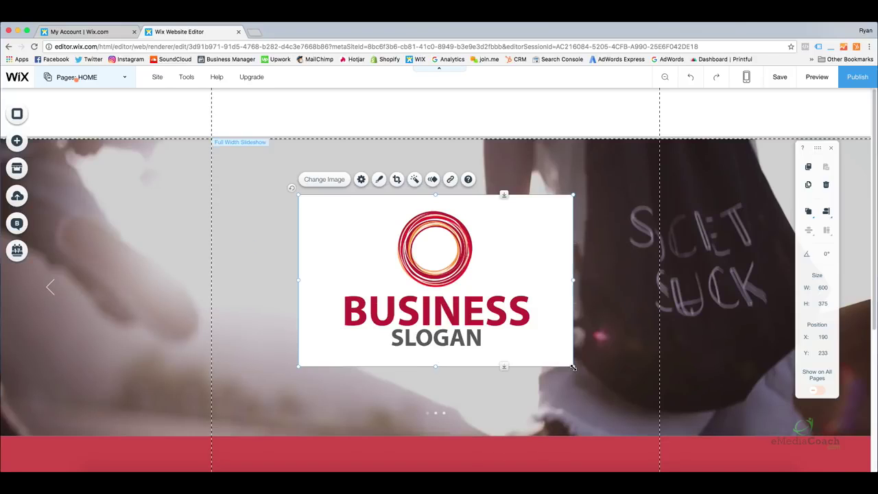
left_click_drag(573, 367, 366, 241)
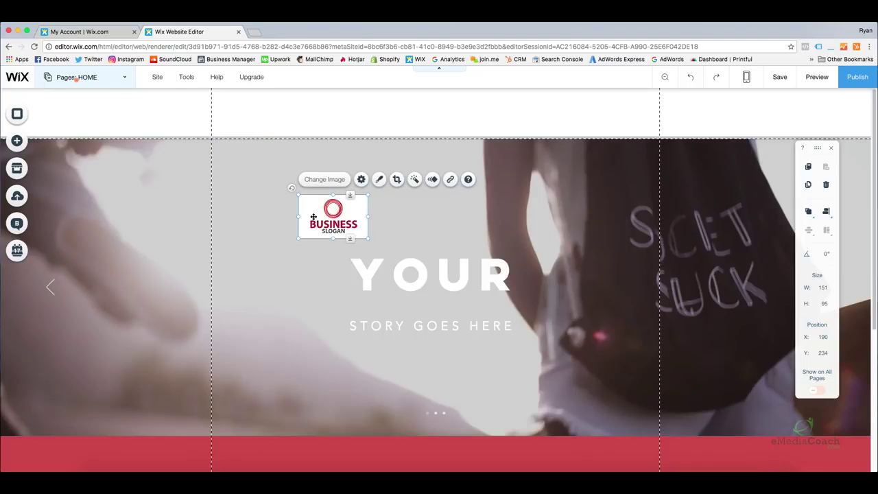
left_click_drag(336, 214, 132, 111)
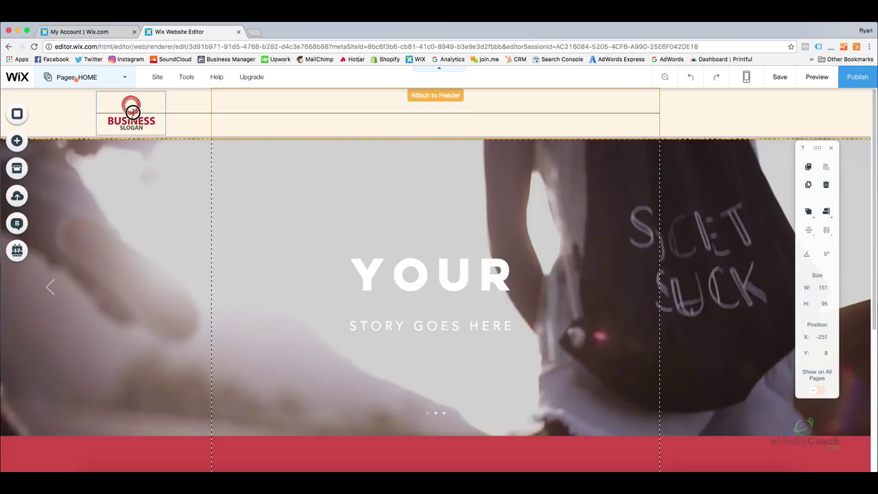
mouse_move(132, 111)
left_mouse_down()
mouse_move(145, 111)
mouse_move(130, 111)
left_mouse_up()
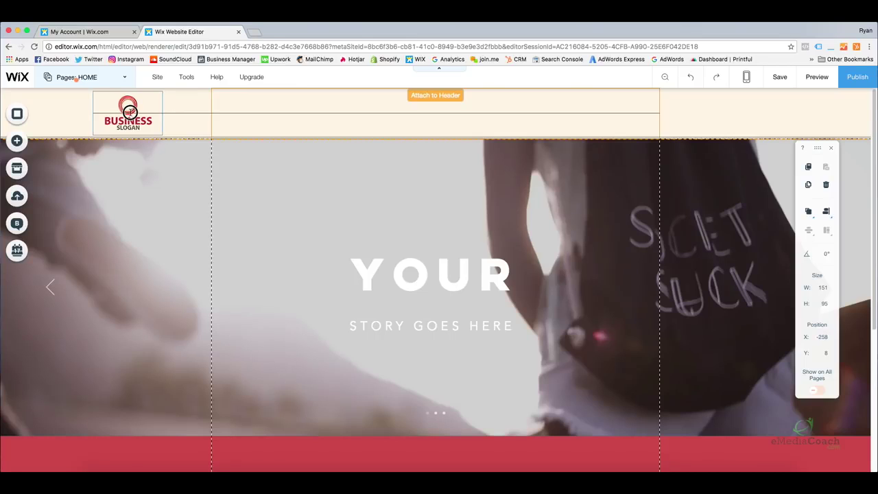
left_click_drag(130, 111, 105, 110)
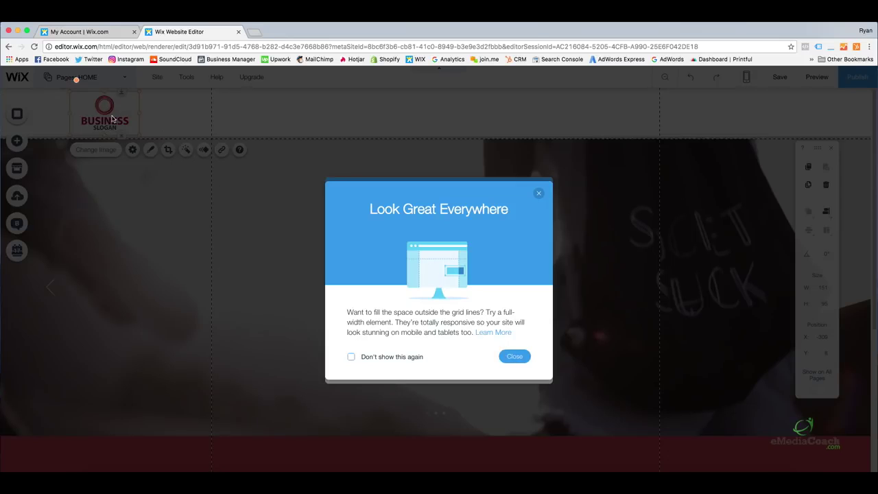
Dismiss the header tips and trim the logo further to about 142 × 89.
left_click(514, 356)
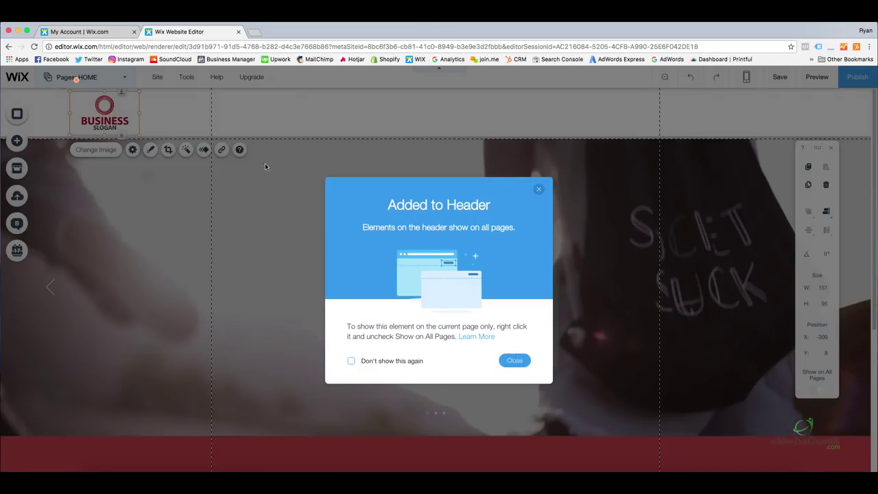
left_click(514, 360)
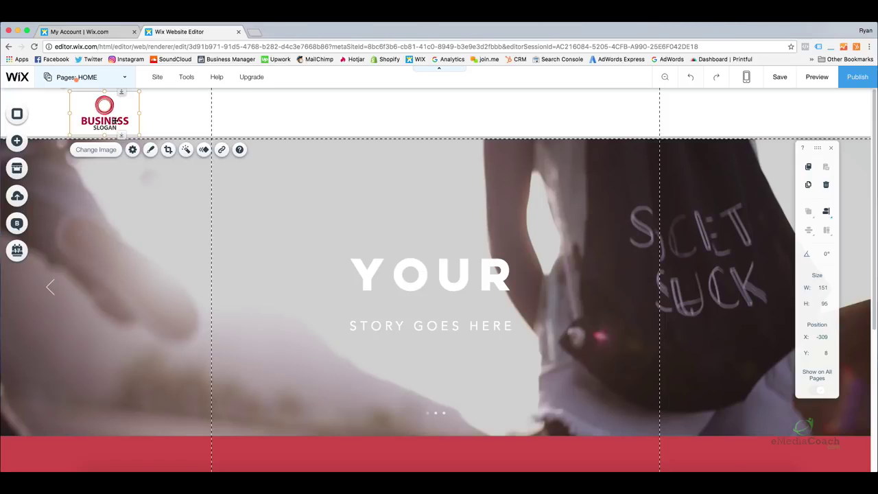
left_click(267, 120)
left_click(109, 115)
left_click_drag(137, 137, 120, 118)
left_click(238, 127)
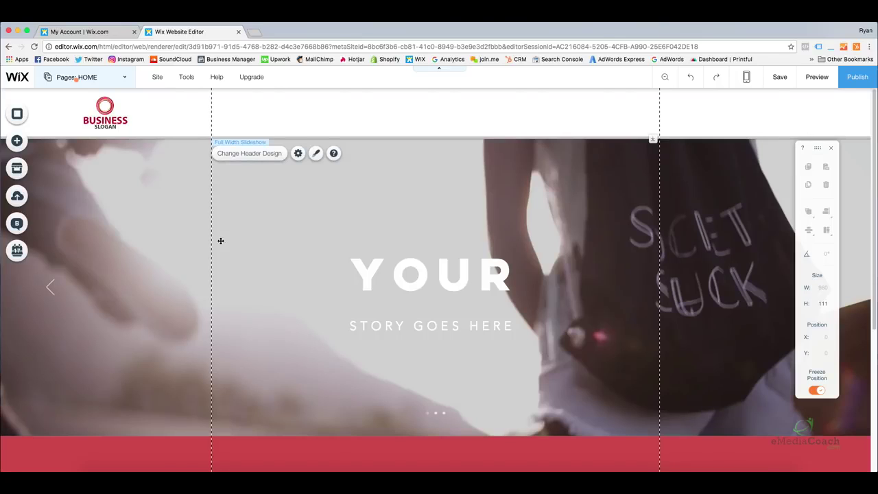
left_click_drag(104, 117, 107, 116)
left_click(380, 201)
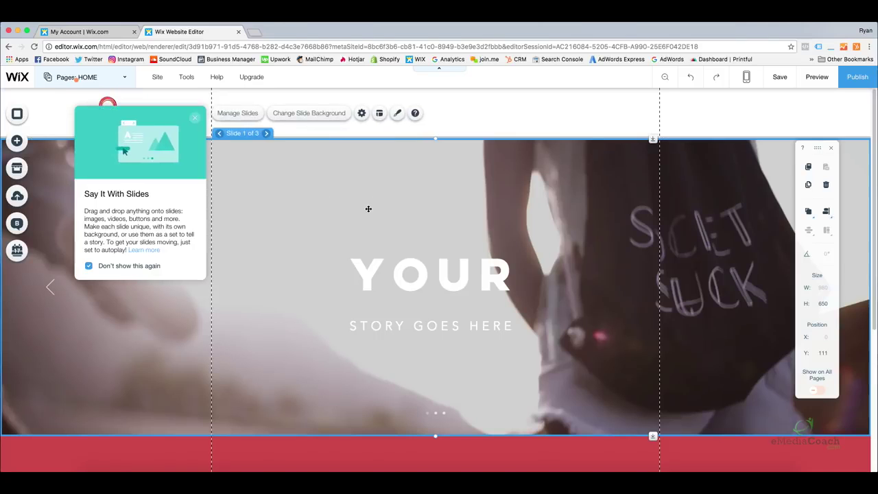
left_click_drag(362, 223, 360, 221)
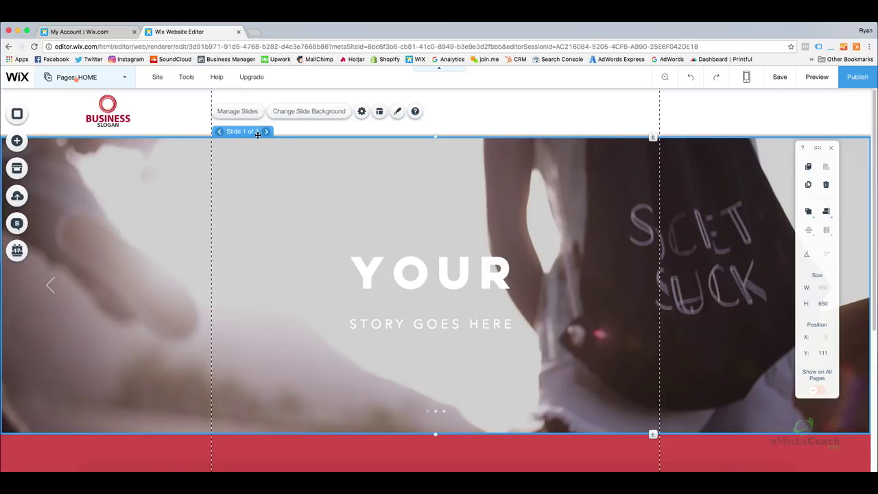
left_click(266, 131)
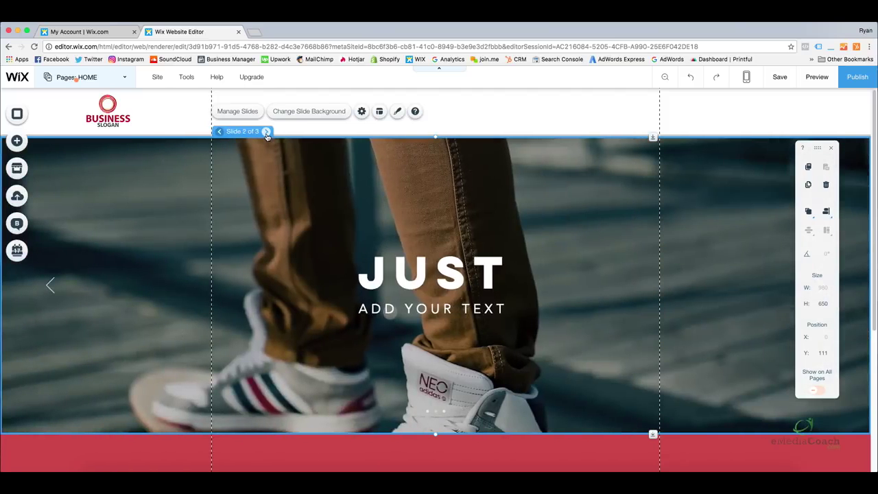
left_click(266, 132)
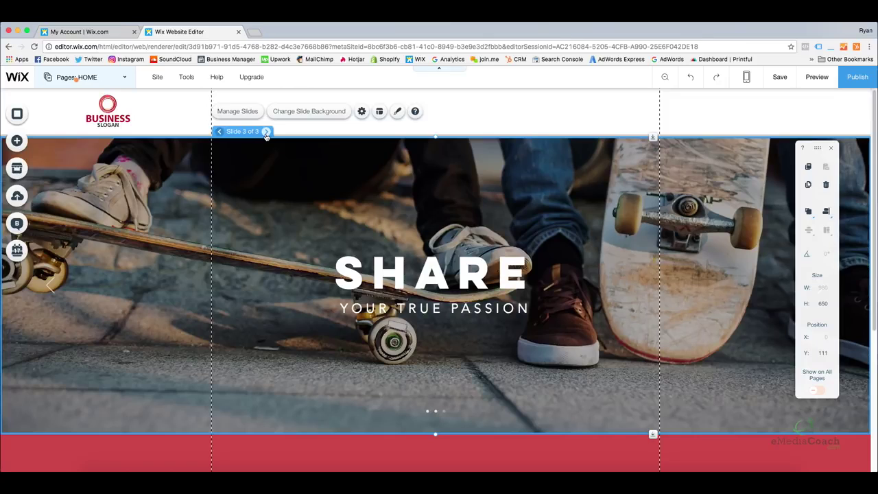
left_click(266, 132)
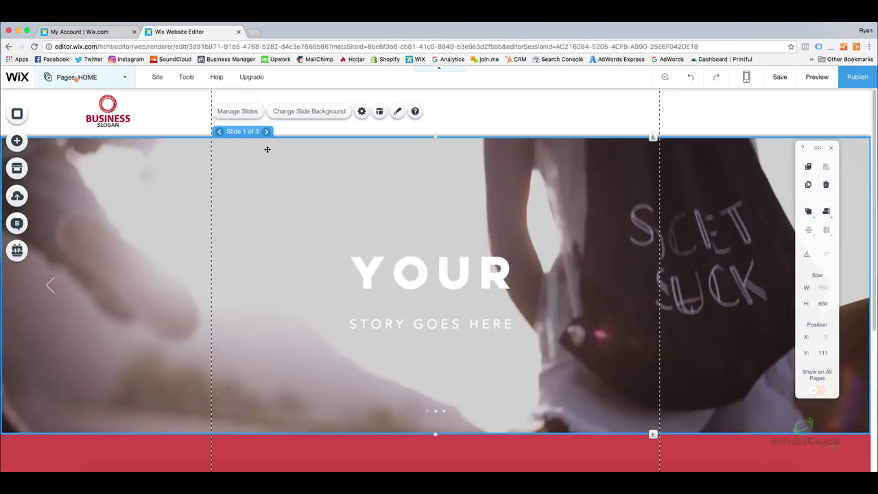
Open the image picker for the first slide's background.
left_click(308, 113)
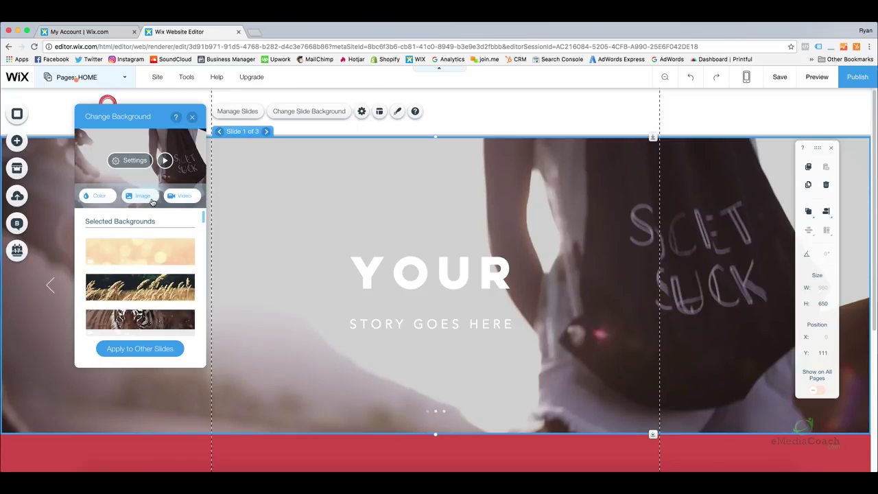
left_click(152, 202)
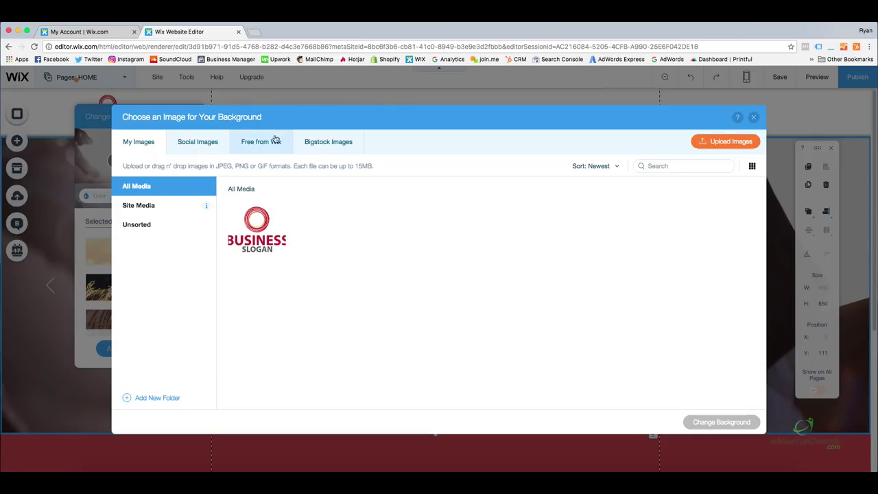
Search Wix's free images for 'construction', then clear the search and close the picker unused.
left_click(262, 145)
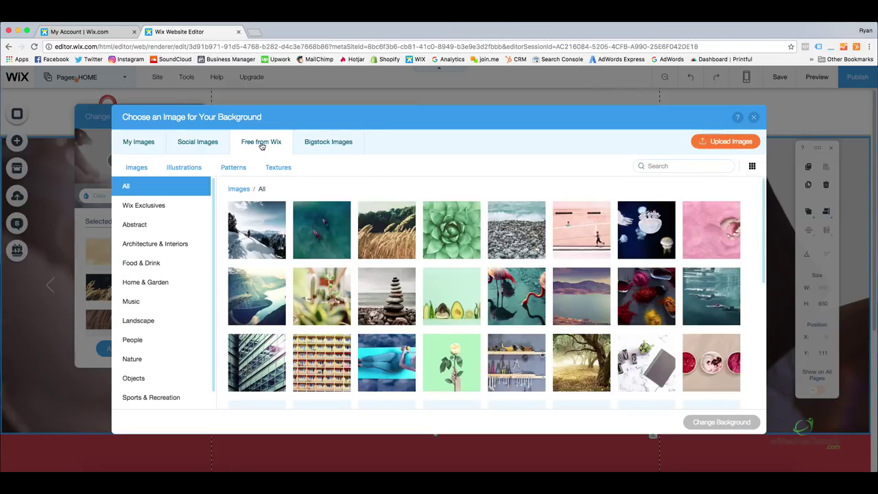
left_click_drag(764, 204, 765, 226)
left_click(663, 166)
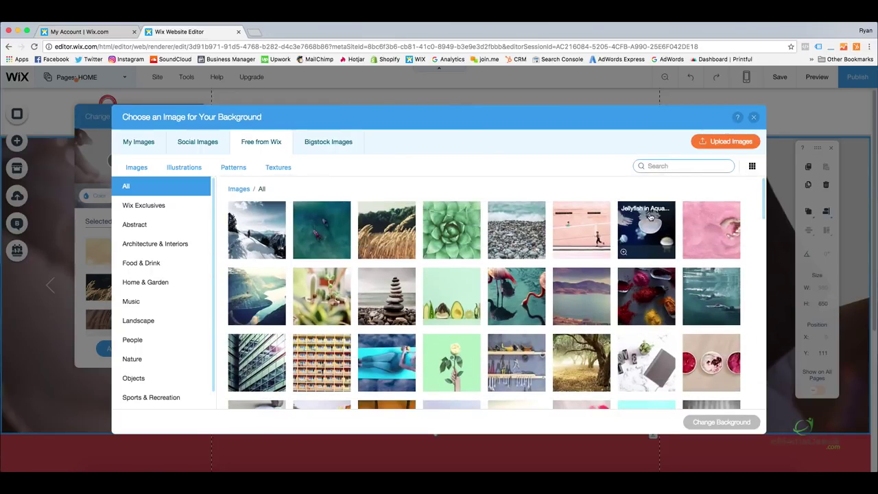
type("construction")
key("Return")
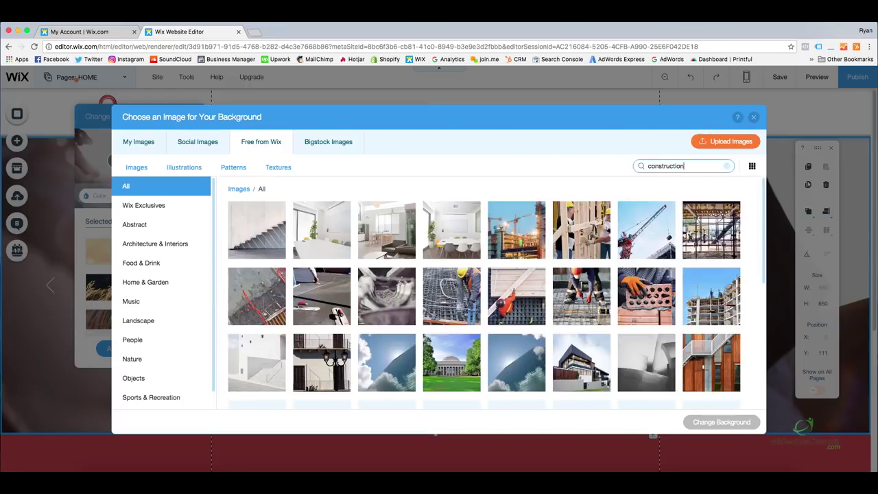
mouse_move(765, 189)
left_mouse_down()
mouse_move(774, 305)
mouse_move(751, 183)
left_mouse_up()
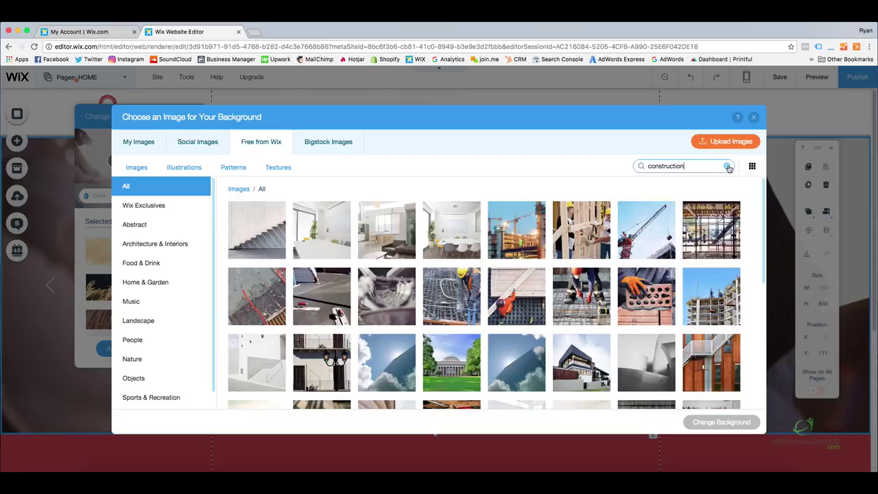
left_click(728, 167)
left_click(753, 117)
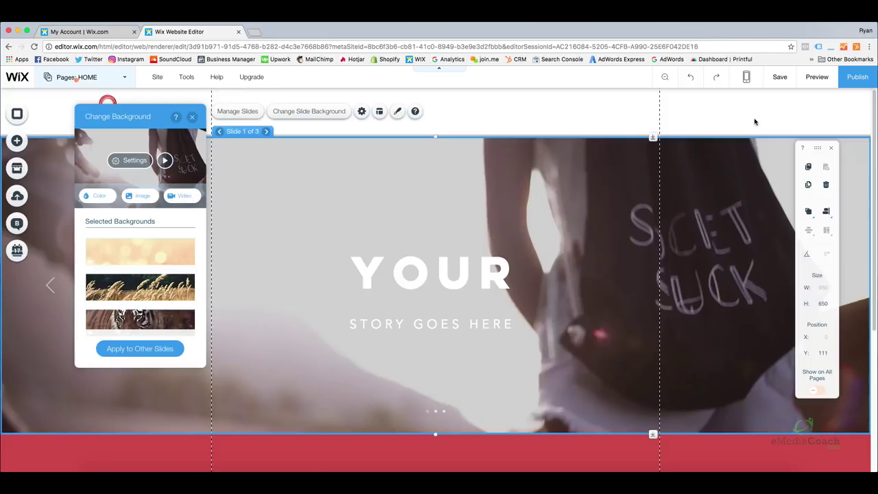
Close Change Background and open the red strip's placeholder paragraph for editing.
left_click(192, 117)
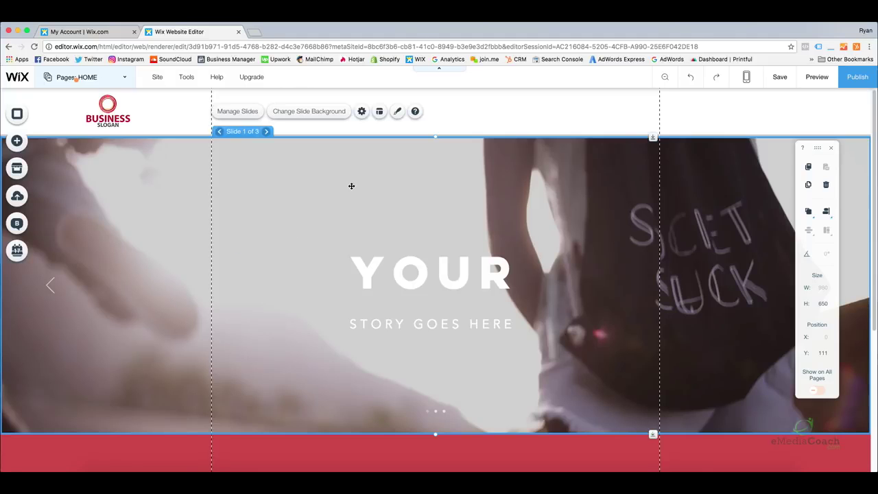
scroll(352, 186, "down", 4)
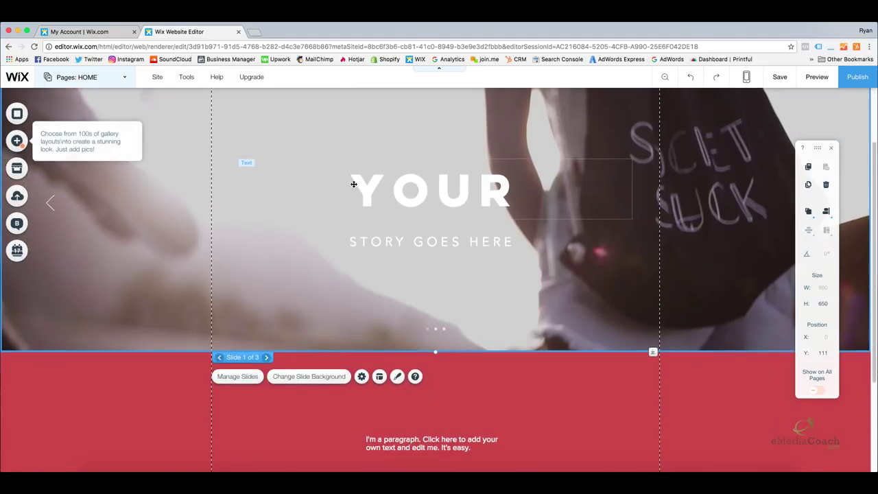
scroll(354, 184, "down", 3)
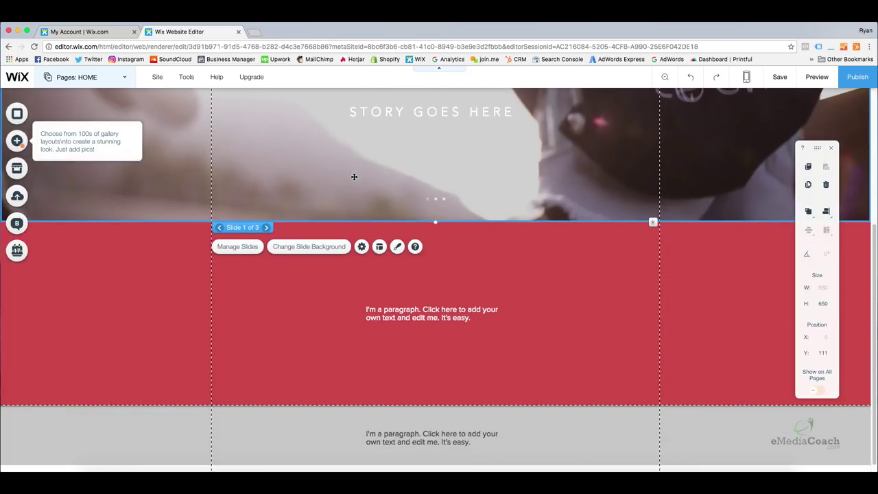
left_click(430, 310)
double_click(429, 310)
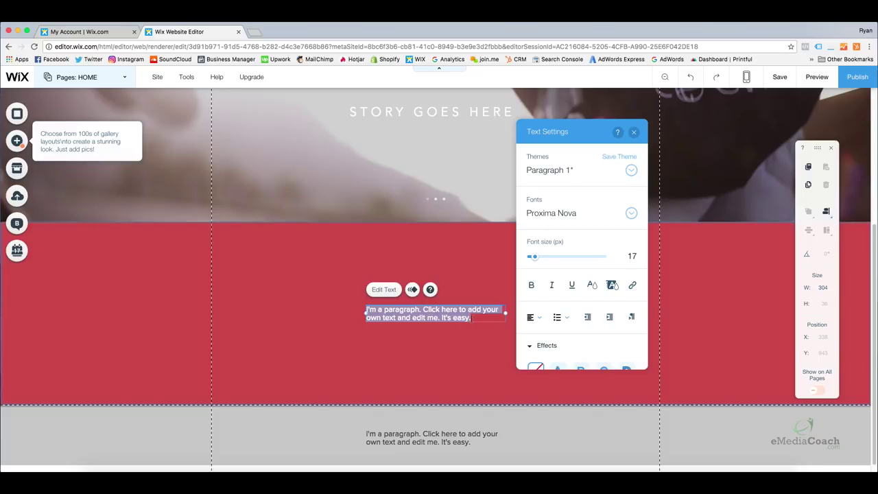
left_click(427, 317)
key("Escape")
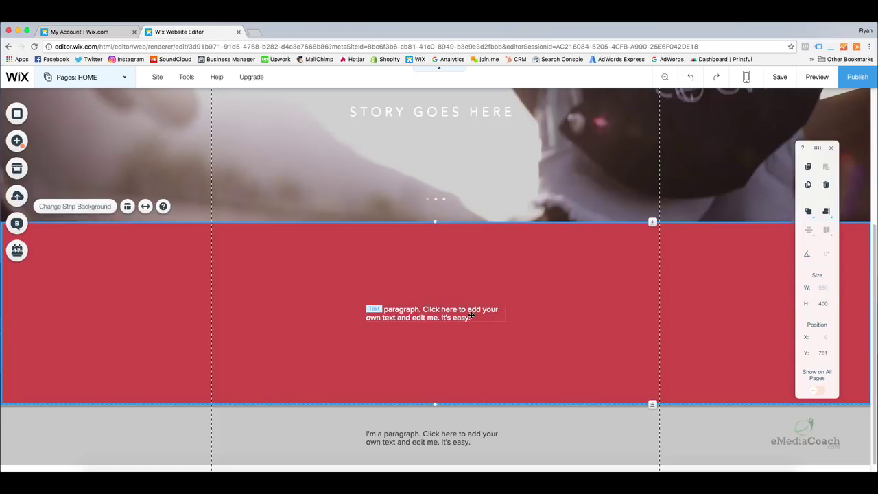
double_click(473, 317)
left_click(455, 317)
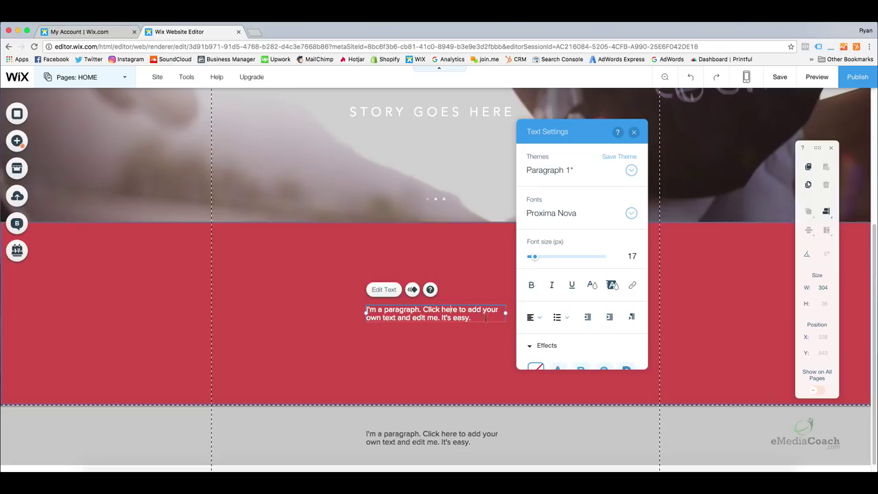
left_click(485, 320)
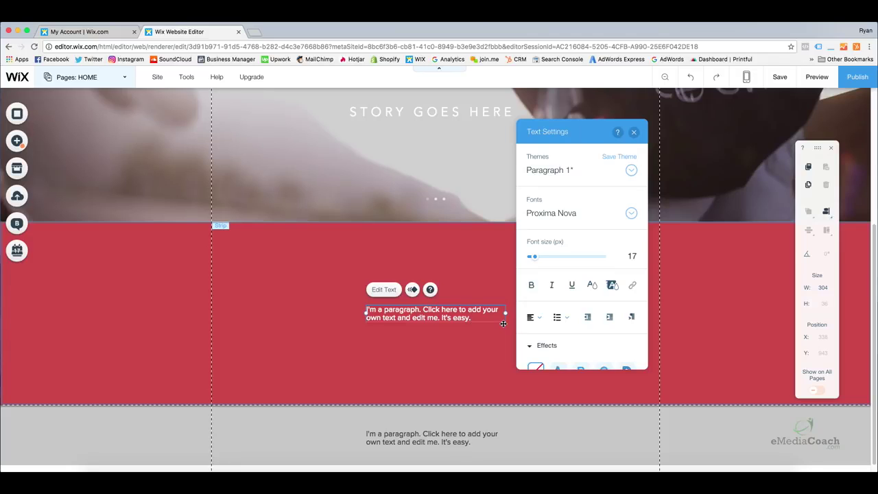
key("BackSpace")
key("BackSpace")
key("BackSpace")
type("eas")
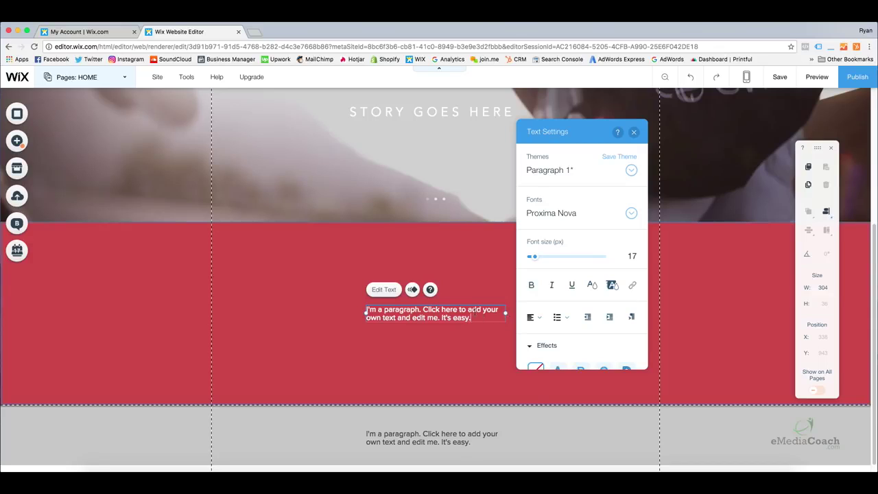
Replace the placeholder with a bold self-introduction ending 'this is my professional business website.'.
left_click_drag(479, 315, 366, 302)
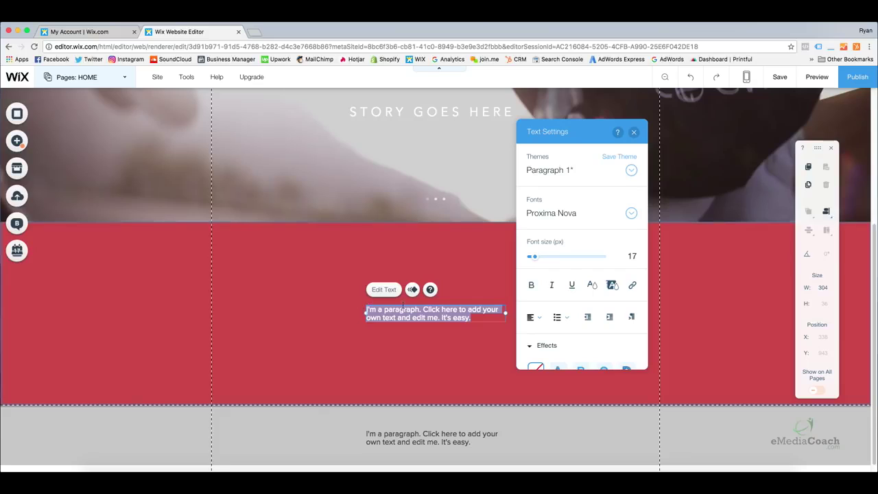
key("BackSpace")
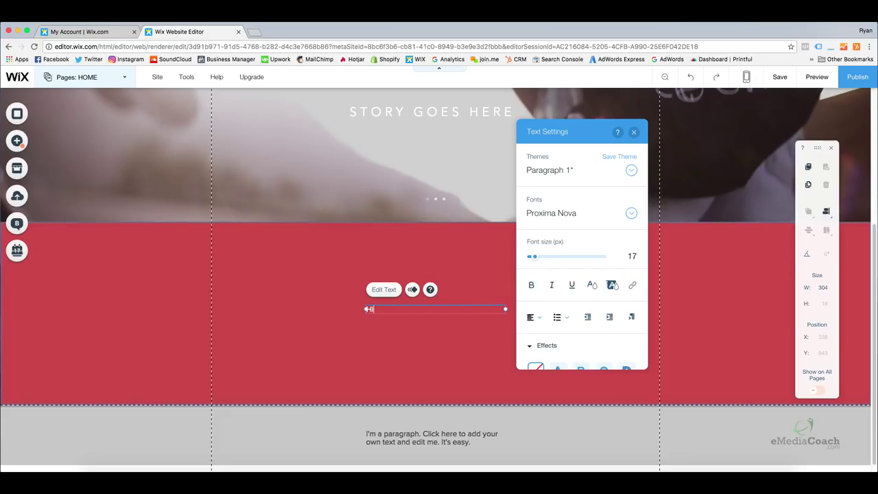
type("Hi, my name is Ryan and this is my ")
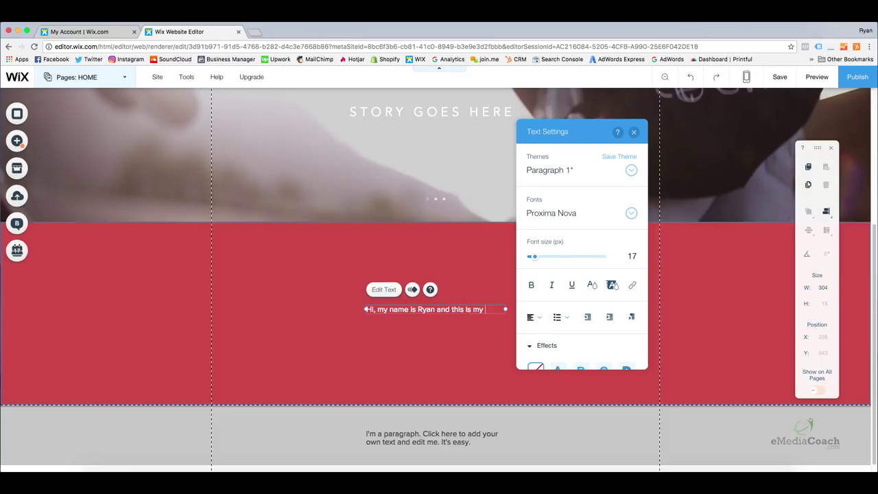
type("professioanl business website.")
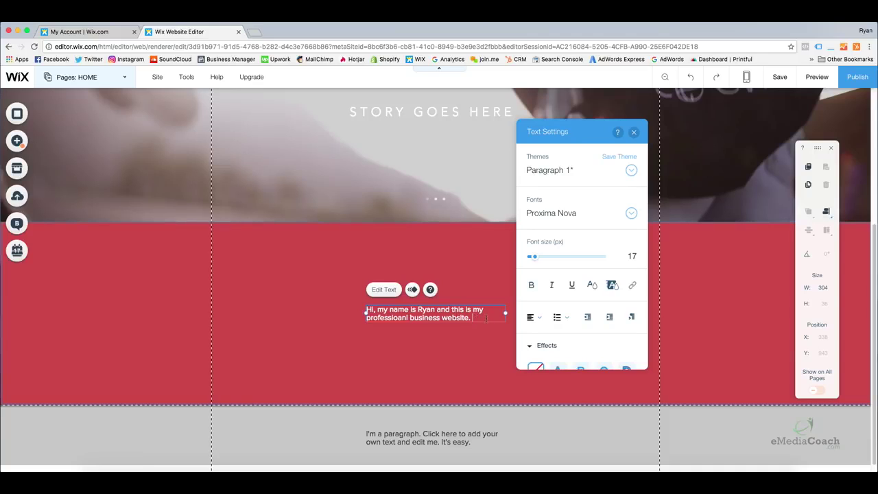
left_click_drag(475, 318, 366, 310)
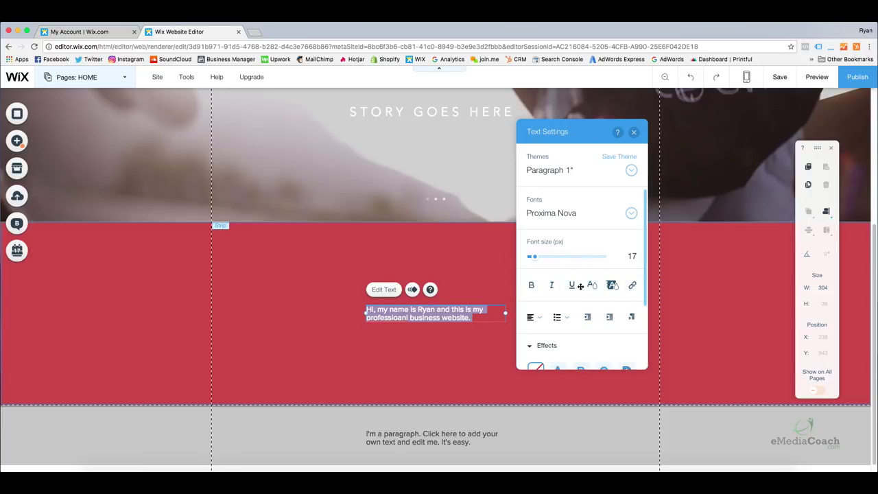
left_click(532, 287)
left_click(549, 286)
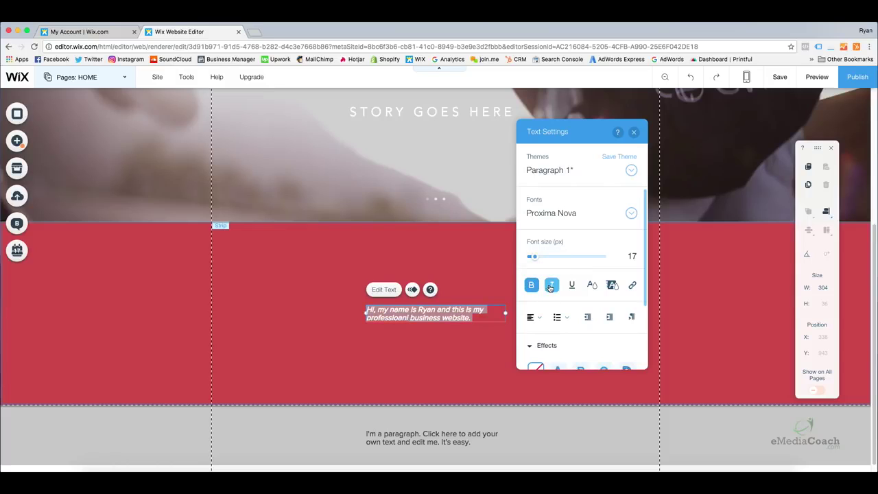
left_click(550, 286)
left_click(572, 285)
left_click(571, 285)
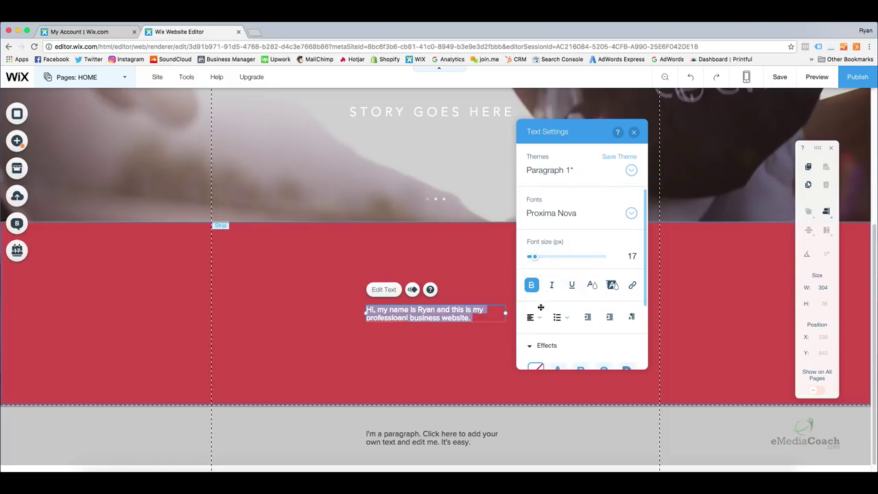
Centre-align the paragraph, leaving it without bullets or text effects.
left_click(532, 317)
left_click(537, 333)
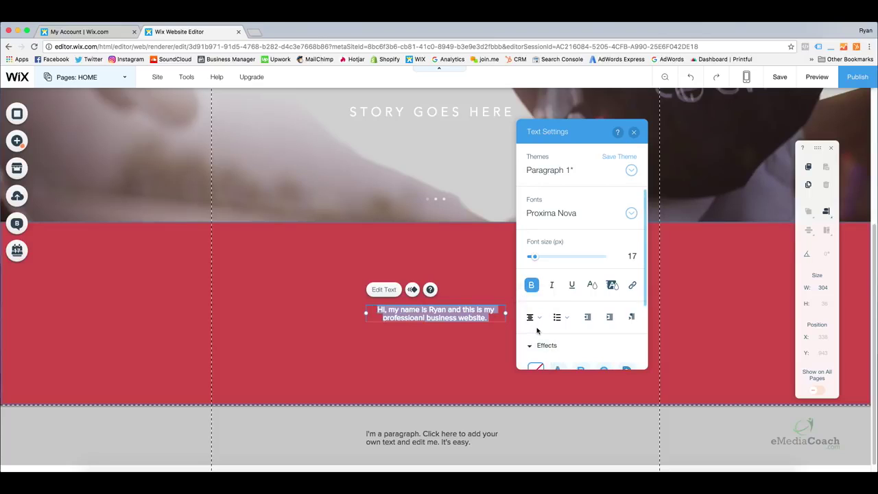
left_click(533, 317)
left_click(538, 335)
left_click(533, 317)
left_click(530, 304)
left_click(557, 317)
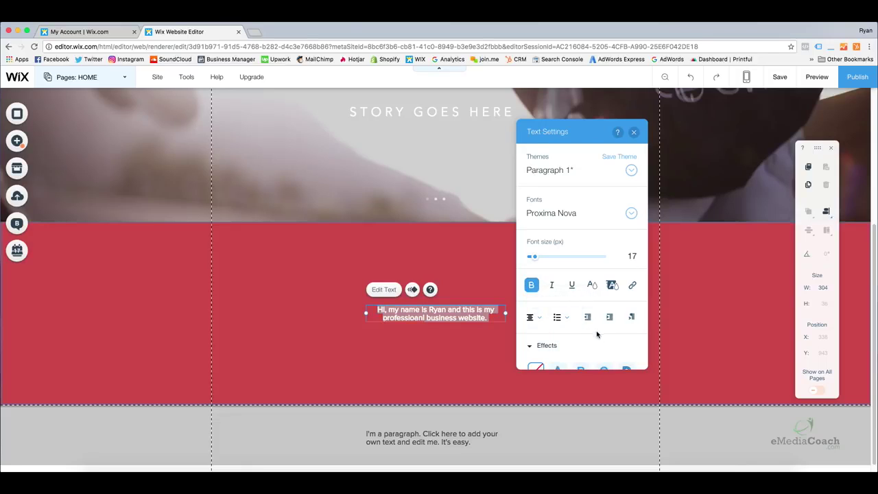
scroll(585, 335, "down", 3)
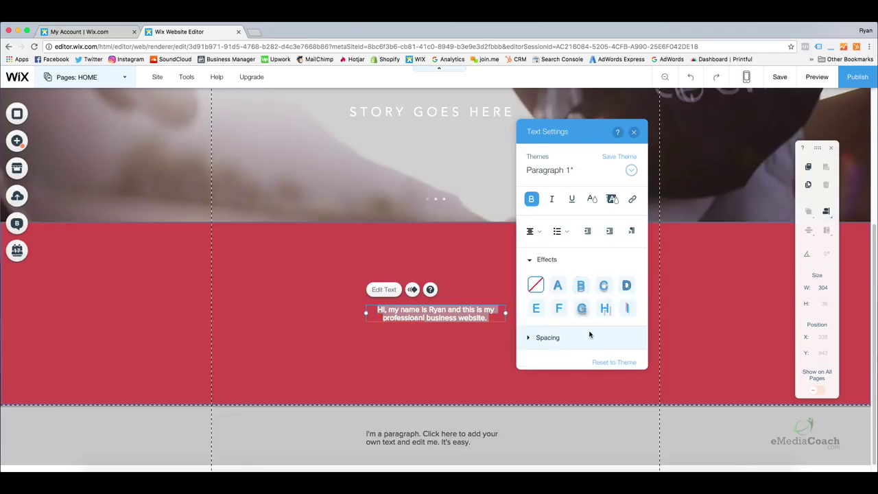
left_click(581, 289)
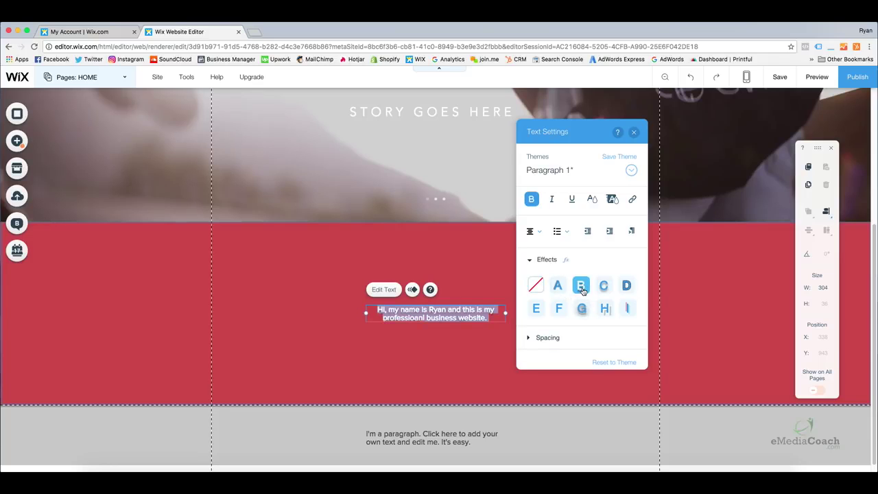
left_click(582, 291)
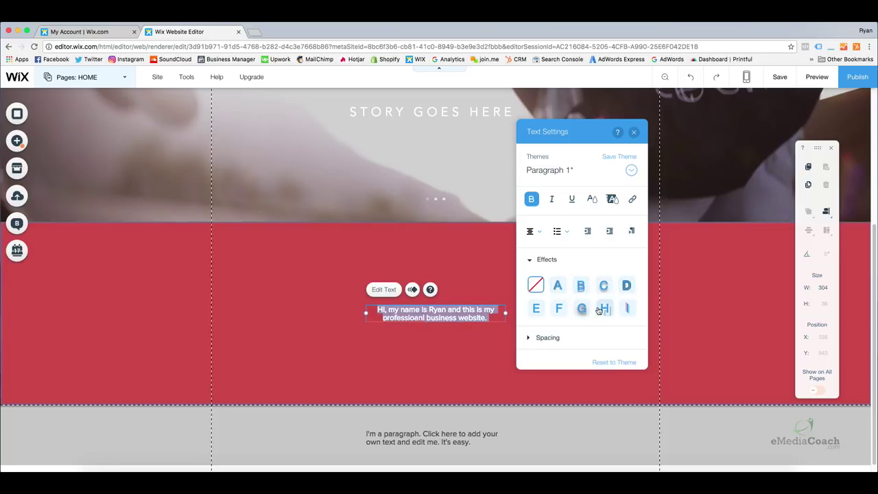
left_click(537, 309)
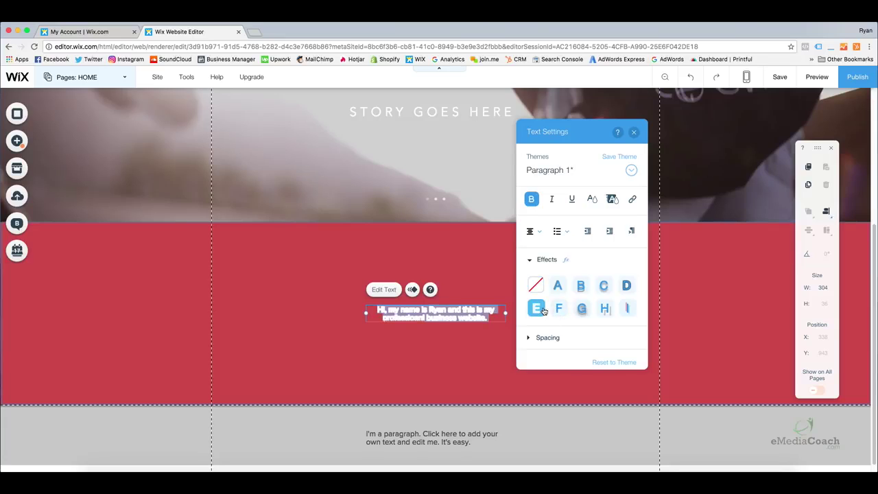
left_click(542, 311)
left_click(542, 311)
left_click(543, 311)
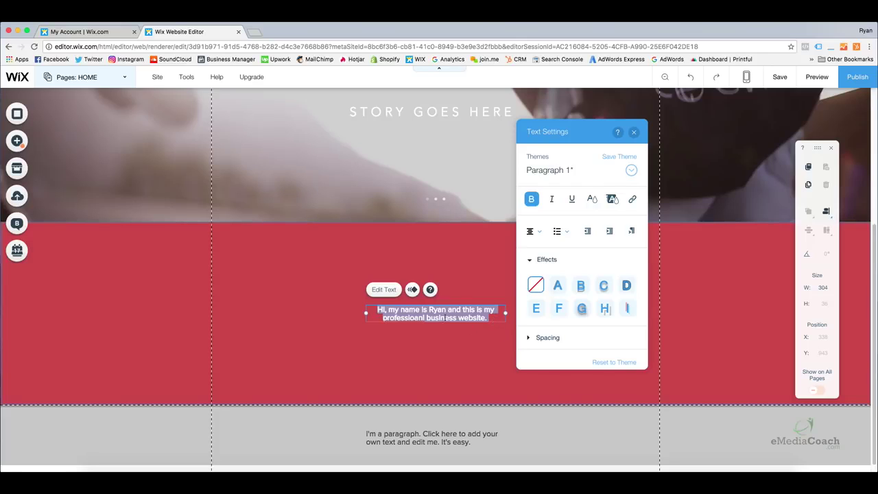
Correct the typo 'professioanl' to 'professional'.
left_click(421, 321)
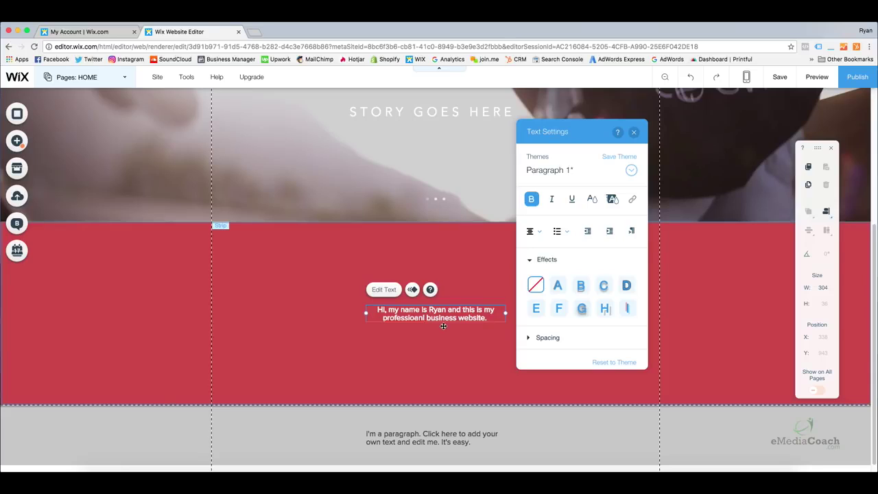
key("BackSpace")
key("BackSpace")
key("BackSpace")
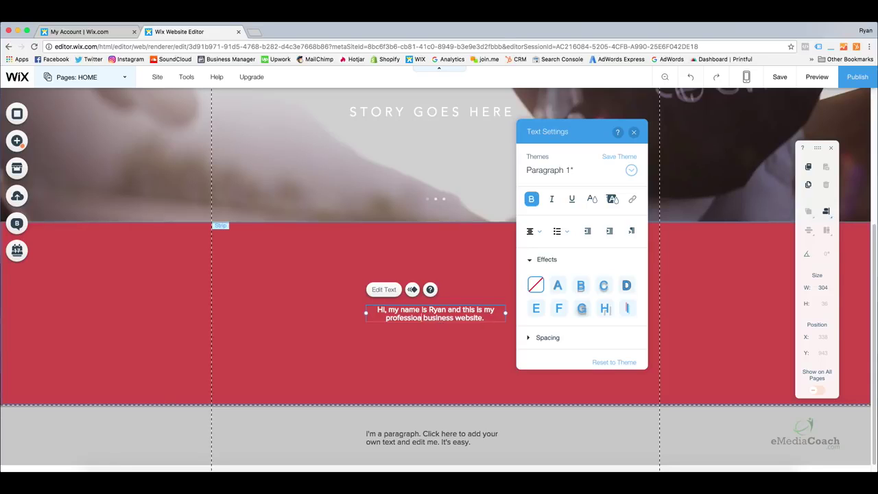
type("nal")
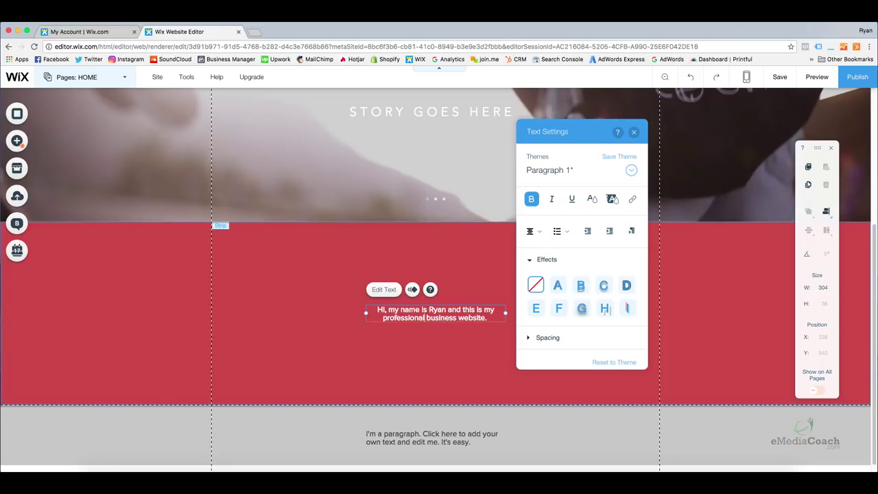
left_click_drag(488, 319, 376, 296)
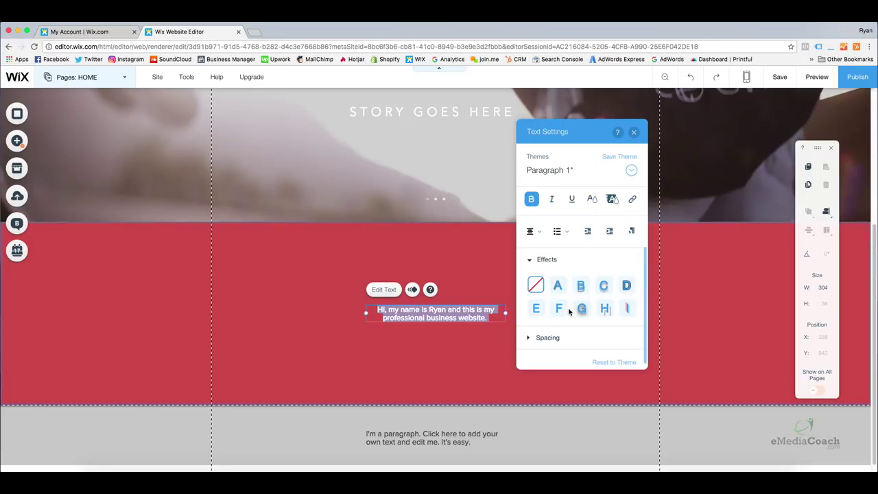
Give the intro text 0.15 character spacing, custom line spacing and a 28 px font size.
left_click(533, 337)
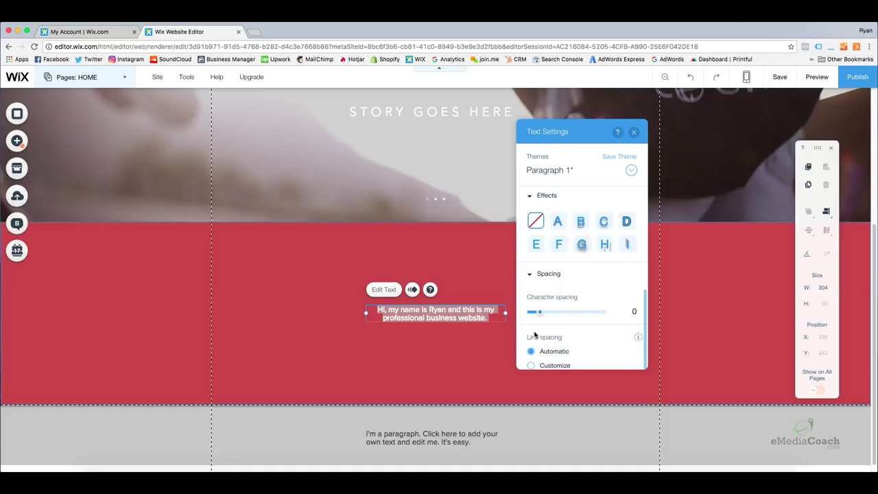
scroll(554, 297, "down", 1)
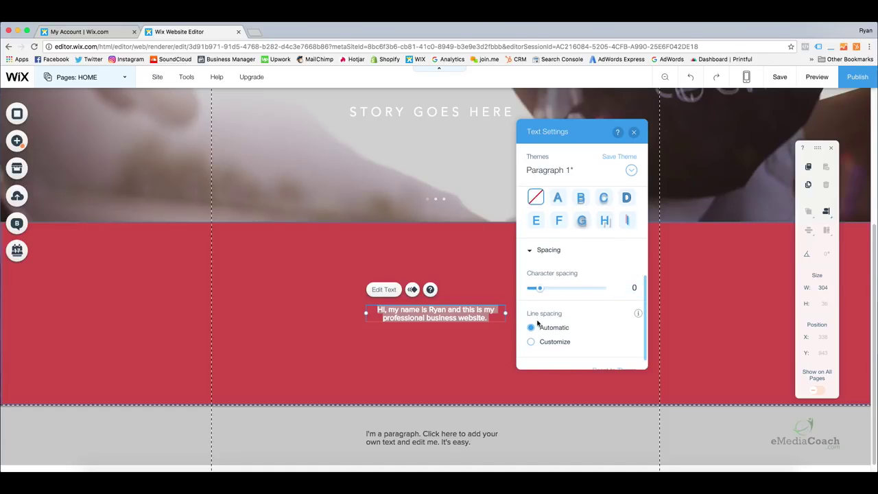
left_click_drag(540, 287, 549, 290)
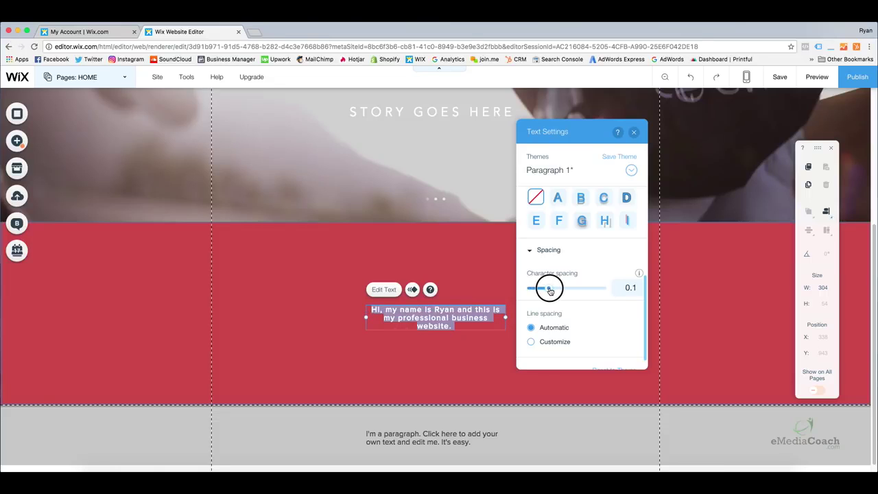
left_click_drag(550, 291, 553, 292)
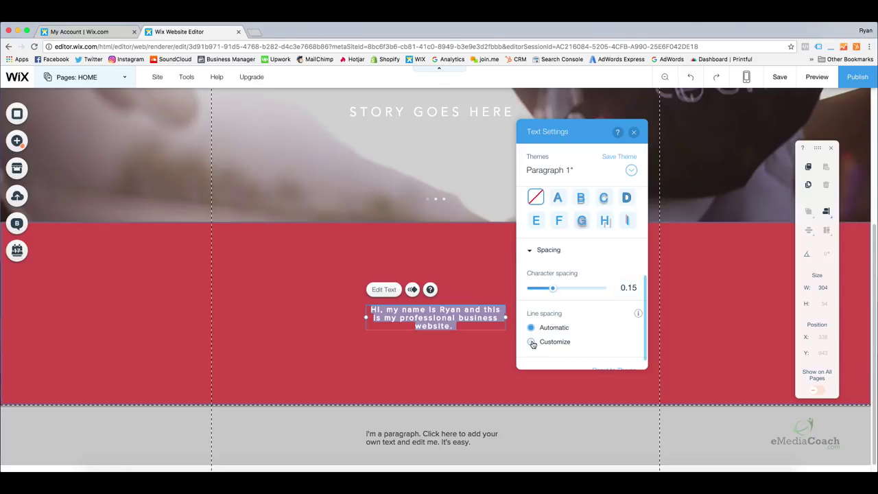
left_click(531, 342)
mouse_move(552, 366)
left_mouse_down()
mouse_move(564, 364)
mouse_move(543, 362)
mouse_move(568, 361)
mouse_move(559, 359)
left_mouse_up()
scroll(567, 253, "up", 5)
scroll(566, 254, "up", 3)
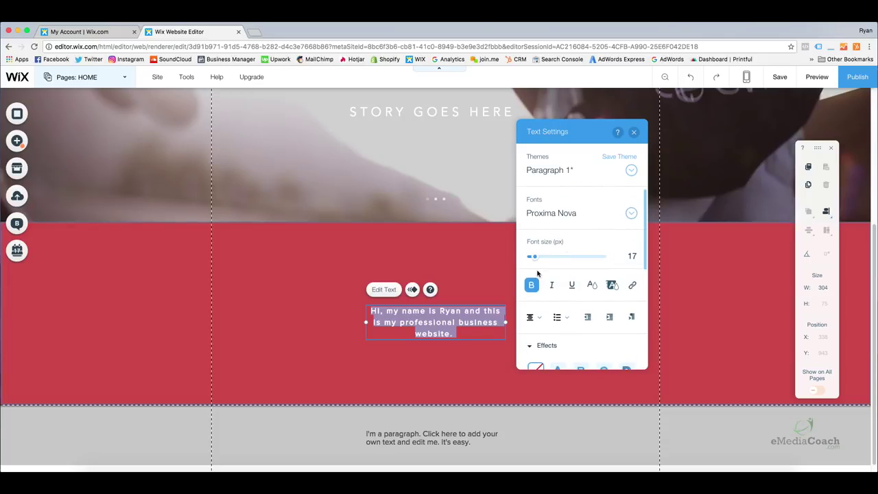
left_click_drag(538, 260, 544, 260)
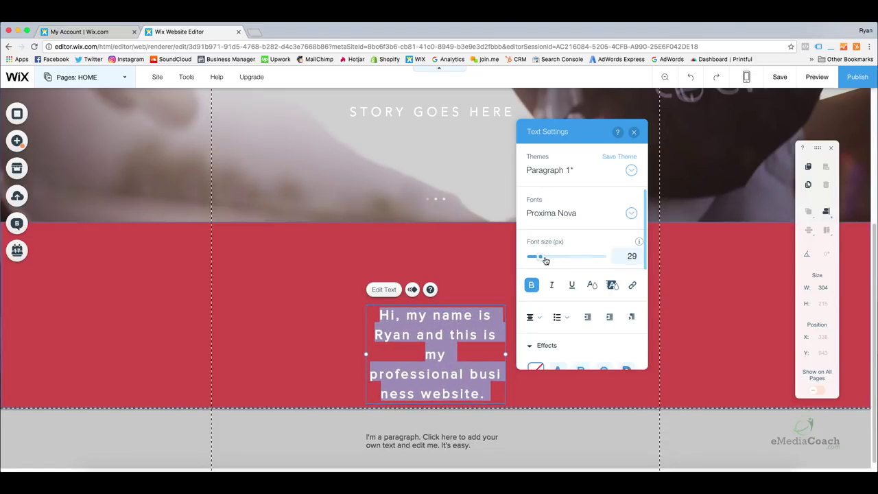
left_click(632, 256)
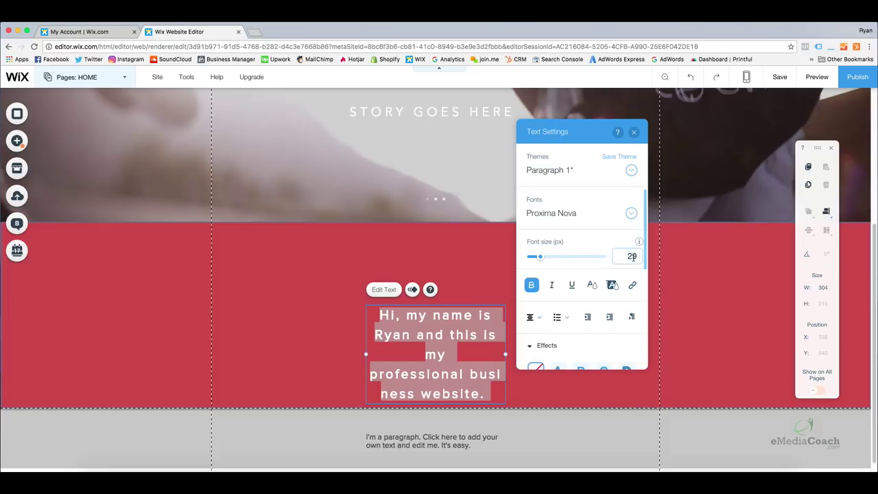
key("Return")
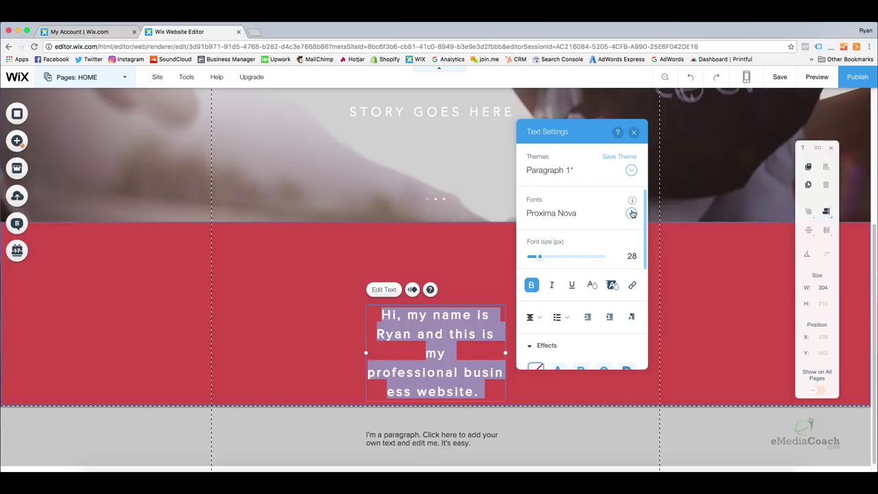
Switch the intro paragraph font to Helvetica Bold after trying Linotype Didot and Lulo Clean.
left_click(579, 215)
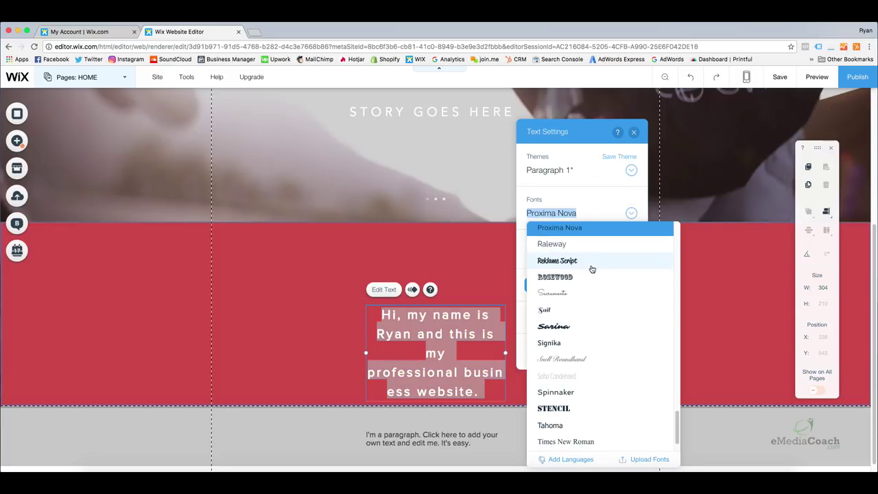
left_click_drag(677, 429, 676, 233)
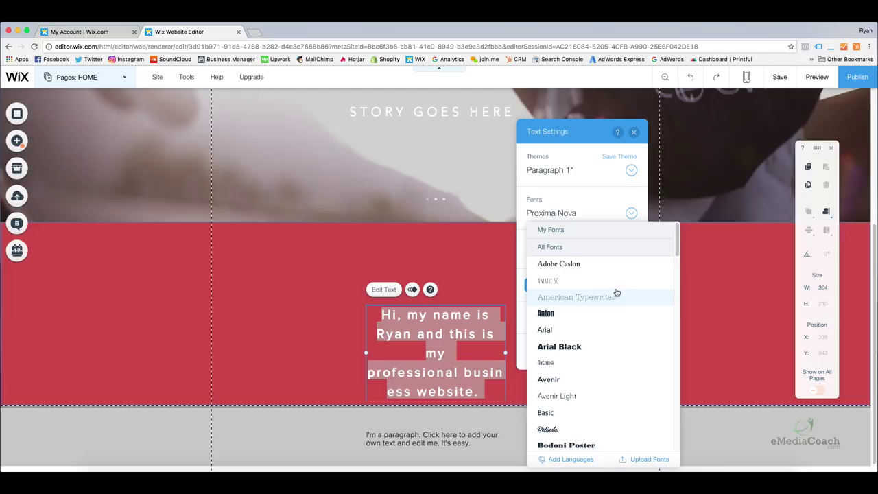
mouse_move(678, 243)
left_mouse_down()
mouse_move(675, 255)
mouse_move(676, 243)
left_mouse_up()
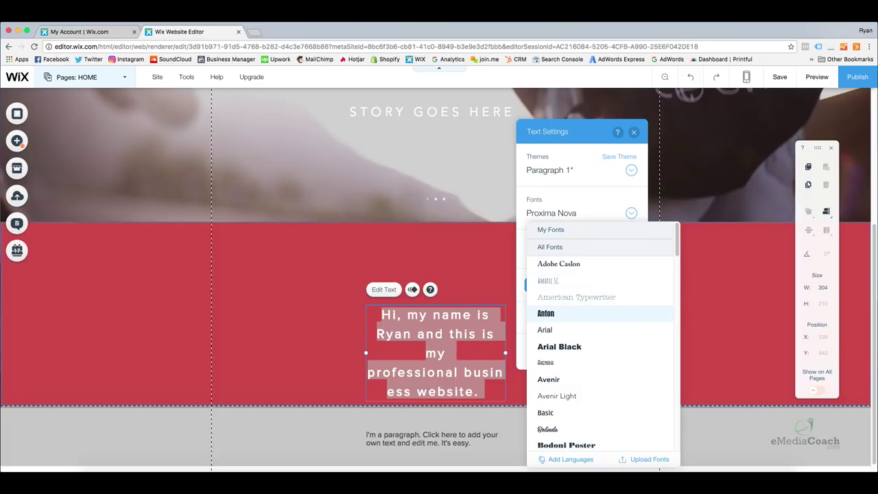
scroll(600, 431, "down", 5)
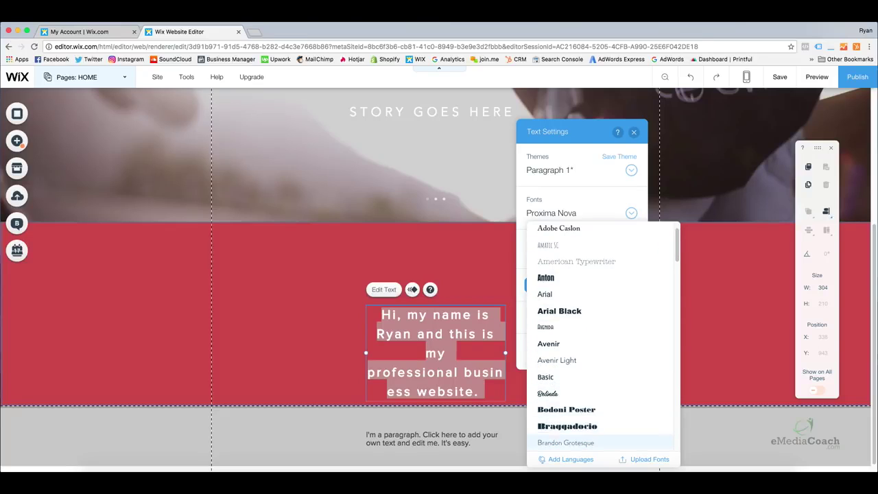
scroll(600, 439, "down", 6)
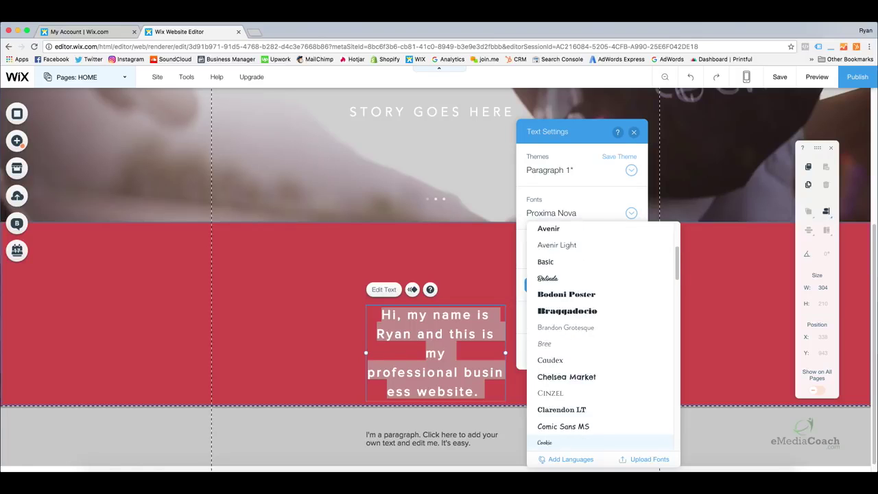
scroll(600, 442, "down", 4)
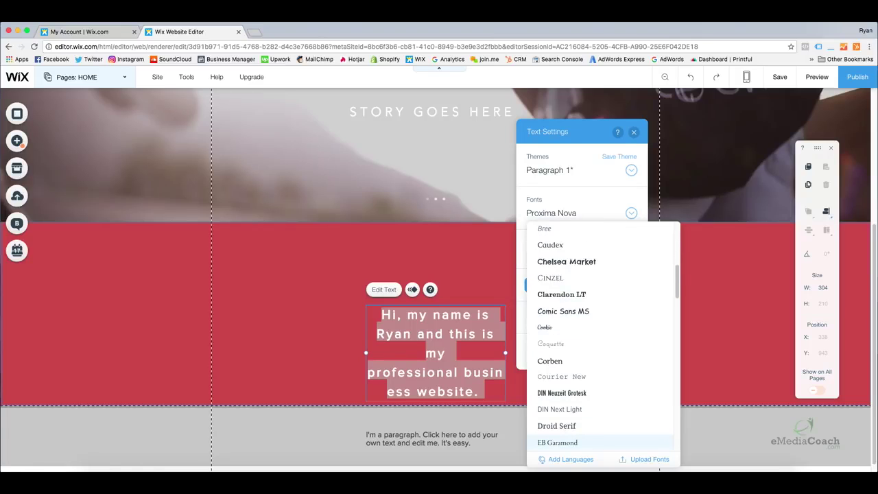
scroll(600, 442, "down", 6)
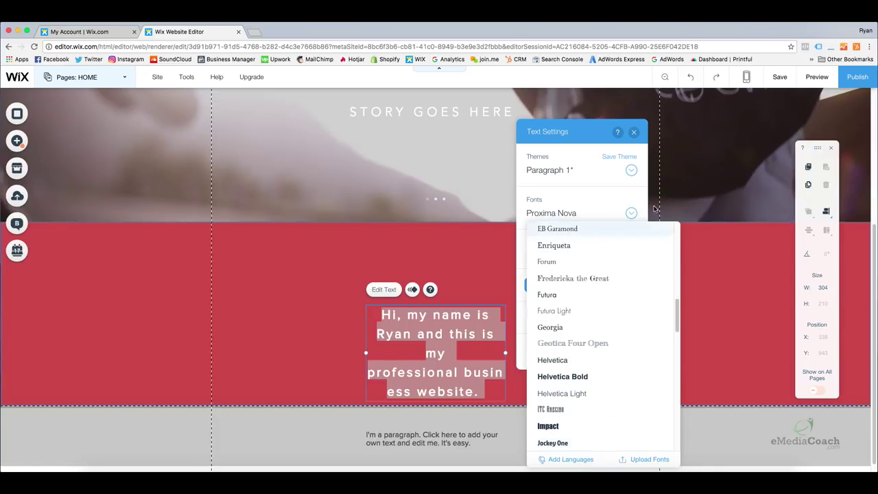
left_click_drag(677, 309, 679, 340)
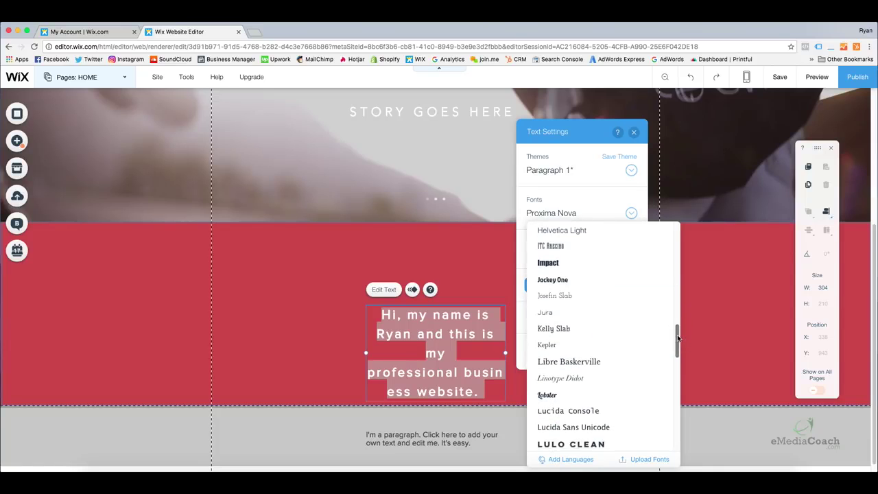
left_click(587, 377)
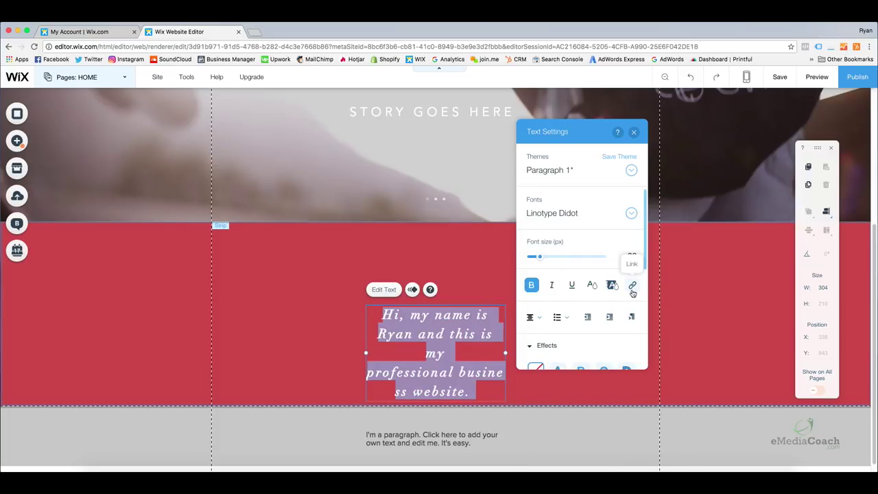
left_click(631, 213)
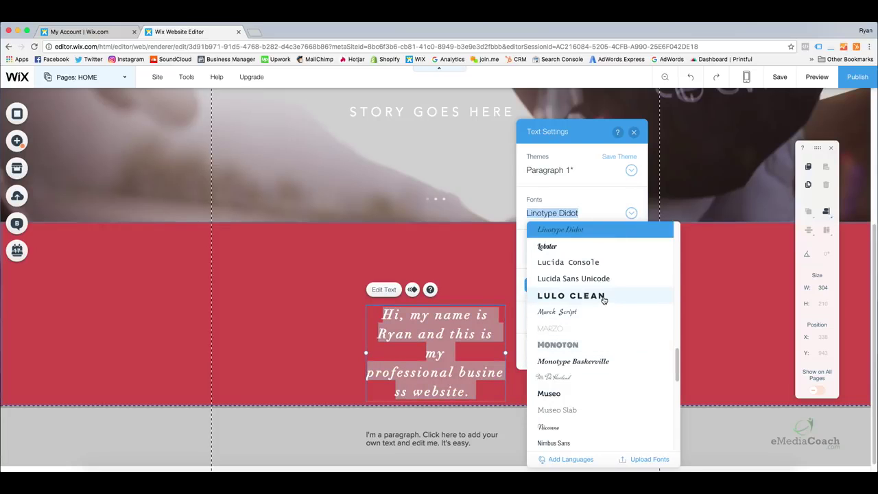
left_click(604, 296)
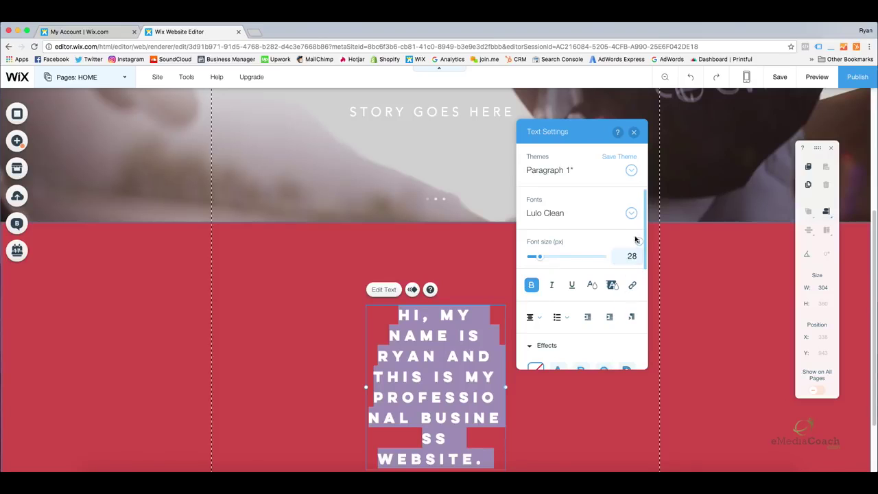
left_click(631, 213)
scroll(594, 309, "up", 5)
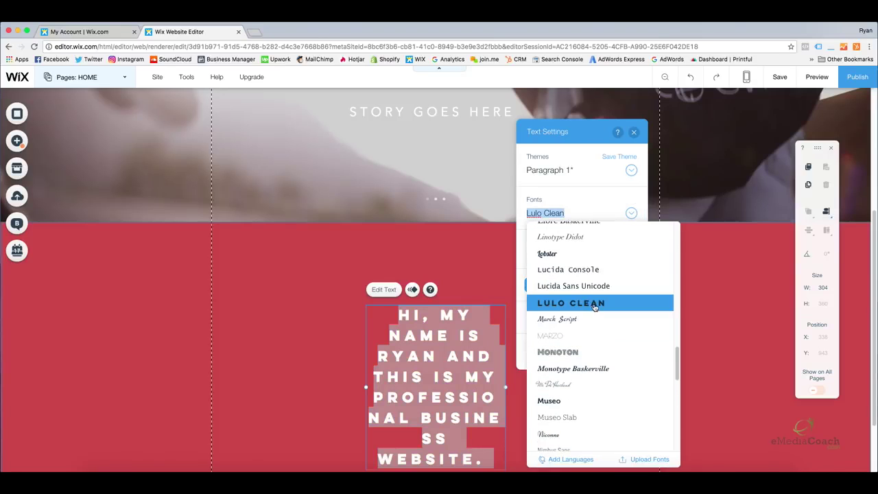
scroll(593, 306, "up", 5)
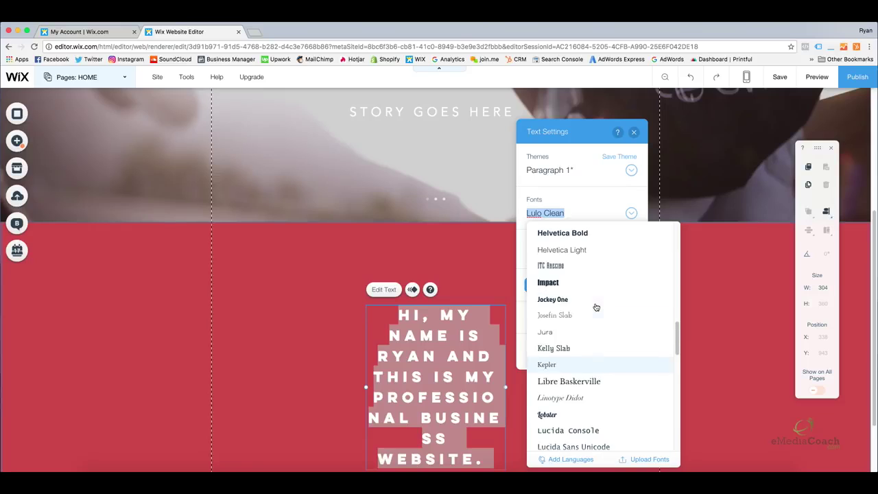
left_click(594, 290)
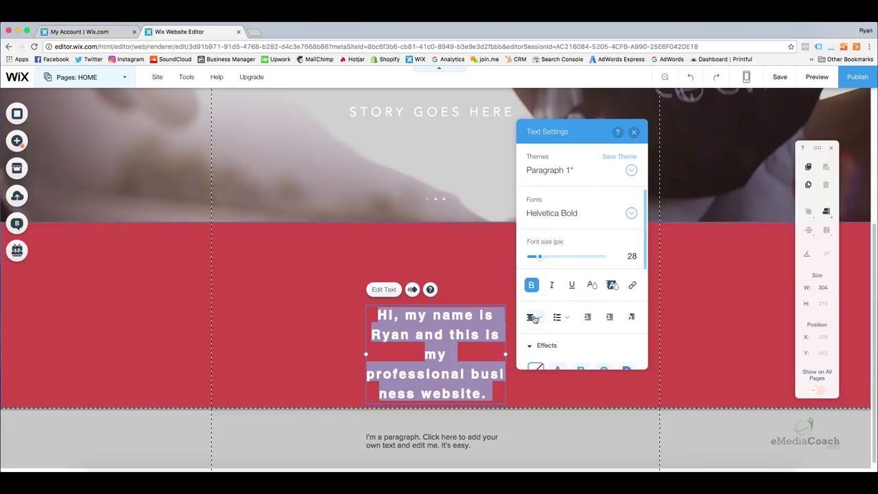
Widen the intro text box to about 615 px, two lines, and move it right to 365, 921.
left_click(700, 320)
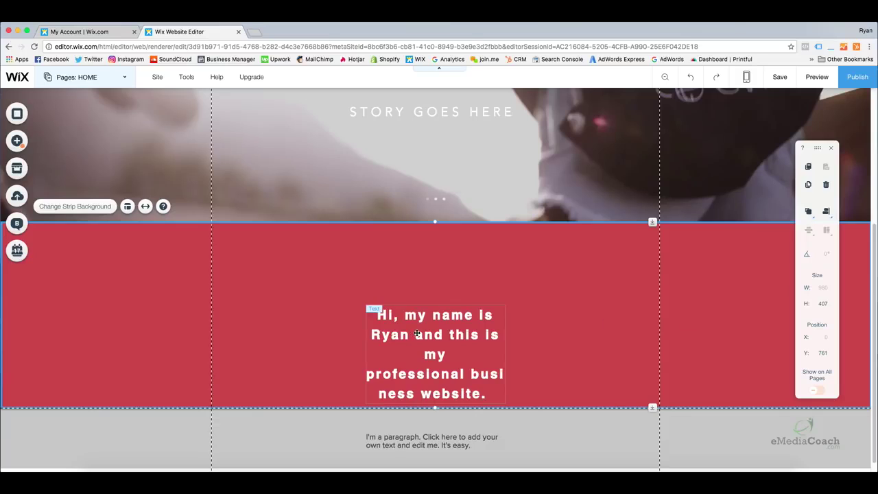
left_click(477, 344)
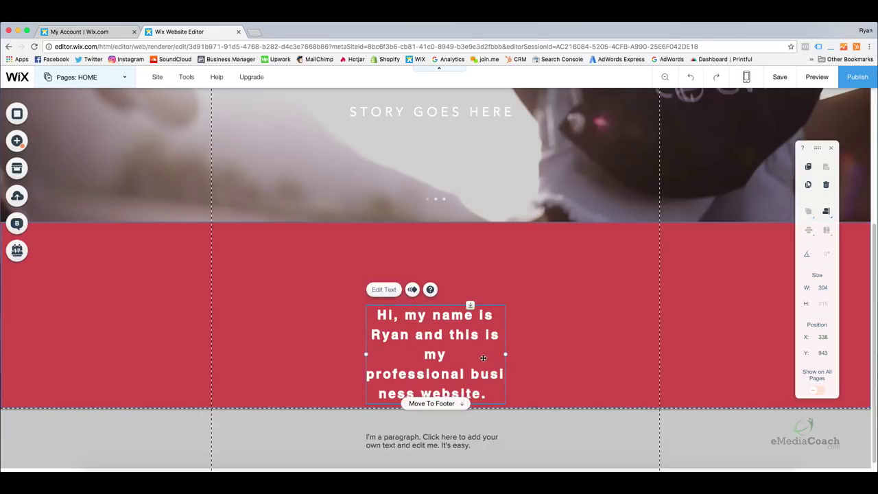
left_click_drag(446, 358, 439, 317)
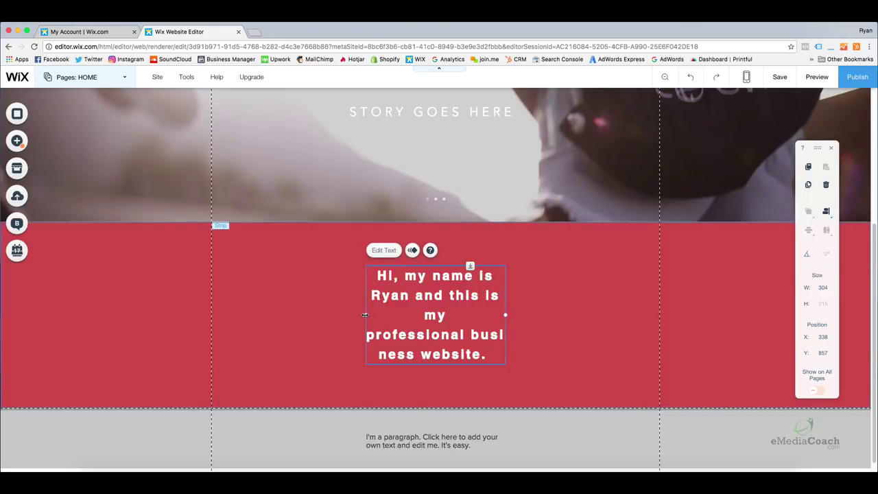
left_click_drag(504, 315, 649, 319)
left_click_drag(541, 294, 472, 323)
left_click(506, 345)
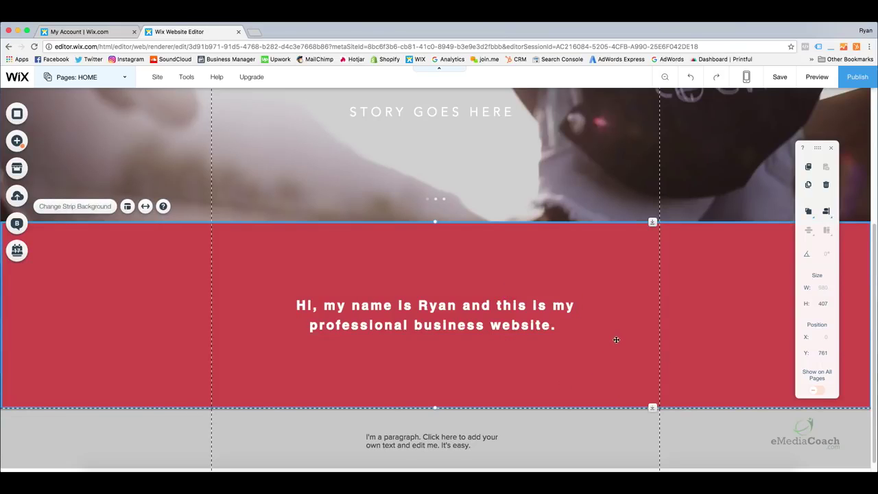
scroll(616, 340, "up", 2)
scroll(611, 348, "down", 2)
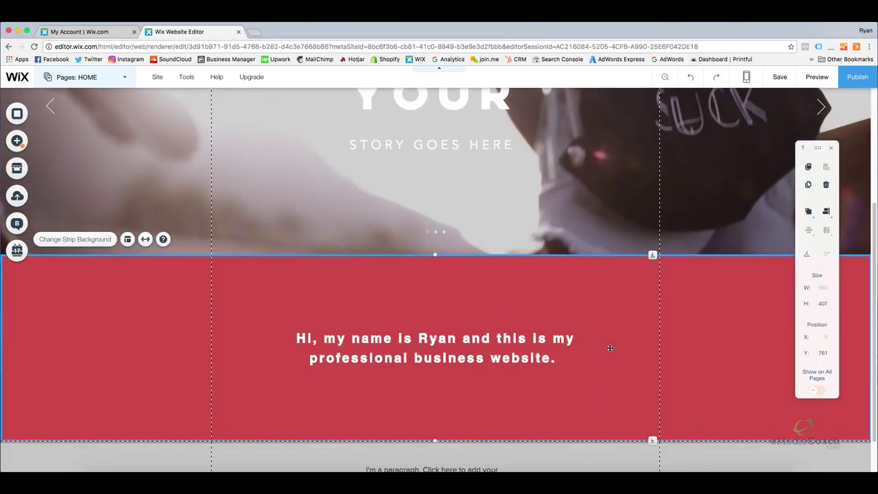
scroll(524, 346, "down", 1)
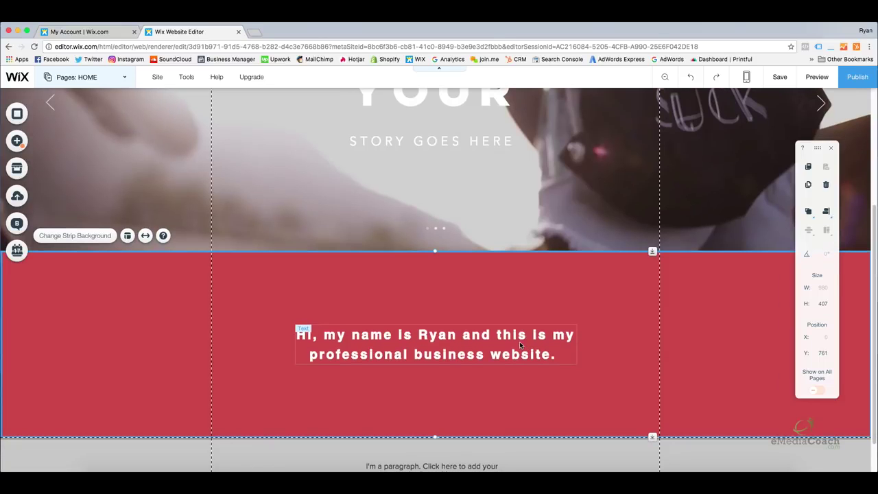
left_click_drag(496, 340, 569, 341)
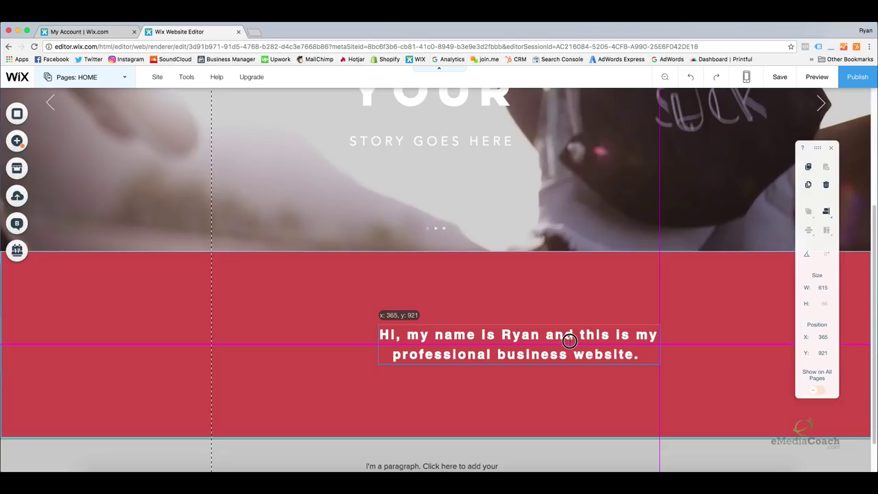
left_click(254, 334)
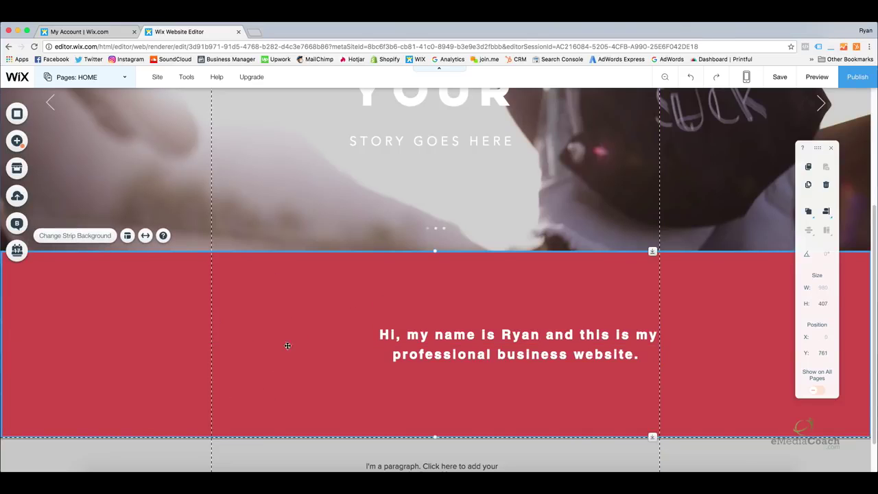
Add the free Brooklyn Bridge photo from Wix's Business images and shrink it to 490 × 327.
left_click(19, 140)
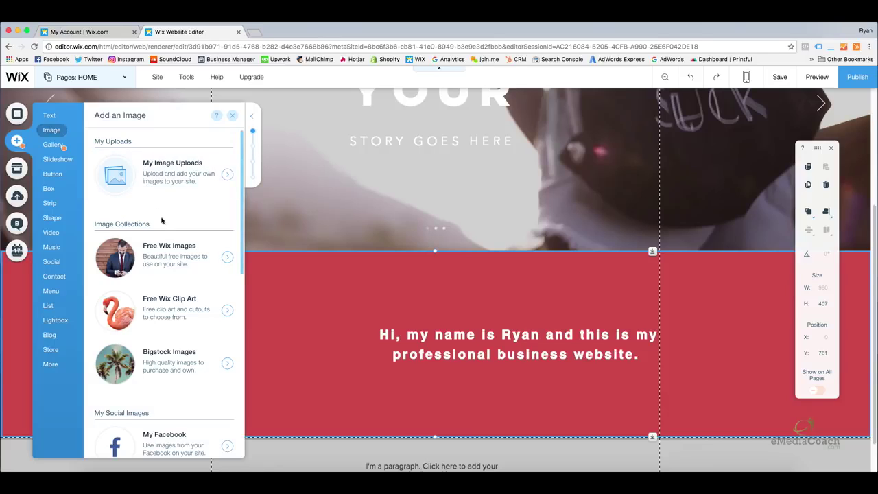
left_click(171, 261)
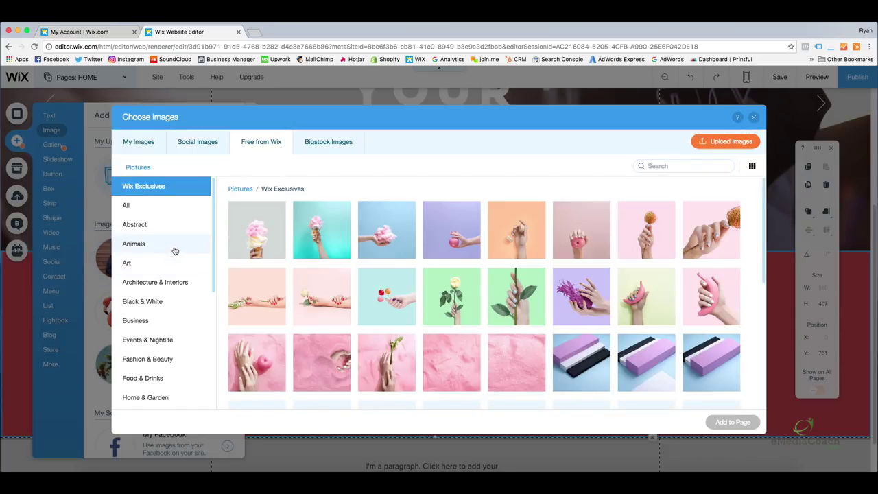
left_click(150, 327)
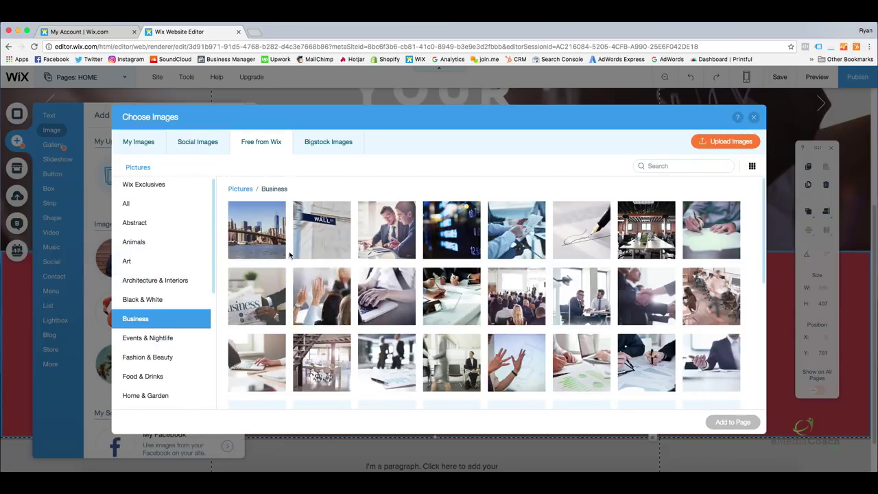
left_click(265, 237)
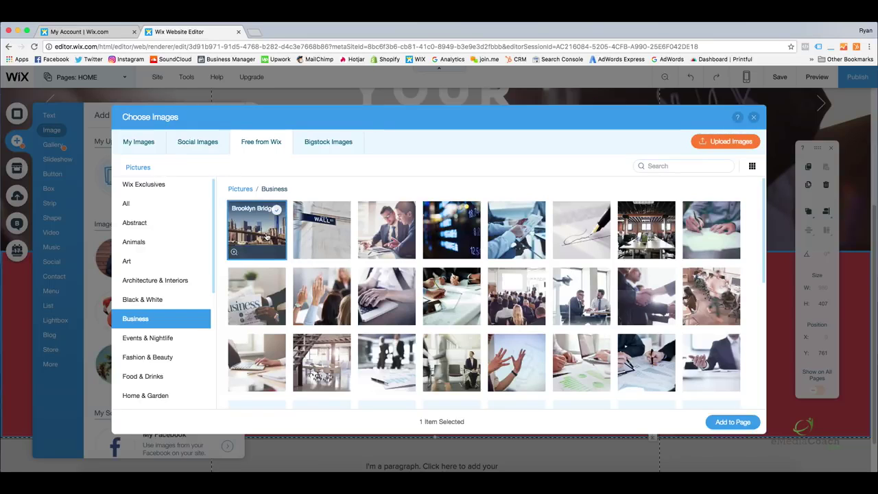
left_click(733, 422)
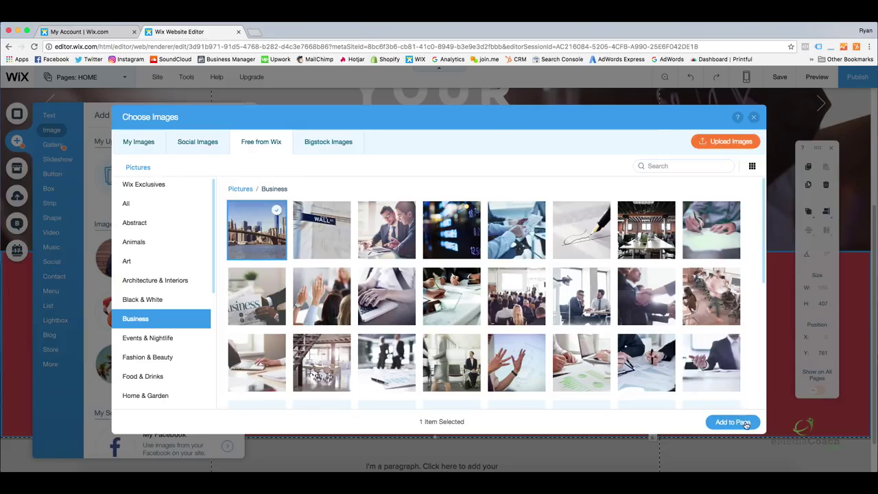
left_click_drag(316, 198, 354, 243)
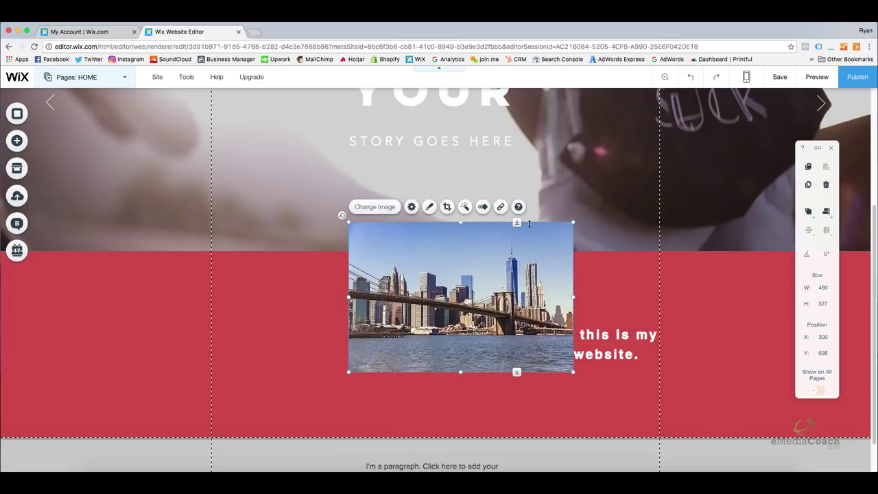
Shrink the bridge photo, move it to the left of the red strip, and make it slightly taller.
left_click_drag(350, 223, 406, 261)
left_click_drag(504, 286, 292, 314)
left_click(363, 329)
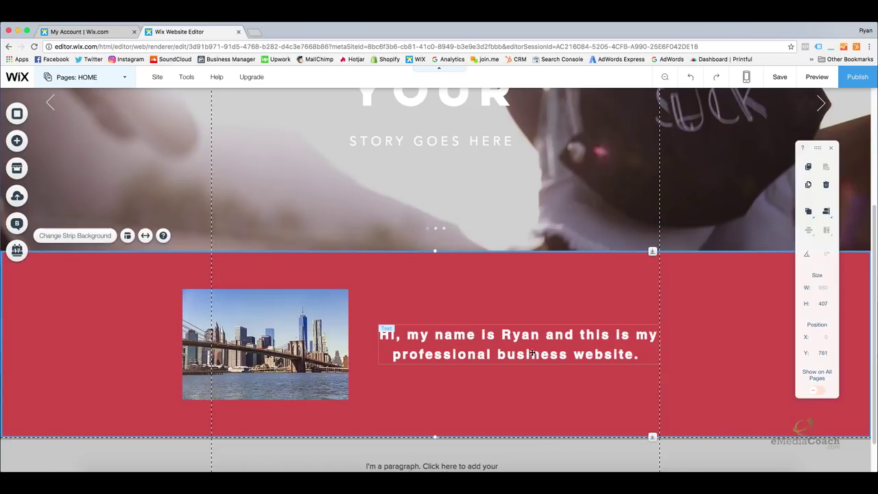
left_click(288, 377)
left_click_drag(265, 399, 265, 408)
Nudge the bridge photo up about 10 px.
left_click(418, 392)
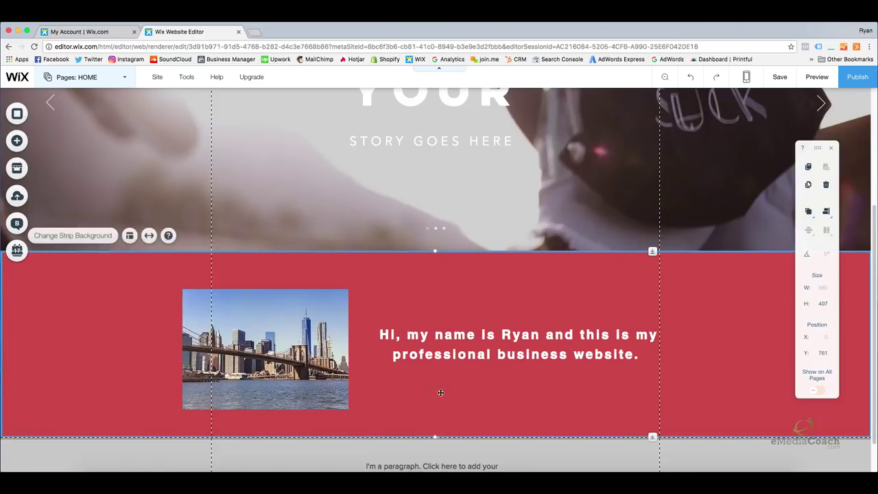
left_click(482, 337)
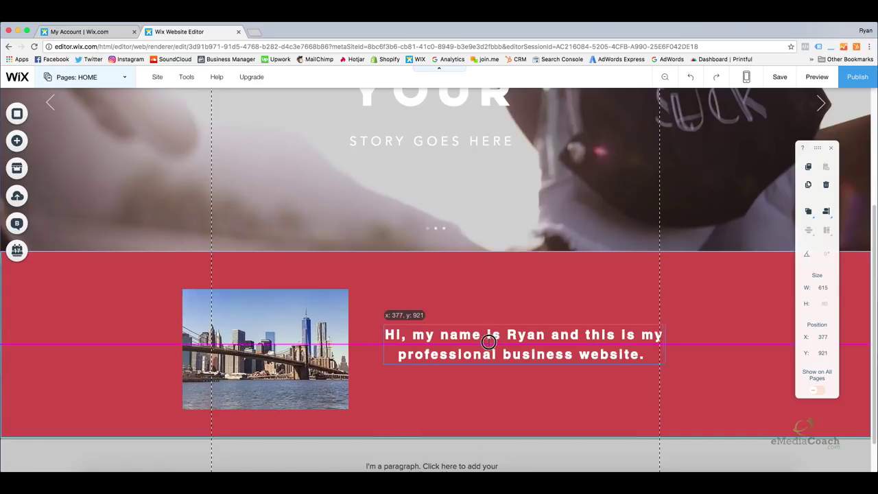
left_click(303, 334)
left_click_drag(303, 334, 299, 328)
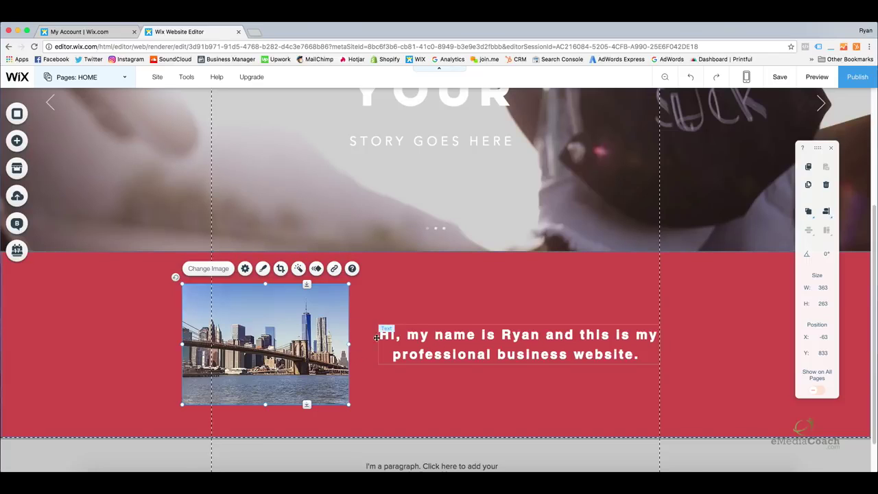
Multi-select the bridge photo together with the greeting text box.
left_click(360, 362)
left_click(404, 354)
left_click(307, 344)
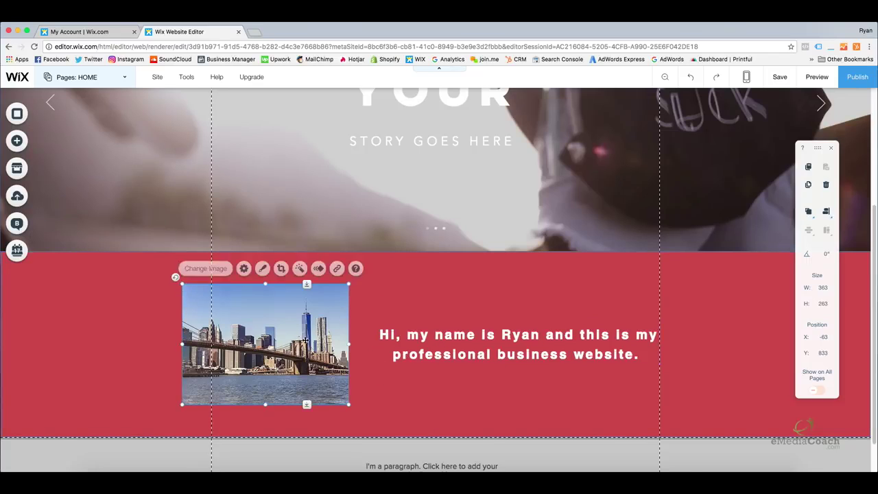
left_click(416, 354)
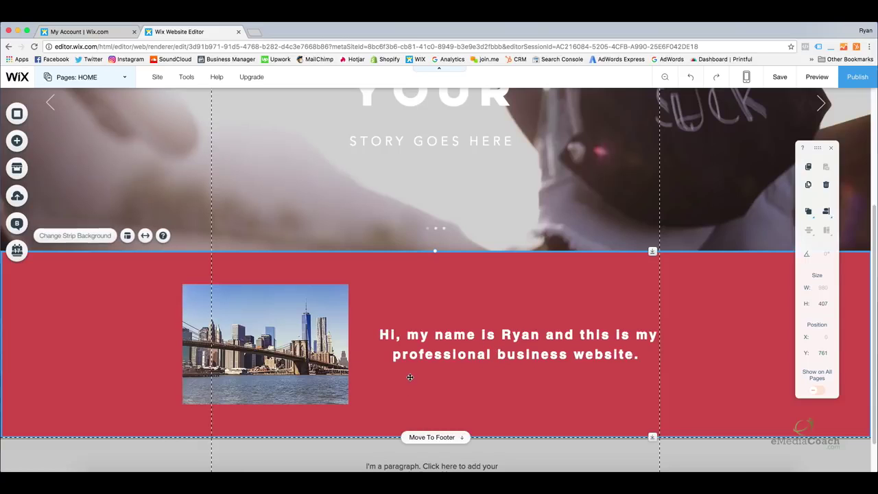
left_click(430, 347)
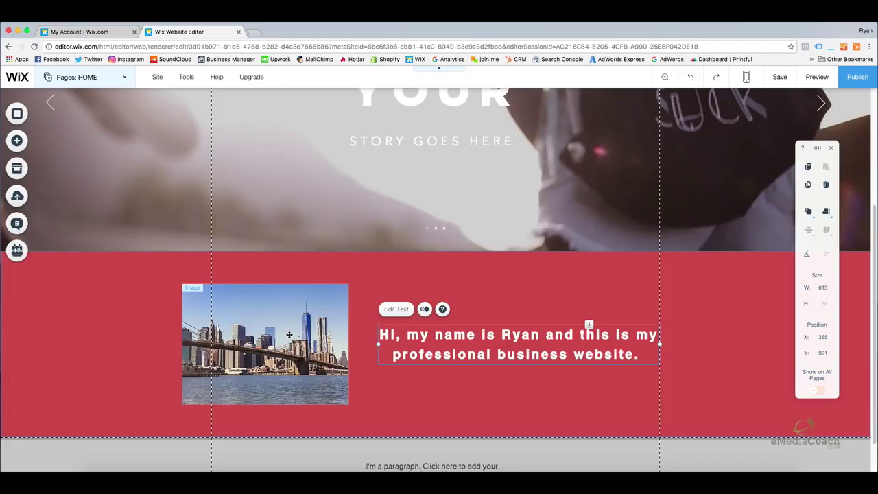
left_click(289, 334)
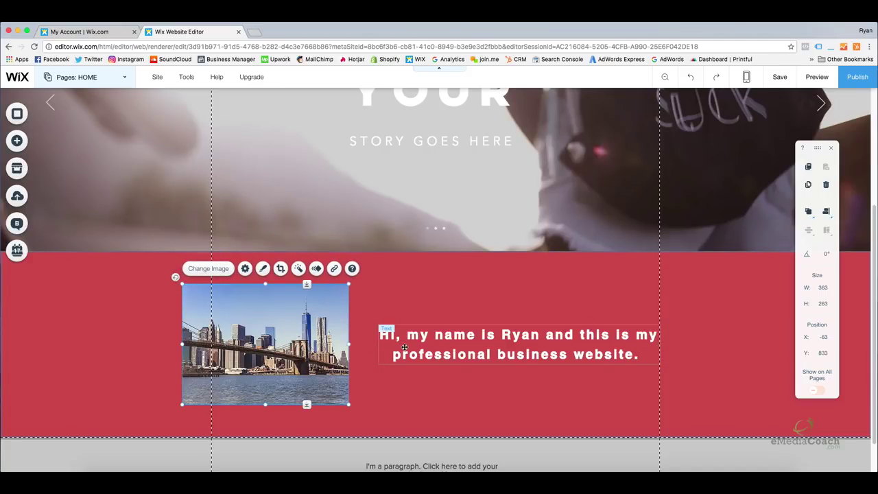
left_click(405, 347, "shift")
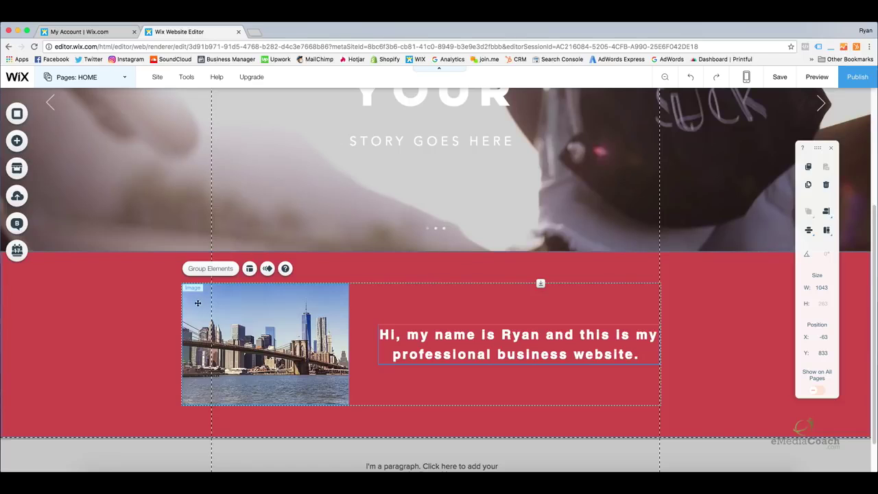
Group the bridge photo with the greeting text, then move the group slightly right.
left_click(220, 269)
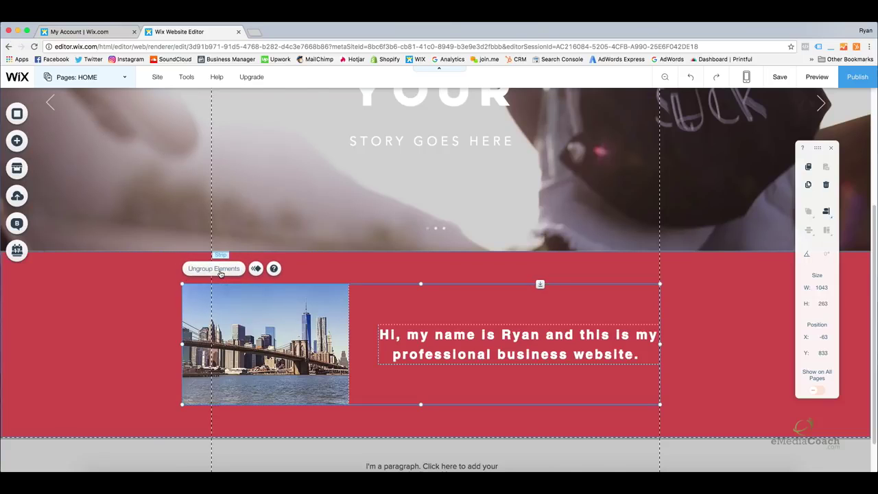
mouse_move(265, 313)
left_mouse_down()
mouse_move(283, 315)
mouse_move(344, 261)
mouse_move(249, 272)
mouse_move(346, 291)
mouse_move(258, 283)
mouse_move(253, 315)
mouse_move(279, 316)
left_mouse_up()
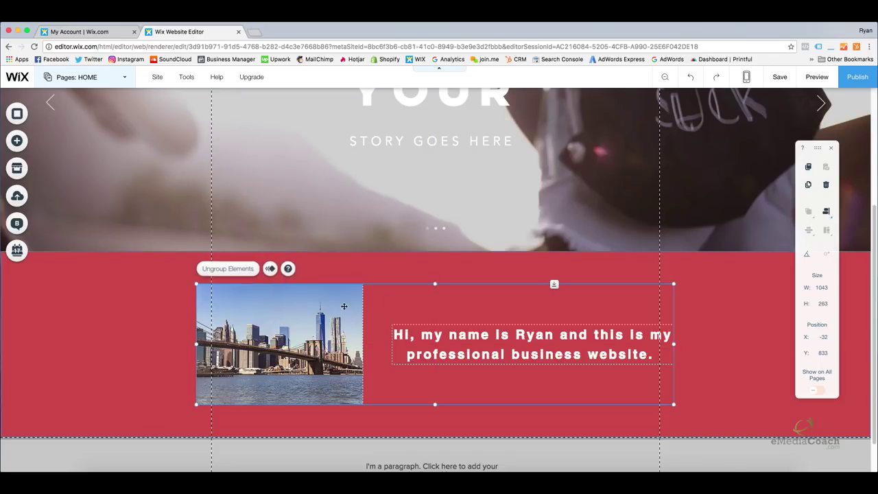
left_click(814, 80)
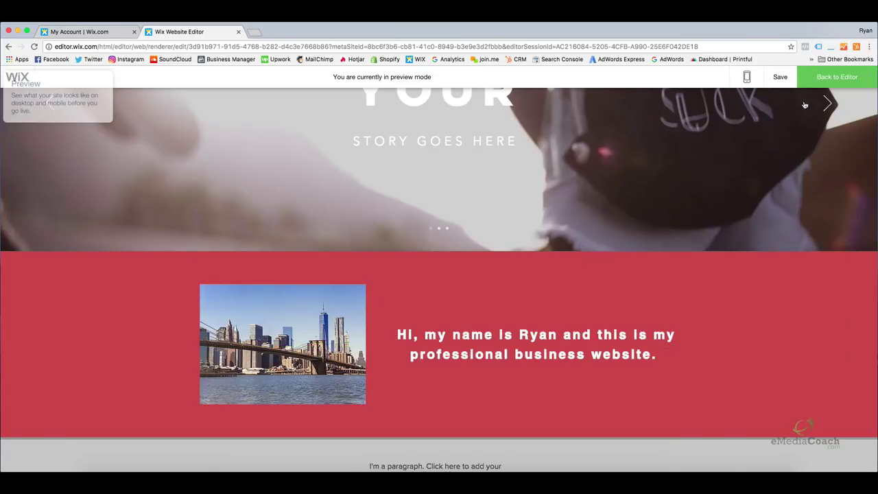
scroll(686, 303, "down", 3)
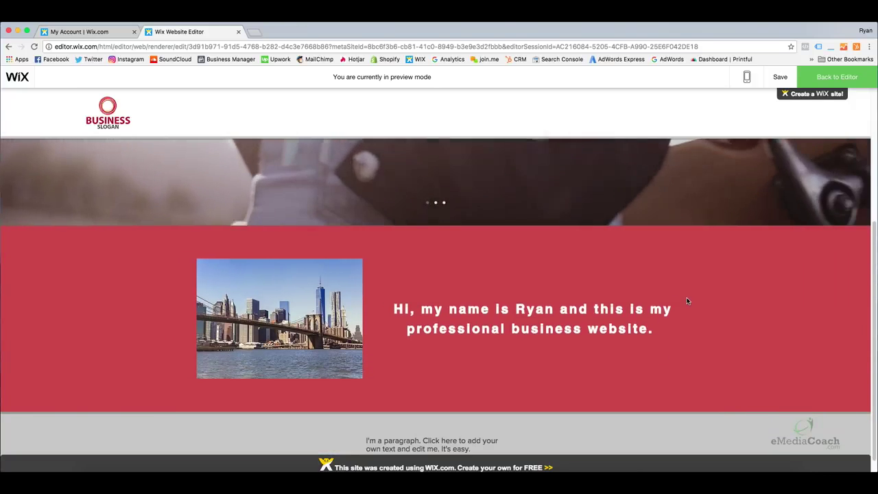
scroll(686, 300, "down", 1)
left_click(827, 72)
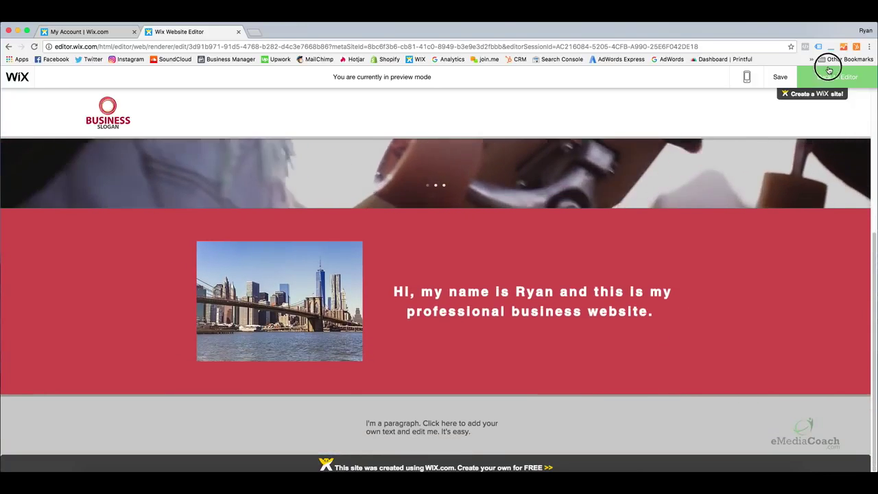
Replace the footer paragraph with 'Copyright 2017 by' plus the owner's name, fixing the typo.
double_click(411, 425)
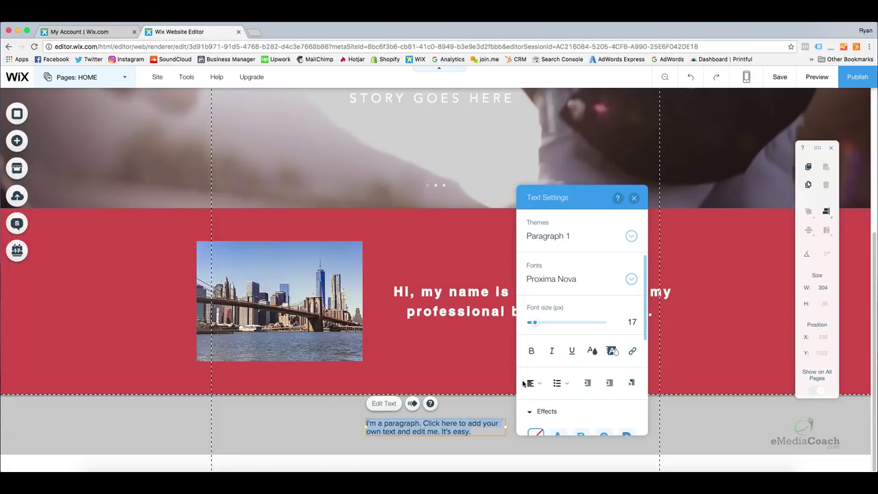
left_click(422, 434)
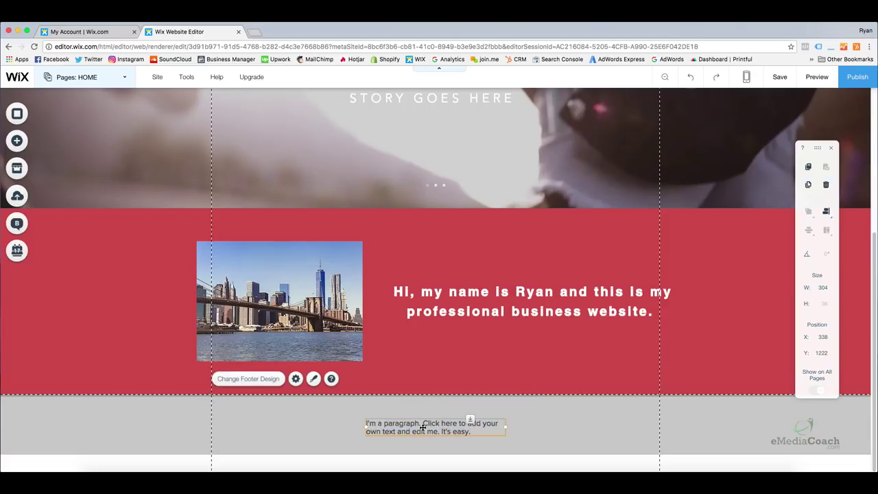
double_click(423, 427)
type("Copyr")
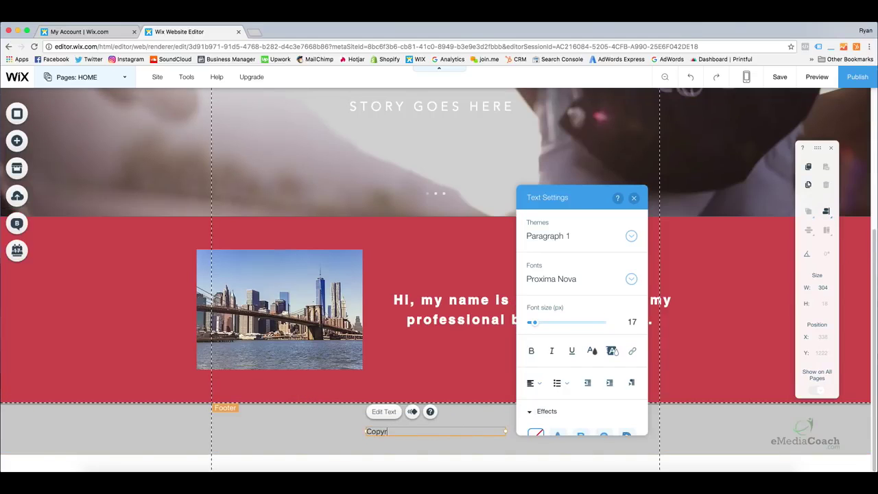
type("ight 201")
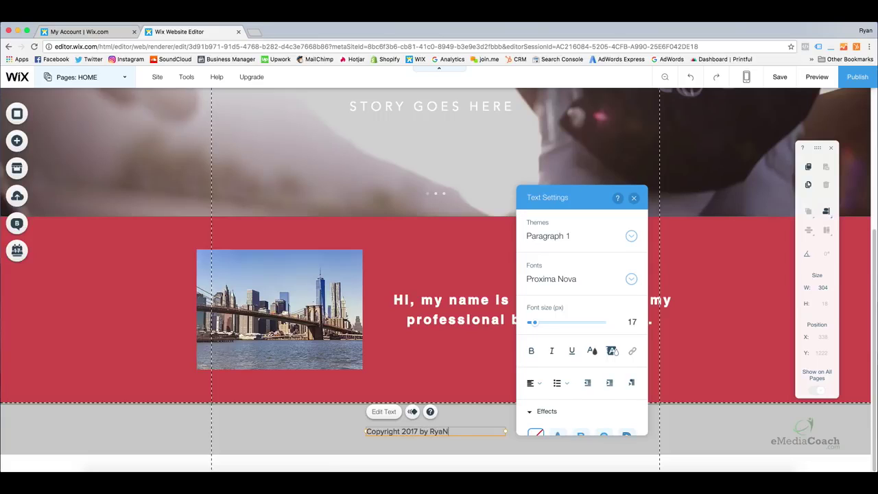
type("7 by RyAN")
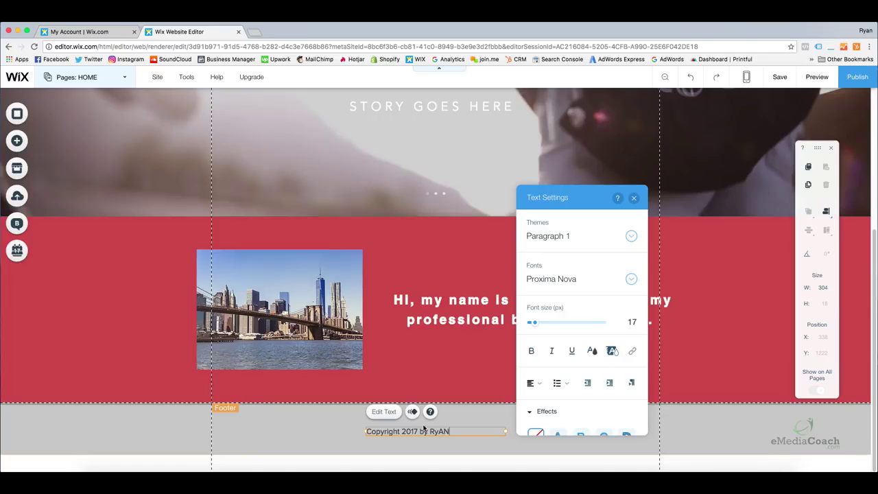
key("BackSpace")
key("BackSpace")
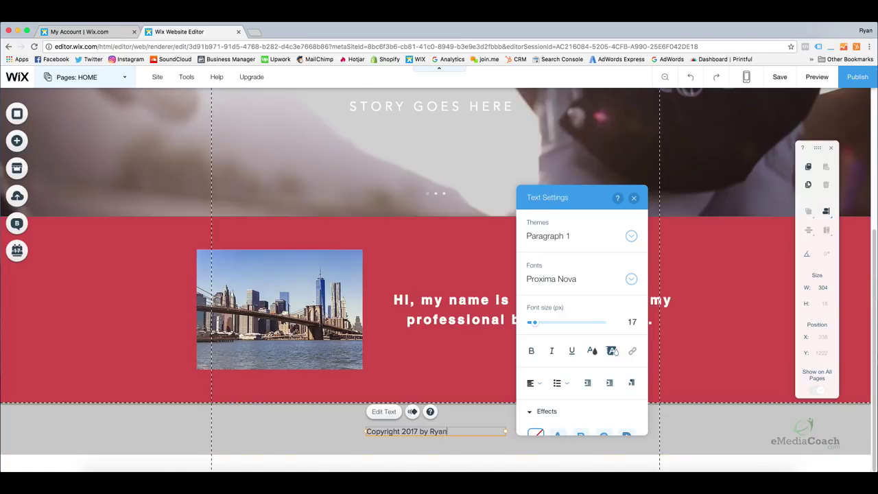
Centre-align the copyright line, then check the footer, photo group and red strip.
left_click(534, 383)
left_click(539, 398)
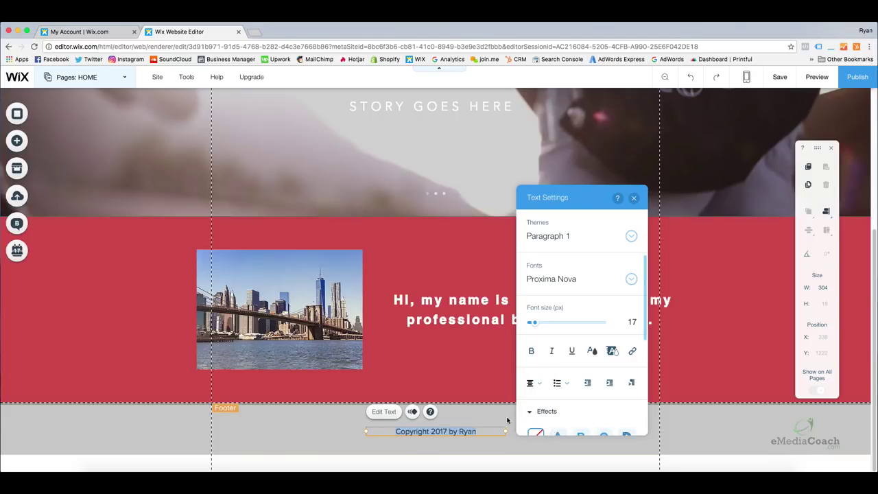
left_click(489, 445)
left_click(459, 433)
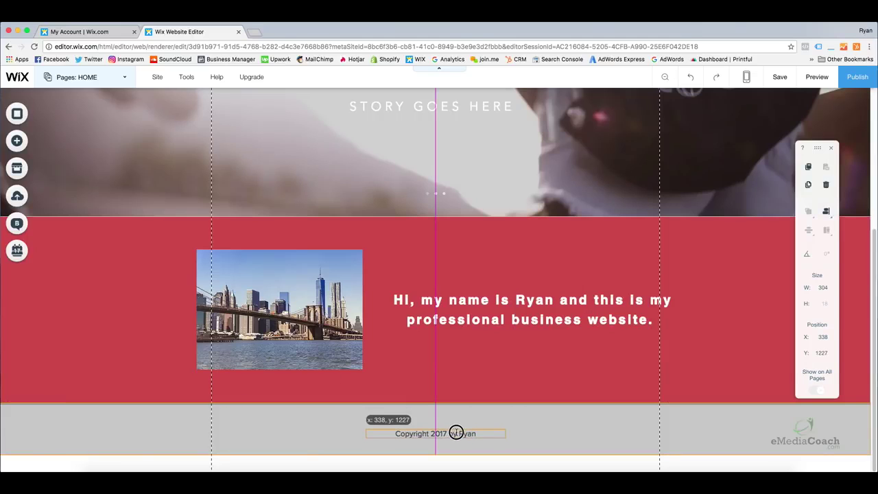
left_click(528, 430)
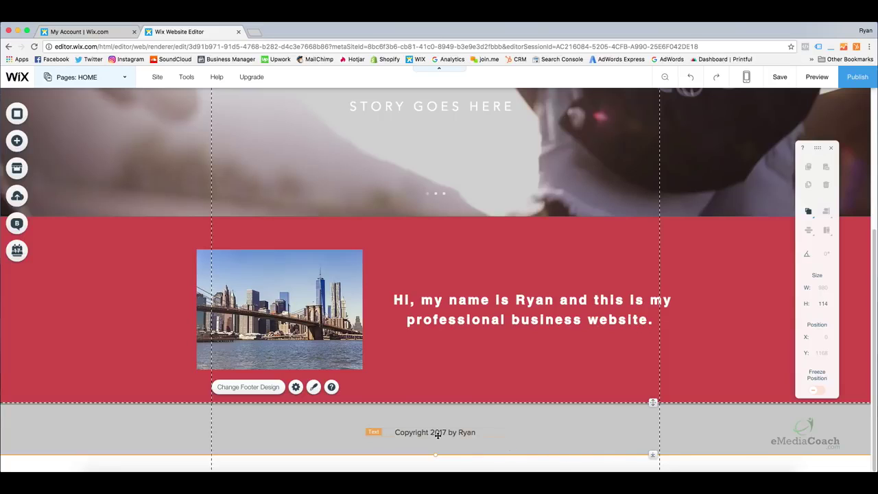
left_click(228, 321)
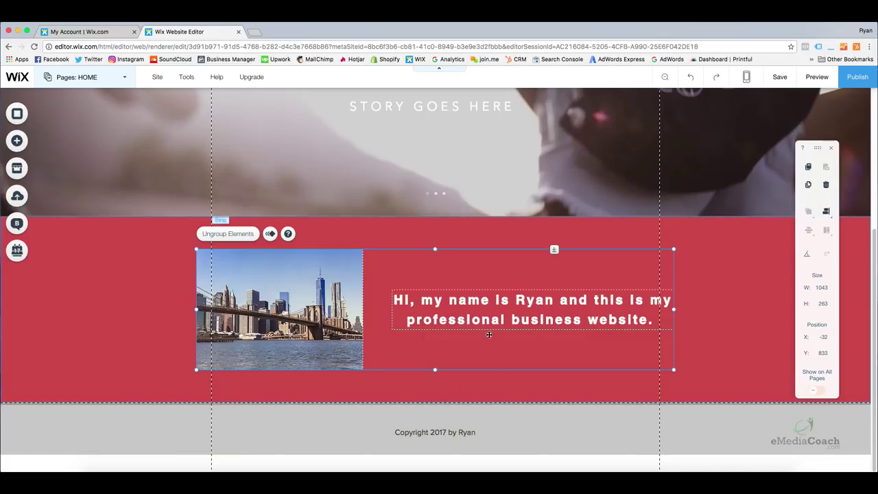
left_click(122, 302)
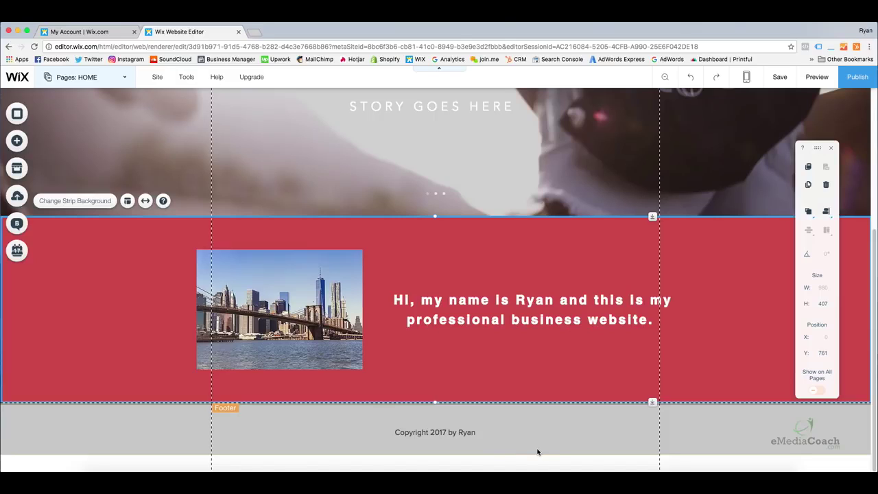
left_click(562, 447)
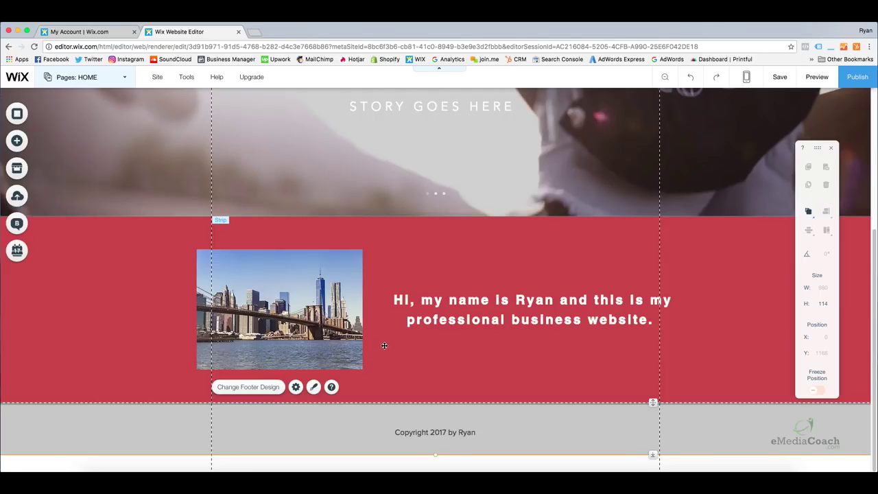
scroll(388, 323, "up", 1)
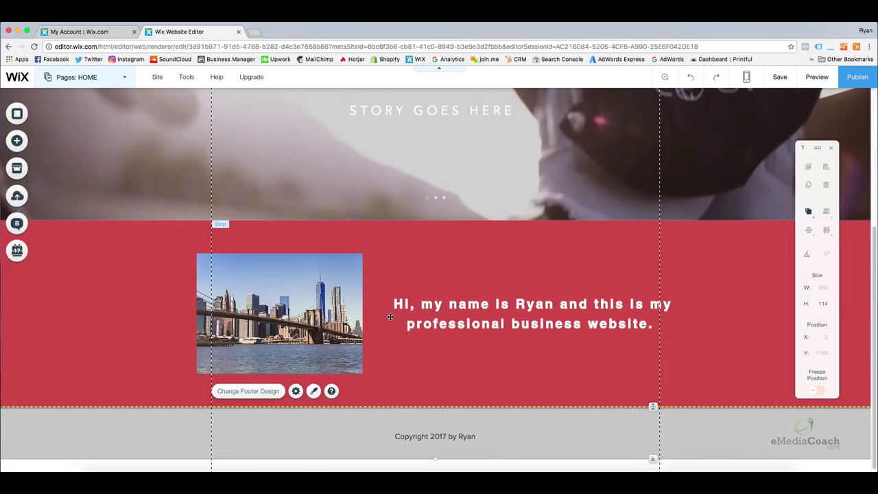
scroll(390, 315, "up", 5)
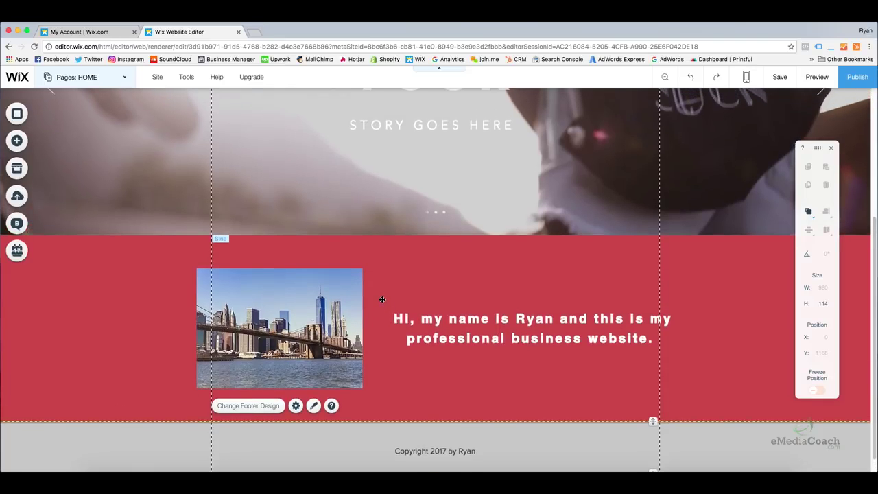
scroll(381, 299, "up", 10)
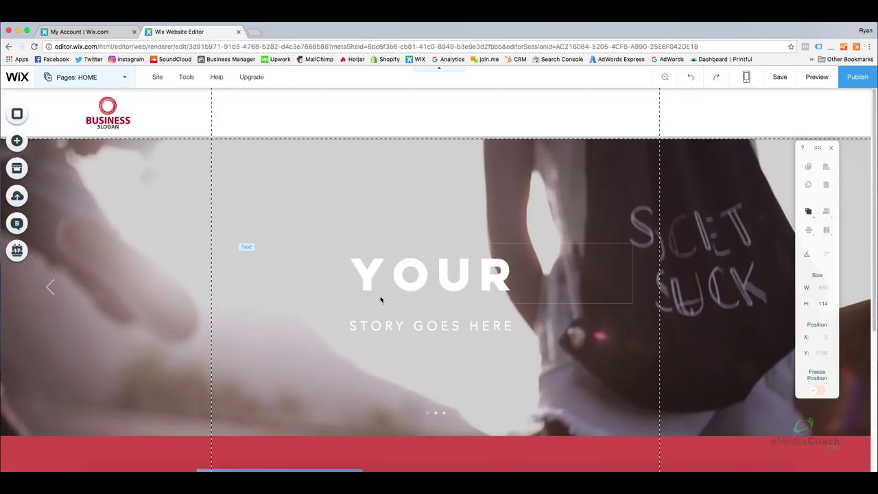
left_click(807, 77)
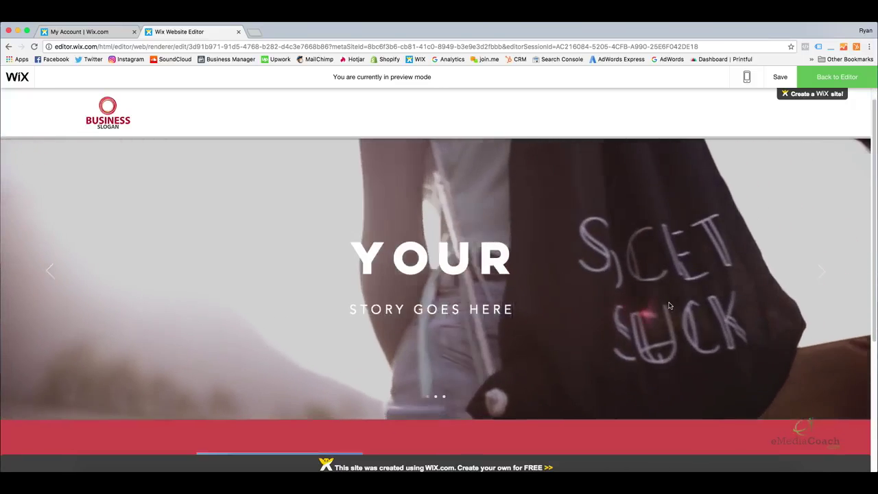
scroll(670, 306, "down", 3)
scroll(670, 306, "down", 5)
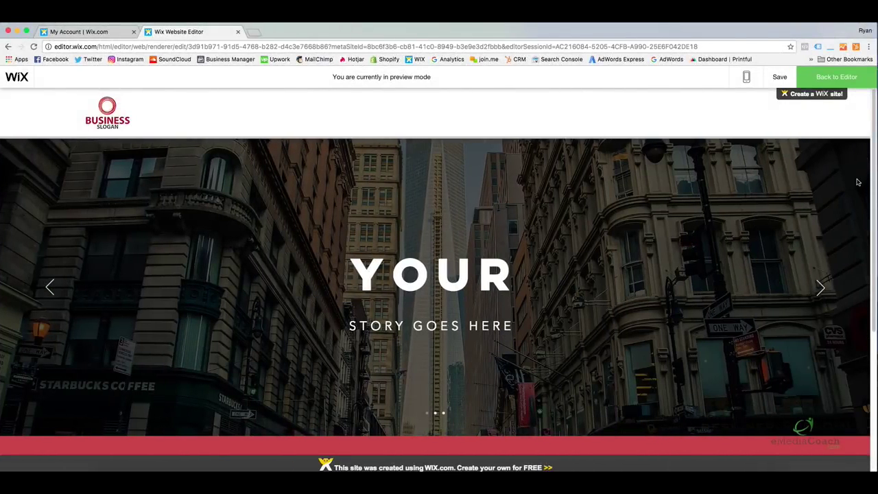
left_click_drag(875, 172, 875, 153)
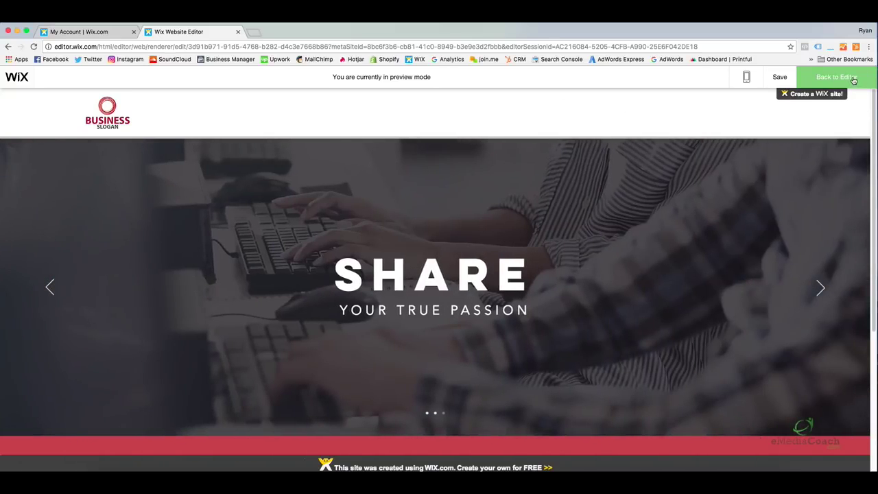
left_click(835, 76)
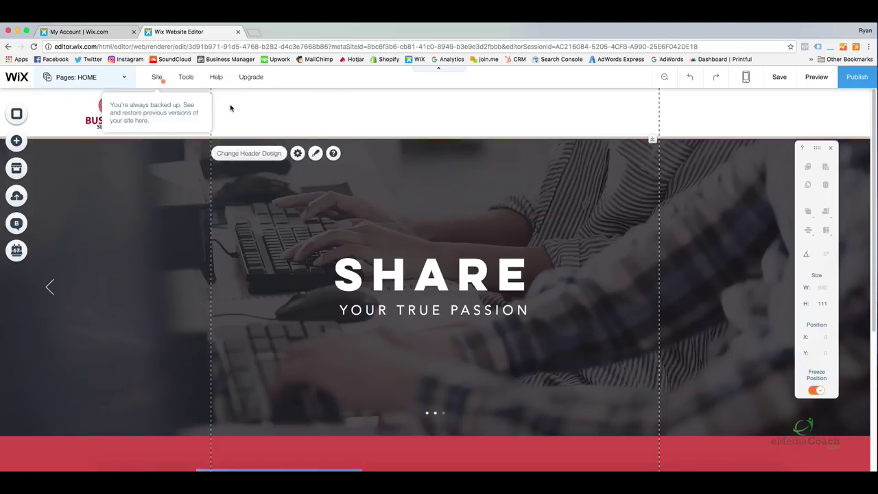
Browse the Add panel's Menu designs down to Themed Menus and drag out the first one.
mouse_move(155, 81)
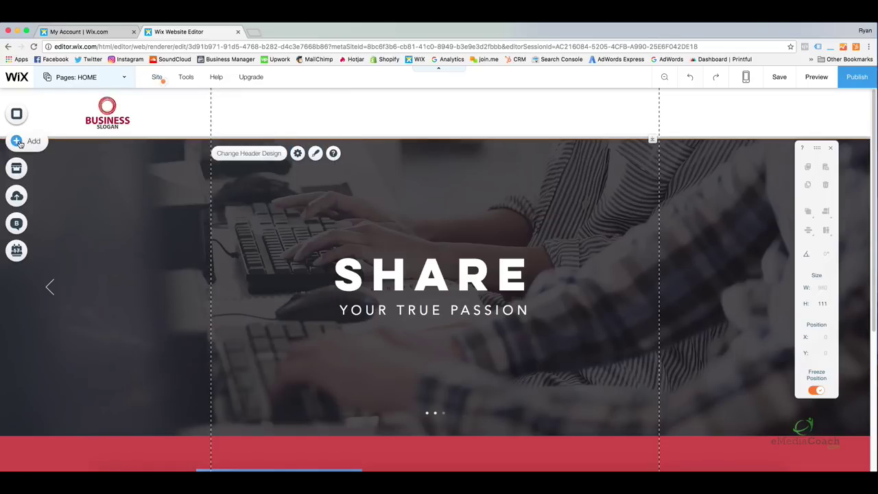
left_click(15, 140)
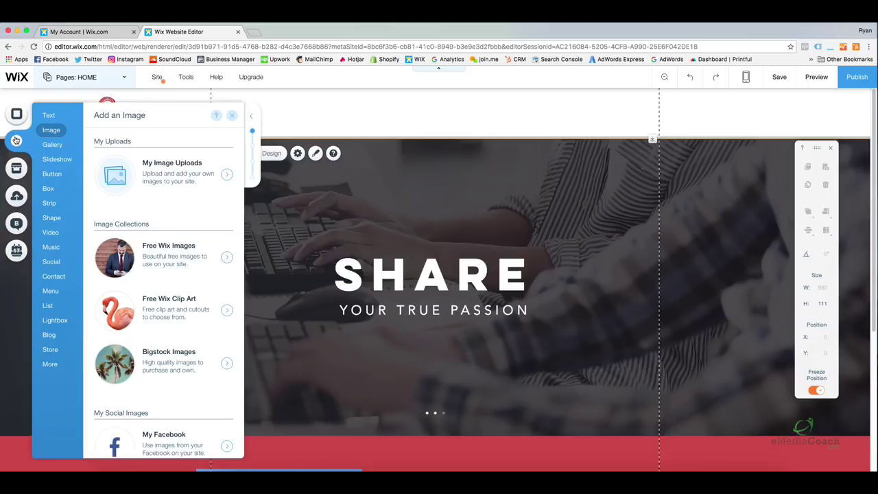
left_click(55, 232)
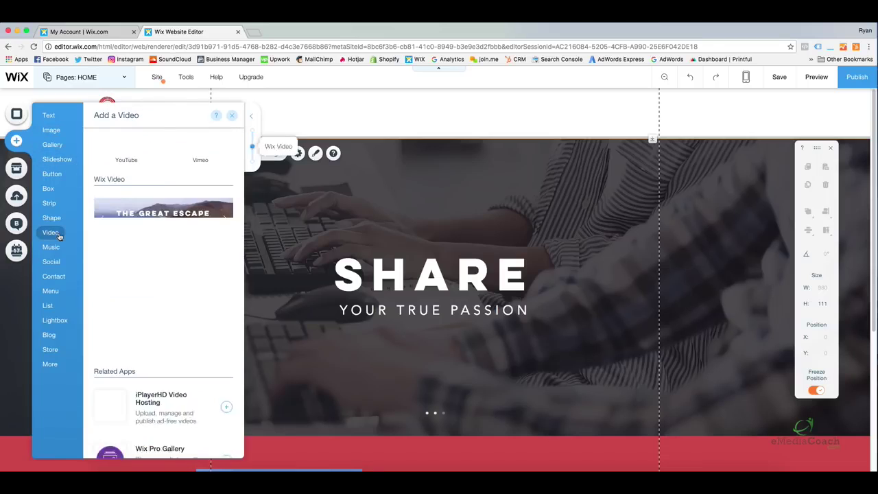
mouse_move(55, 292)
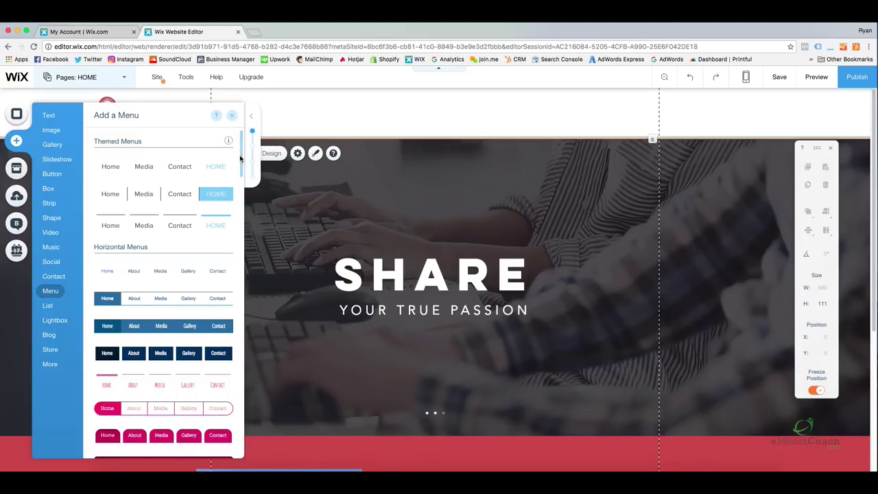
scroll(241, 162, "down", 3)
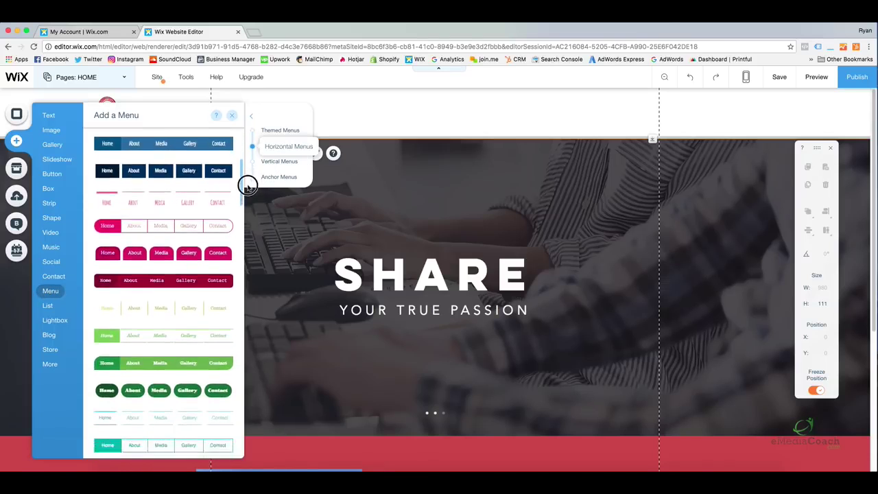
left_click_drag(248, 186, 248, 193)
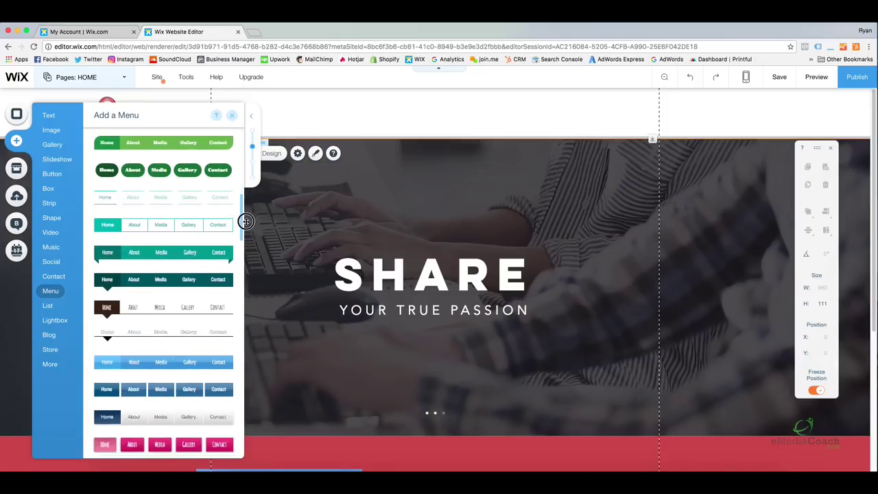
left_click_drag(249, 243, 239, 144)
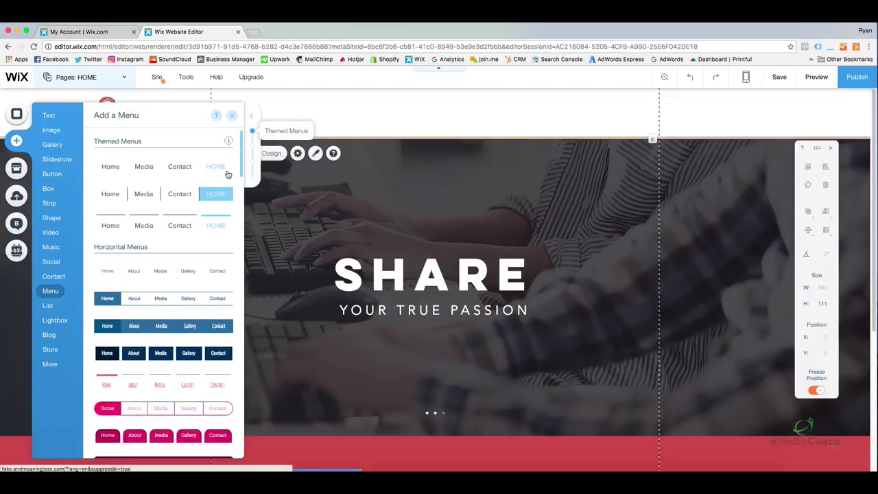
left_click_drag(139, 167, 375, 115)
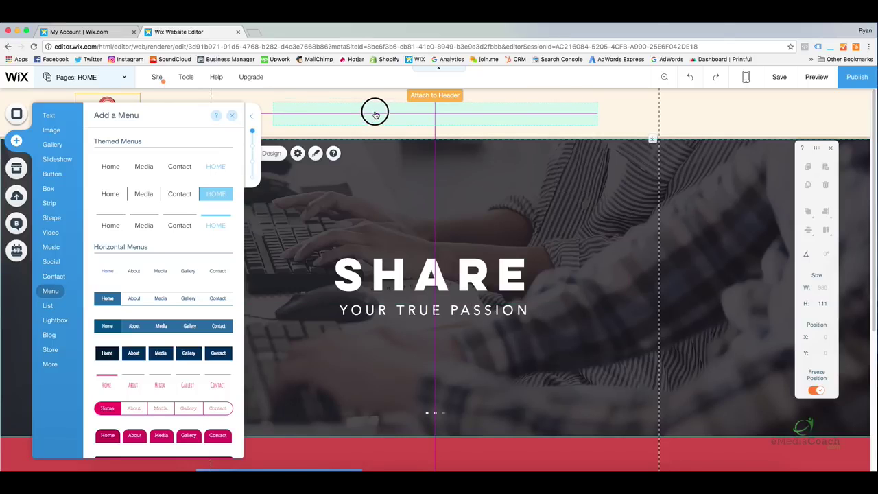
Drop the themed menu into the header beside the logo and select the new HOME menu.
left_click_drag(375, 115, 397, 111)
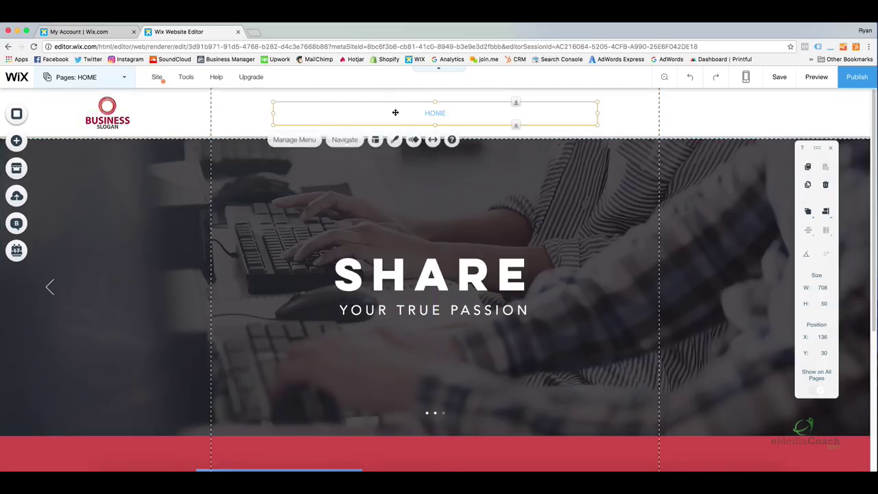
left_click(619, 118)
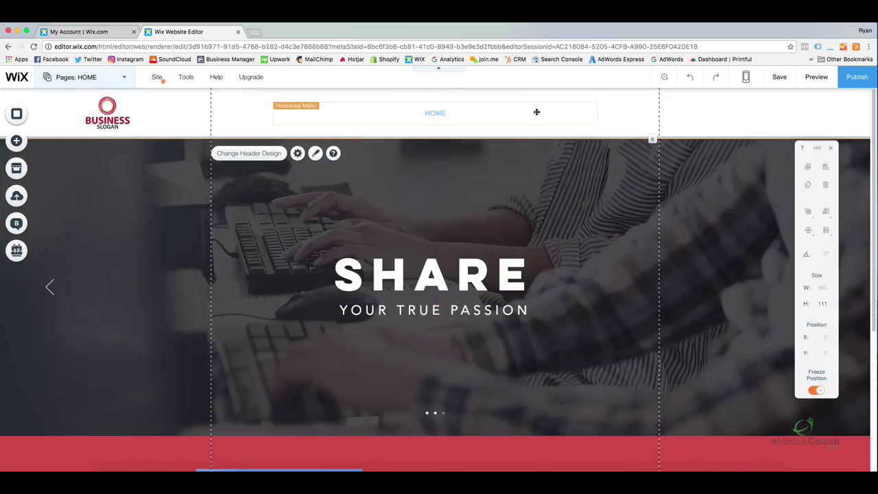
left_click(470, 110)
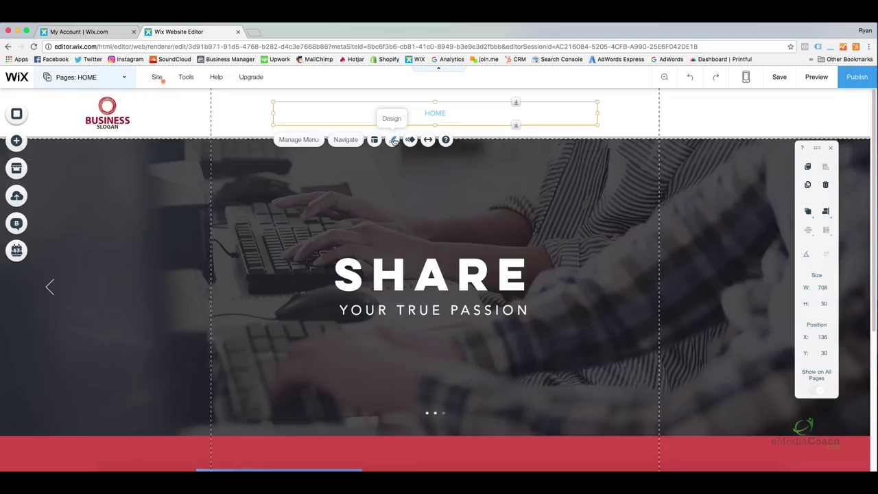
Customize the menu design so the Regular-state text colour is black #000000.
left_click(393, 140)
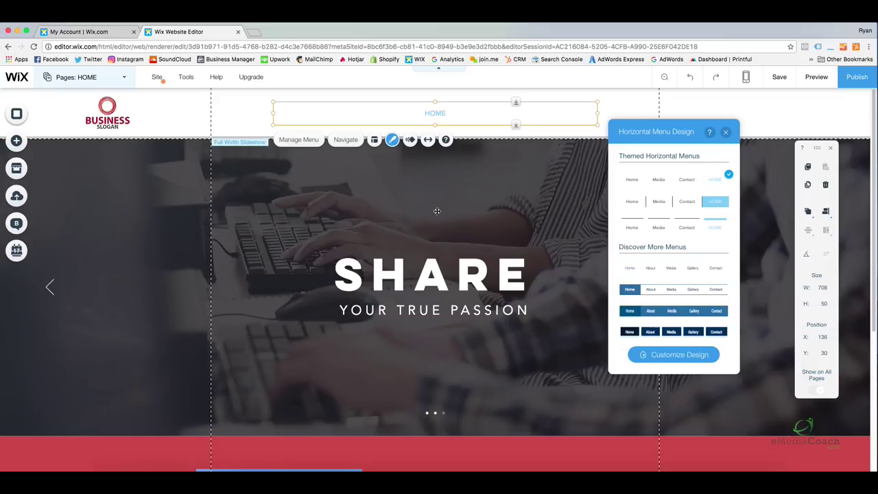
left_click(668, 357)
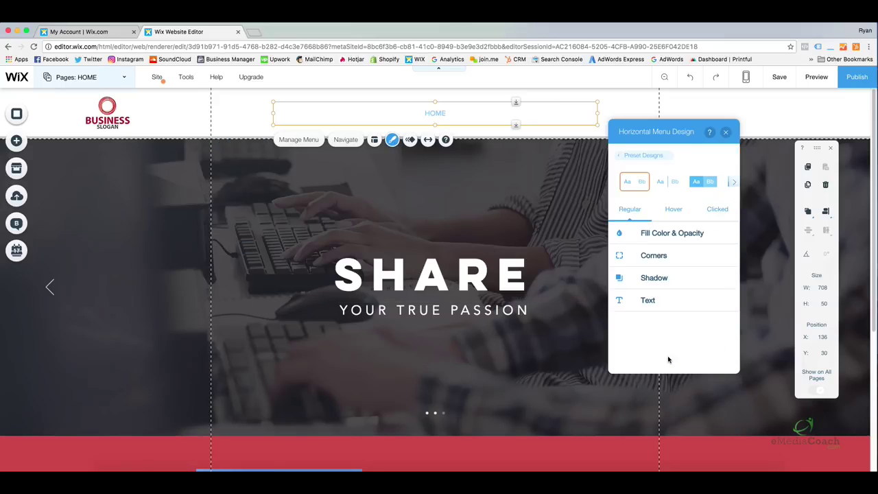
left_click(677, 233)
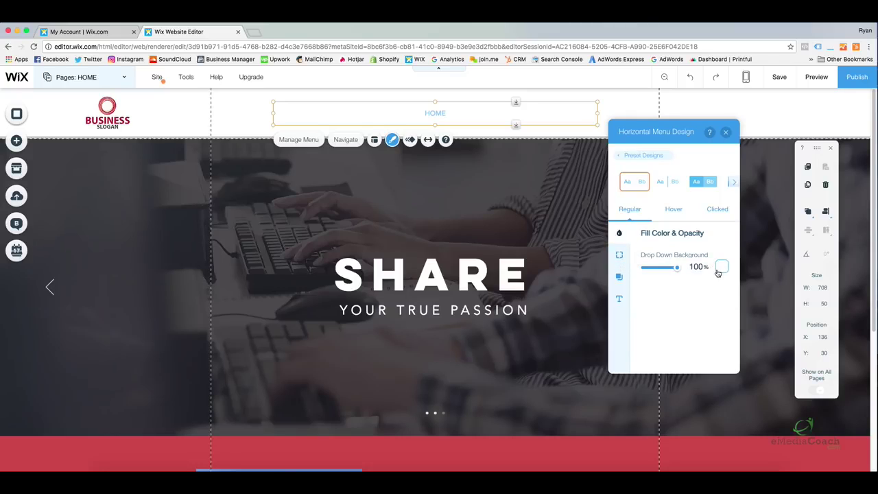
left_click(621, 256)
left_click(619, 275)
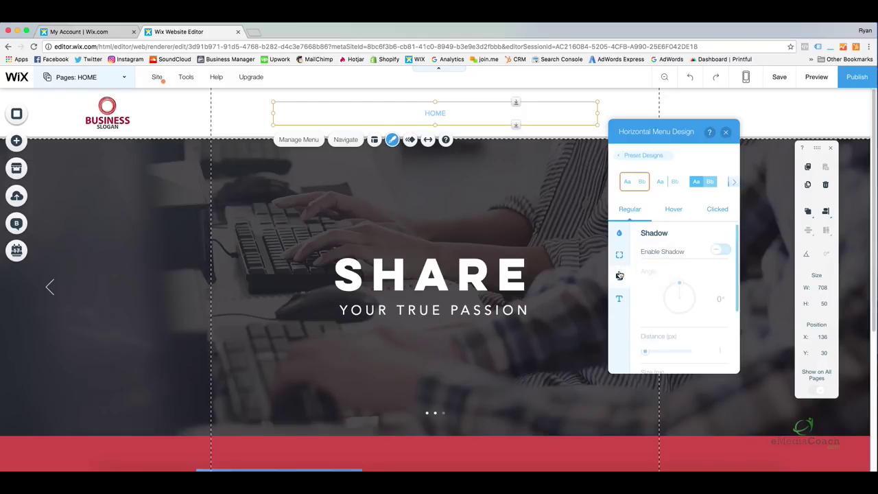
left_click(619, 299)
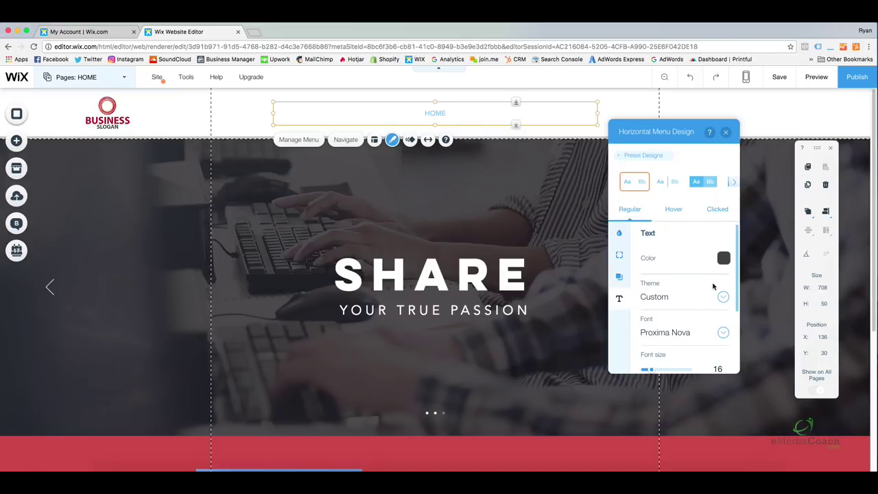
left_click(723, 259)
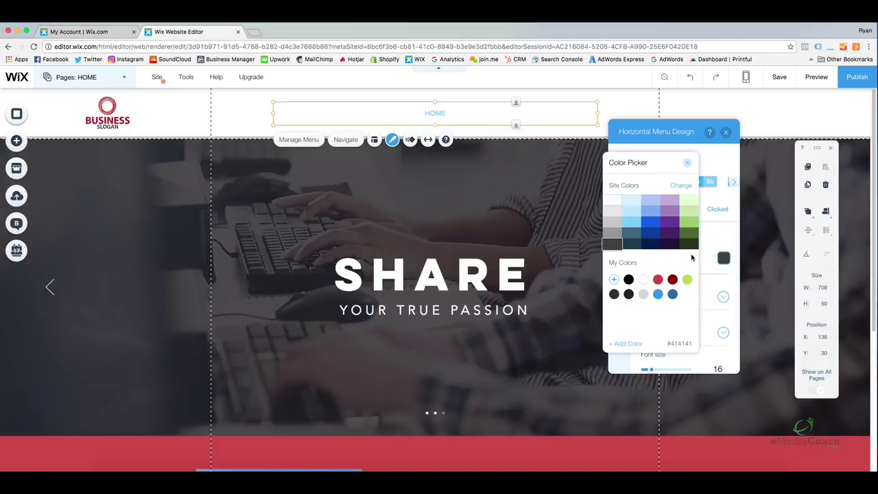
left_click(628, 279)
left_click(687, 162)
scroll(677, 268, "down", 1)
scroll(676, 273, "down", 1)
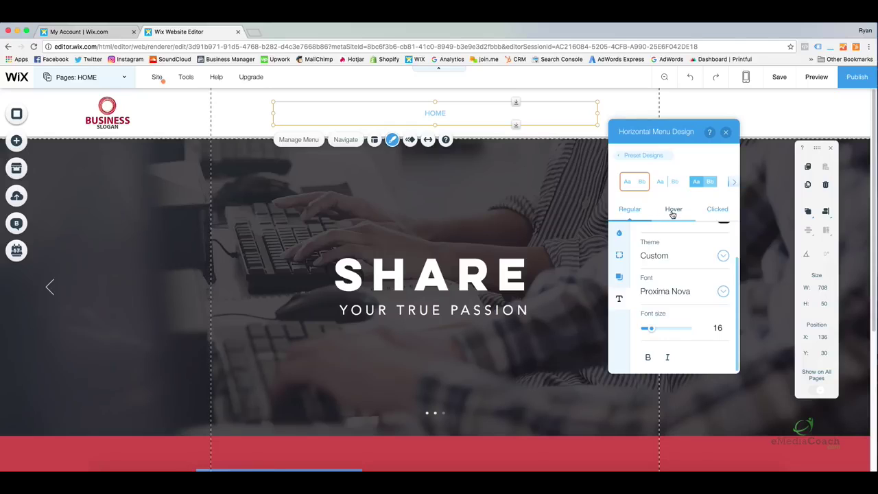
Set the menu's Clicked-state text colour to red #CC4949.
left_click(717, 211)
left_click(724, 259)
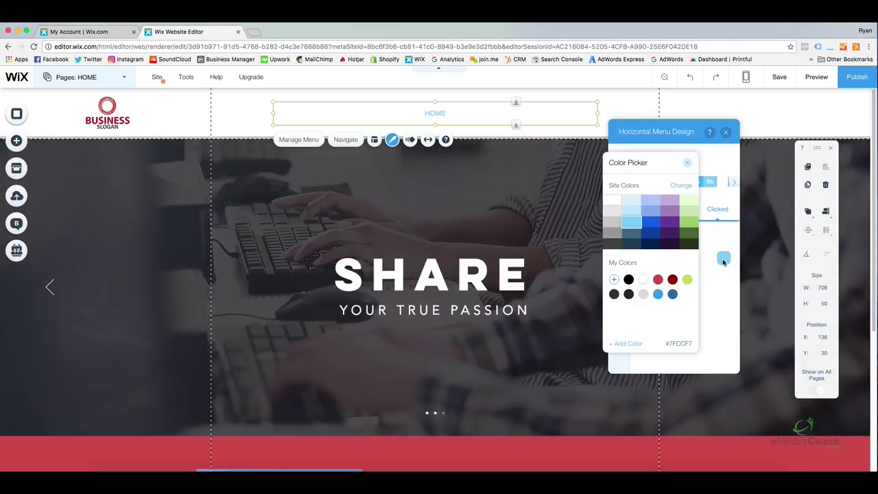
left_click(672, 280)
left_click(658, 280)
left_click(687, 162)
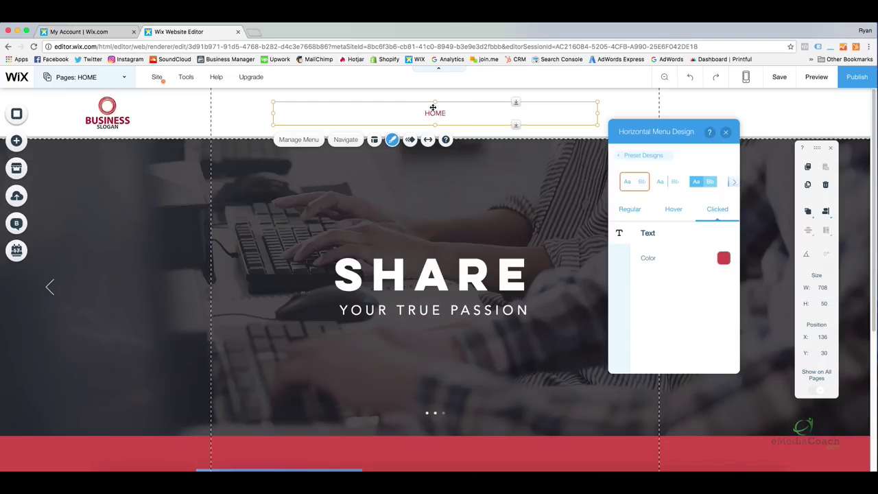
Set the Hover-state text colour to red #CC4949, close the design panel, and reselect HOME.
left_click(685, 217)
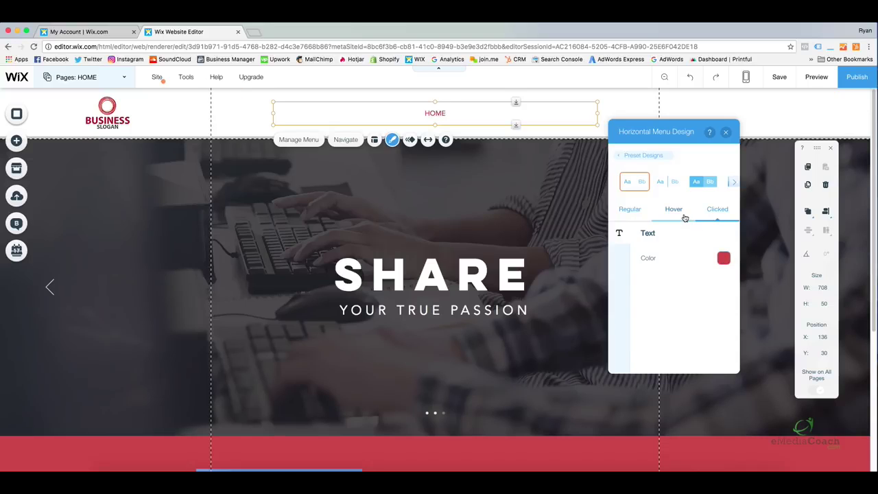
left_click(724, 258)
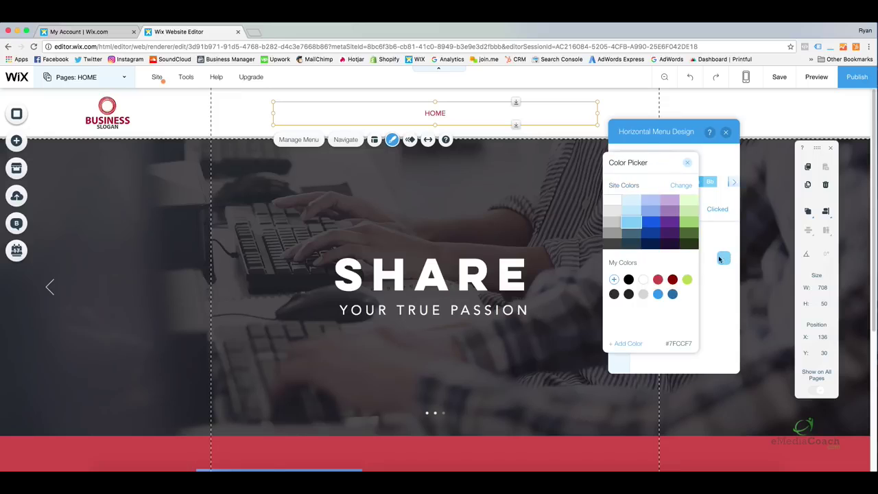
left_click(658, 280)
left_click(723, 258)
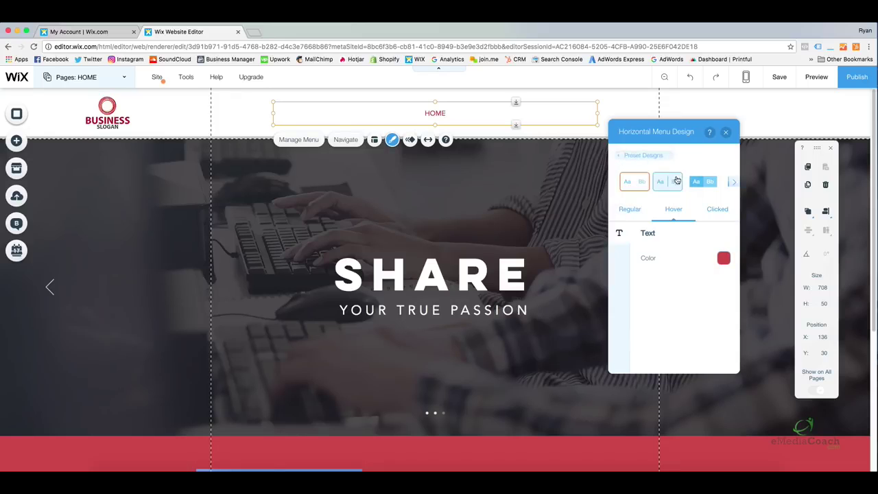
left_click(726, 132)
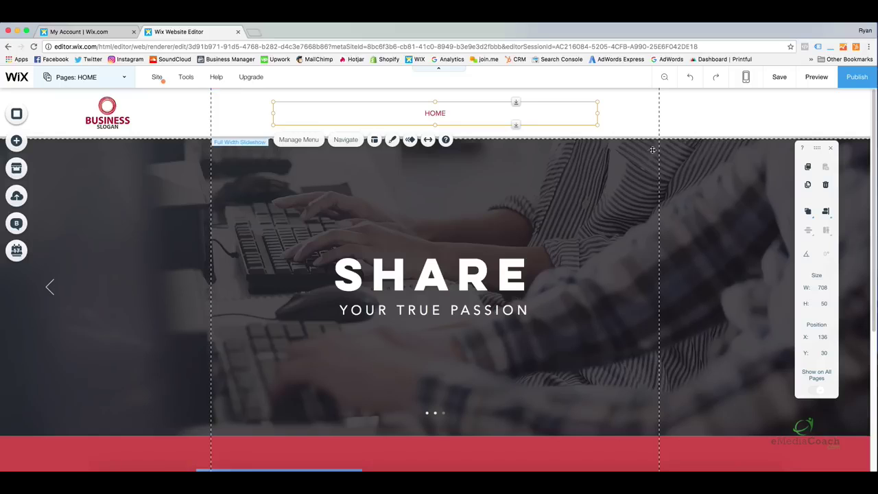
left_click(613, 123)
left_click(480, 113)
Nudge the HOME menu left, then bring up the Pages list's Page, Link and Menu Header choices.
left_click_drag(466, 114, 452, 112)
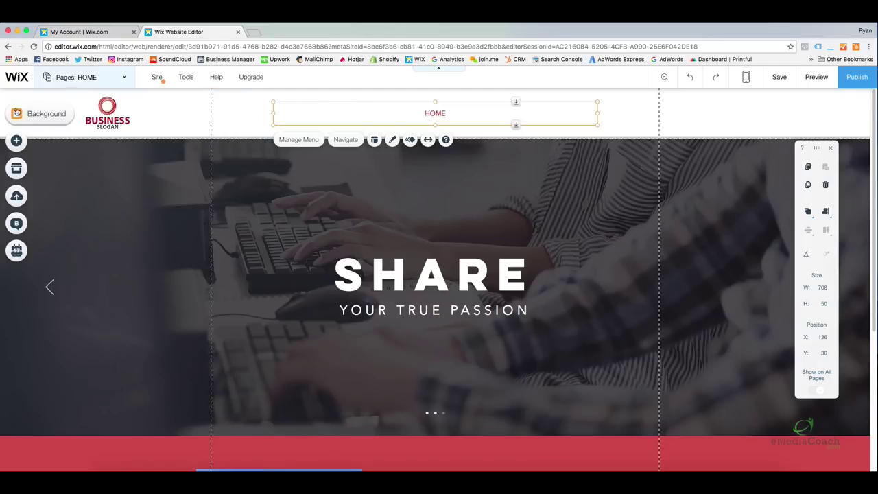
left_click(88, 80)
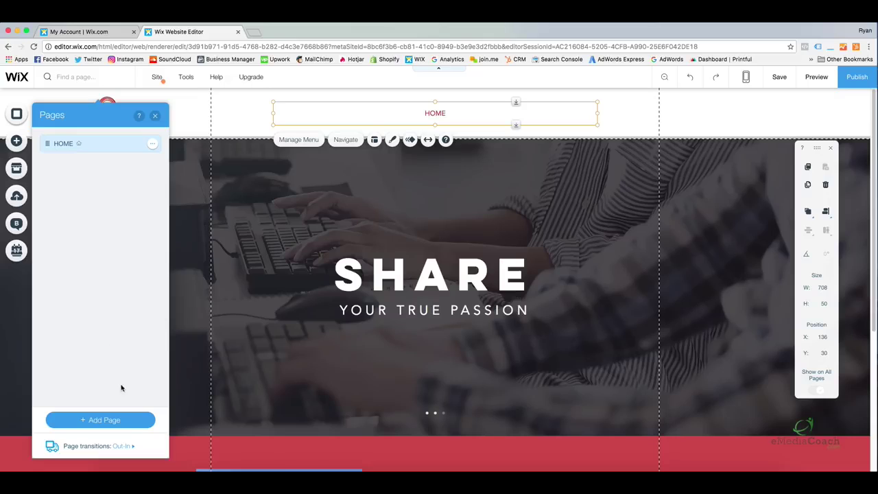
left_click(124, 420)
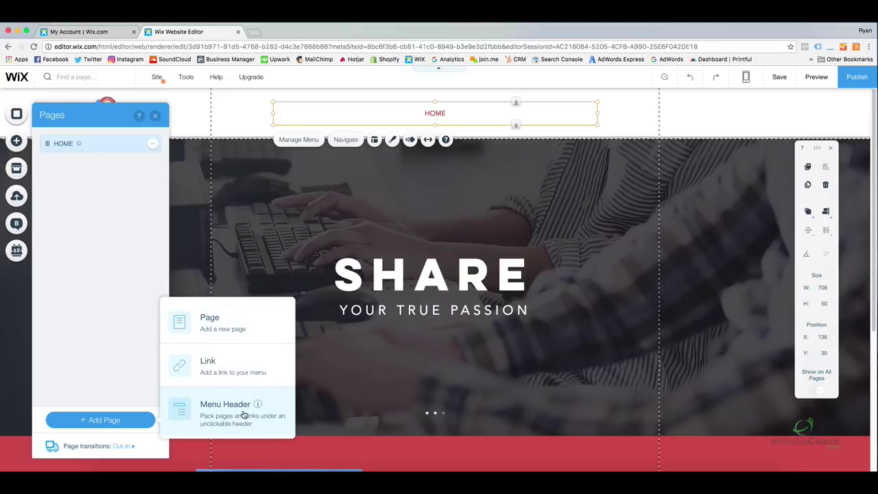
mouse_move(257, 406)
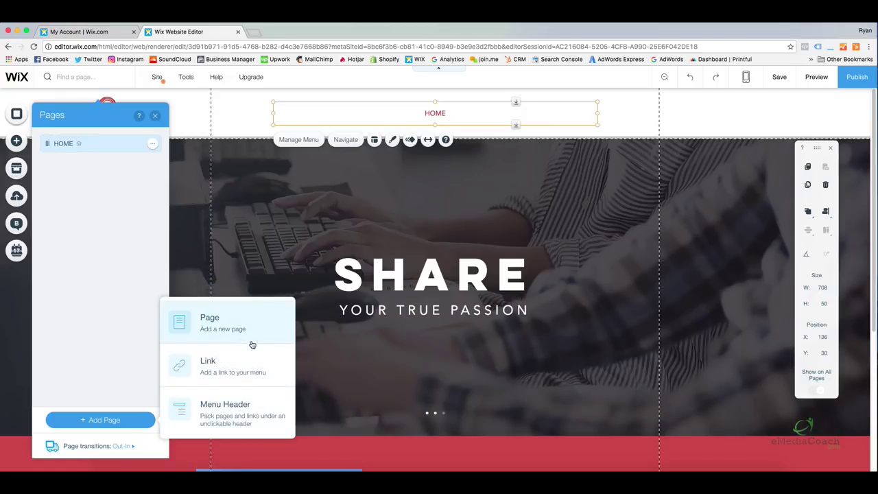
Add a new blank page named ABOUT.
left_click(237, 326)
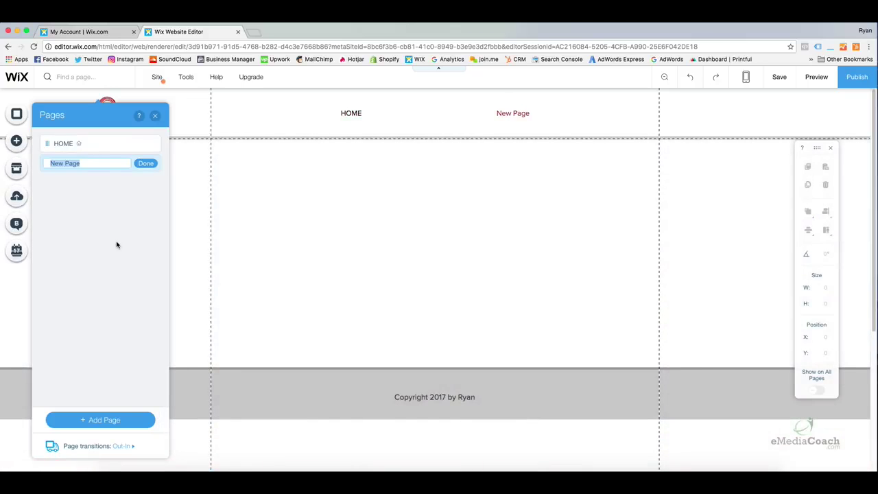
left_click(89, 161)
triple_click(90, 161)
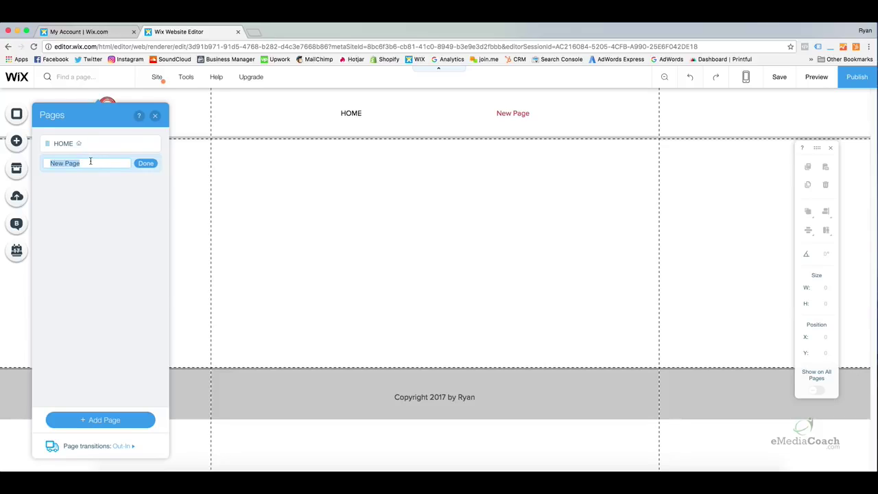
type("AB")
left_click(146, 165)
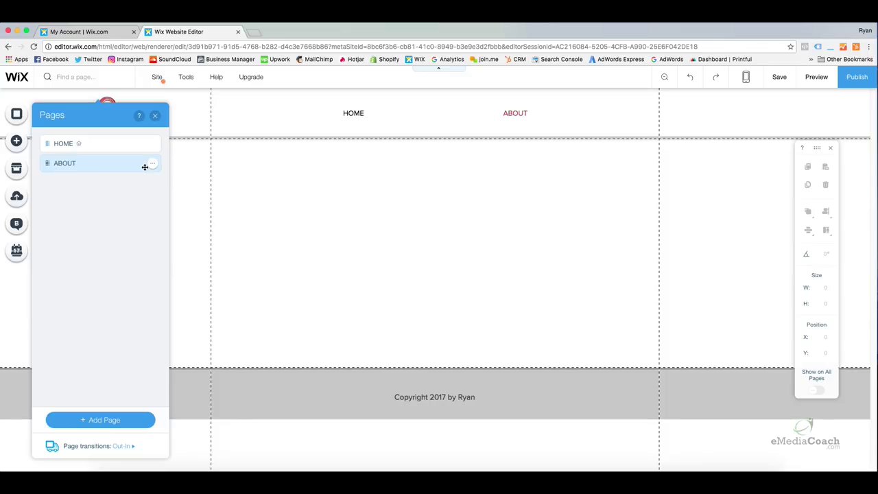
Add a CONTACT page and drag it below ABOUT in the Pages list.
left_click(109, 420)
left_click(196, 333)
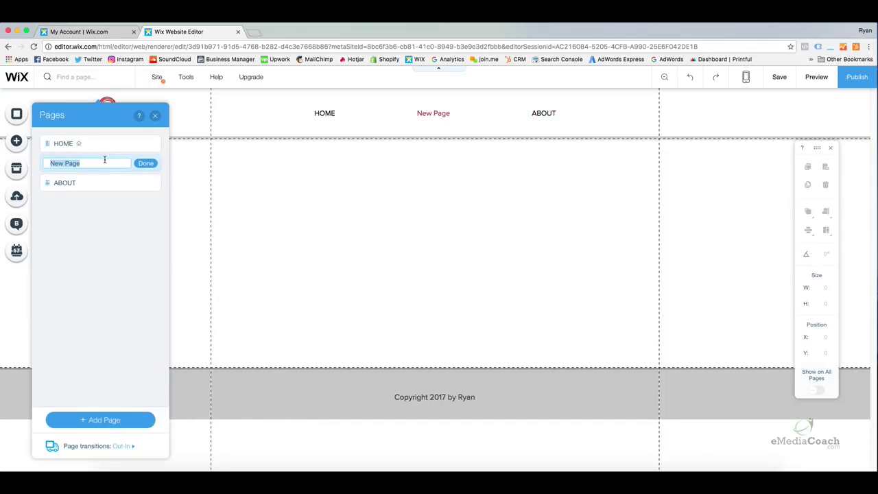
type("CONTACT")
left_click(144, 163)
mouse_move(45, 162)
left_mouse_down()
mouse_move(47, 174)
mouse_move(46, 151)
mouse_move(47, 178)
mouse_move(47, 161)
left_mouse_up()
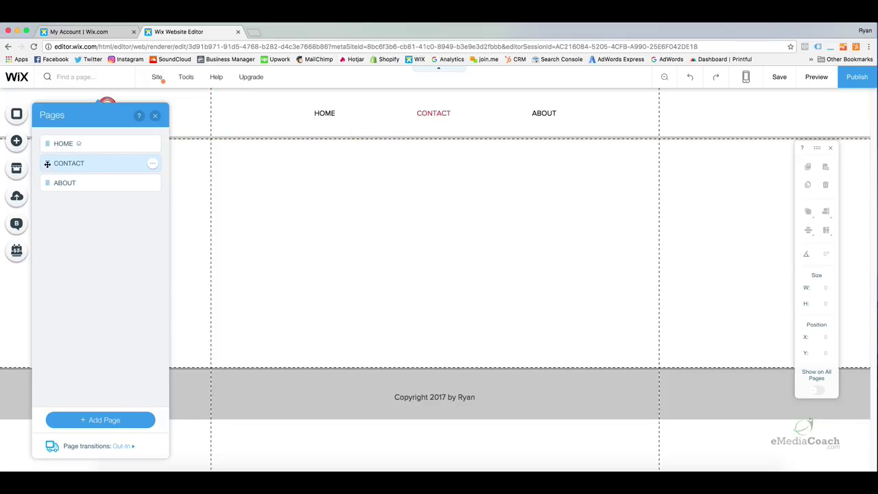
left_click_drag(48, 164, 47, 177)
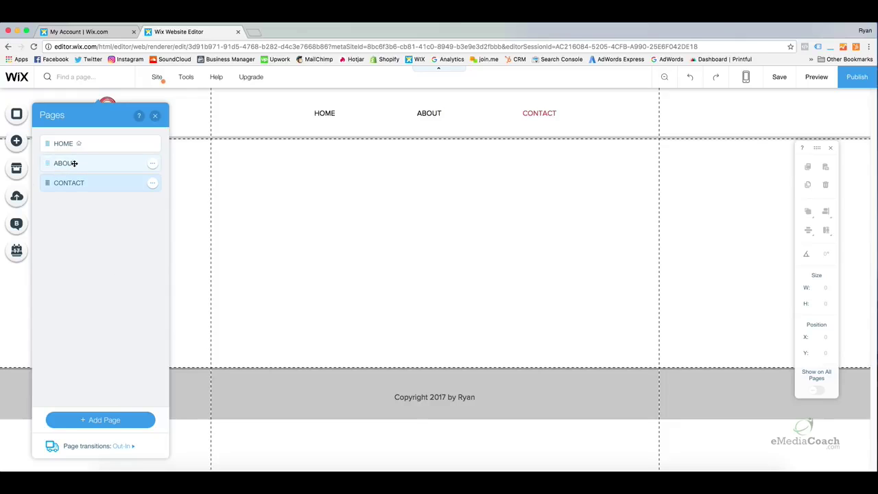
Add a page named FAQ and drag it under ABOUT to make it a subpage.
left_click(108, 420)
left_click(210, 333)
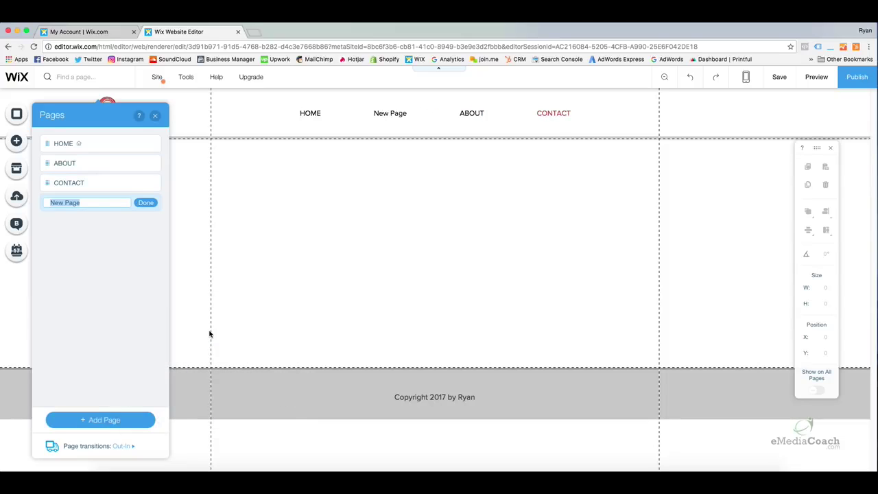
type("FAQ")
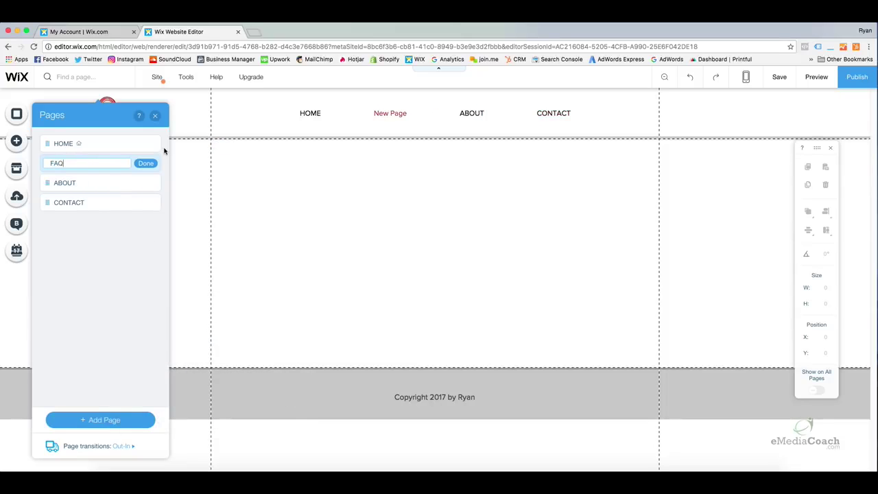
left_click(147, 164)
left_click_drag(48, 163, 47, 181)
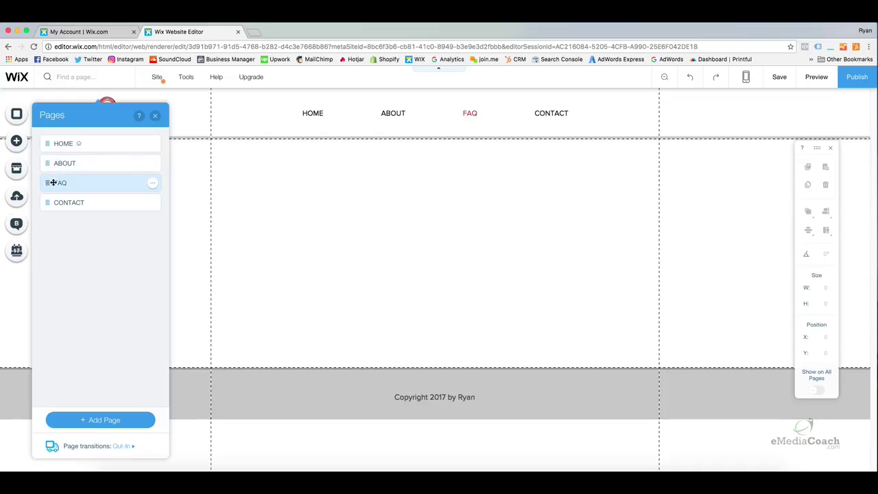
left_click(48, 183)
left_click_drag(48, 183, 70, 182)
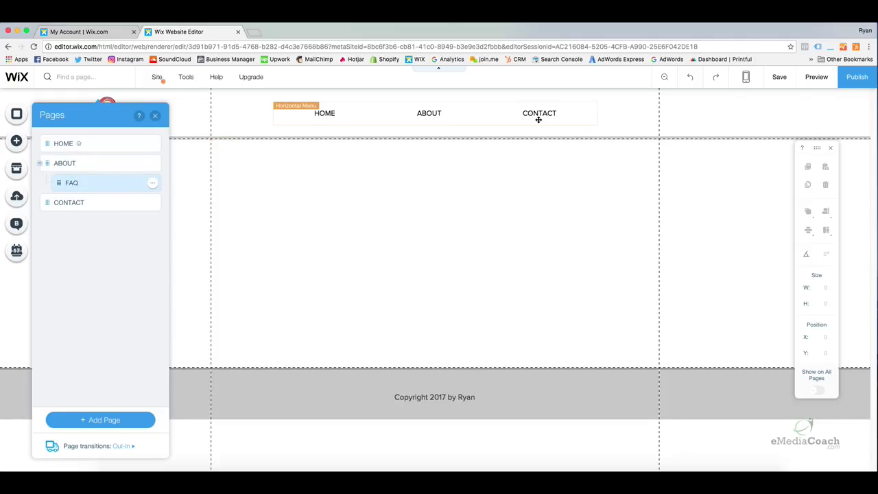
Preview the live site to check the ABOUT menu's FAQ submenu, then return to the editor.
left_click(816, 77)
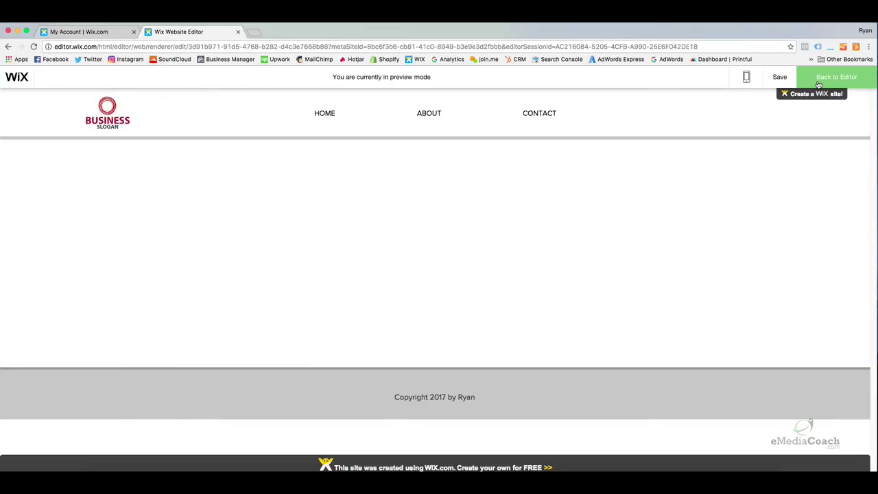
mouse_move(439, 112)
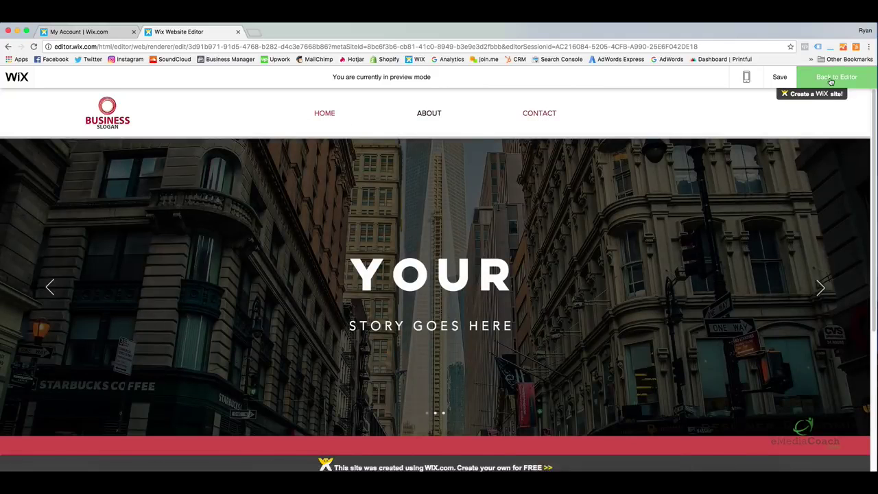
left_click(831, 79)
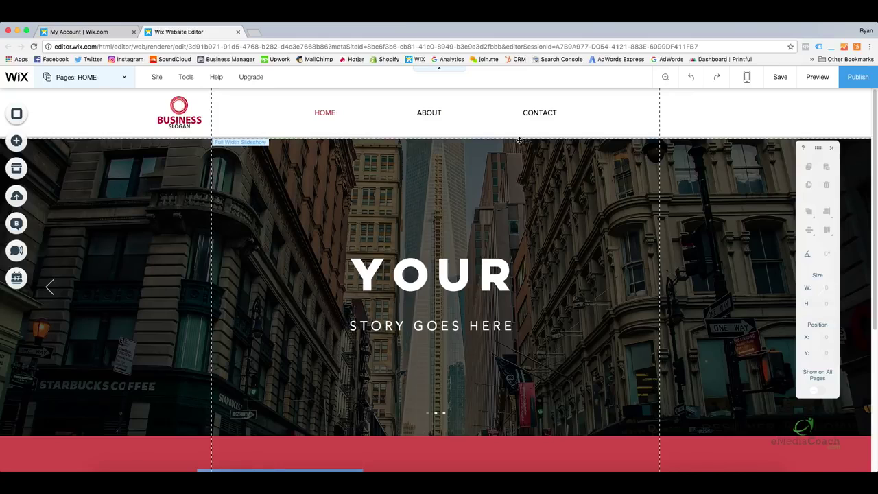
scroll(535, 206, "down", 2)
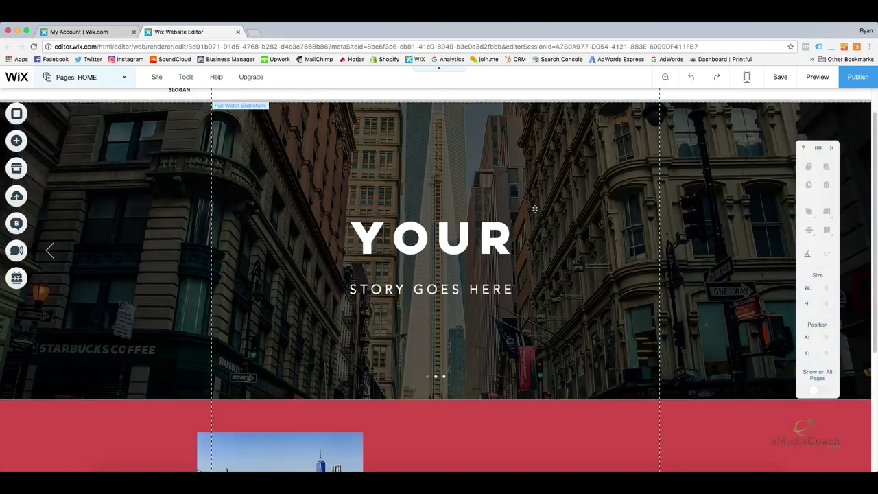
scroll(512, 224, "down", 5)
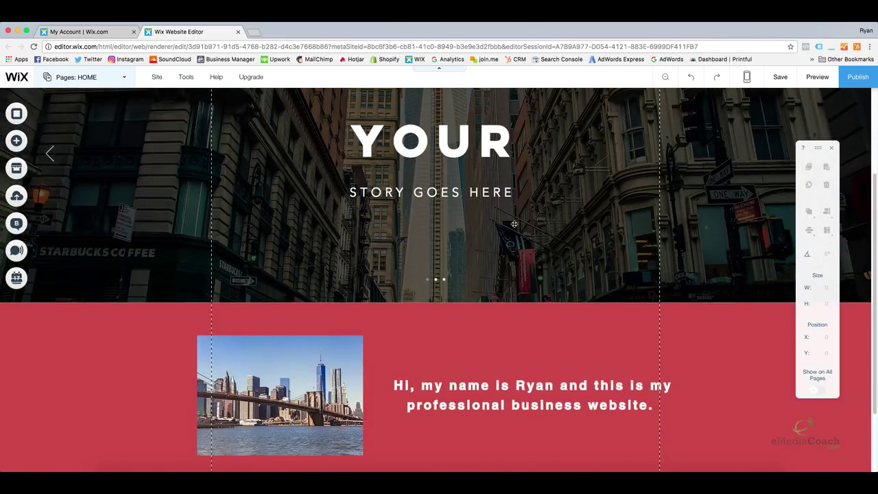
scroll(514, 225, "down", 1)
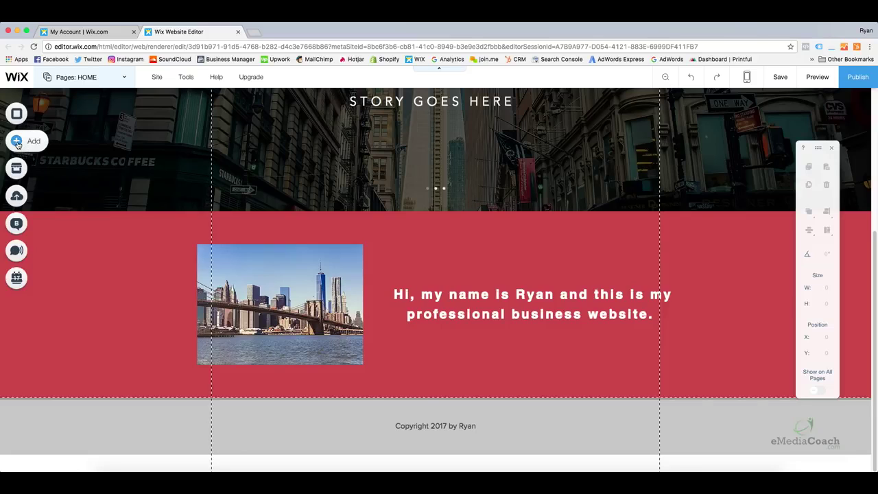
Add a Classic (Black) strip between the red greeting strip and the copyright footer.
left_click(17, 142)
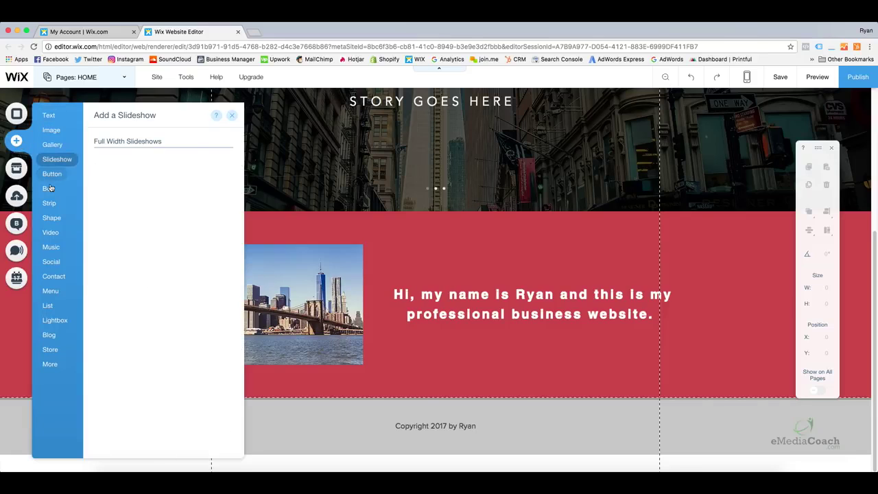
mouse_move(49, 201)
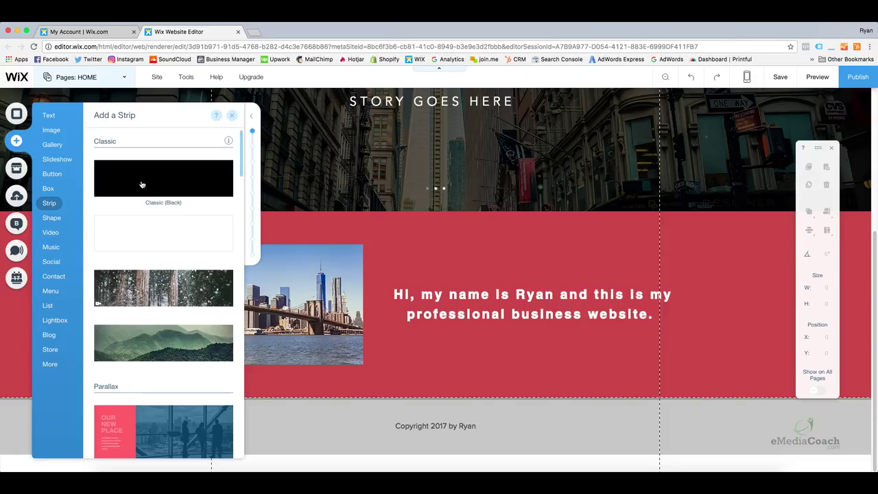
left_click_drag(141, 183, 328, 406)
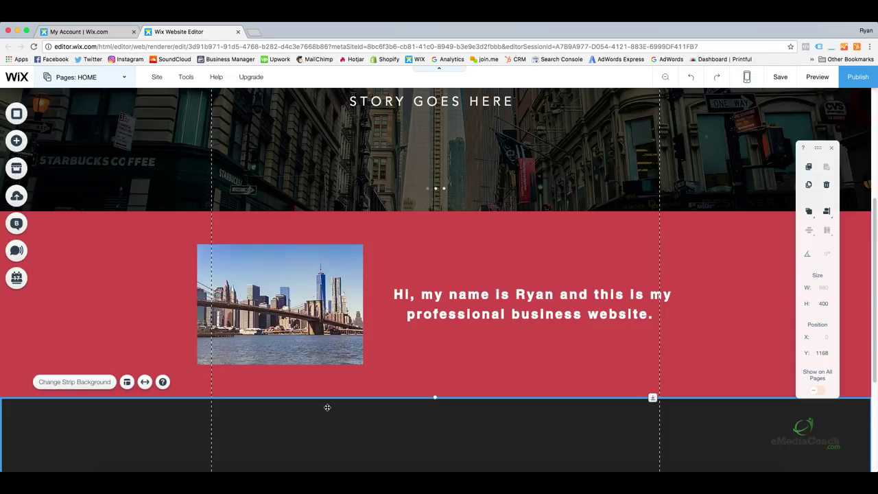
scroll(314, 401, "down", 5)
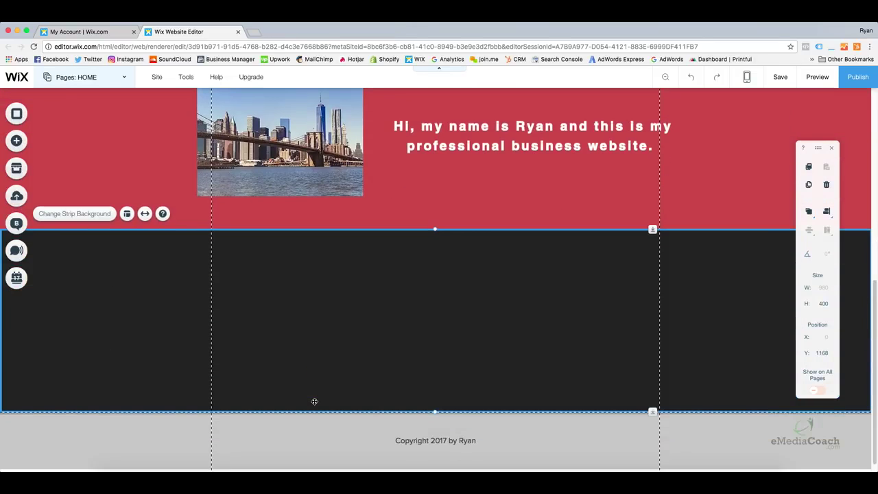
scroll(569, 405, "down", 1)
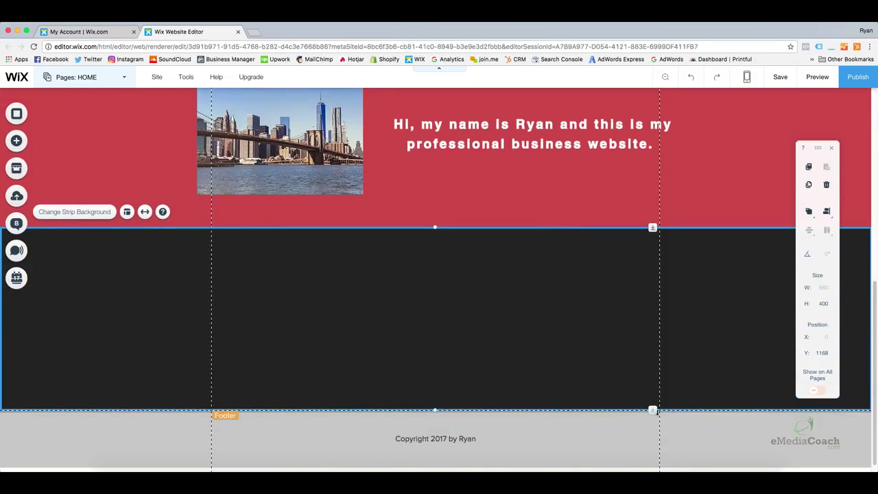
scroll(652, 409, "down", 1)
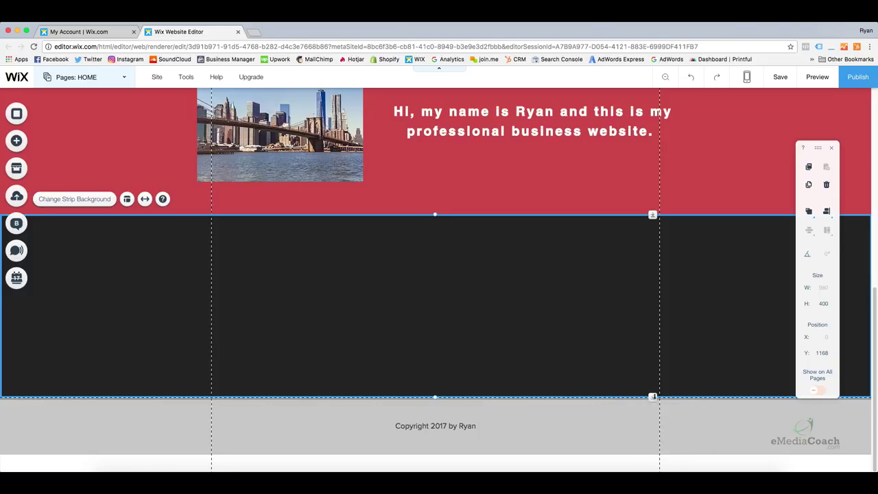
Stretch the new strip to 644 px tall and give it a solid white background.
left_click_drag(652, 396, 657, 470)
left_click_drag(652, 396, 653, 427)
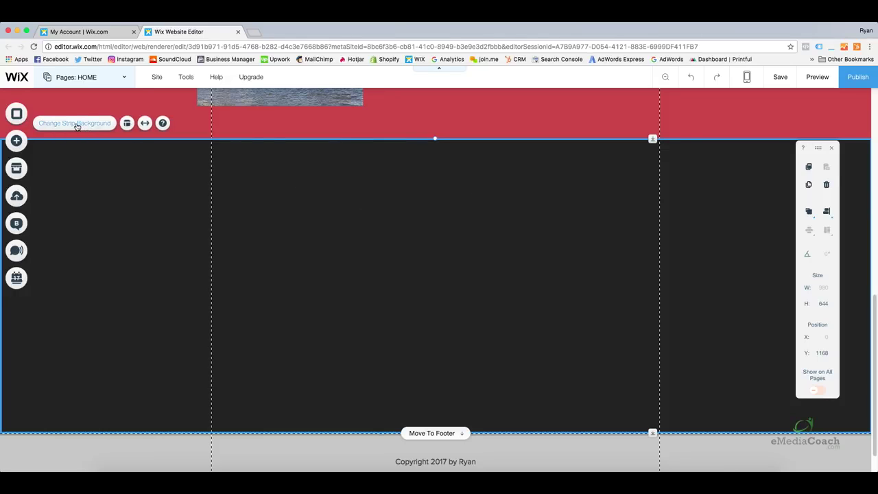
left_click(77, 125)
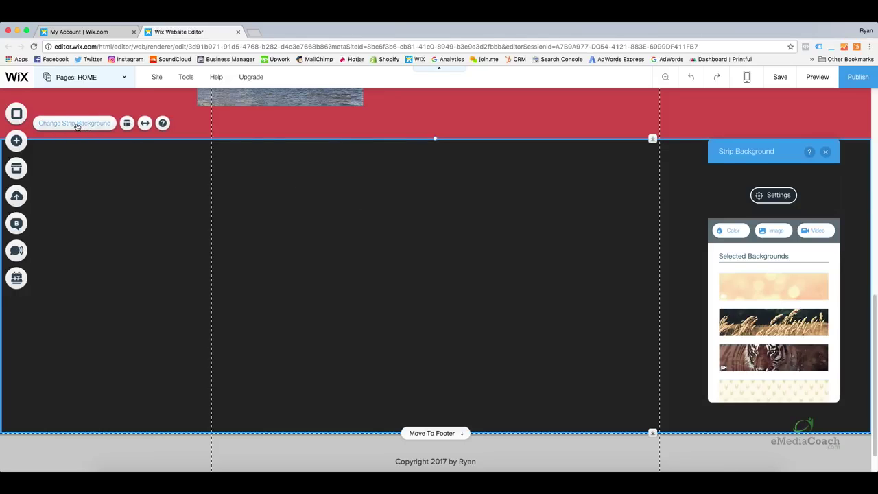
left_click(728, 236)
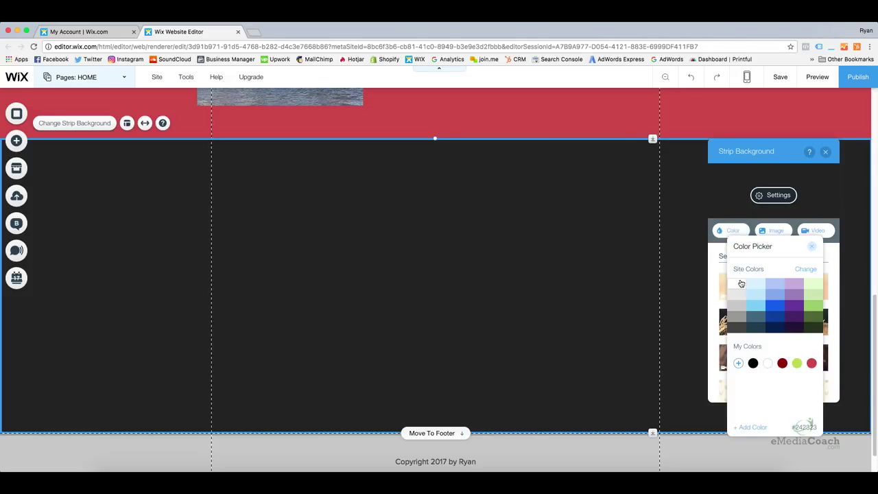
left_click(740, 284)
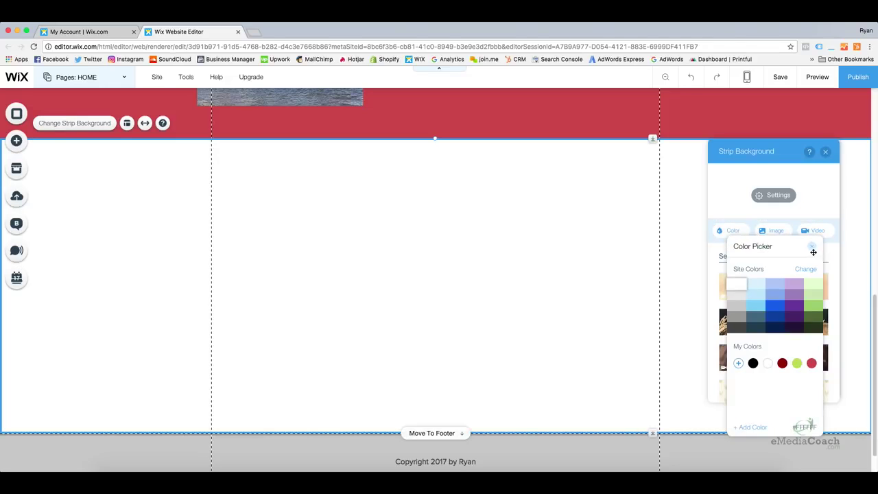
left_click(811, 246)
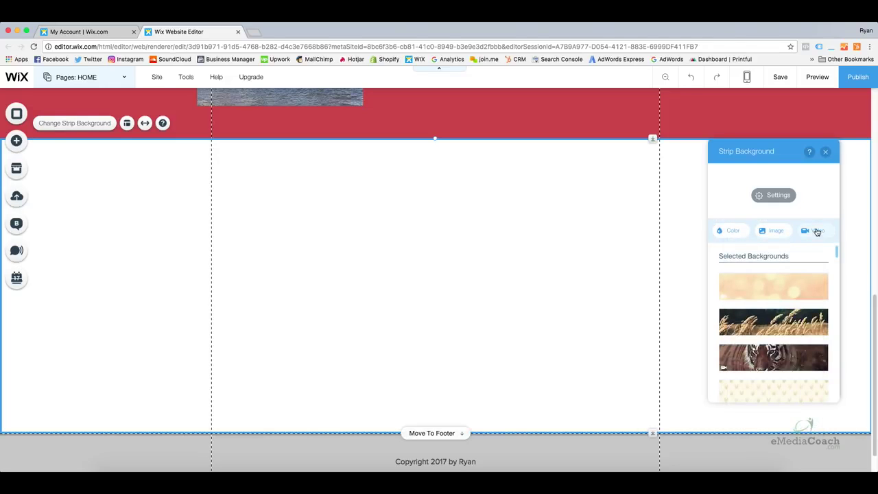
left_click(825, 152)
left_click(582, 142)
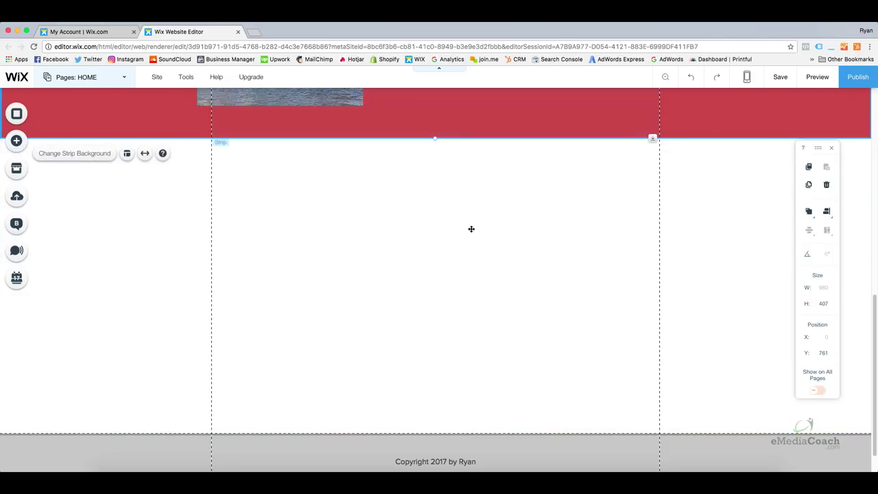
scroll(450, 231, "up", 1)
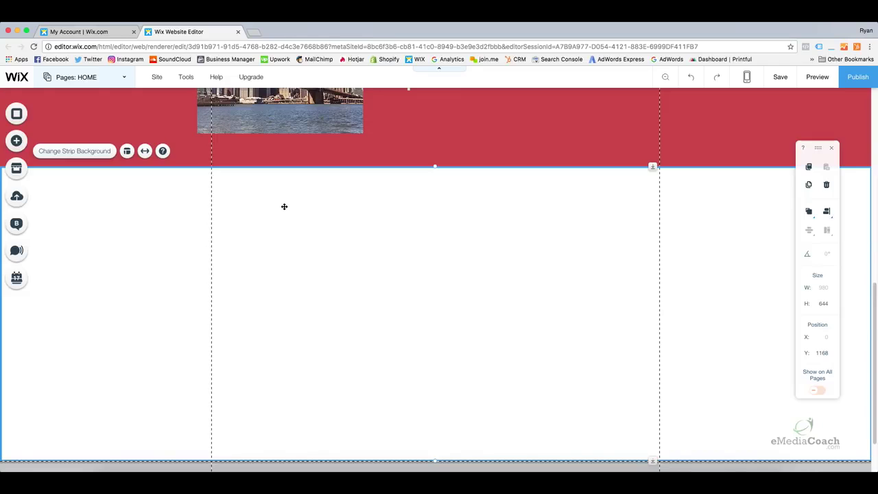
scroll(278, 204, "down", 1)
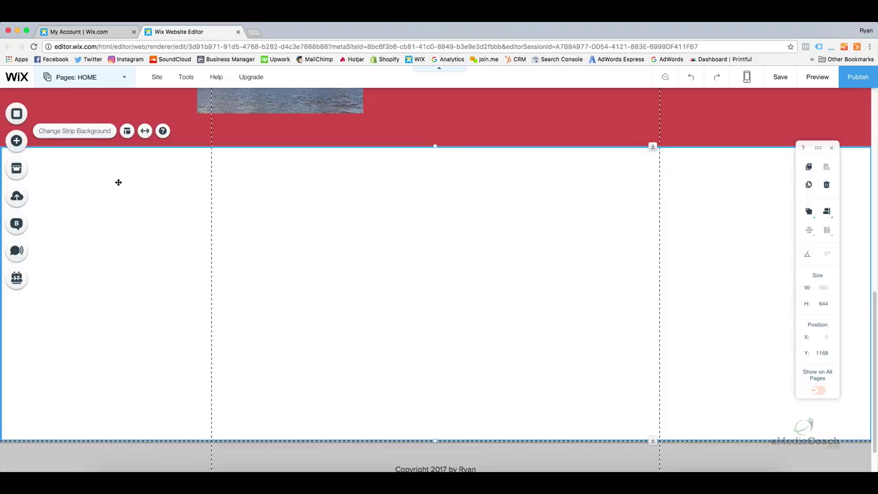
Drop the Book a Service list from Products & Services onto the white strip, nudged slightly lower.
left_click(17, 142)
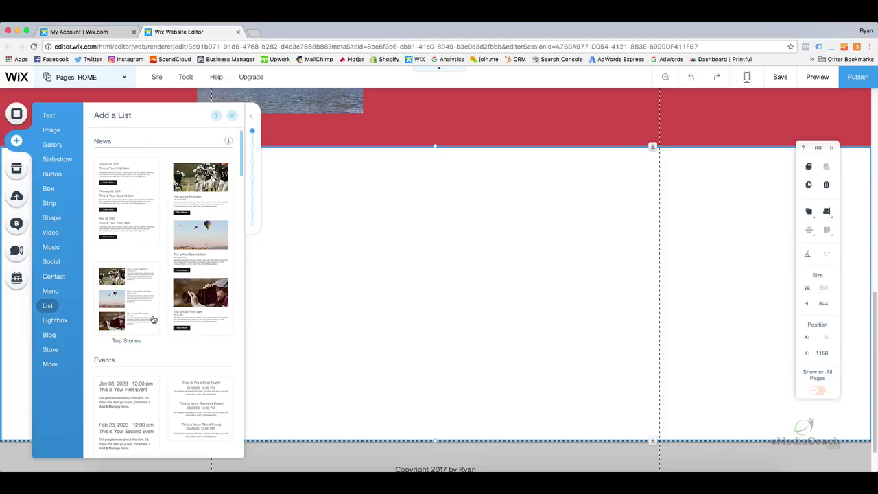
scroll(152, 319, "down", 3)
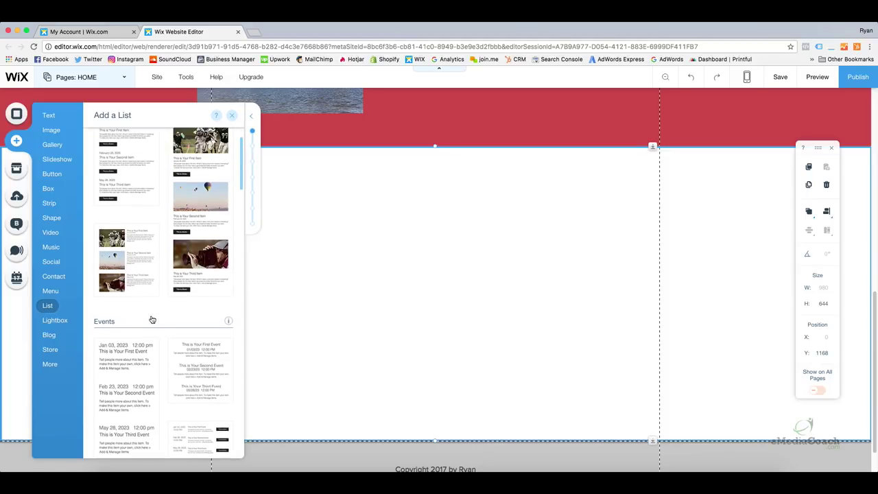
scroll(153, 319, "down", 10)
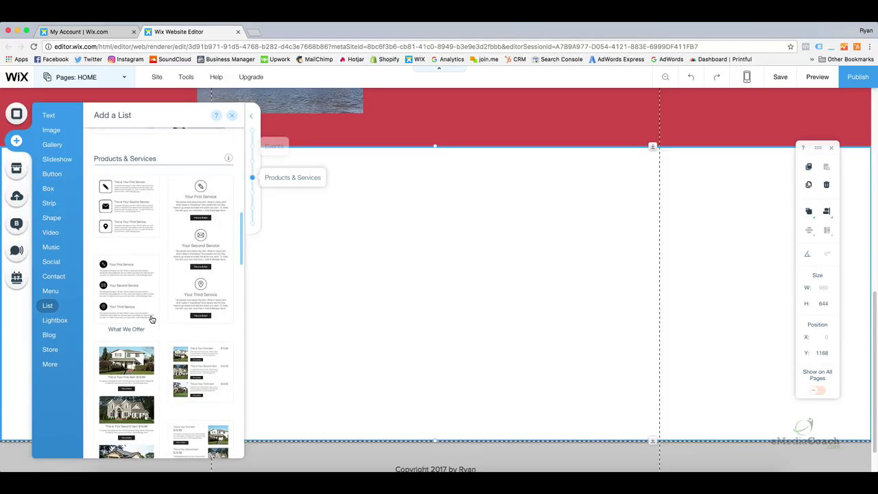
scroll(152, 319, "up", 3)
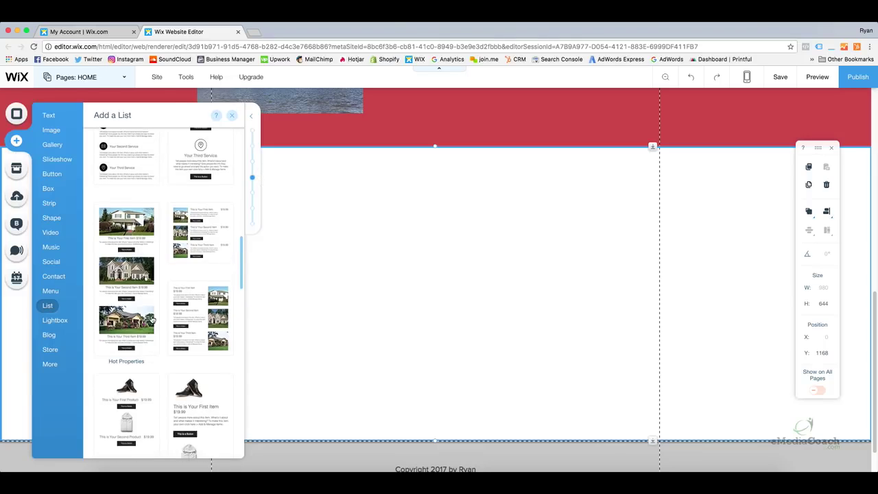
scroll(152, 320, "up", 7)
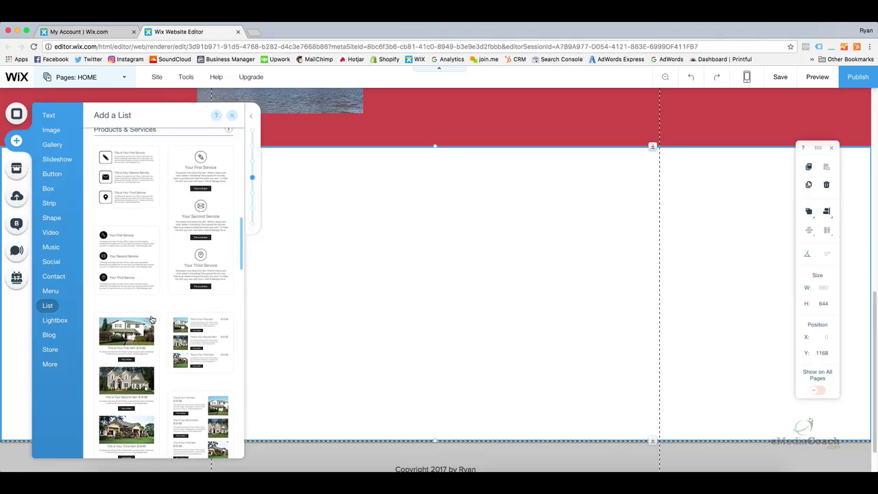
scroll(151, 319, "down", 1)
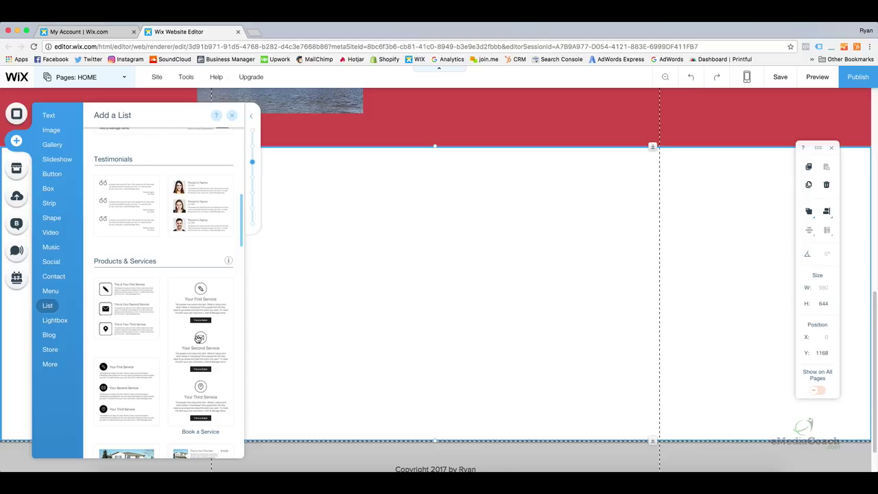
left_click_drag(199, 337, 419, 333)
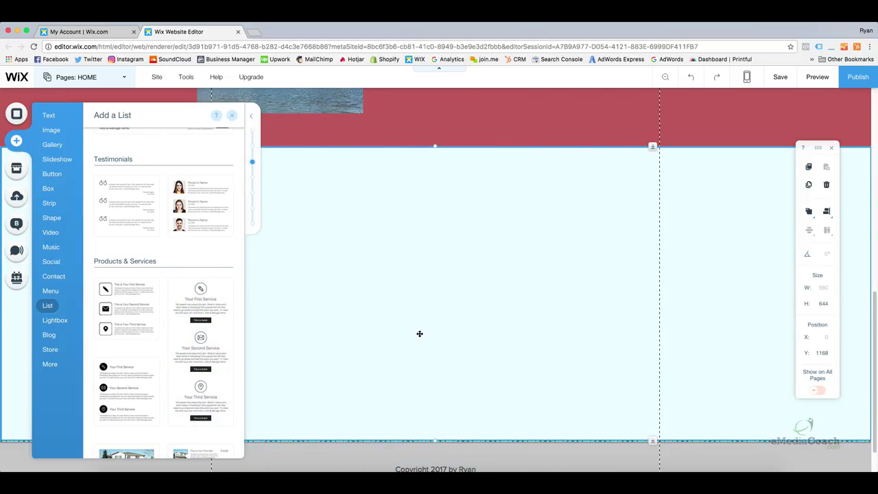
left_click_drag(437, 244, 442, 254)
left_click(544, 284)
Inspect the services list's placement within the white strip, leaving the list selected.
scroll(538, 287, "down", 1)
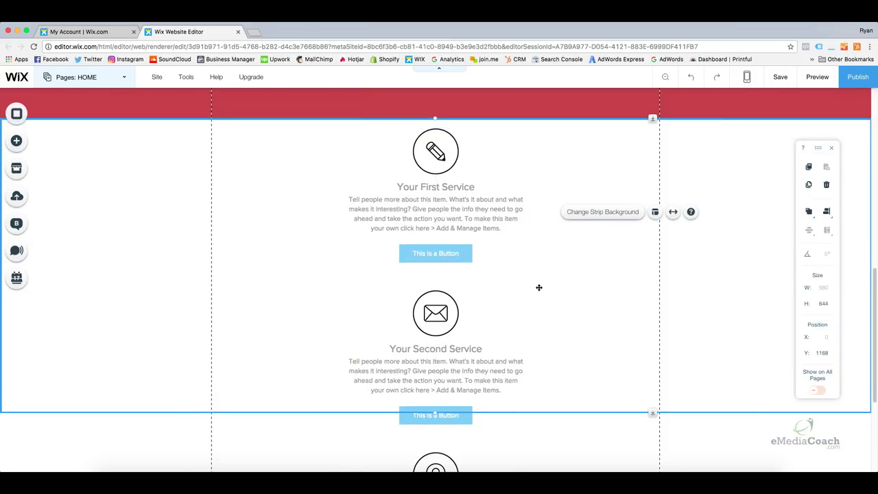
scroll(538, 287, "down", 4)
scroll(537, 291, "up", 2)
scroll(535, 290, "up", 5)
scroll(483, 297, "down", 1)
left_click(466, 295)
left_click(590, 271)
scroll(494, 315, "down", 1)
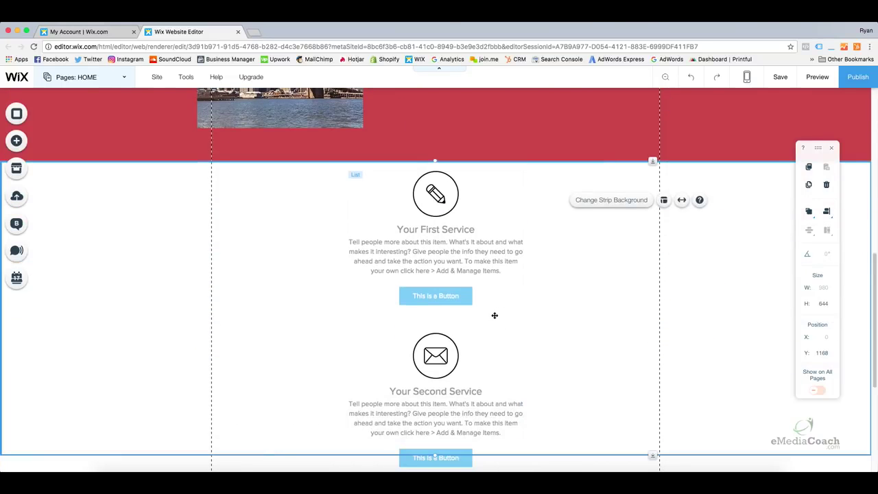
scroll(494, 316, "down", 5)
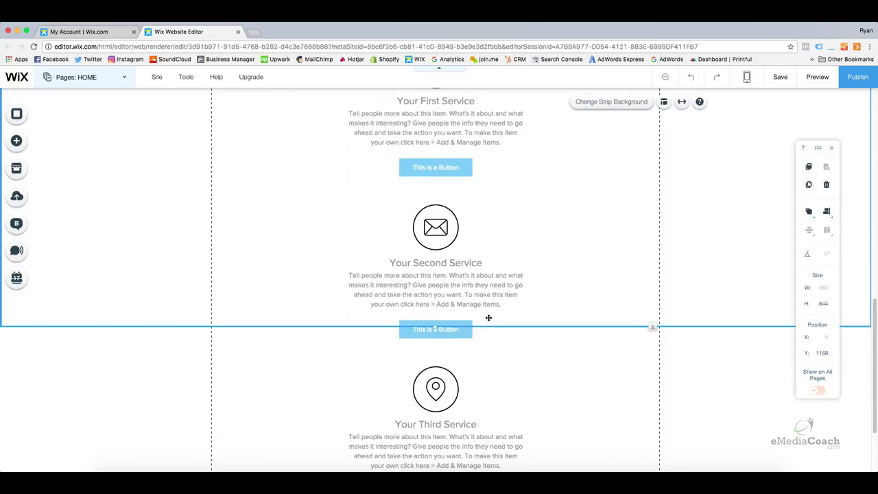
scroll(488, 317, "up", 7)
left_click(456, 306)
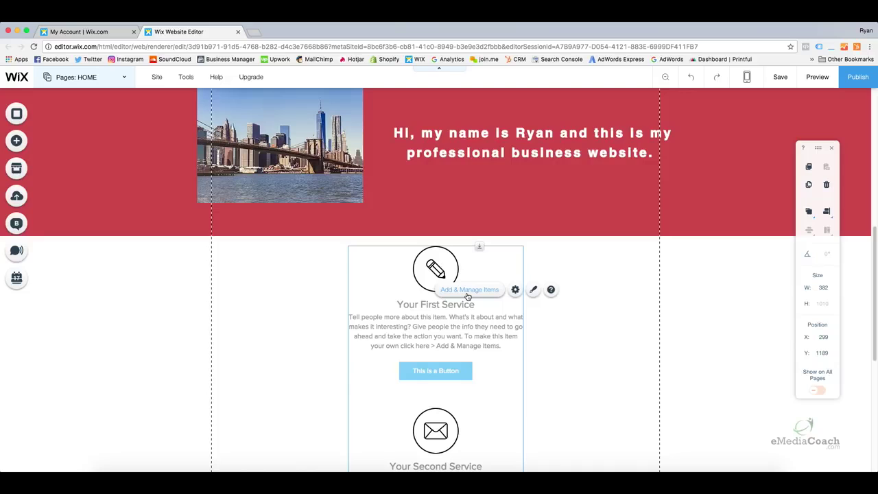
Inspect Your First Service's description in the list's item manager, then close the manager.
left_click(467, 291)
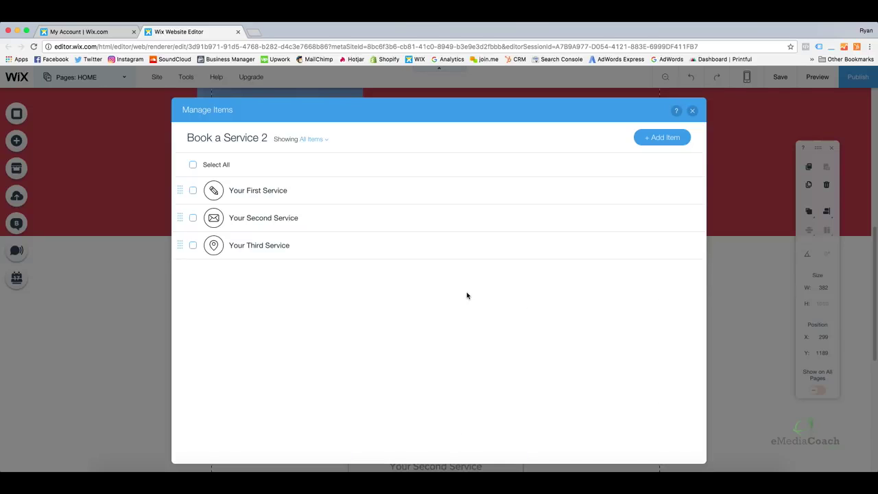
left_click(272, 195)
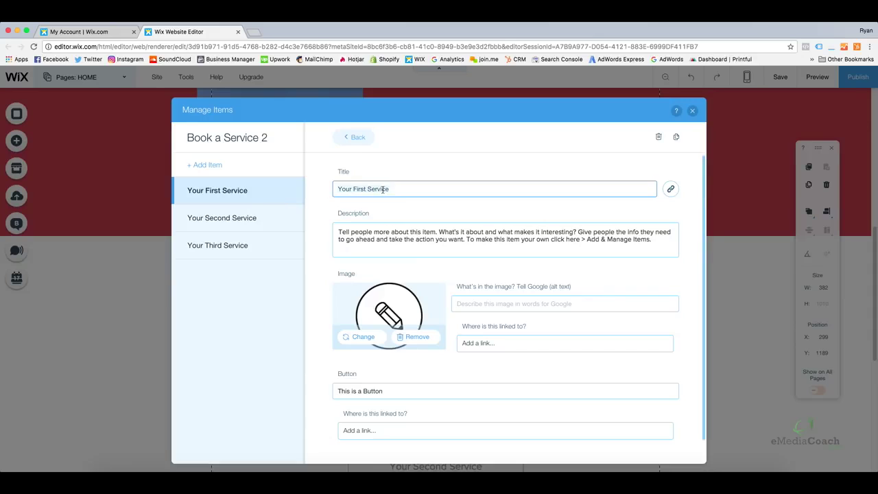
left_click(382, 239)
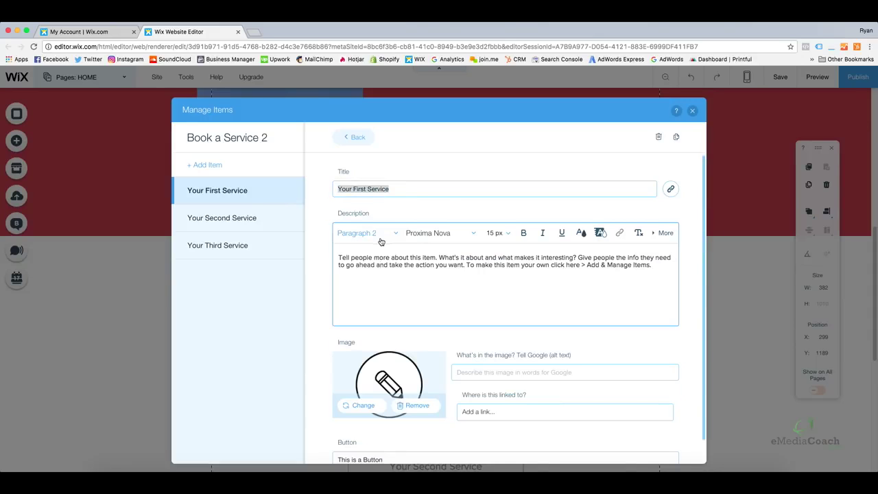
scroll(377, 259, "down", 1)
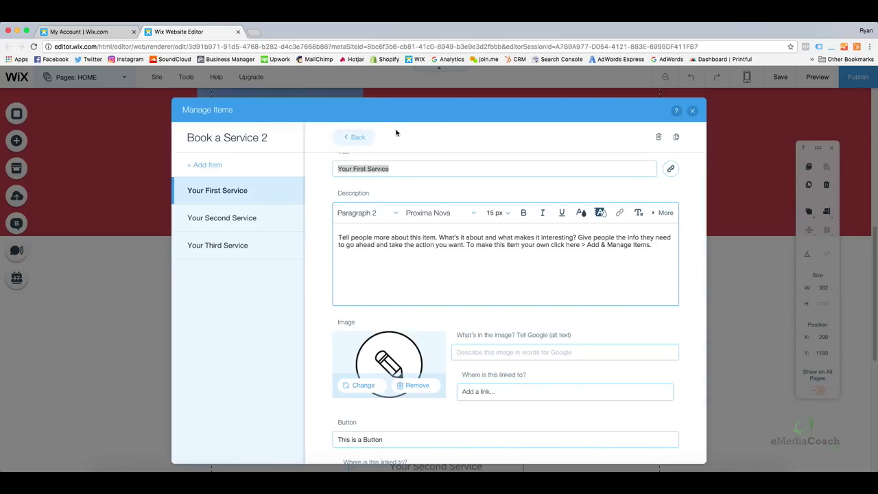
left_click(693, 112)
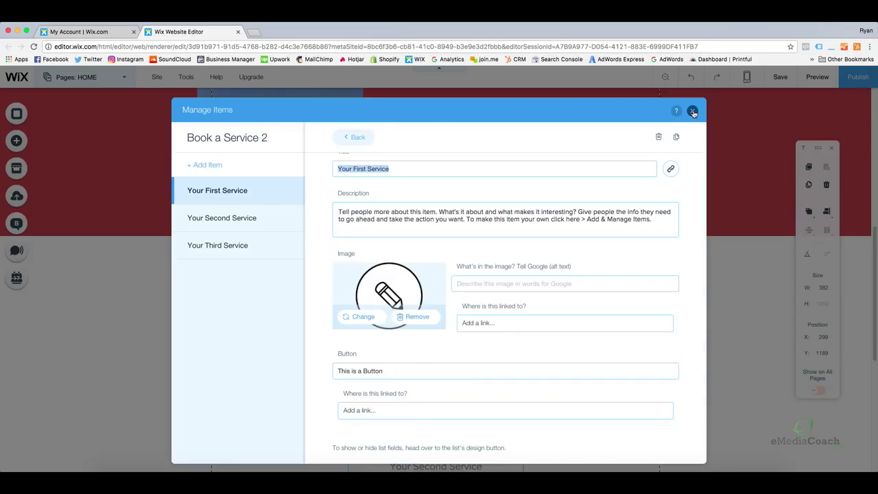
scroll(396, 275, "down", 5)
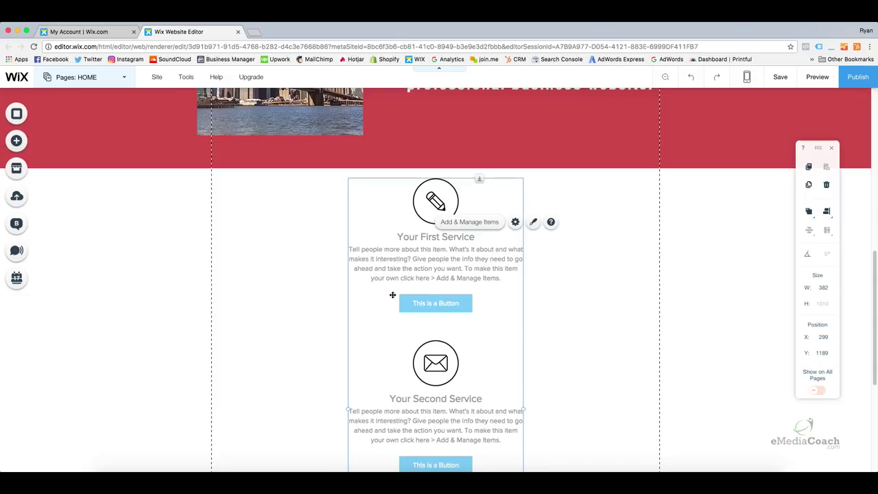
scroll(400, 295, "down", 3)
scroll(401, 295, "up", 5)
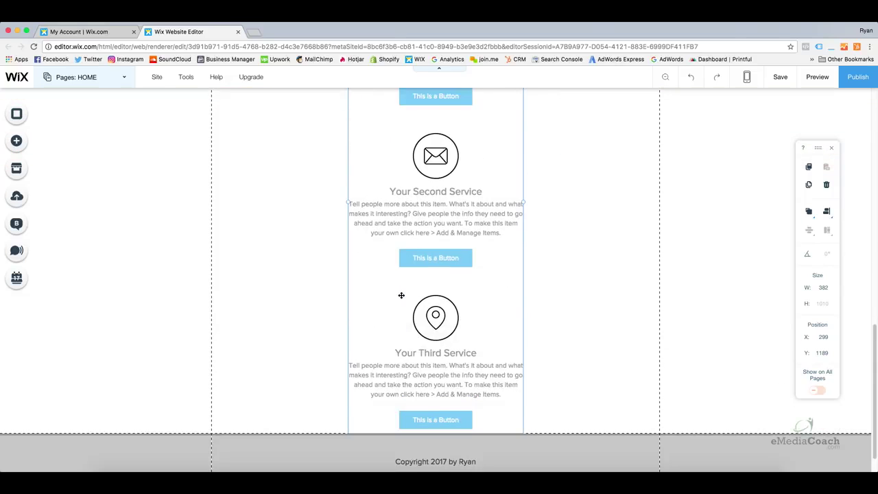
scroll(403, 292, "up", 1)
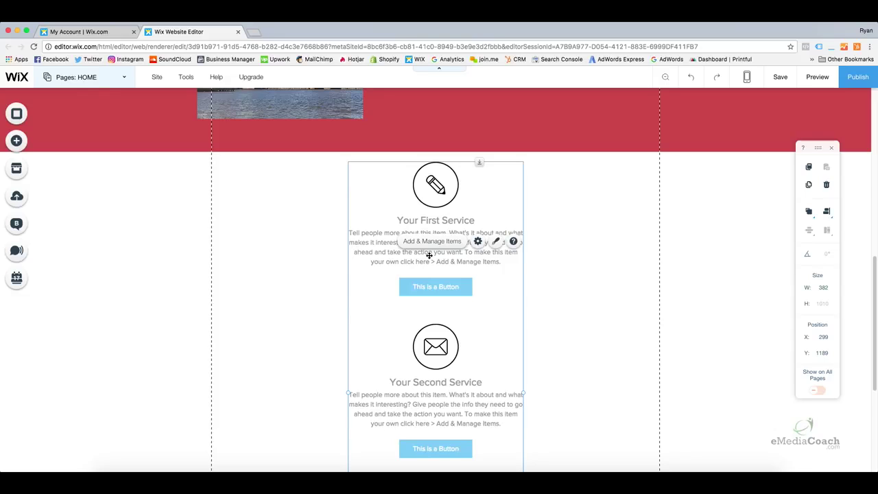
Delete the services list and place a 175 × 175 navy circle at X 0 in the strip.
key("Delete")
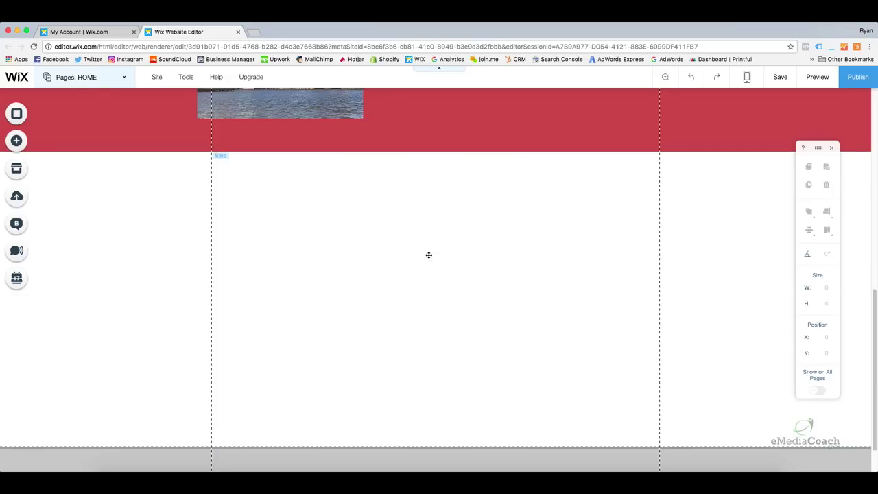
left_click(420, 243)
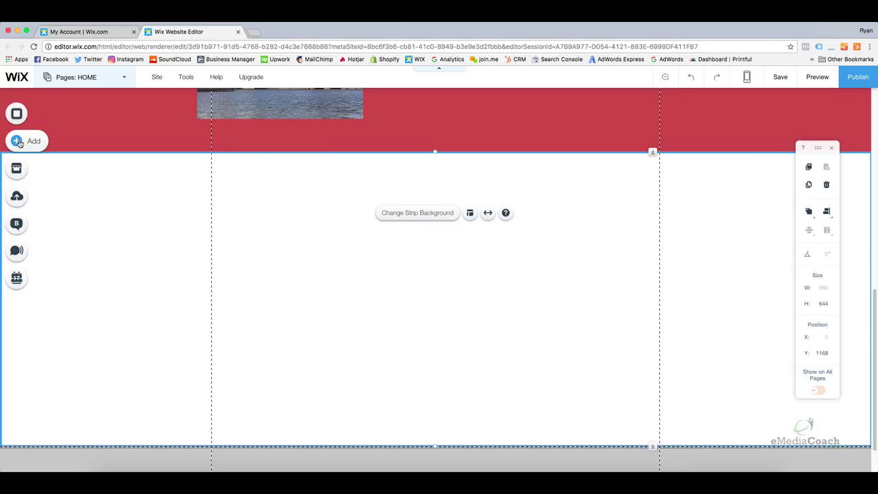
left_click(18, 141)
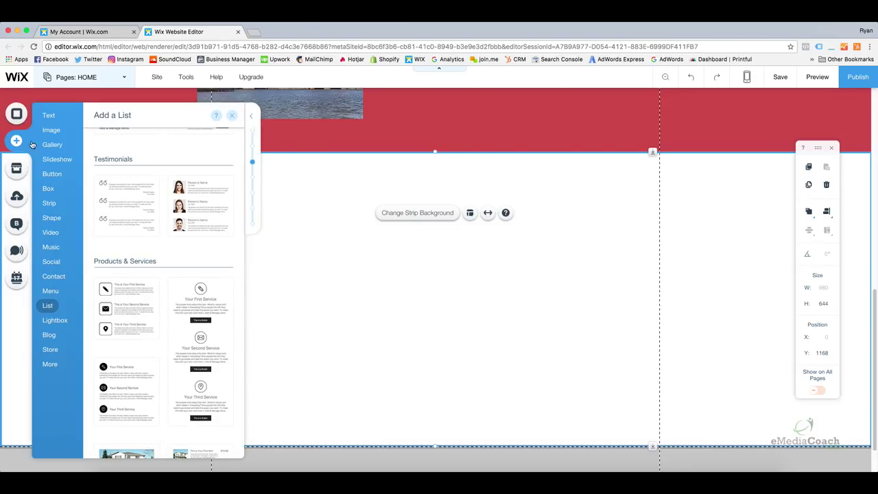
mouse_move(58, 220)
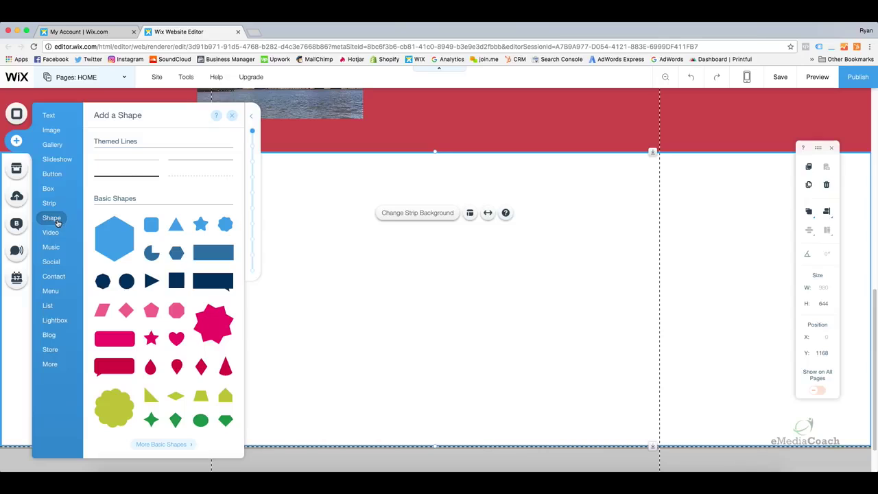
scroll(157, 243, "down", 3)
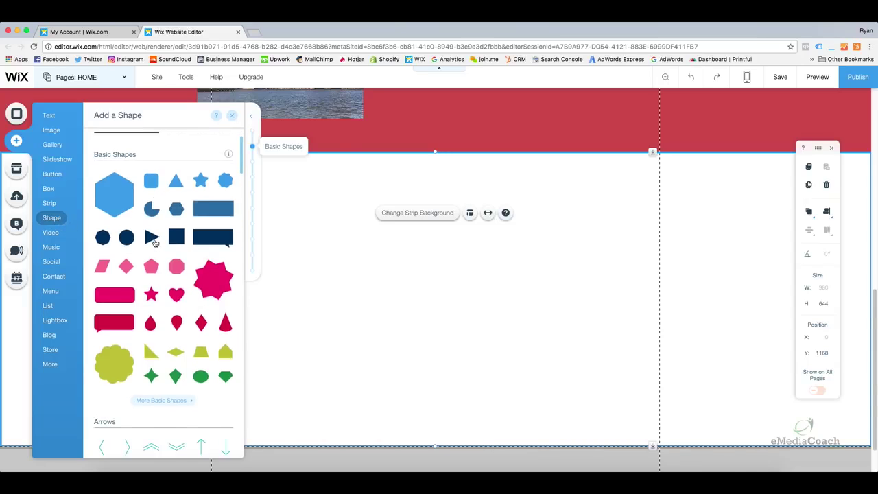
scroll(156, 243, "up", 2)
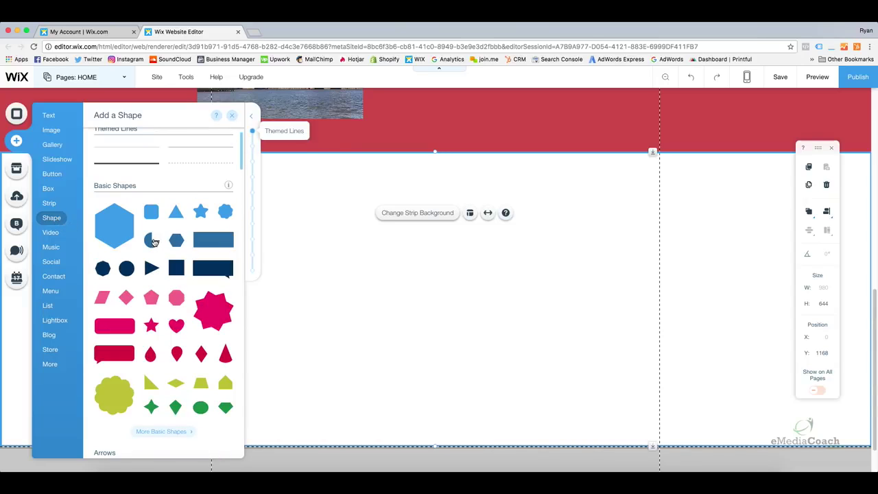
scroll(153, 242, "up", 1)
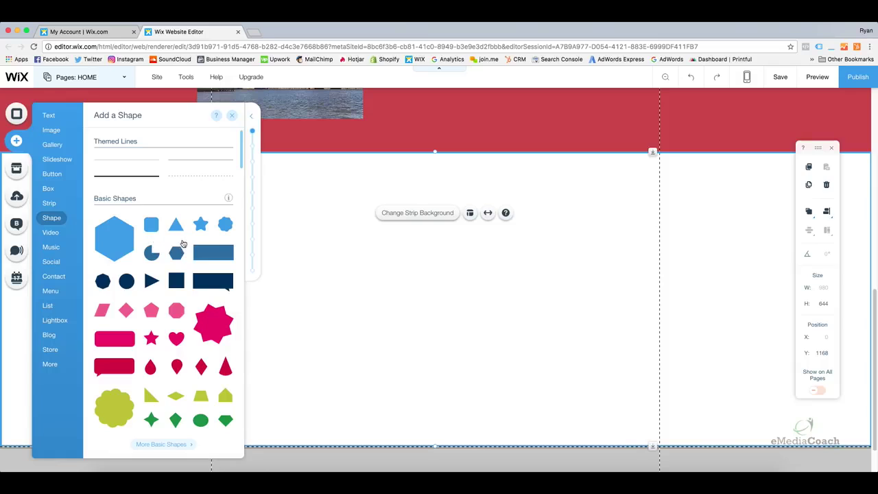
left_click_drag(126, 280, 410, 303)
left_click_drag(376, 255, 256, 249)
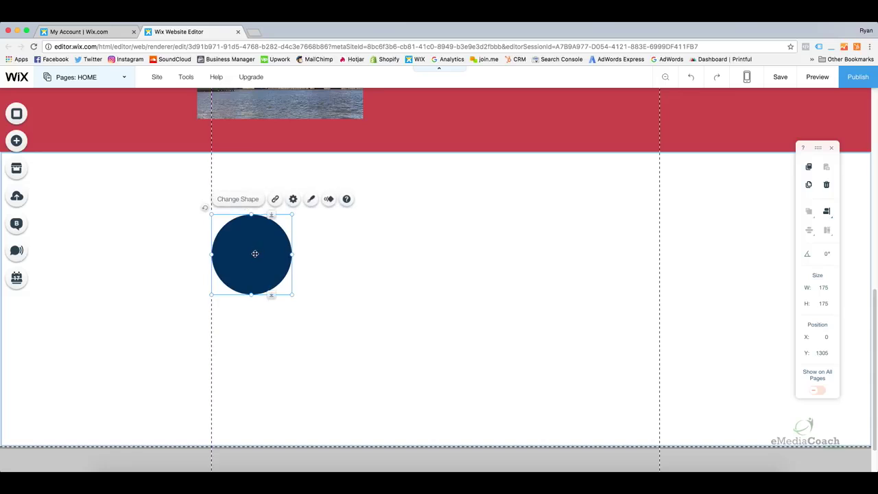
Copy the navy circle twice, placing the copies at the strip's centre and right edge.
left_click(305, 248)
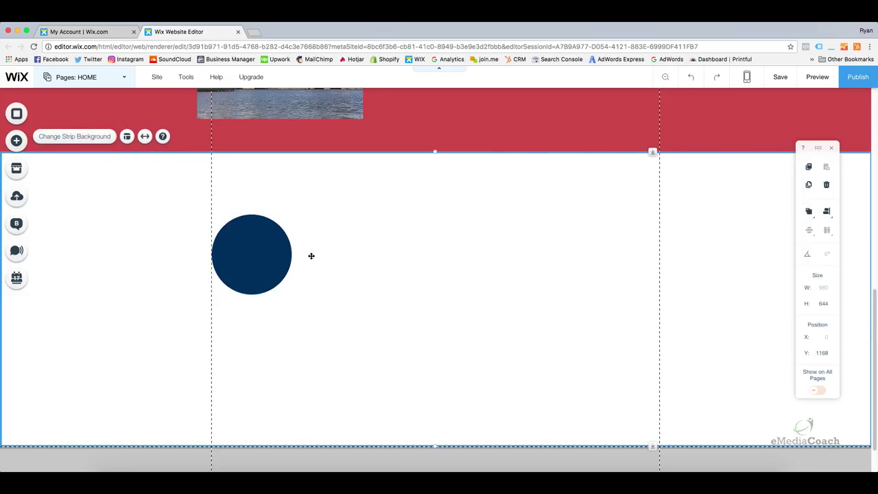
left_click(257, 239)
right_click(258, 238)
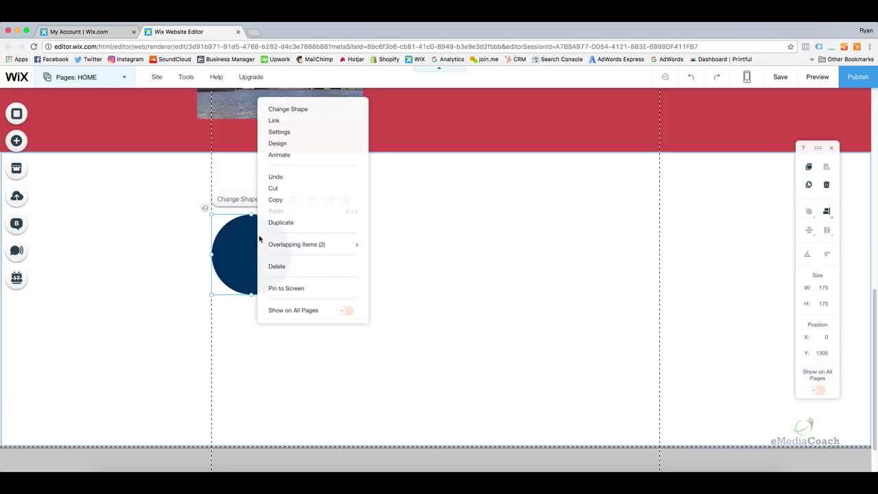
left_click(275, 200)
left_click(336, 236)
right_click(339, 233)
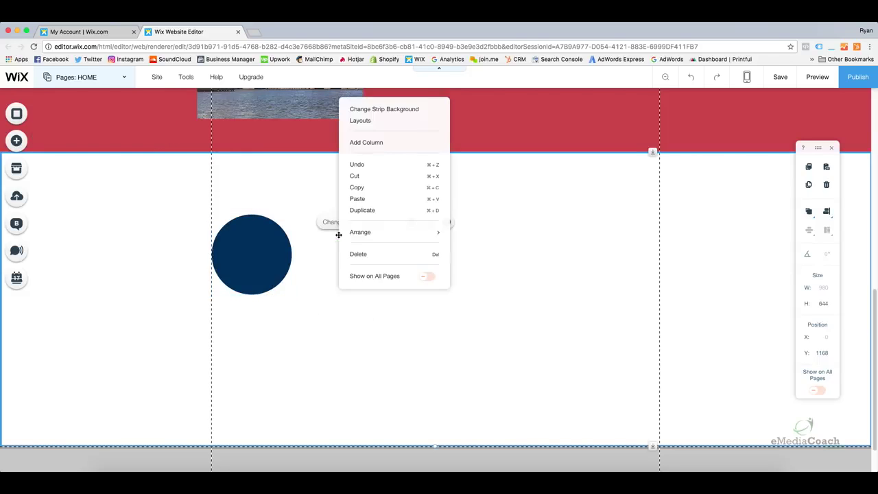
left_click(356, 198)
left_click_drag(341, 255, 439, 254)
right_click(525, 251)
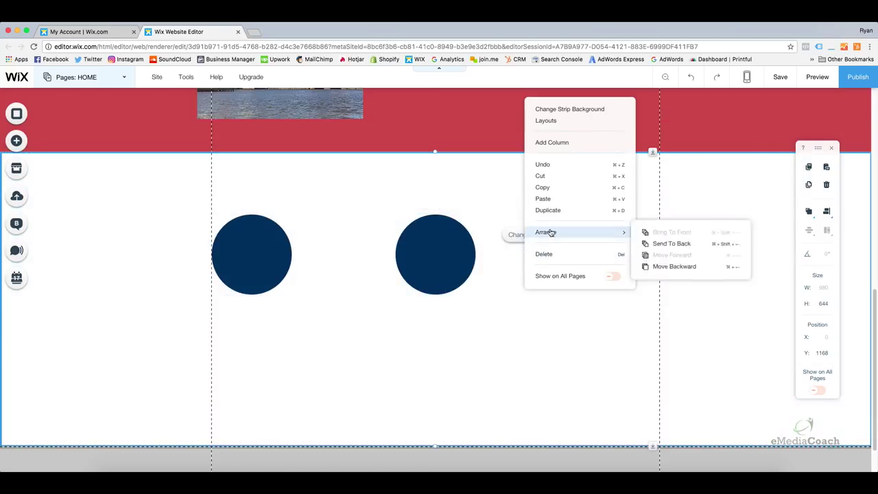
left_click(542, 198)
left_click_drag(520, 277, 616, 258)
Check that the three circles sit evenly spaced in one row at Y 1305.
left_click(538, 302)
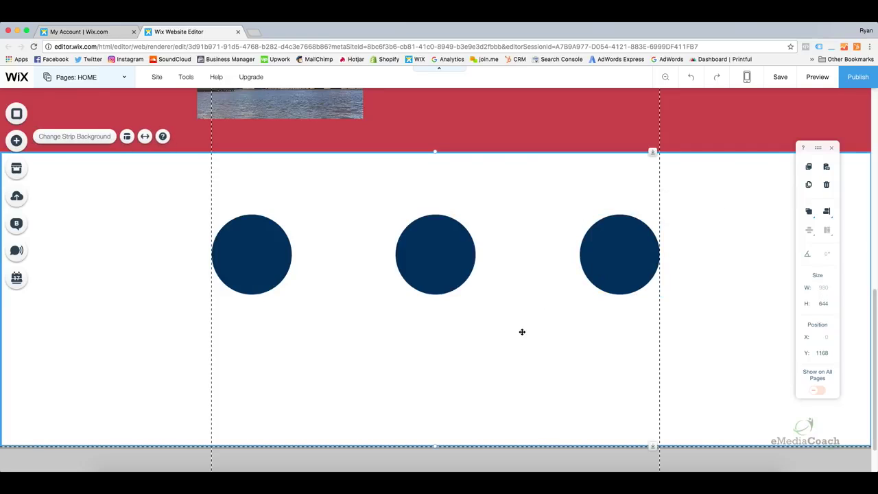
left_click(241, 251)
left_click(464, 253)
left_click(623, 251)
left_click(405, 314)
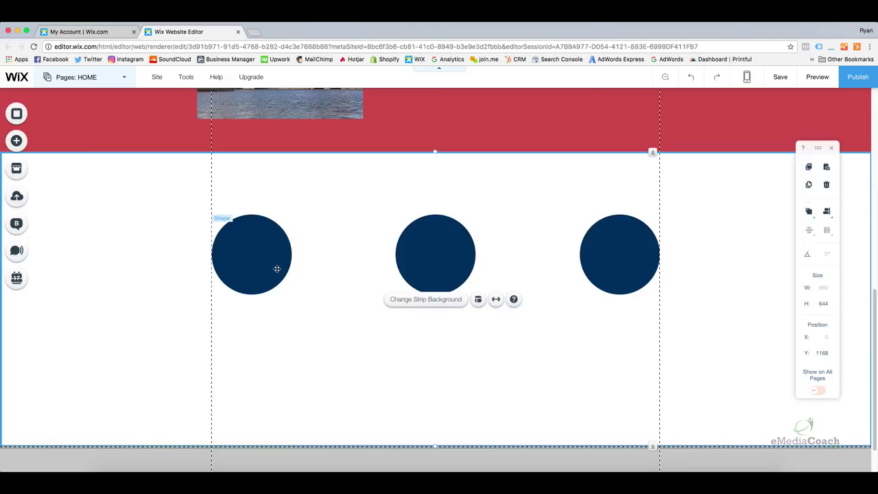
left_click(268, 263)
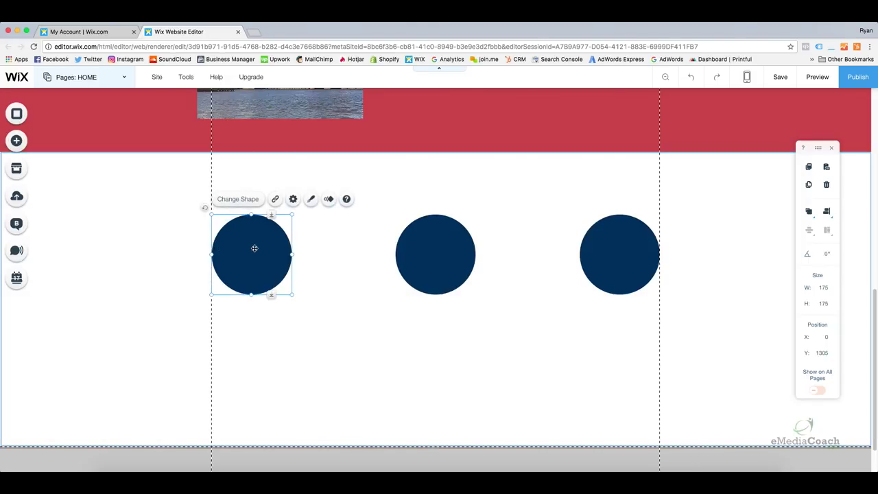
left_click(432, 248)
left_click(604, 248)
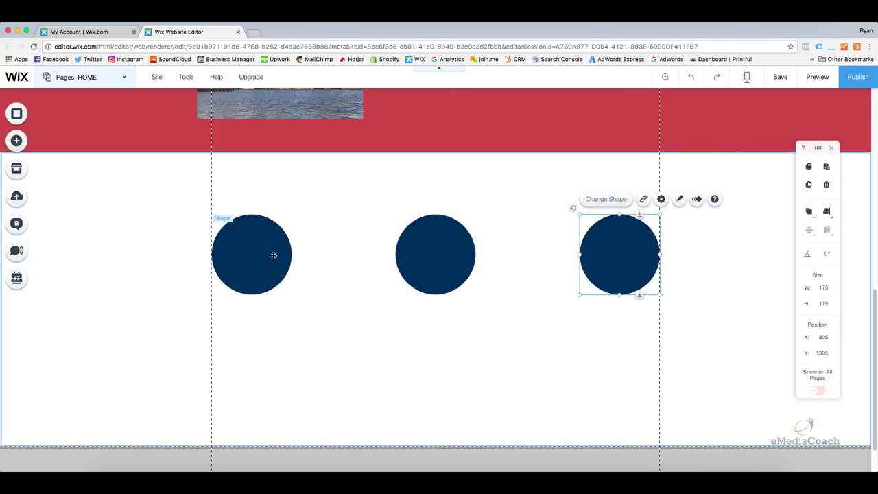
left_click(257, 247)
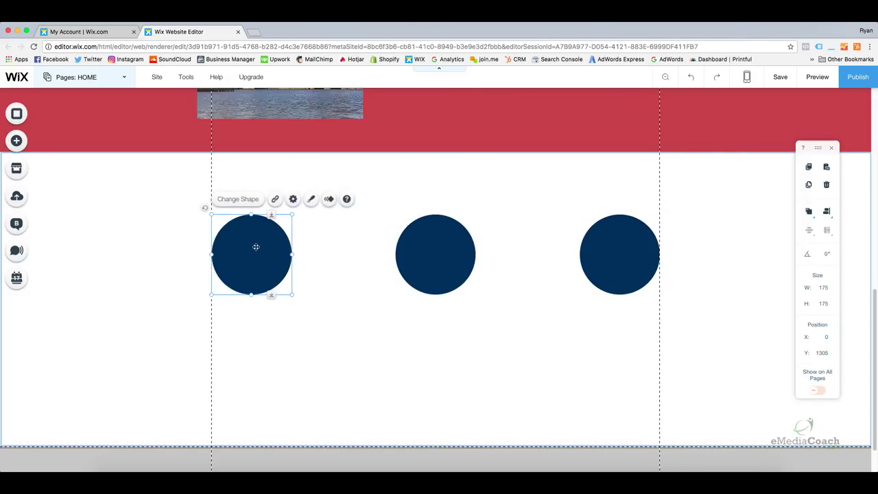
Drop a grand piano icon from the shape Icons onto the middle navy circle.
left_click(14, 142)
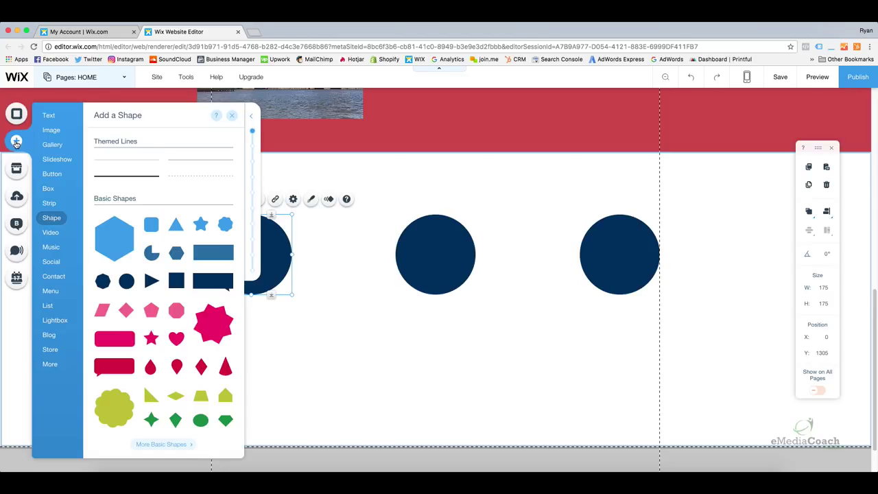
left_click(49, 160)
mouse_move(48, 211)
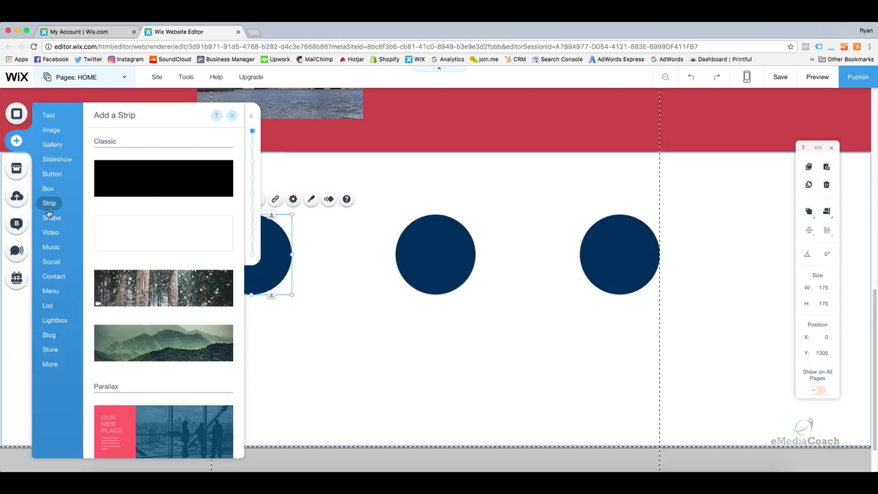
scroll(135, 230, "down", 5)
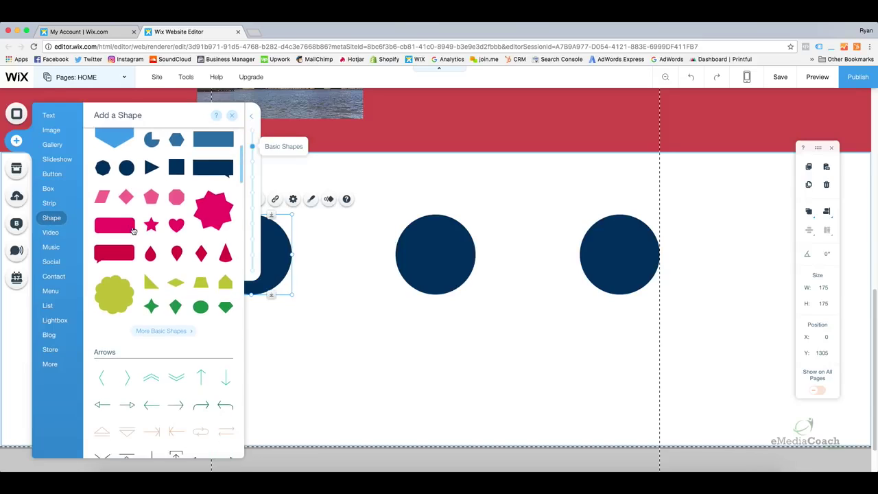
scroll(136, 232, "down", 10)
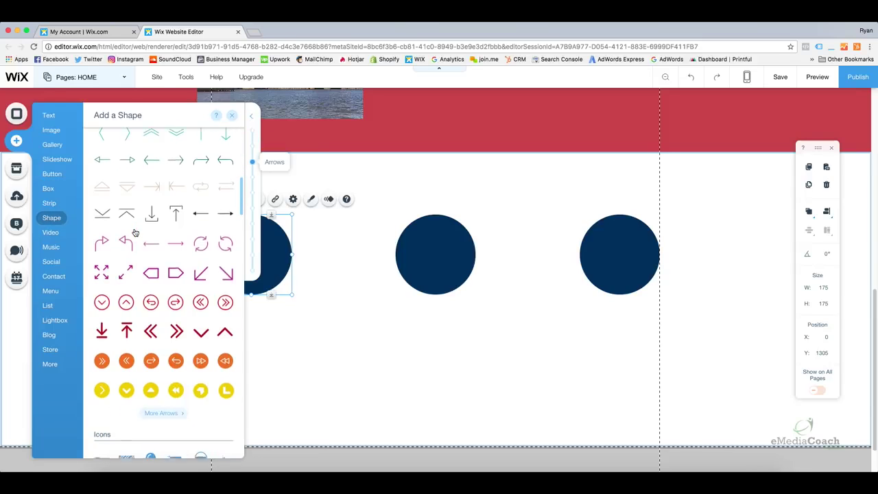
scroll(133, 232, "down", 2)
scroll(120, 247, "down", 3)
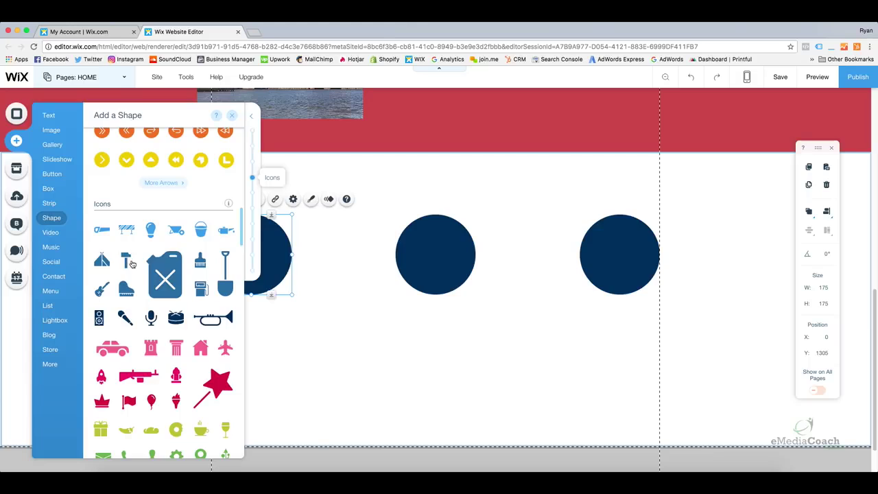
scroll(134, 319, "down", 1)
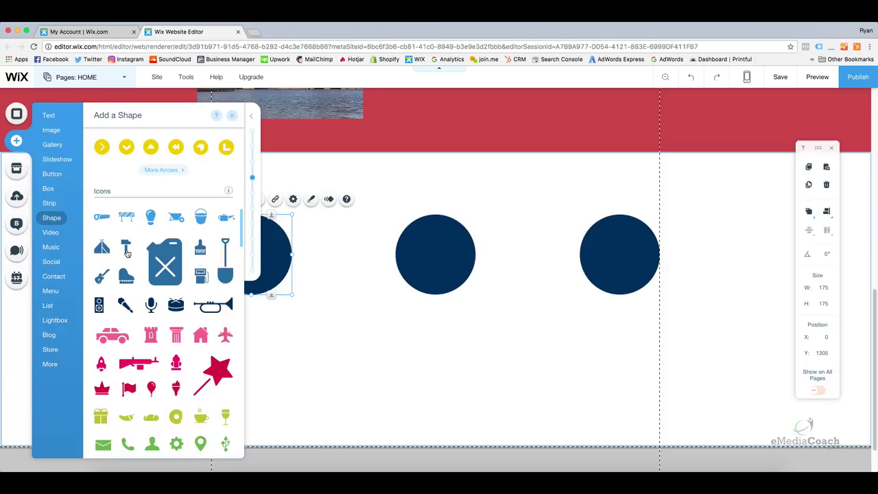
left_click_drag(132, 279, 444, 258)
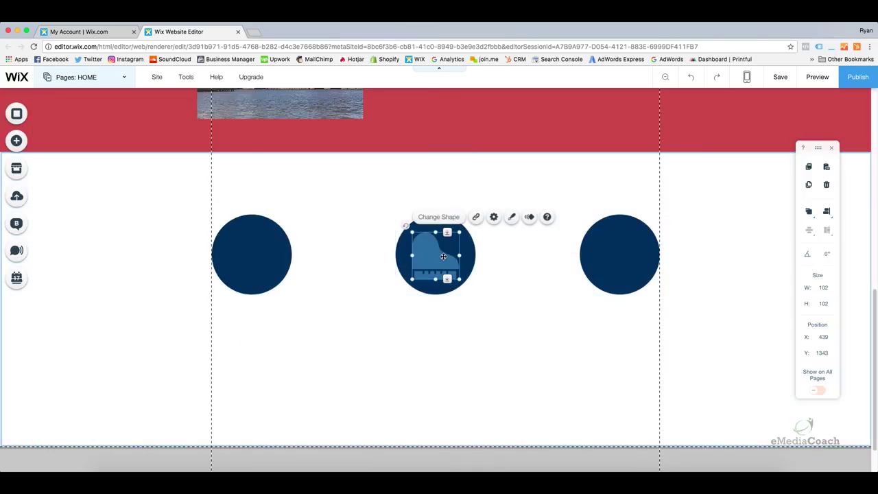
Set the piano icon's fill colour to white.
left_click(511, 216)
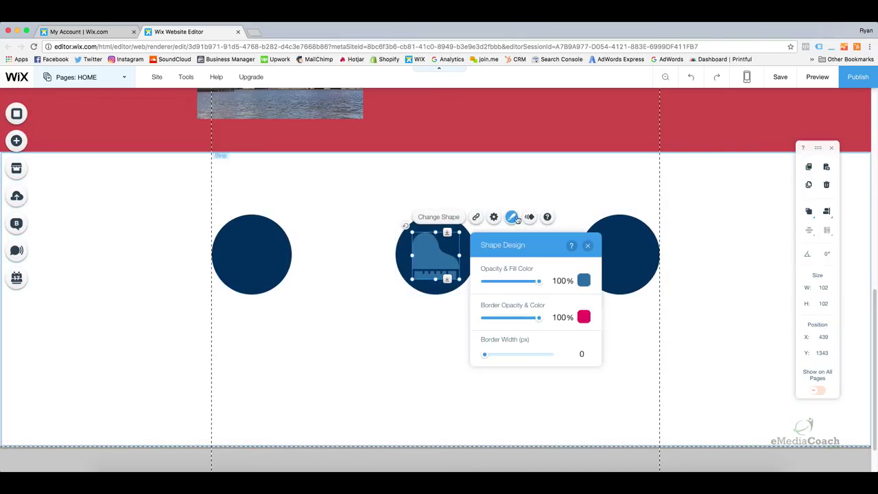
left_click(586, 286)
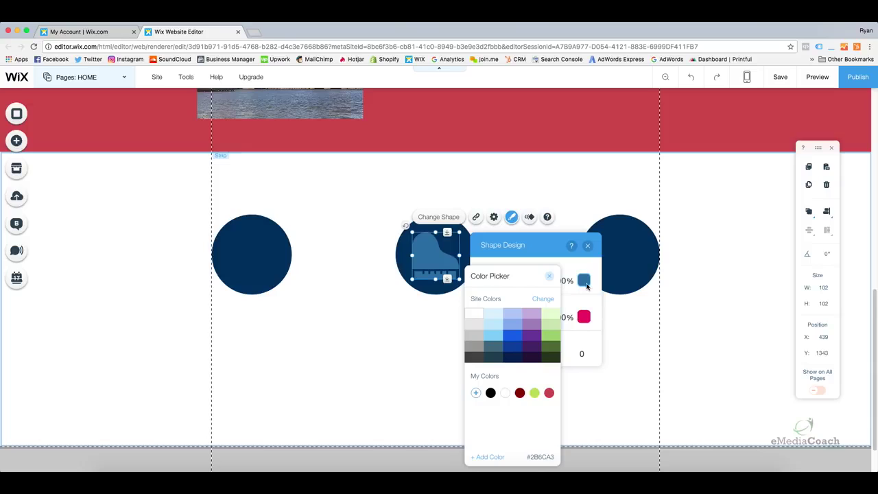
left_click(475, 315)
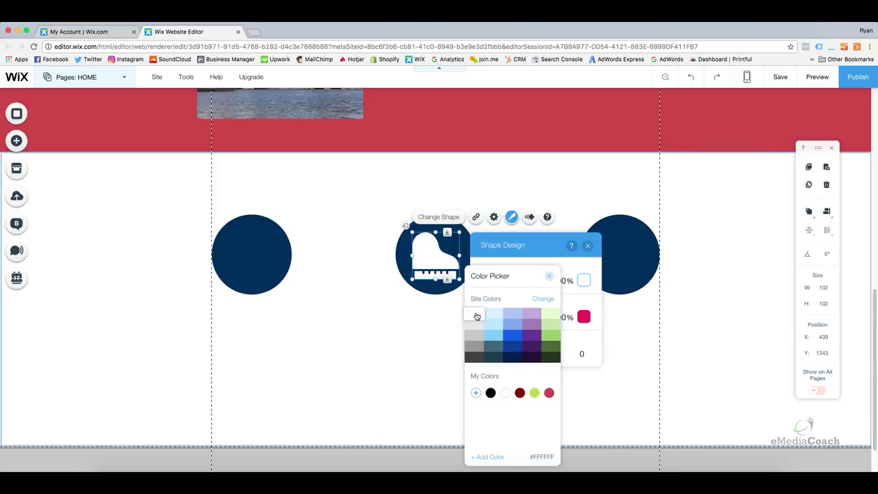
left_click(549, 277)
left_click(588, 246)
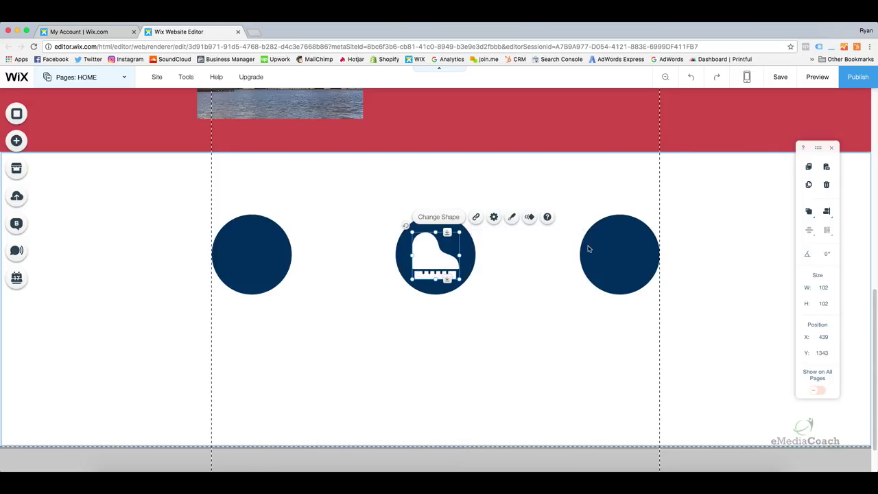
Copy the white piano icon into the centres of the right and left navy circles.
right_click(426, 255)
mouse_move(426, 255)
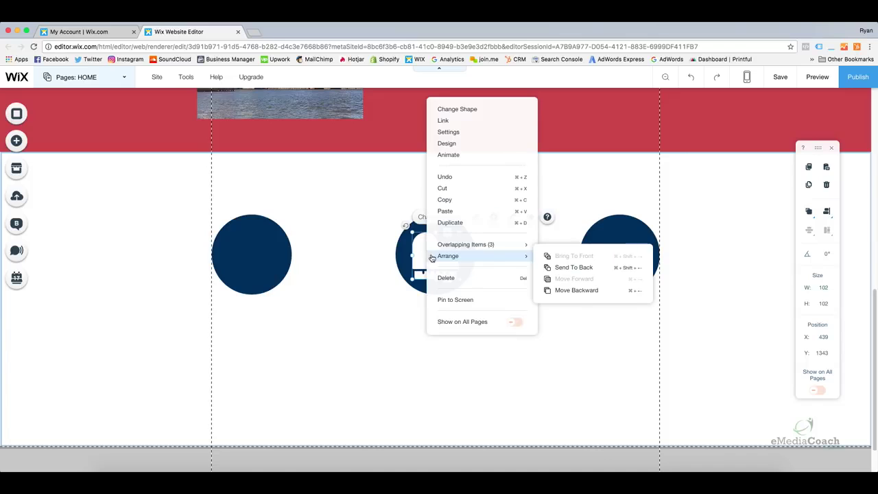
left_click(452, 204)
left_click(498, 257)
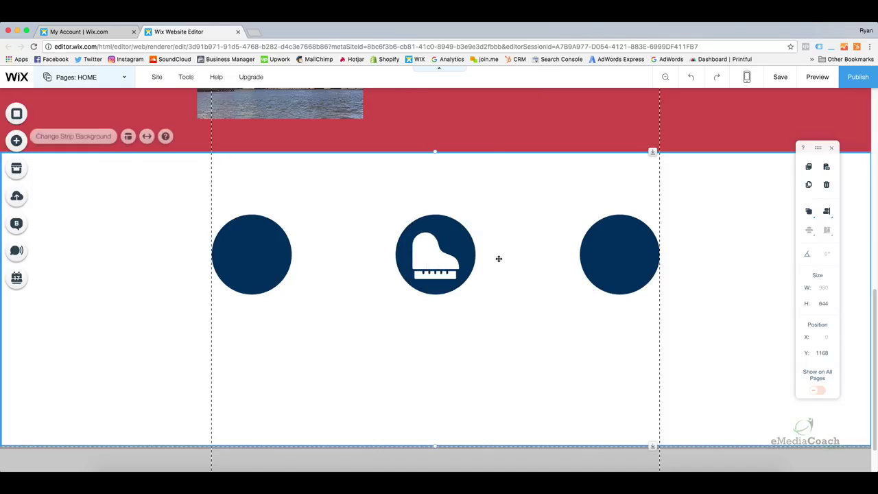
right_click(501, 259)
left_click(524, 198)
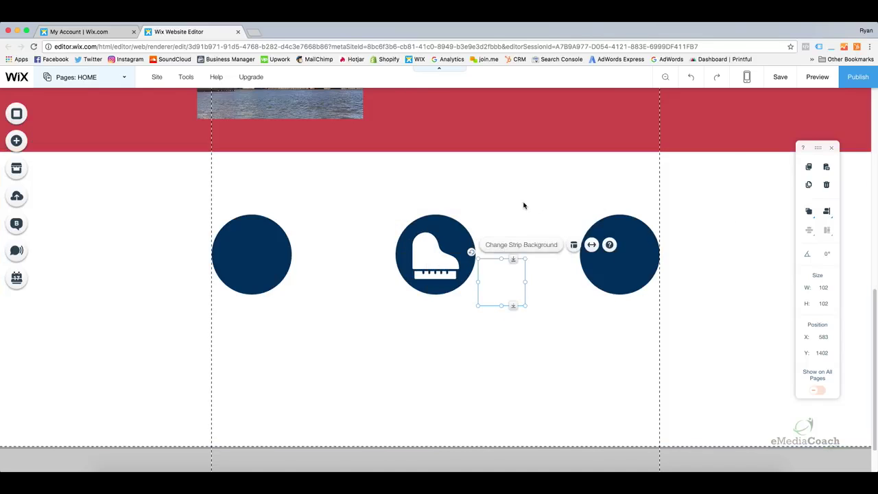
left_click_drag(518, 267, 639, 247)
left_click(442, 304)
right_click(312, 306)
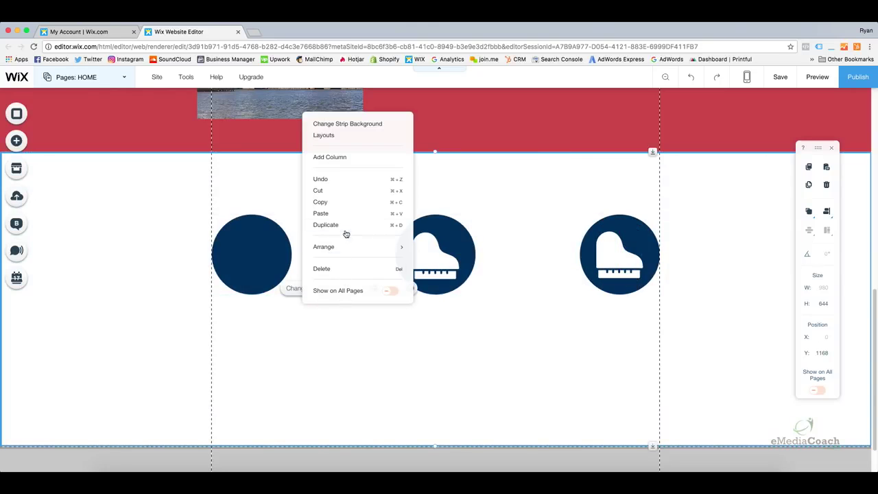
left_click(329, 213)
left_click_drag(308, 323, 260, 253)
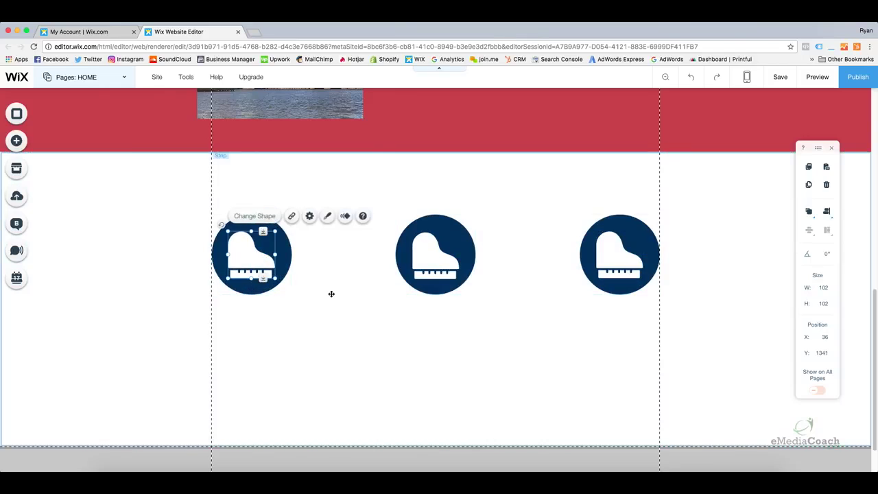
left_click(459, 351)
scroll(453, 350, "up", 4)
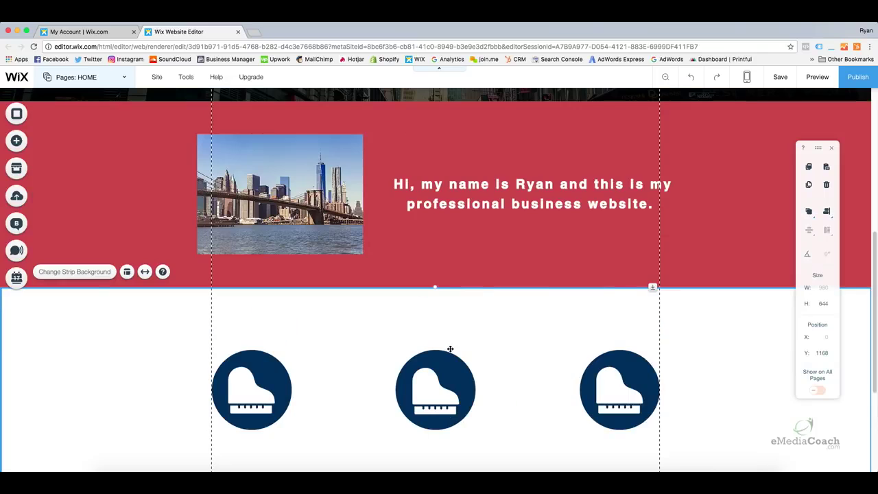
scroll(405, 376, "down", 1)
scroll(406, 376, "down", 3)
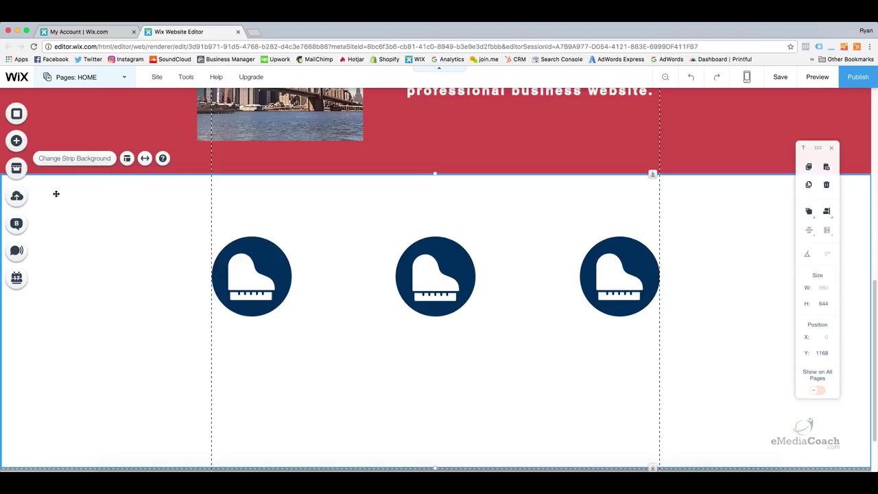
Add a Small Heading below the left circle, 192 wide with centred text.
left_click(12, 144)
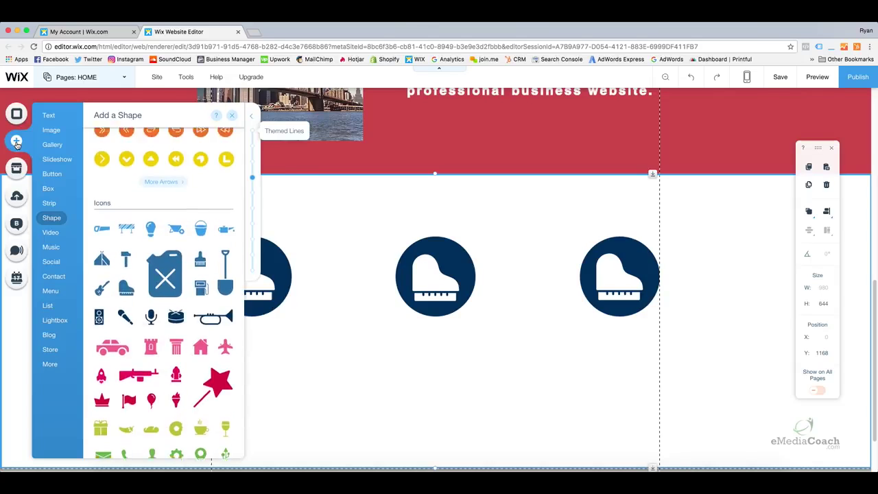
mouse_move(54, 116)
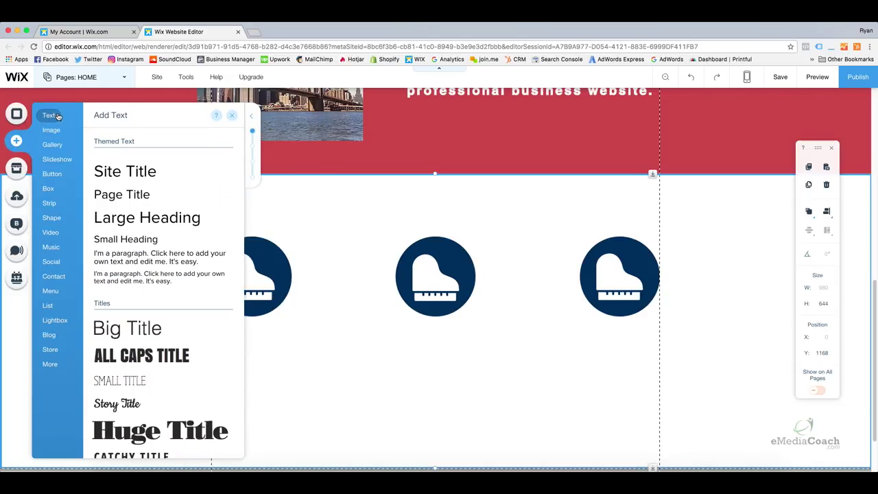
left_click(120, 244)
left_click_drag(121, 244, 274, 343)
left_click_drag(387, 342, 336, 344)
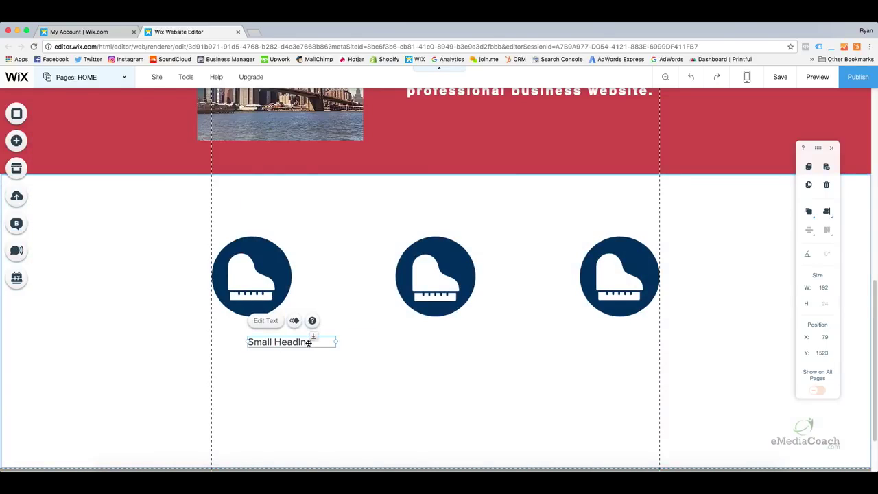
double_click(299, 341)
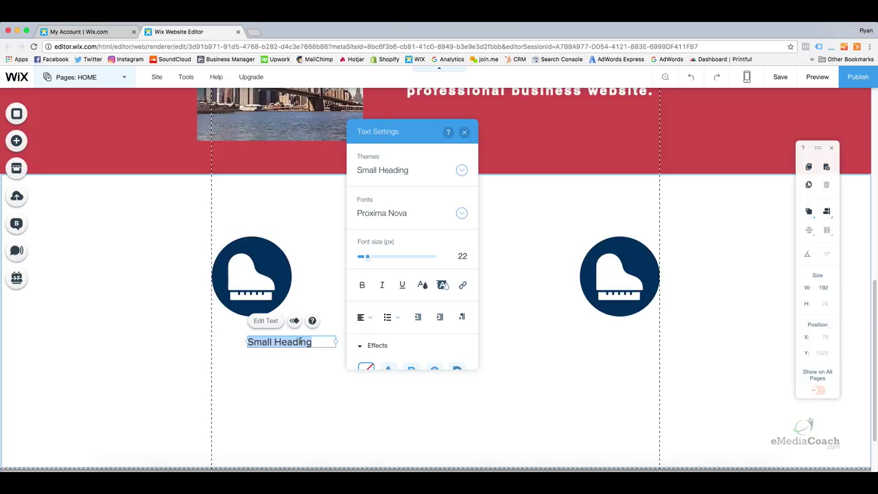
left_click(367, 317)
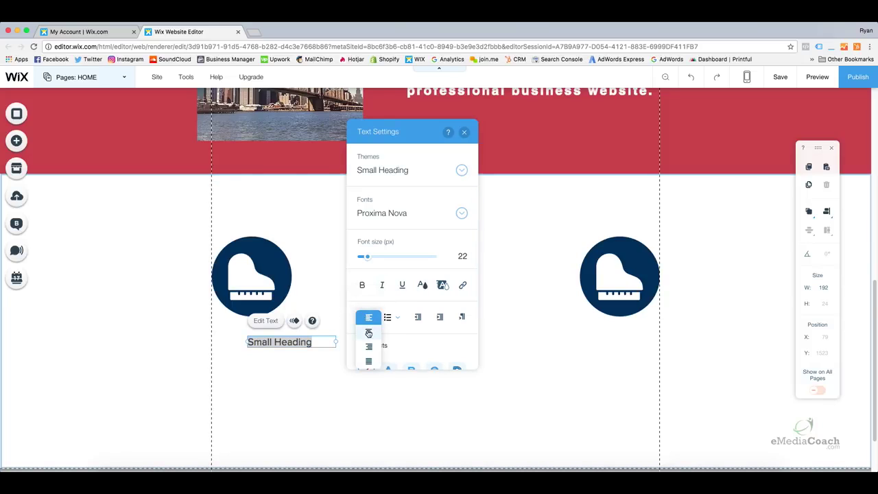
left_click(368, 333)
Change the heading text to 'Service 1' and position it under the first circle.
left_click(323, 341)
triple_click(312, 342)
type("S")
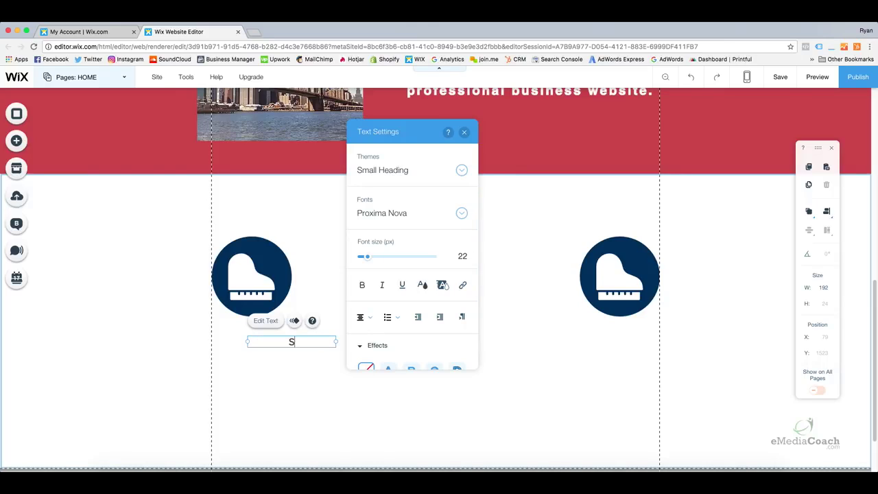
type("ervice 1")
left_click(291, 388)
left_click_drag(301, 347, 262, 332)
left_click(256, 348)
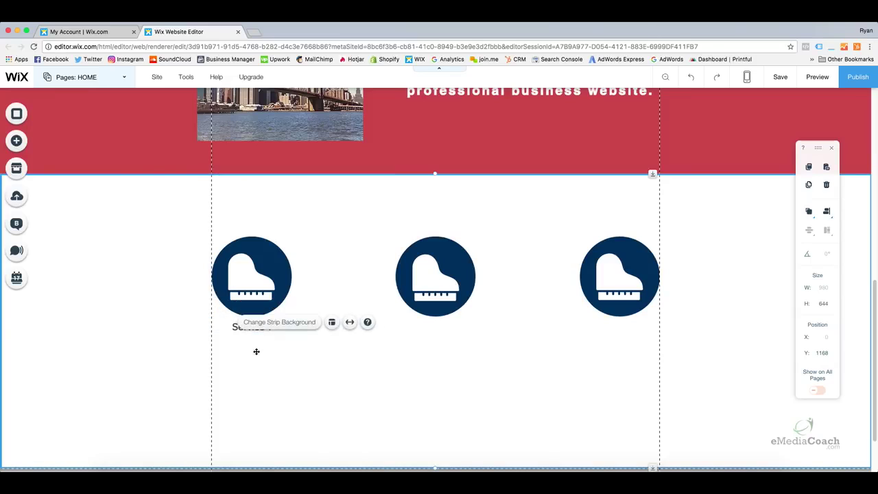
Copy the 'Service 1' heading beneath the middle and right circles.
left_click(251, 327)
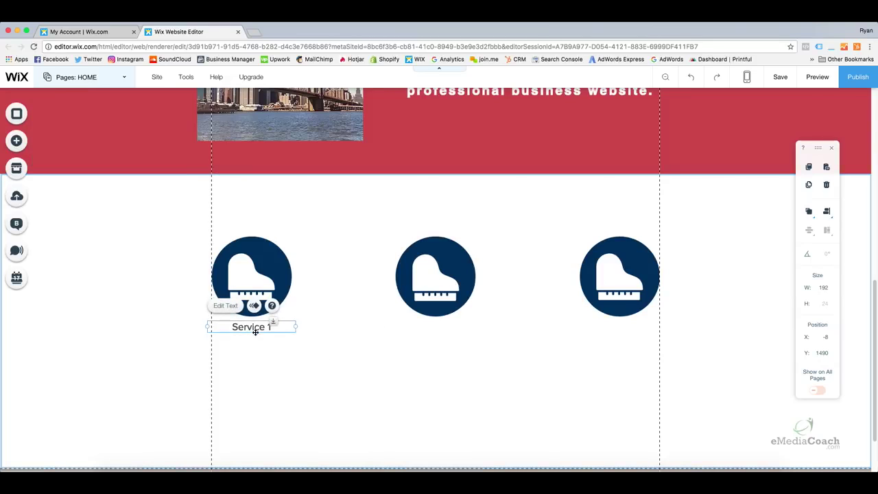
right_click(252, 329)
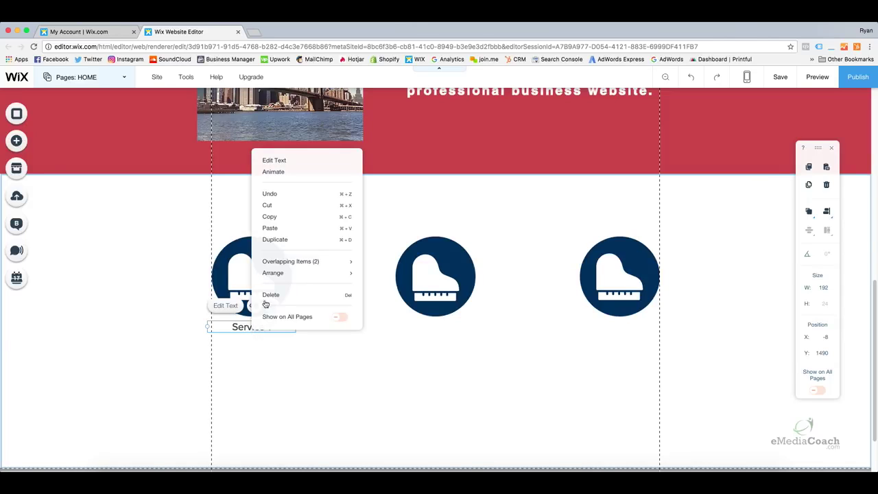
left_click(273, 216)
right_click(333, 315)
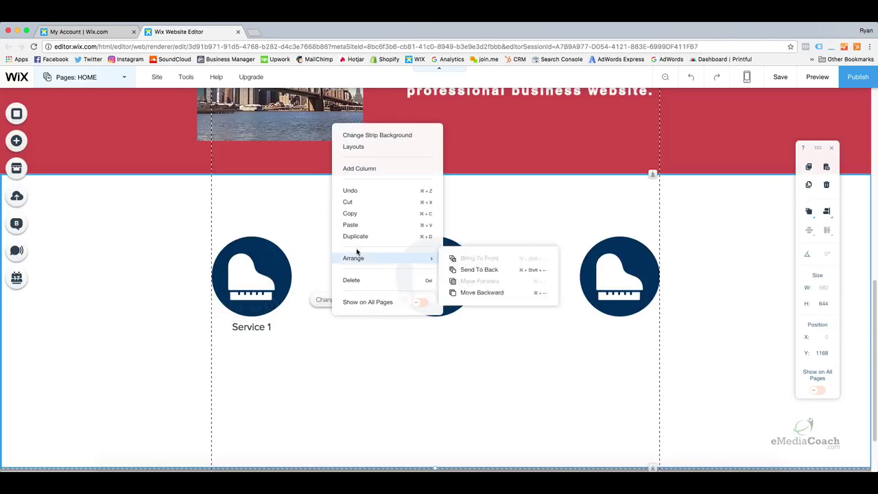
left_click(349, 224)
left_click_drag(336, 335, 438, 325)
right_click(541, 349)
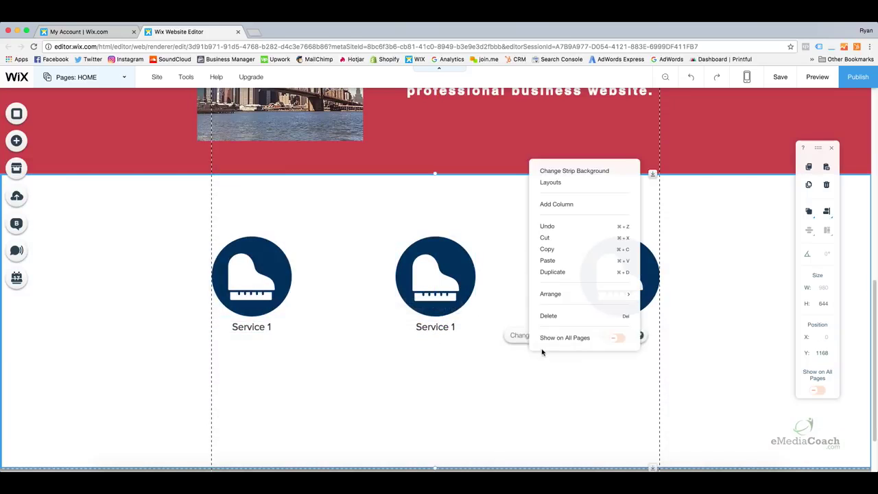
left_click(562, 262)
left_click_drag(535, 366, 623, 323)
left_click(575, 344)
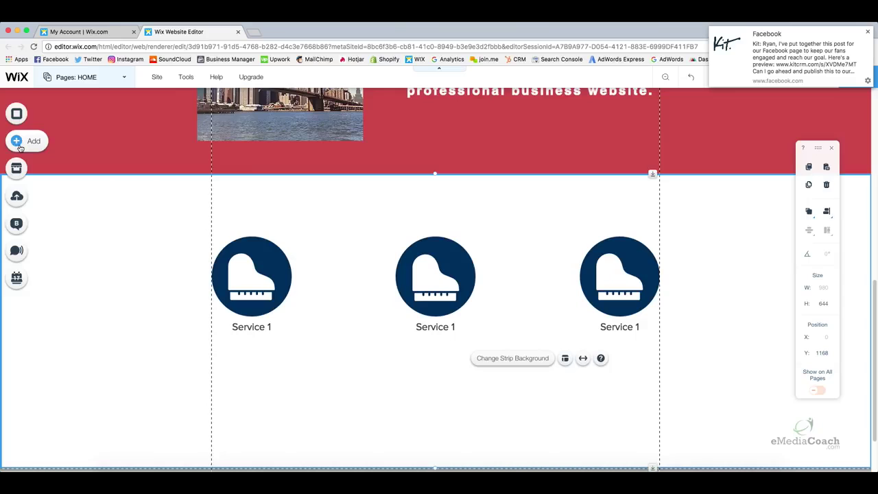
Add a Paragraph text box from the Text elements and place it under the first Service 1 heading.
left_click(17, 142)
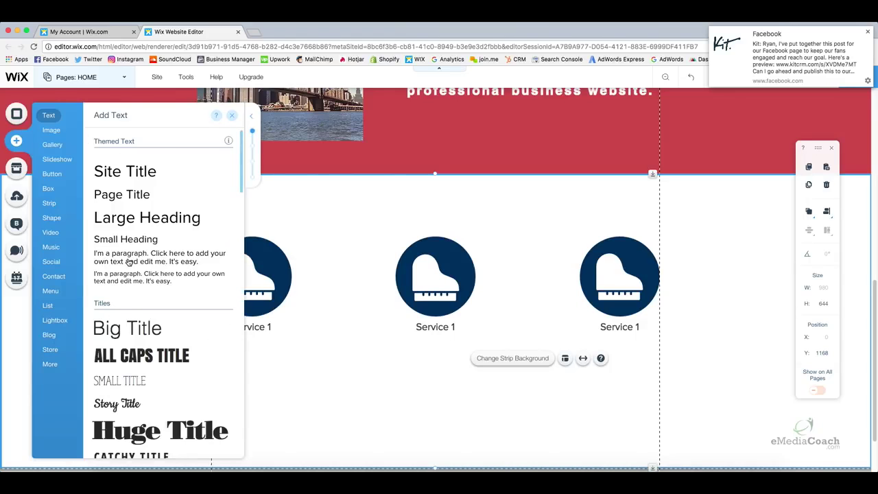
left_click_drag(124, 260, 241, 348)
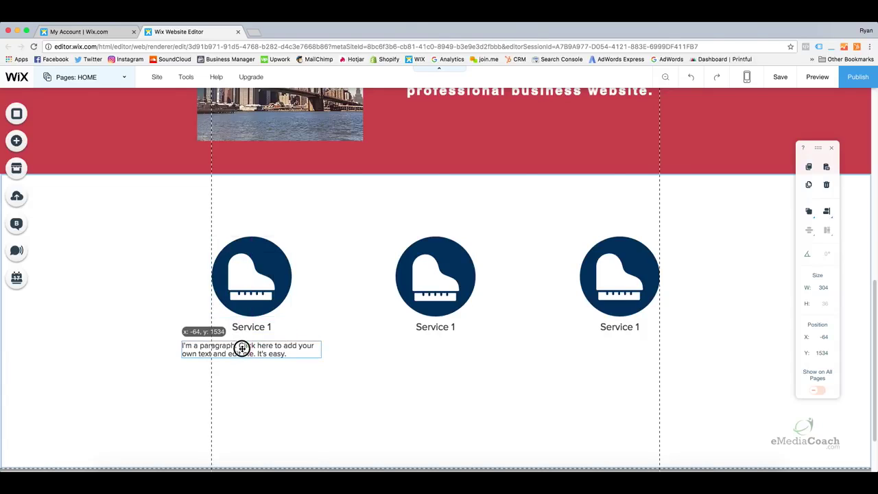
left_click_drag(241, 349, 243, 349)
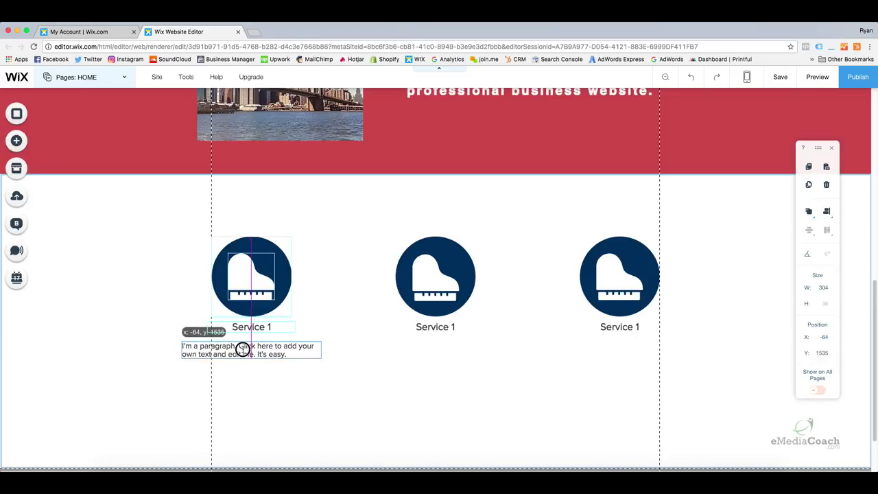
left_click_drag(243, 349, 242, 346)
left_click(241, 364)
Center-align the paragraph text in its Text Settings.
left_click(210, 351)
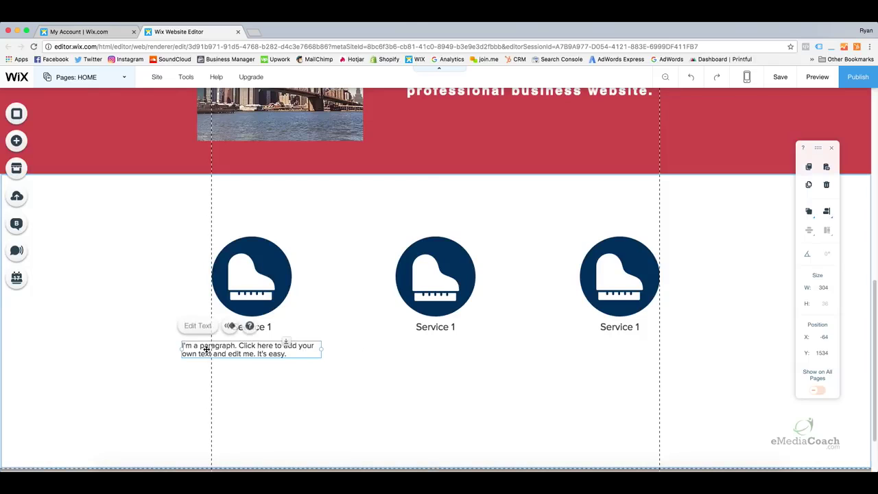
left_click(206, 349)
left_click(350, 317)
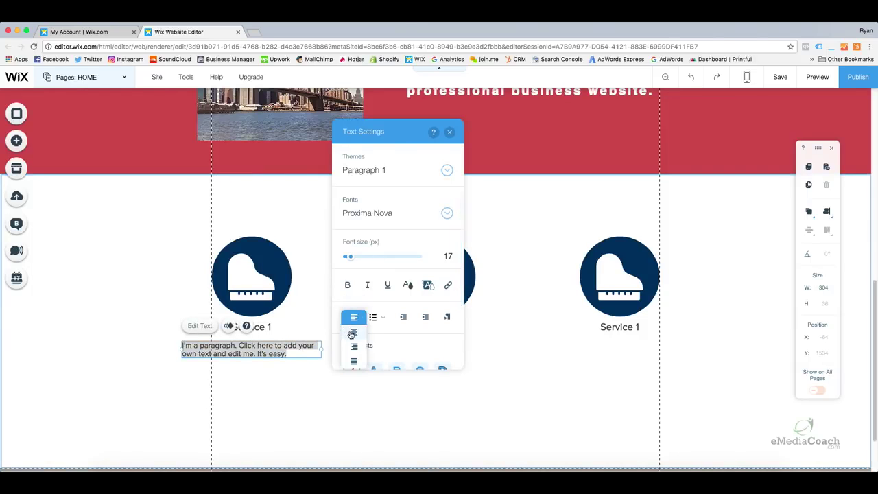
left_click(351, 333)
left_click(270, 369)
Copy the paragraph and paste two copies under the middle and right headings.
left_click(254, 350)
right_click(255, 348)
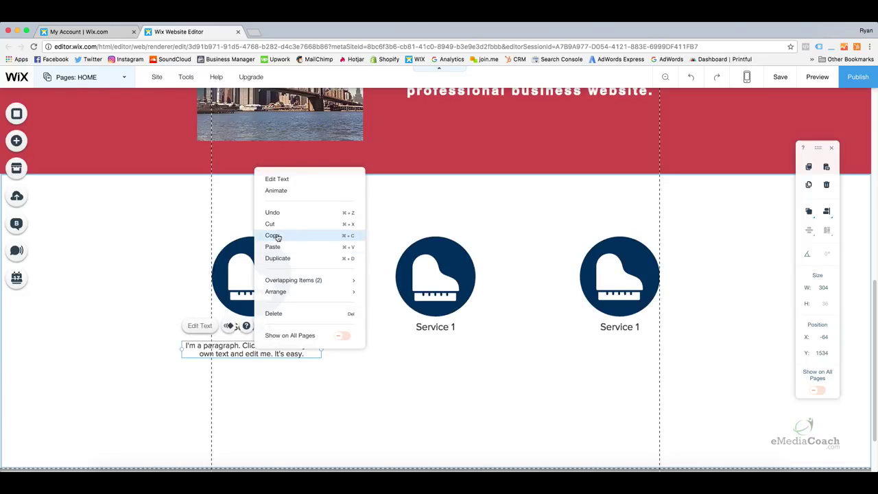
left_click(305, 396)
right_click(307, 396)
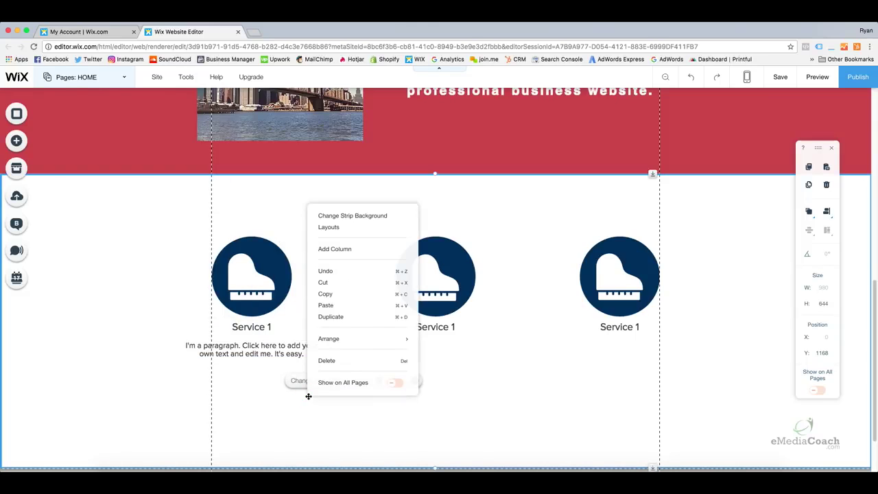
left_click(334, 307)
left_click_drag(310, 417, 433, 351)
right_click(533, 364)
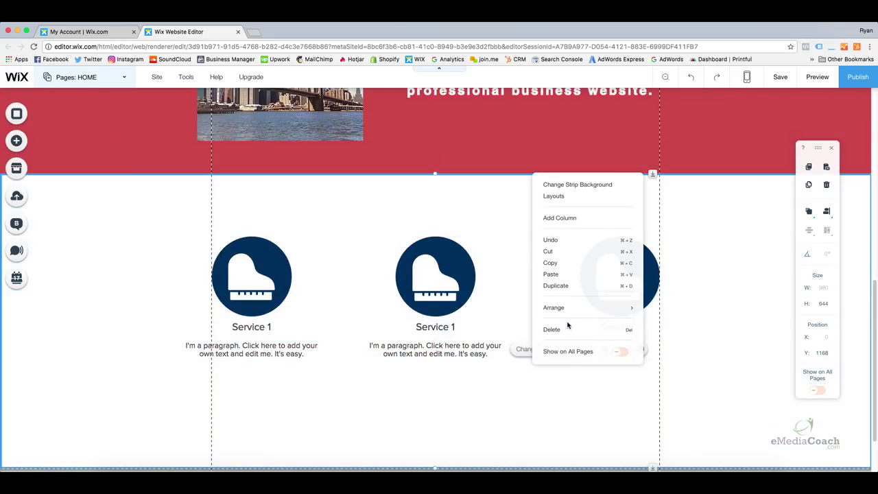
left_click(555, 275)
left_click_drag(534, 386, 619, 350)
Change the middle and right headings to read 'Service 2' and 'Service 3'.
left_click(539, 378)
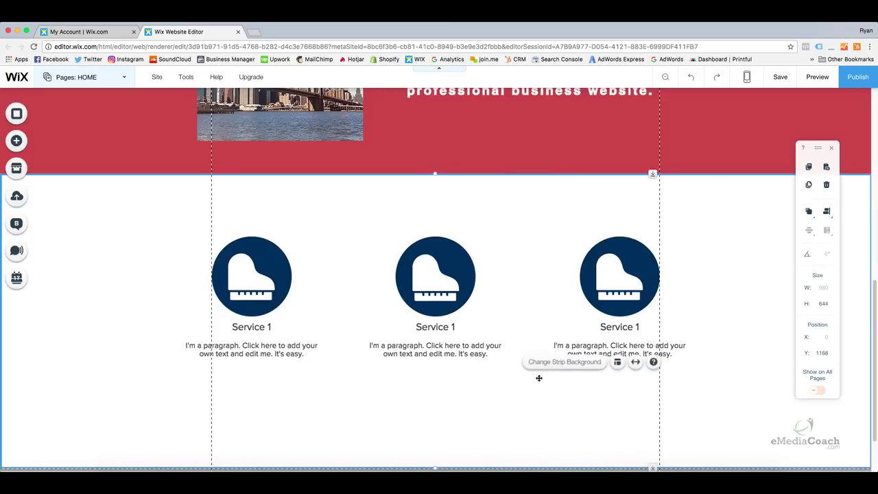
left_click(444, 326)
left_click(452, 327)
key("BackSpace")
type("2")
left_click(514, 339)
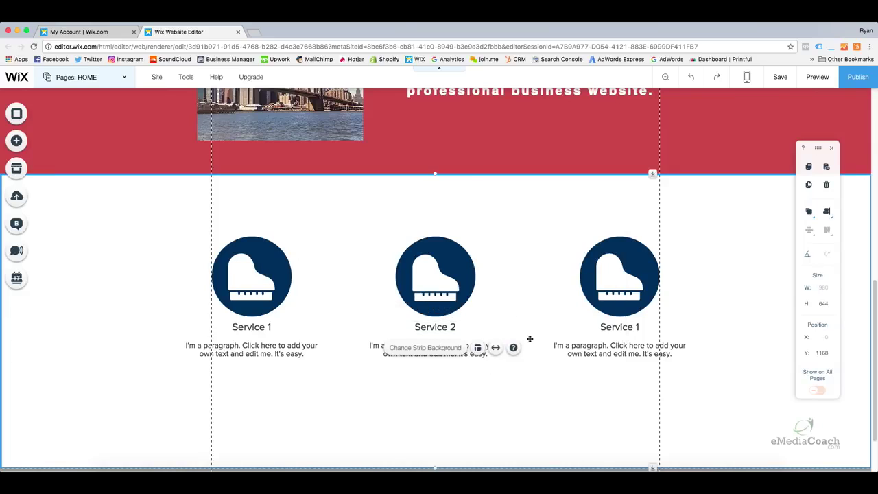
left_click(621, 326)
left_click(627, 326)
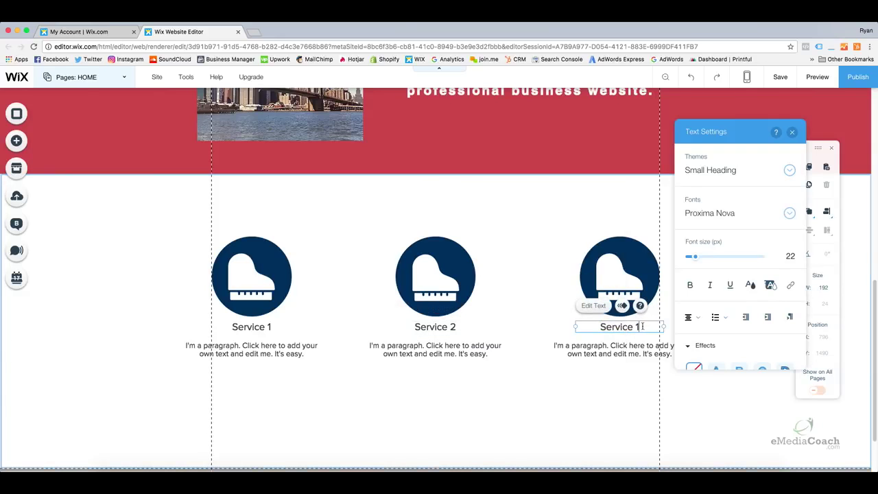
key("BackSpace")
type("3")
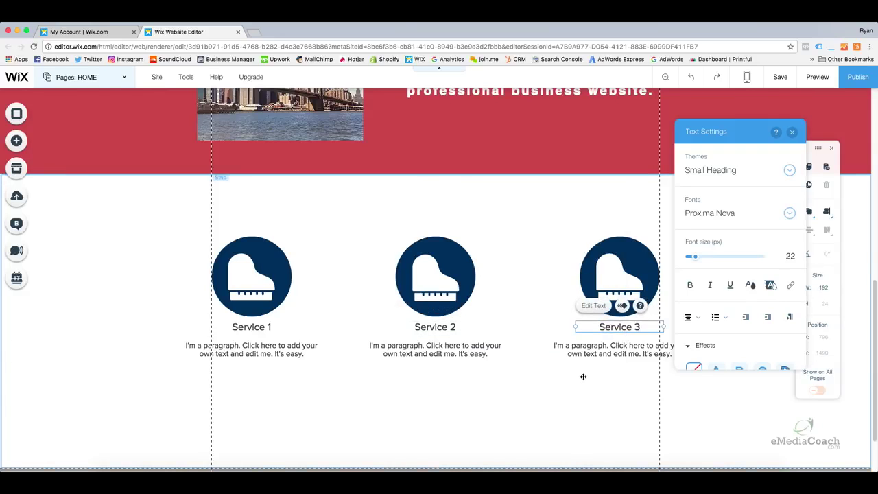
left_click(576, 397)
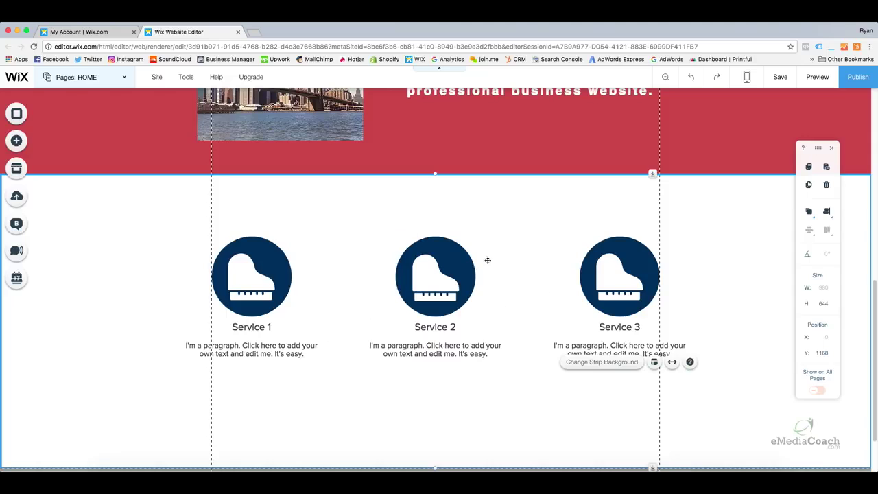
Check the alignment of the three piano icons, headings and paragraphs.
left_click(270, 268)
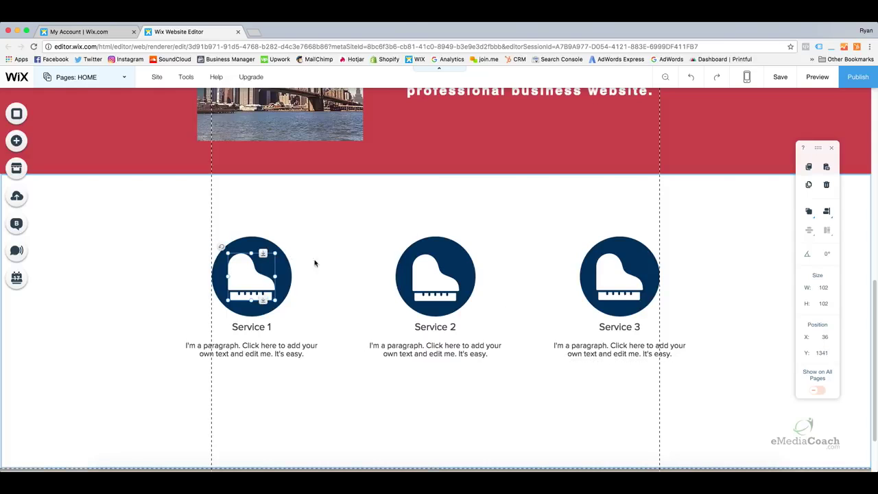
left_click(404, 260)
left_click(589, 253)
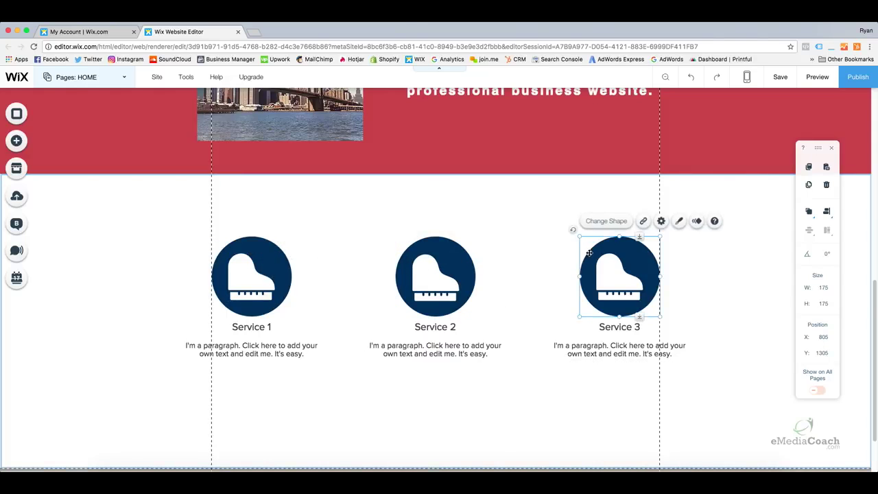
left_click(619, 323)
left_click(439, 322)
left_click(250, 325)
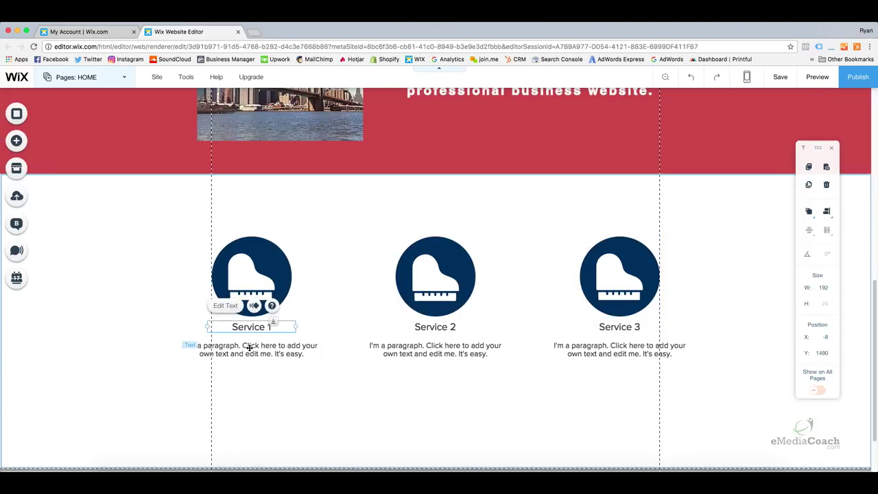
left_click(249, 347)
left_click(411, 354)
left_click(601, 353)
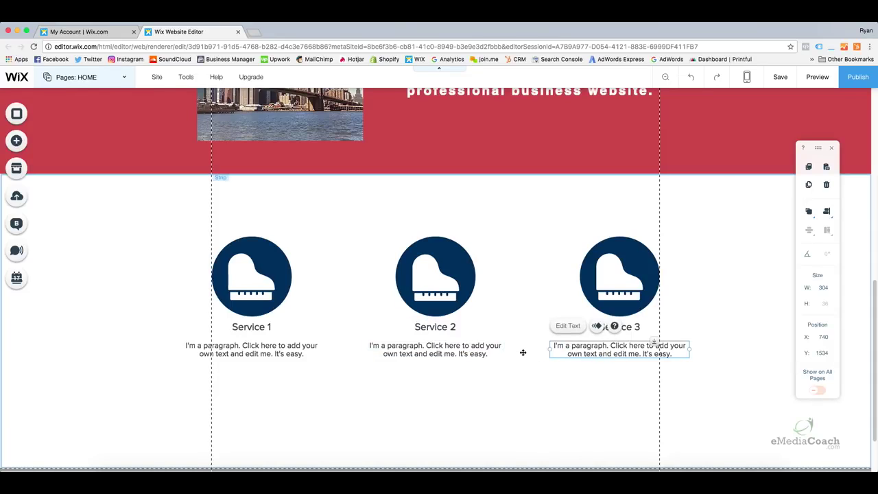
scroll(481, 336, "down", 1)
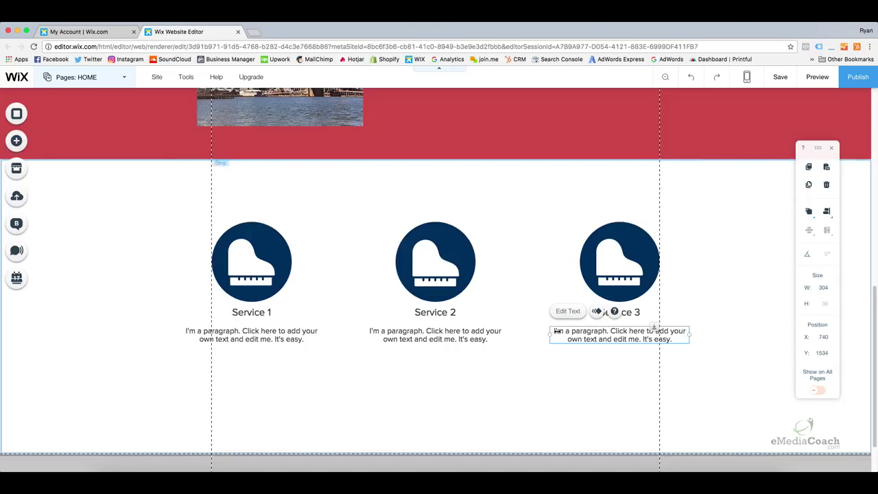
left_click(553, 363)
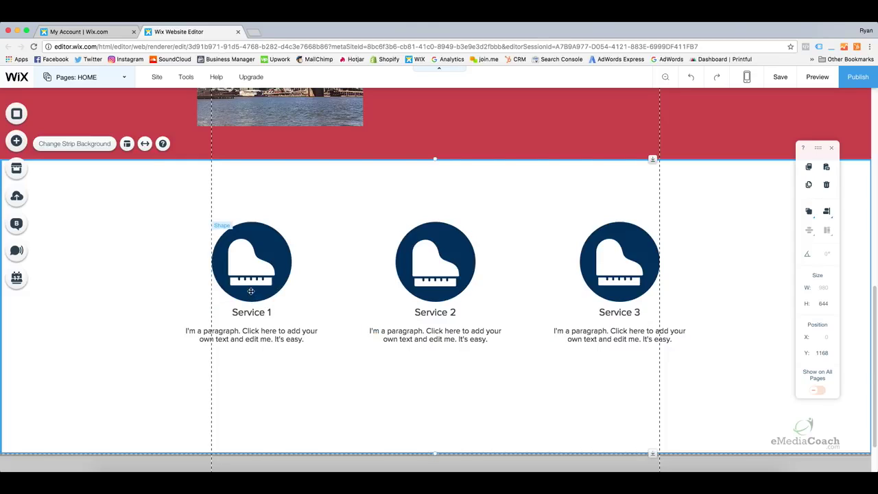
Add a themed button beneath the Service 1 paragraph in the white services strip.
left_click(17, 141)
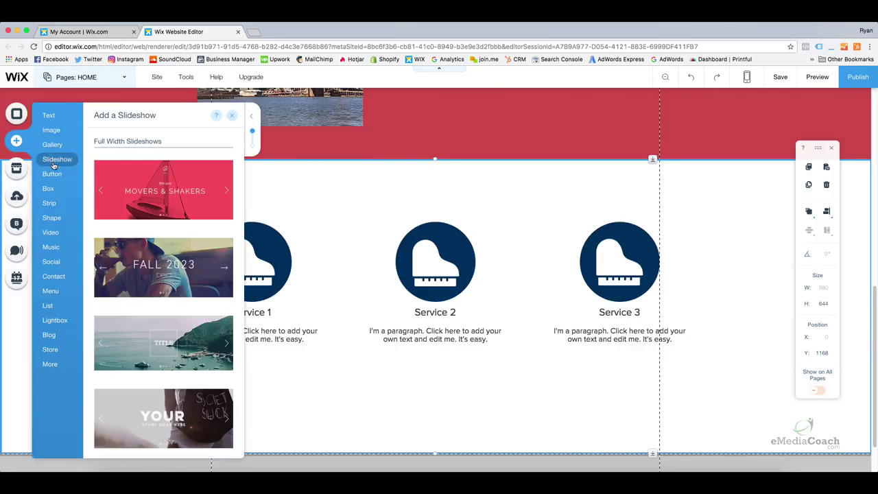
mouse_move(57, 176)
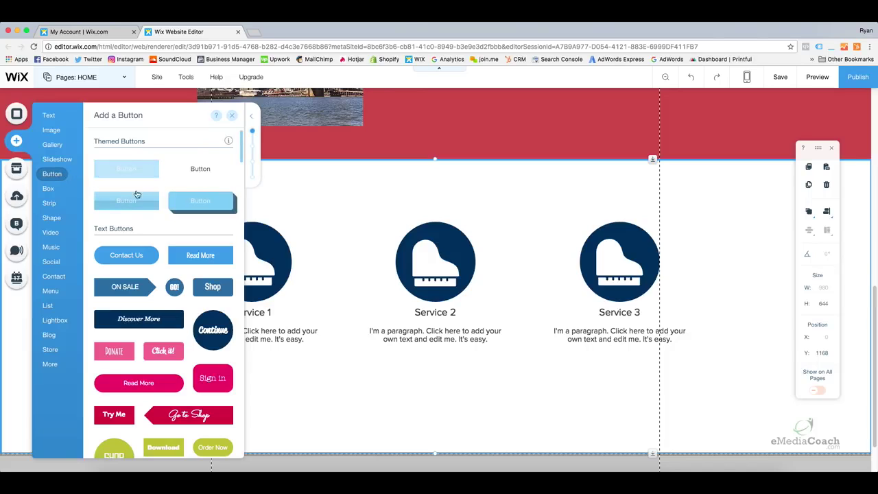
left_click_drag(124, 175, 248, 359)
left_click(248, 382)
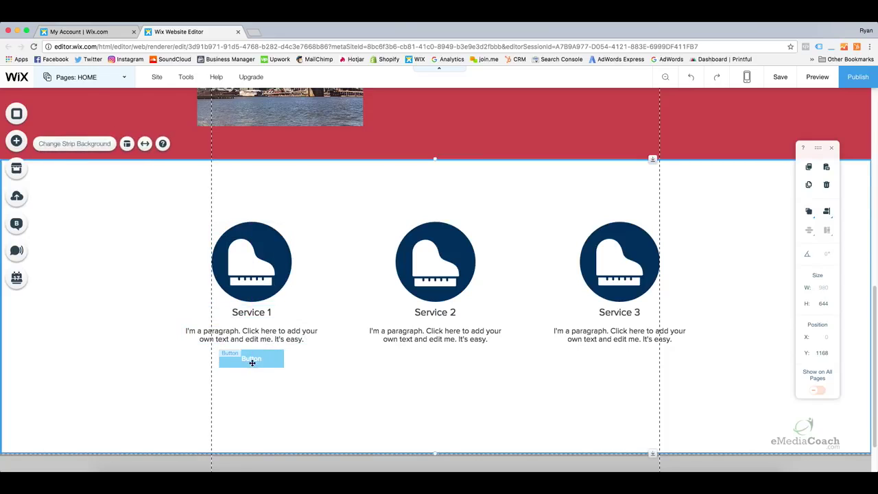
Copy the Service 1 button and paste a copy under the Service 2 paragraph.
left_click(252, 361)
right_click(252, 361)
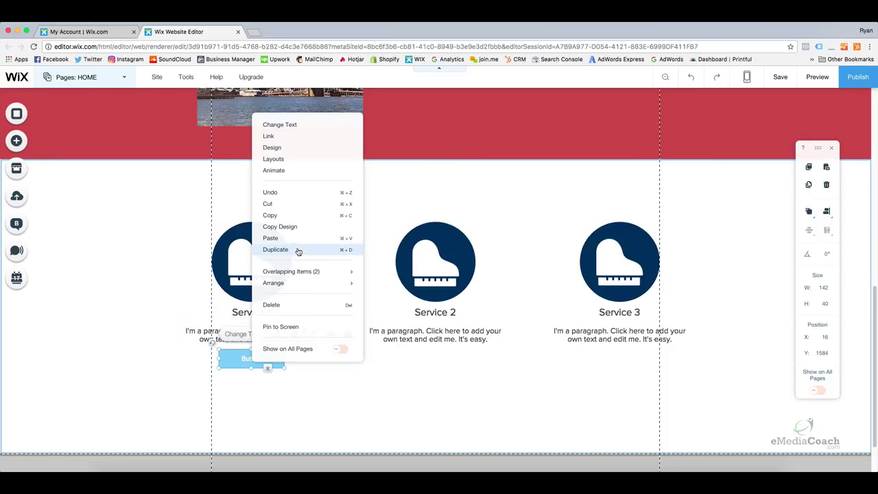
left_click(291, 219)
left_click(403, 363)
right_click(405, 366)
left_click(368, 374)
right_click(394, 367)
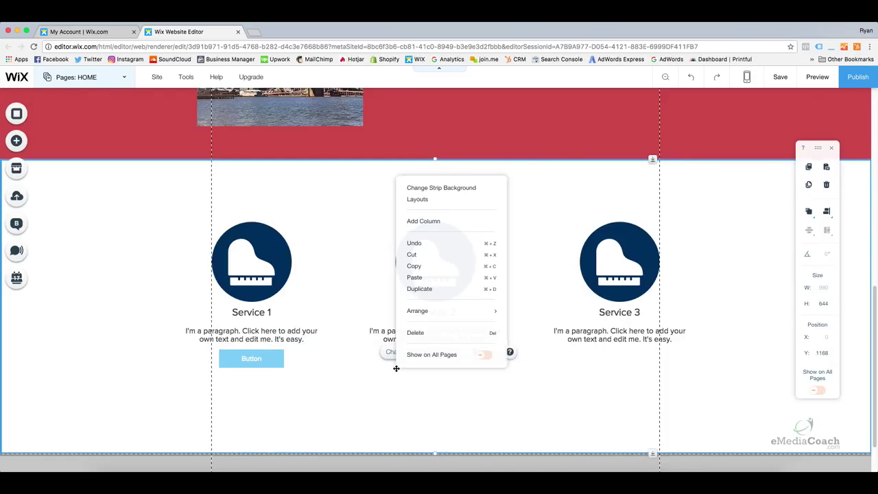
left_click(419, 279)
left_click_drag(411, 392, 445, 362)
Paste another copy of the button and line it up under Service 3.
right_click(511, 374)
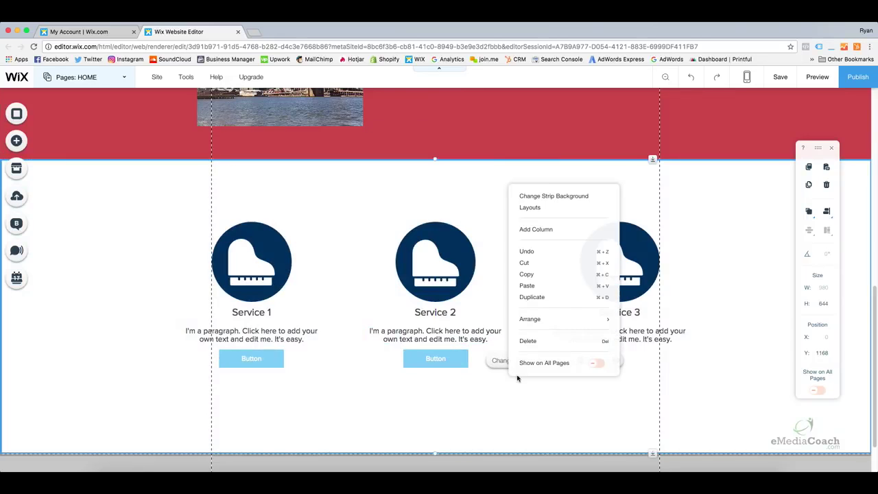
left_click(527, 285)
left_click_drag(514, 394, 625, 351)
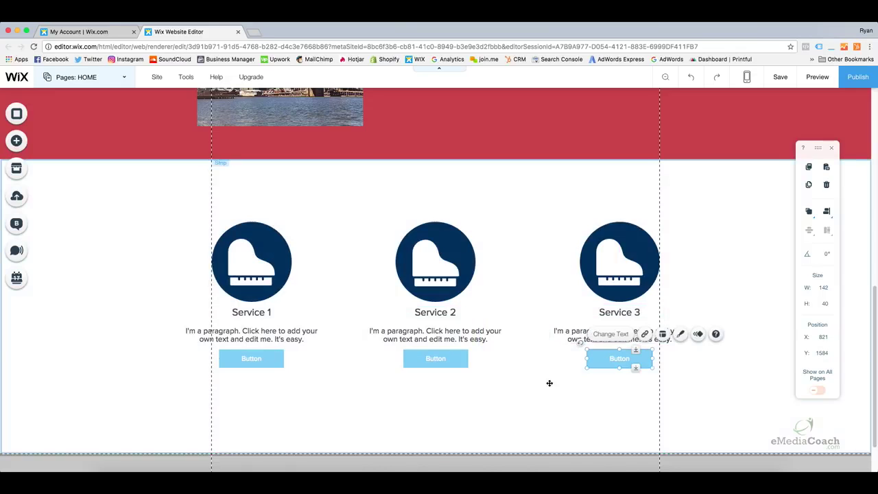
left_click(533, 386)
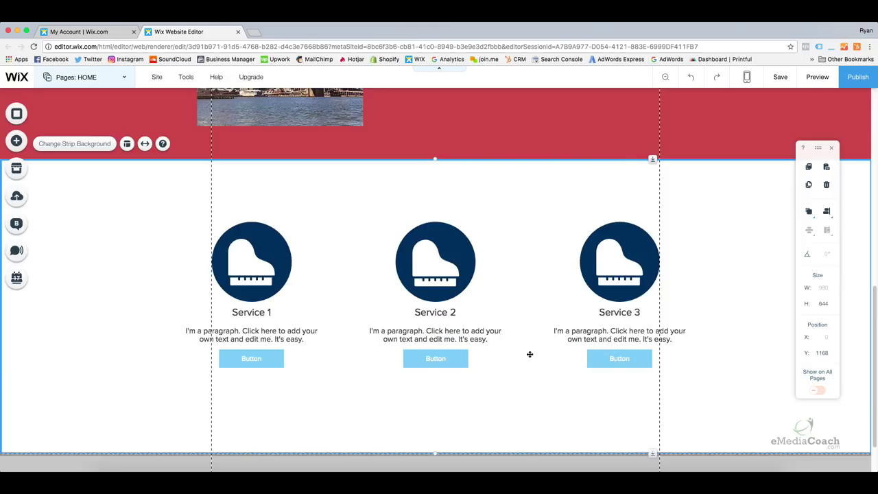
Select the Service 3 icon, title, paragraph and button together.
left_click(609, 359)
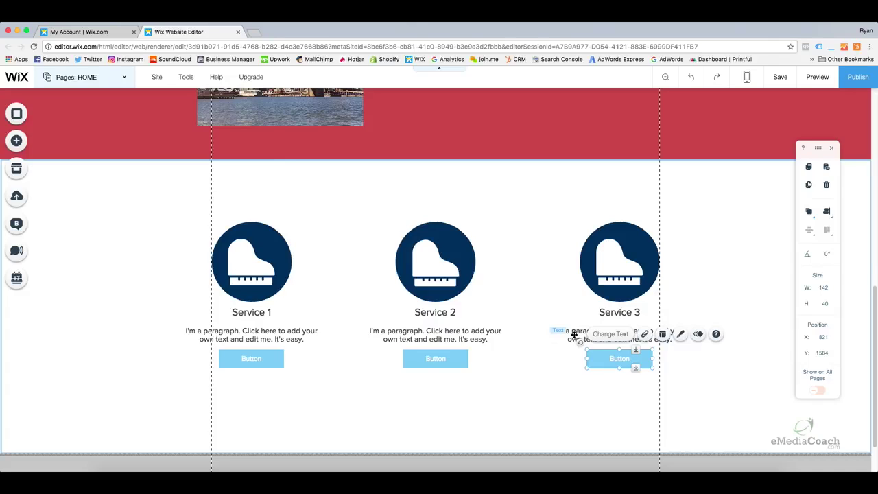
left_click(578, 334)
left_click(635, 312)
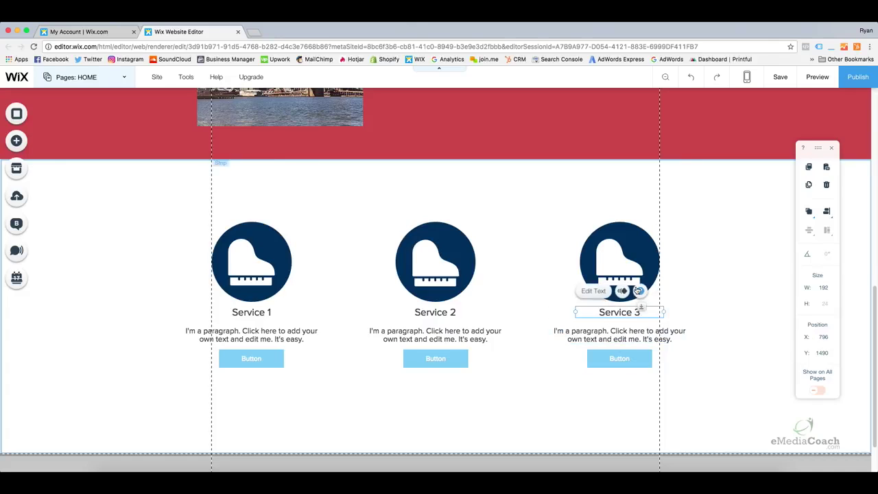
left_click(637, 264)
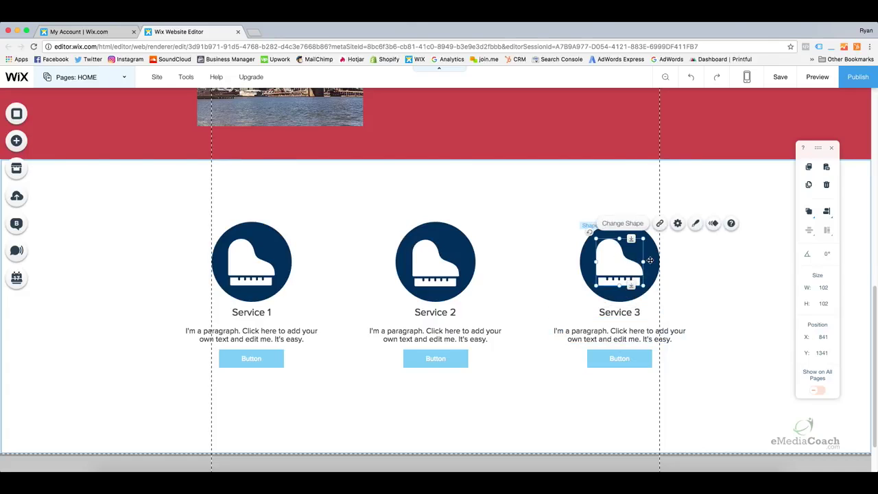
left_click(629, 309)
left_click(636, 271, "shift")
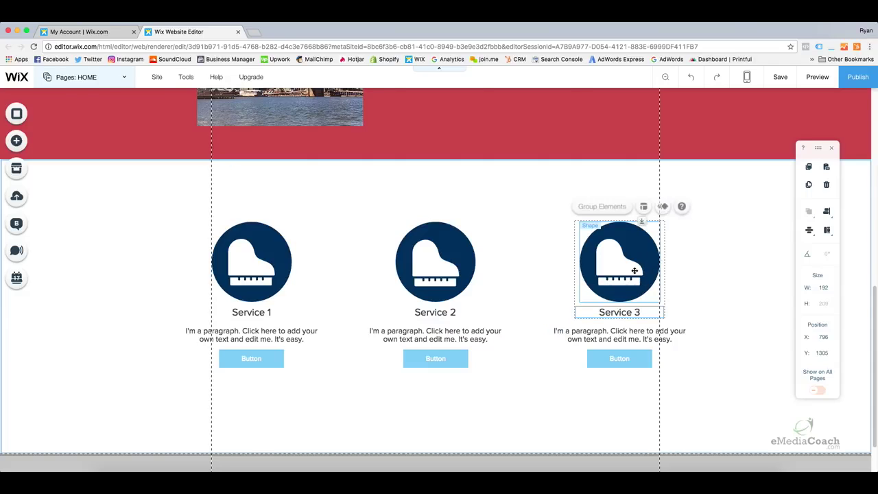
left_click(619, 331, "shift")
left_click(627, 361, "shift")
Add the Service 2 and Service 1 elements, then nudge all three columns down slightly.
left_click(447, 350, "shift")
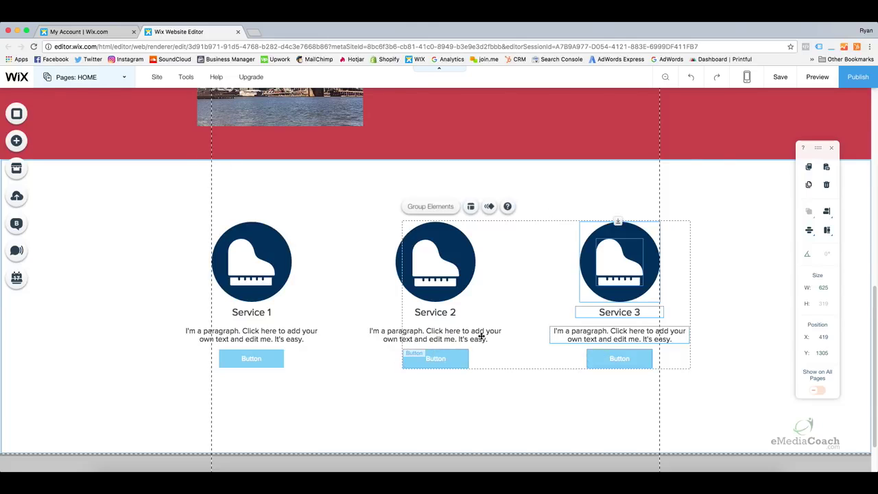
left_click(442, 332, "shift")
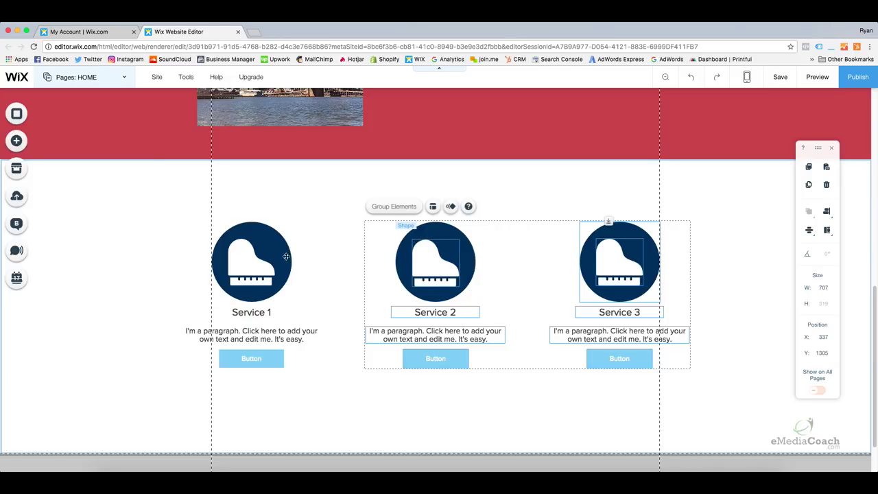
left_click(244, 276, "shift")
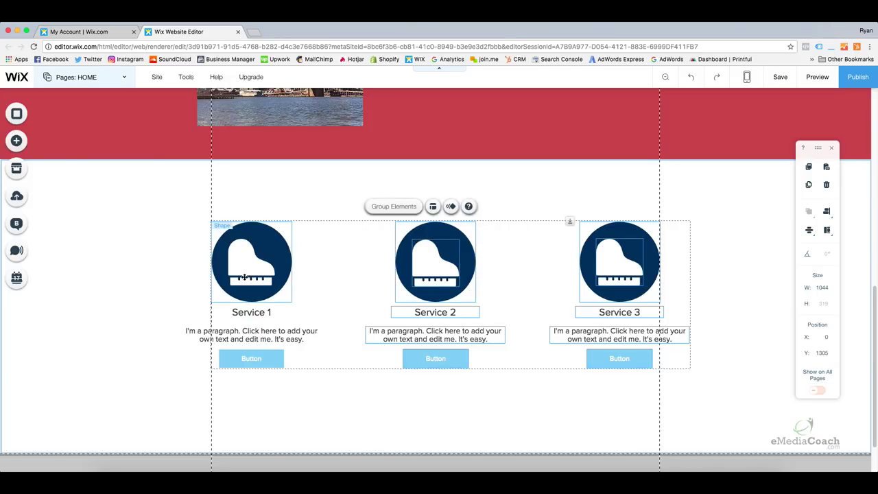
left_click(250, 356, "shift")
left_click(251, 358, "shift")
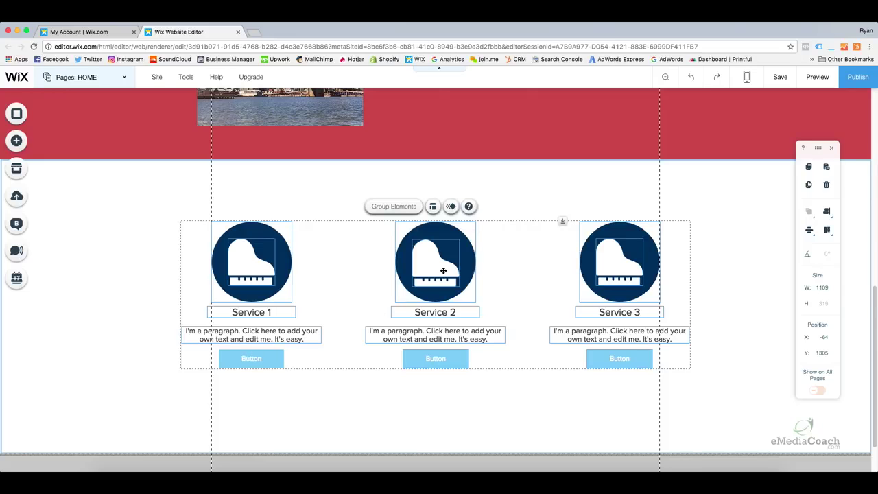
left_click_drag(439, 270, 440, 281)
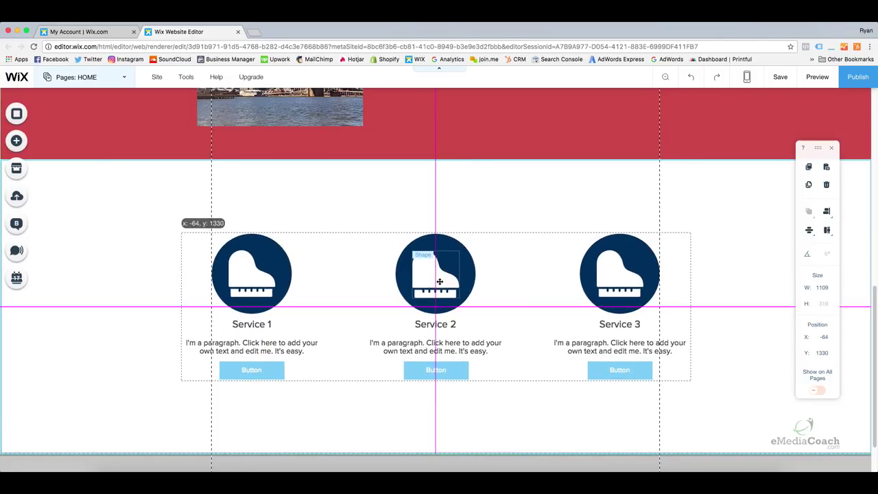
Deselect the group and check the Service 2 and Service 3 buttons.
left_click(630, 189)
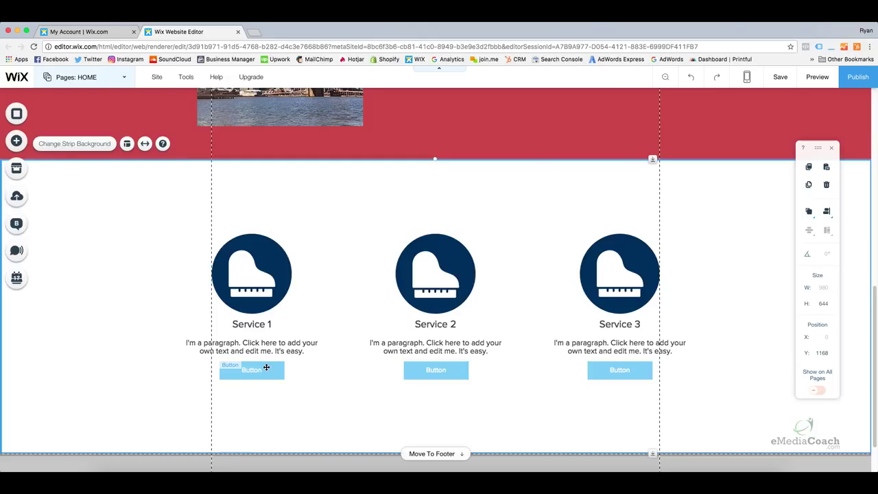
left_click(434, 376)
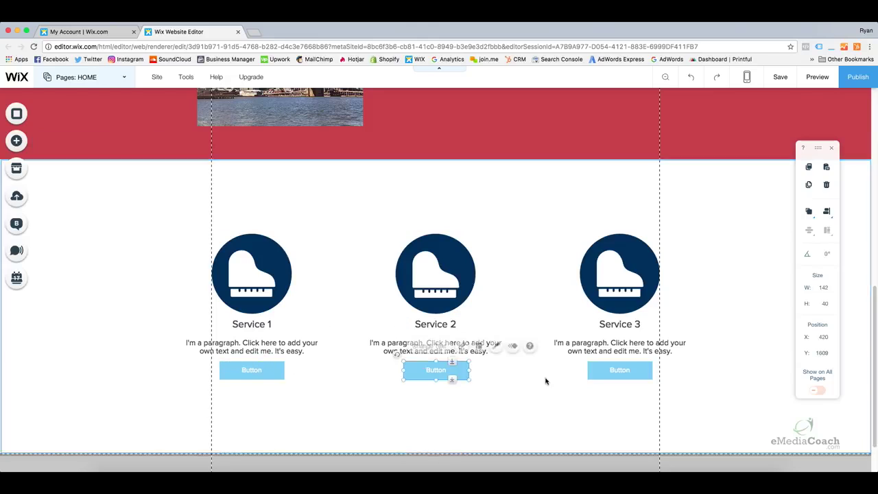
left_click(594, 373)
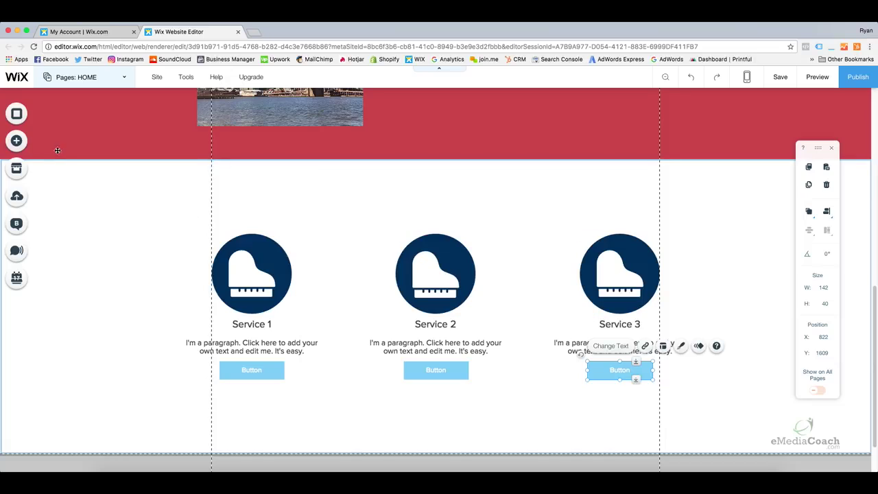
Add a new blank page named Service 1.
left_click(76, 81)
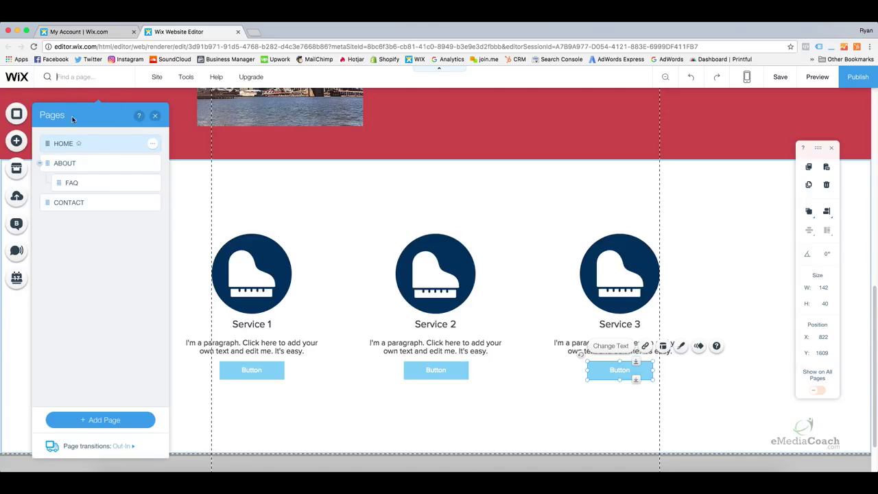
left_click(124, 423)
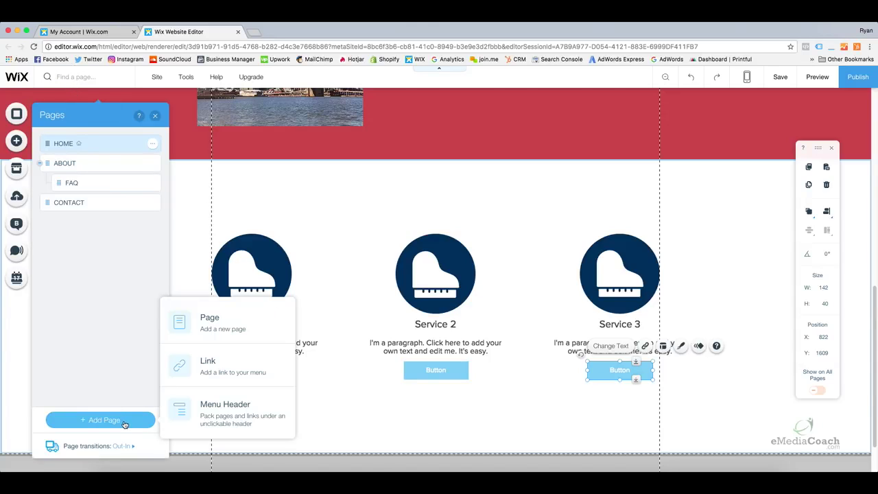
left_click(218, 329)
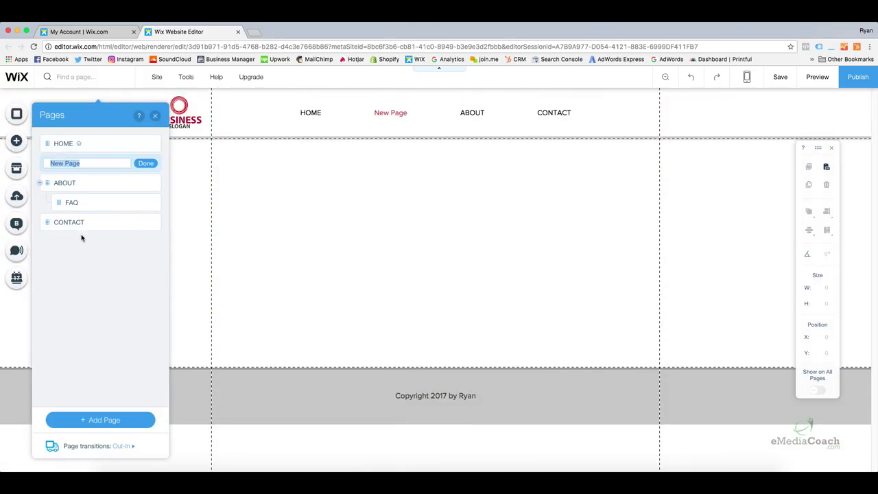
type("Service 1")
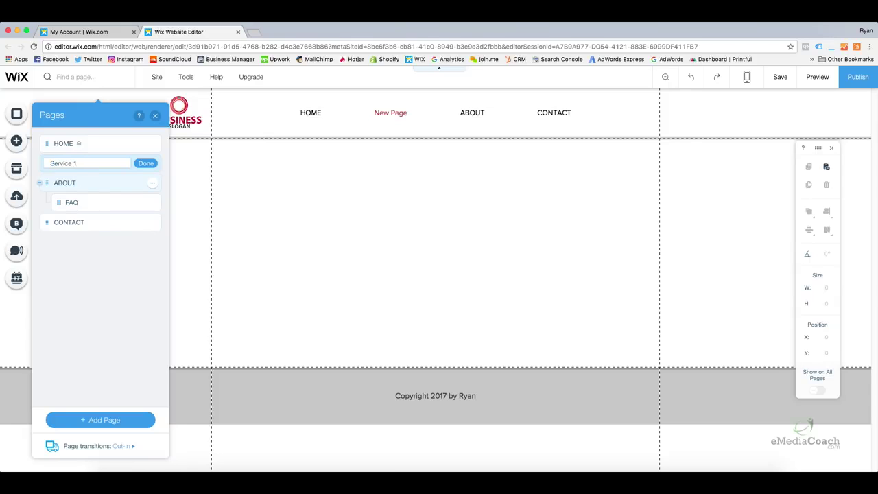
left_click(151, 163)
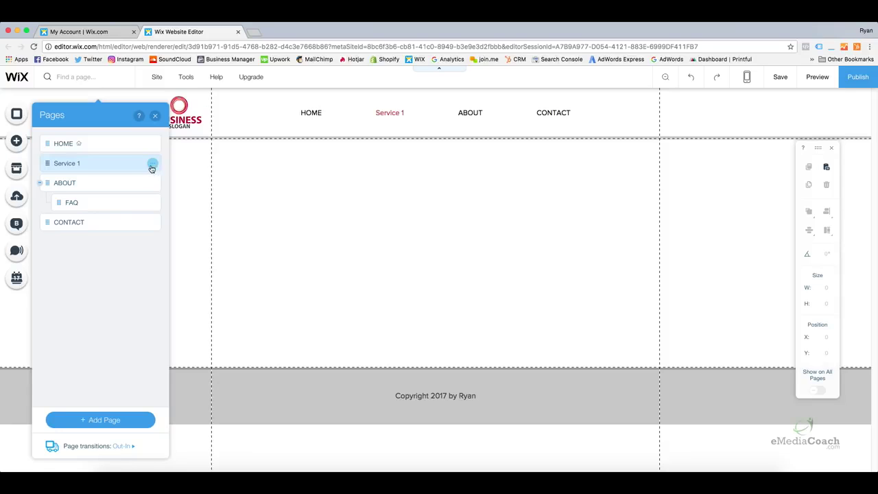
Duplicate the Service 1 page and name the copy Service 2.
left_click(152, 166)
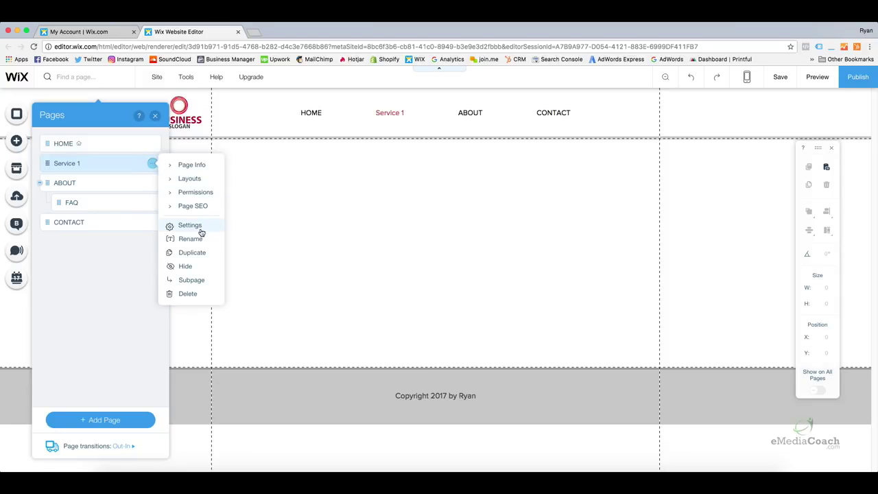
left_click(192, 254)
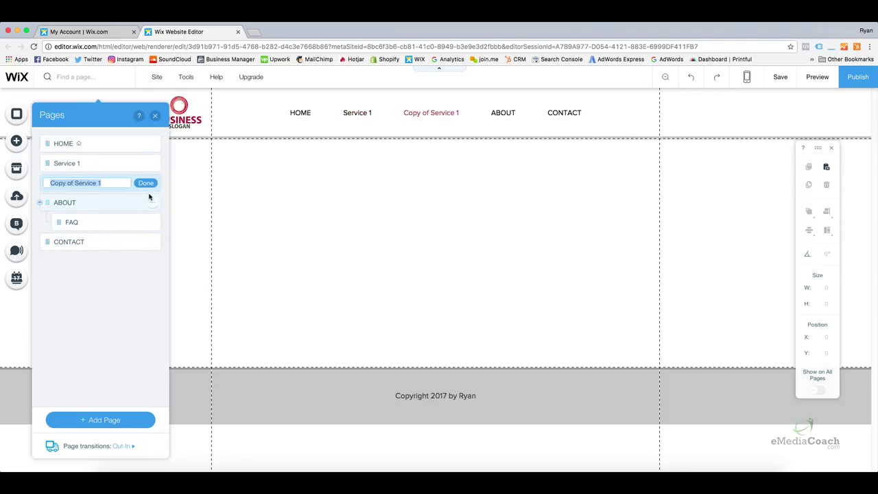
type("Service 2")
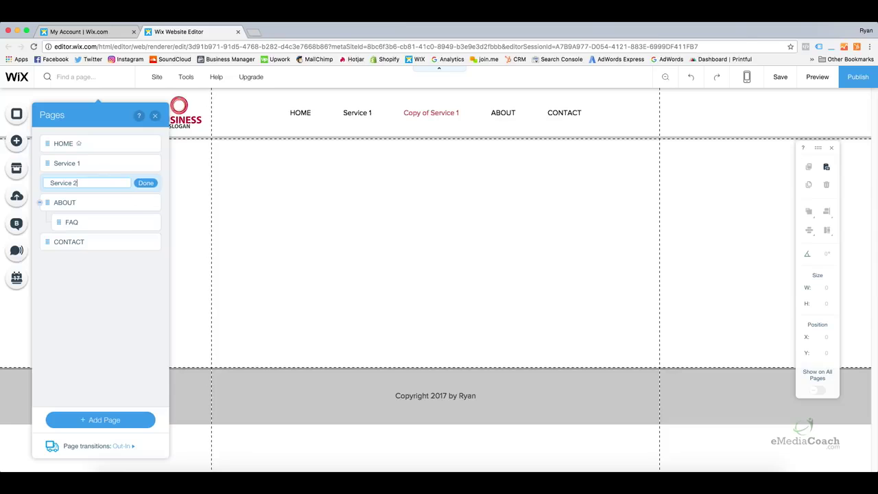
key("Return")
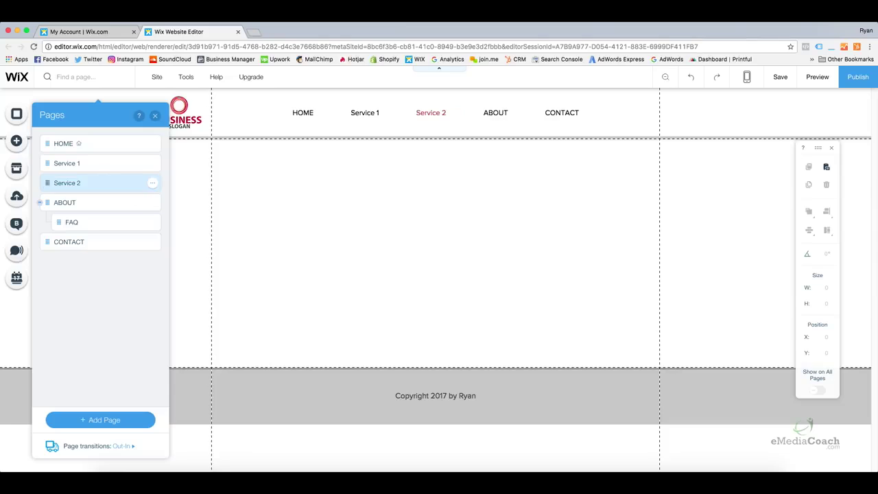
Duplicate the Service 2 page and rename the copy Service 3.
left_click(152, 184)
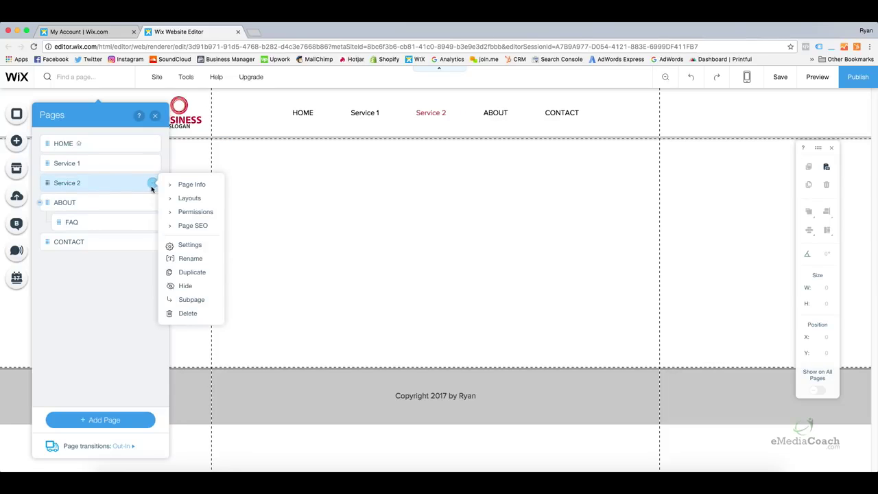
left_click(191, 275)
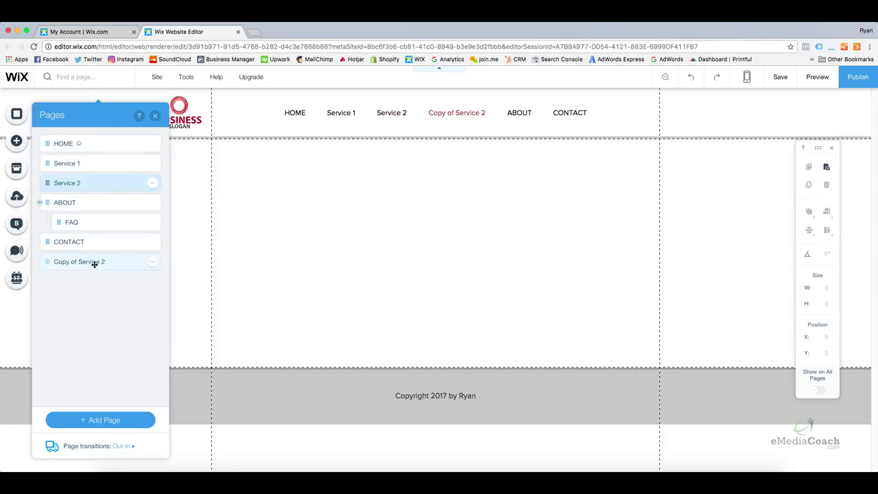
triple_click(119, 204)
type("Service 3")
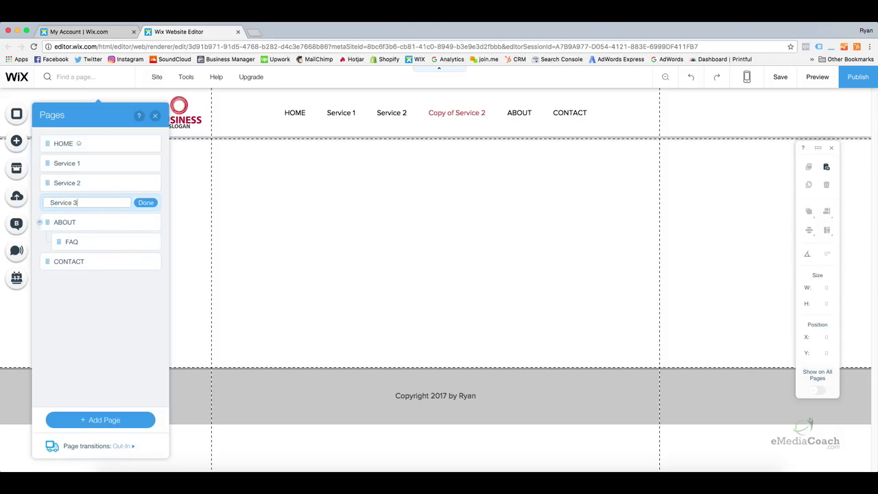
key("Return")
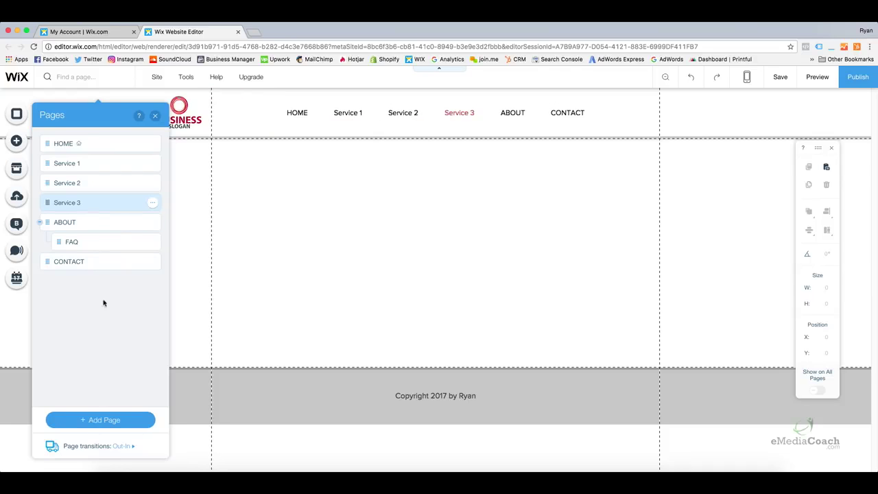
Add a blank page named SERVICES and nest Service 1 under it as a subpage.
left_click(89, 422)
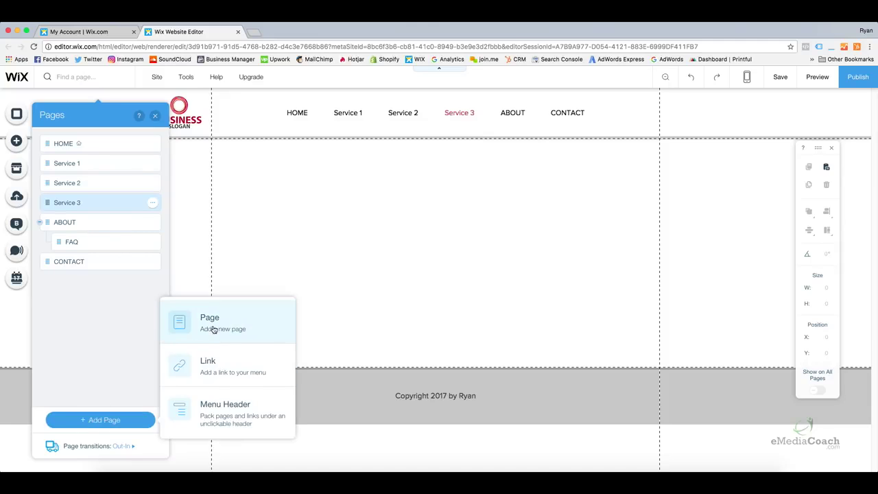
left_click(209, 326)
type("Services")
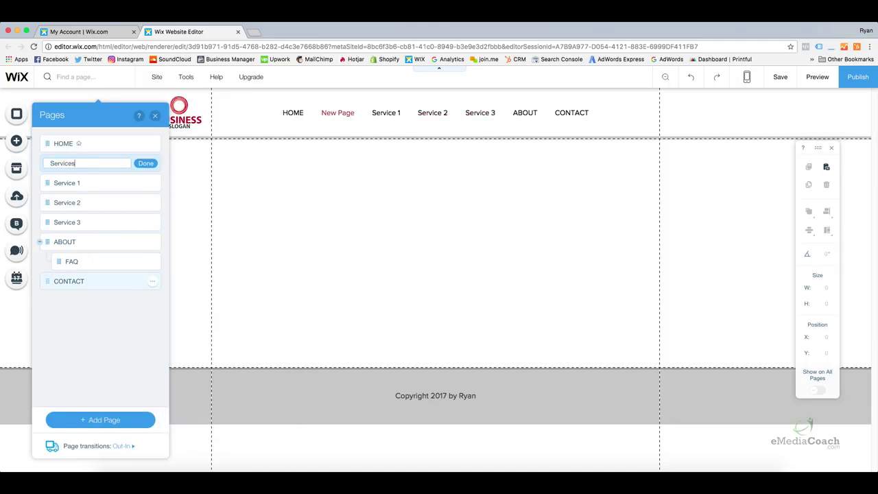
left_click_drag(103, 162, 27, 155)
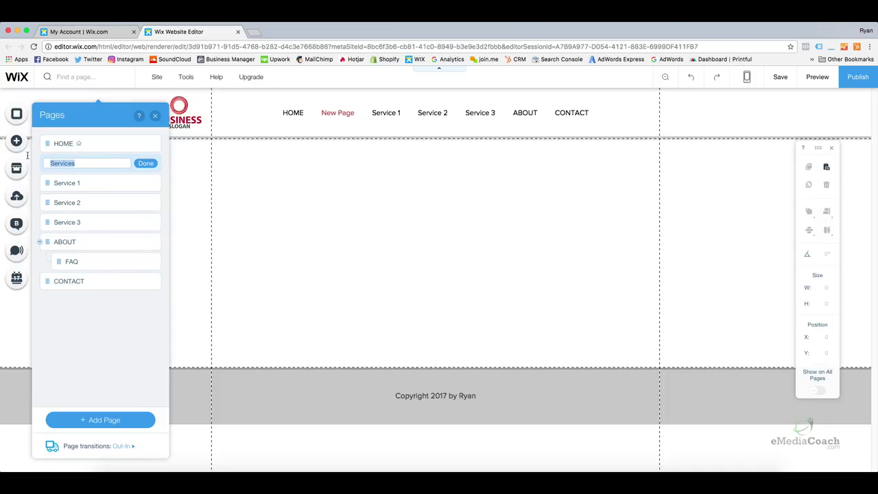
type("SERVICES")
left_click(143, 162)
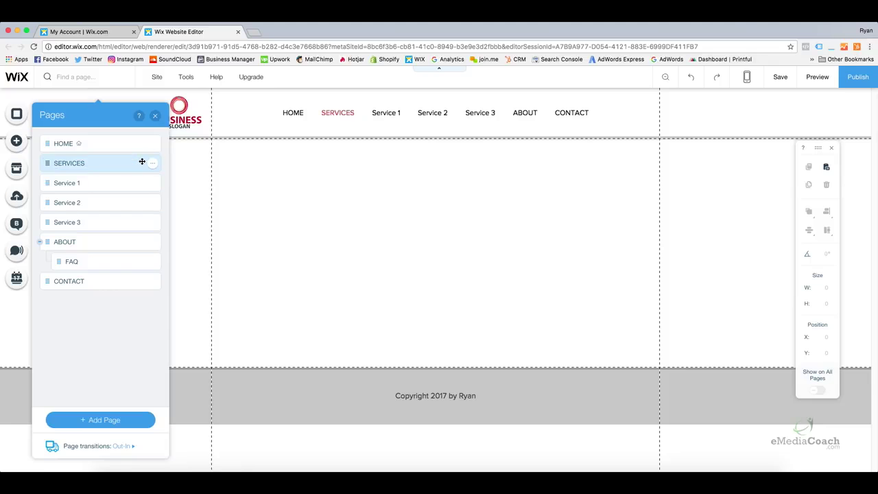
left_click(47, 184)
left_click_drag(48, 184, 69, 222)
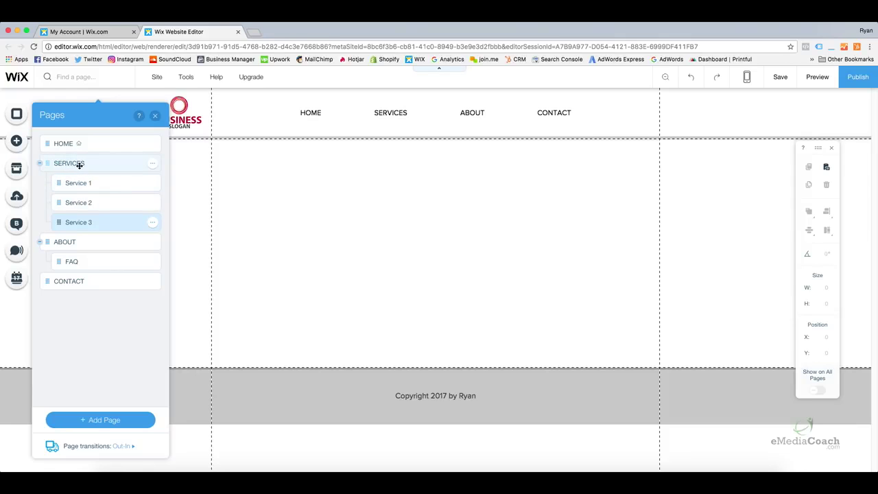
Close the pages list, briefly preview the site, then select the Service 1 button.
left_click(155, 115)
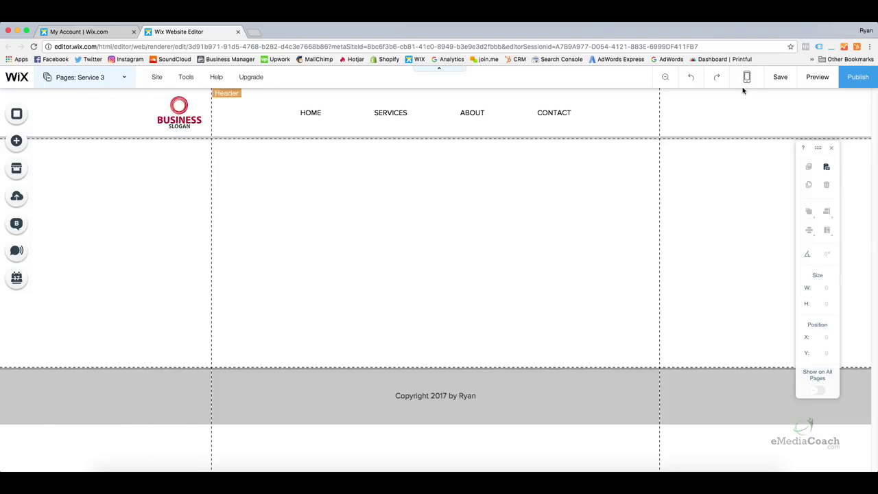
left_click(816, 79)
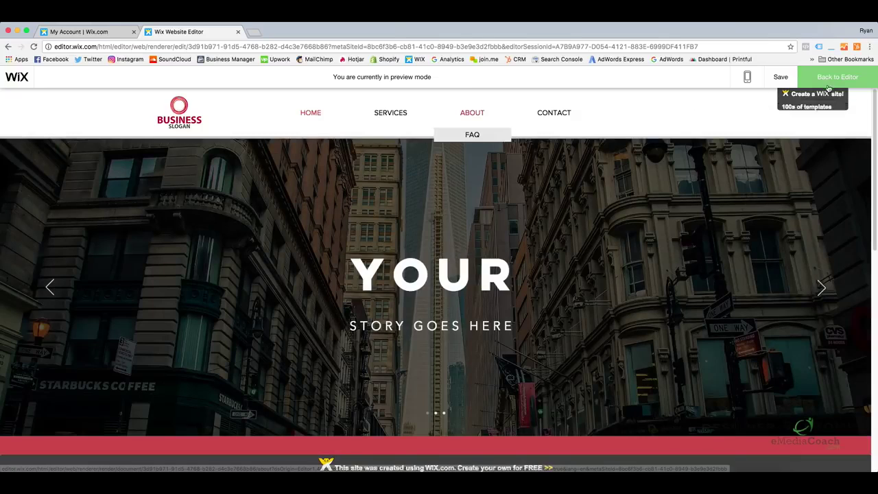
left_click(832, 78)
scroll(351, 295, "down", 5)
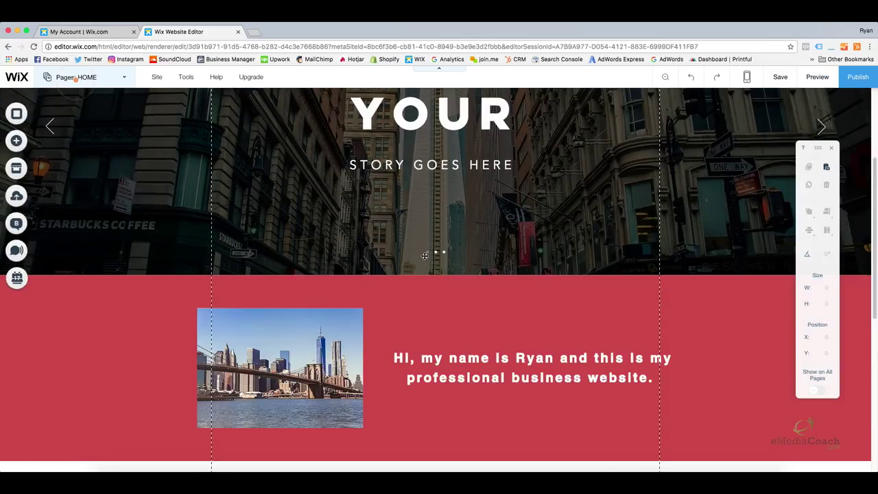
scroll(349, 296, "down", 3)
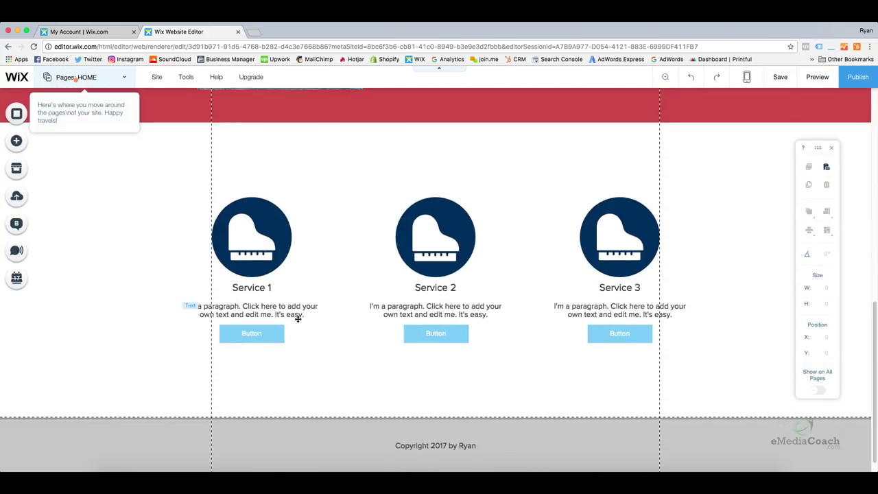
left_click(253, 333)
left_click(439, 336)
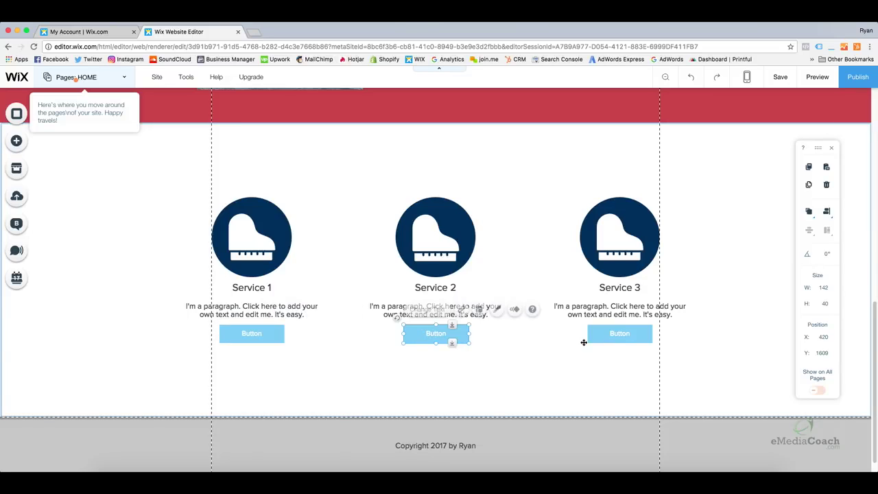
left_click(626, 338)
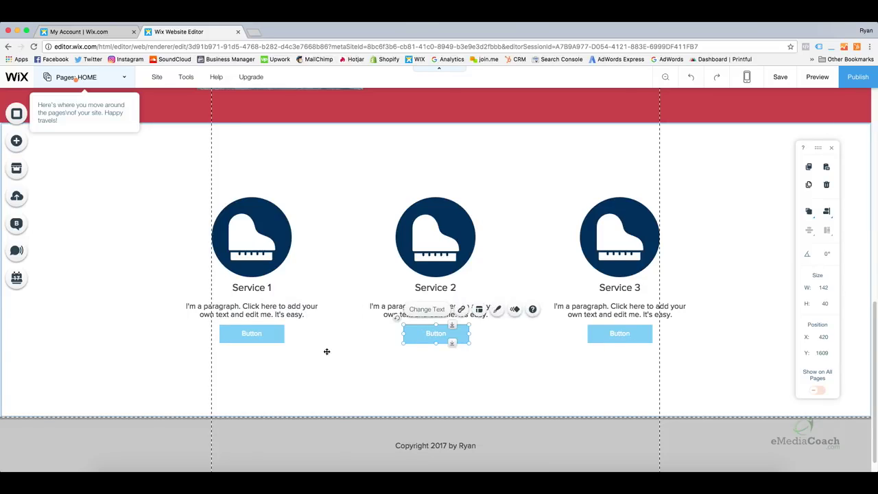
left_click(266, 335)
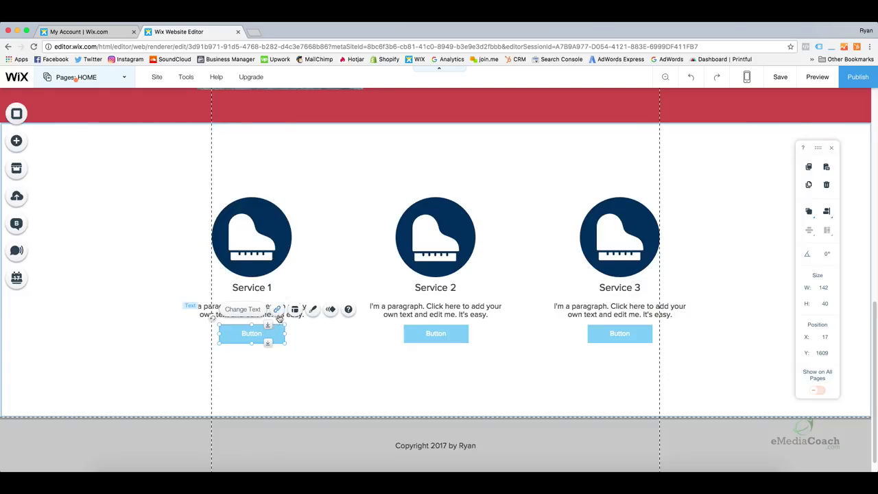
Link the Service 1 button to the Service 1 page.
left_click(277, 310)
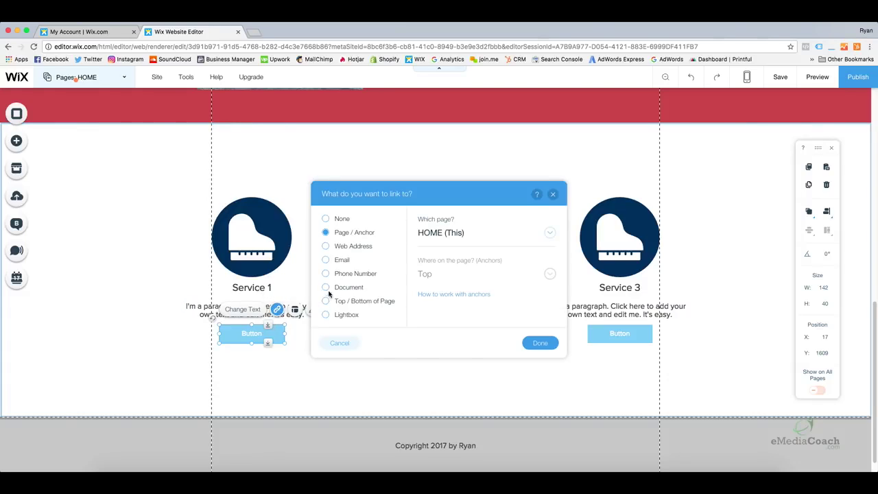
left_click(443, 234)
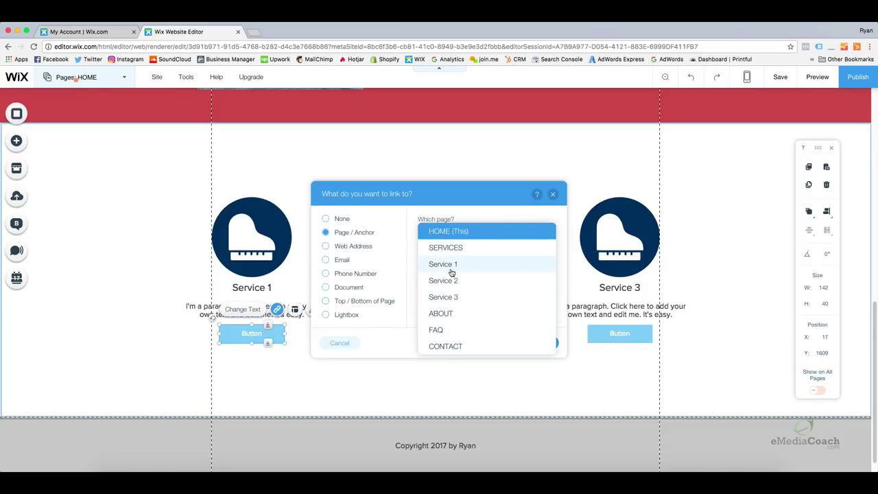
left_click(452, 272)
left_click(535, 350)
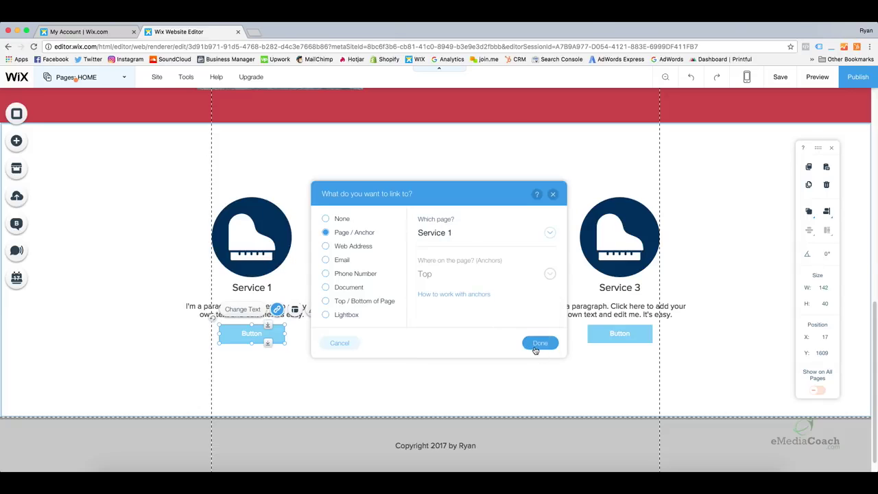
Test the Service 1 button's link in preview, then return to the editor.
left_click(817, 77)
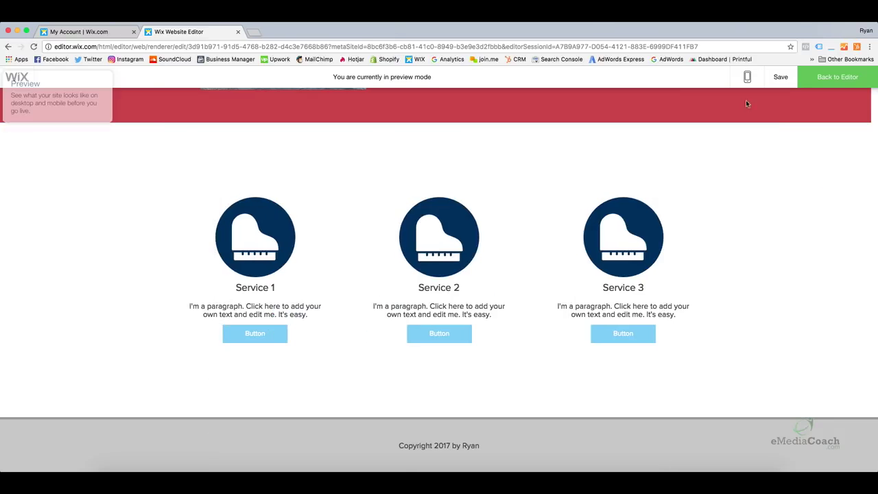
left_click(267, 335)
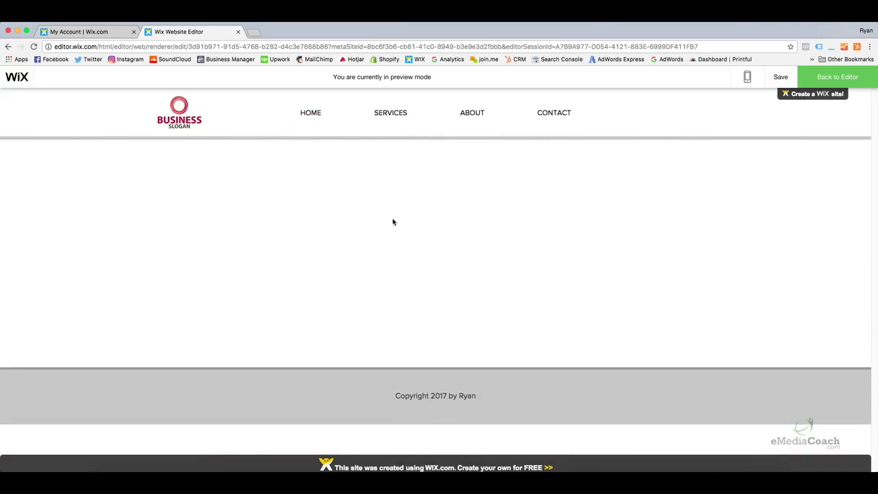
left_click(309, 113)
scroll(339, 203, "down", 10)
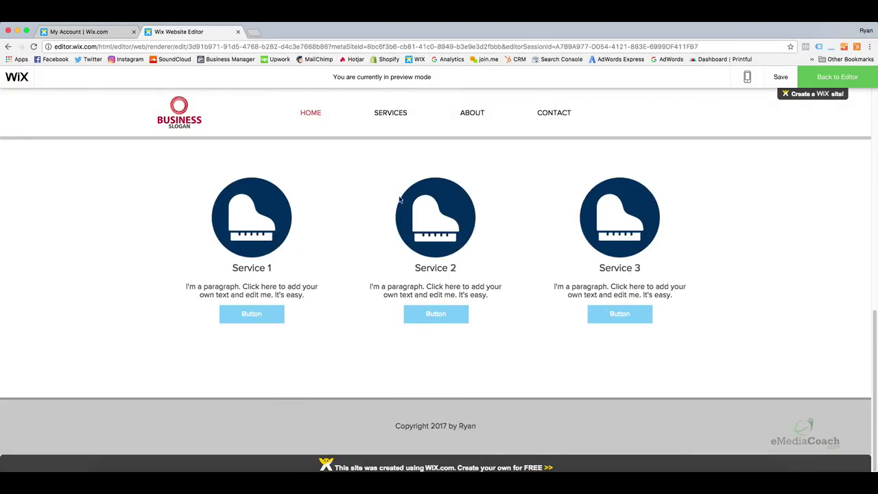
left_click(837, 76)
left_click(441, 333)
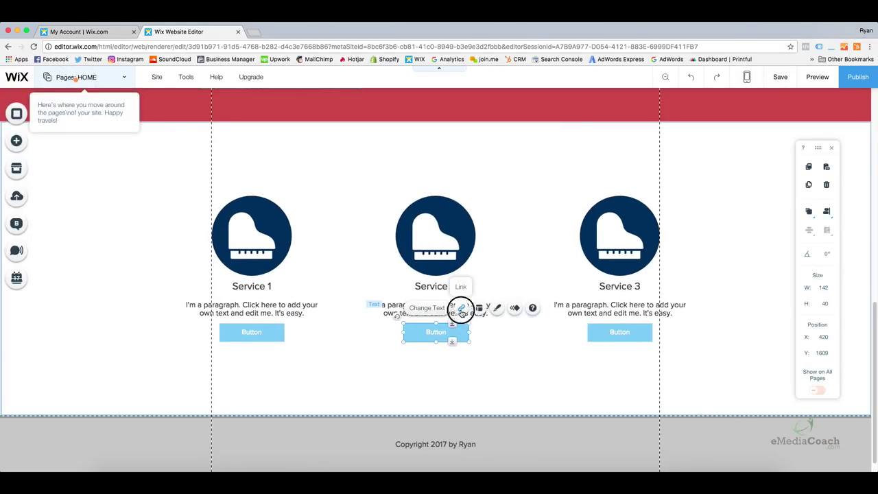
Link the Service 2 and Service 3 buttons to the Service 2 and Service 3 pages.
left_click(461, 309)
left_click(449, 234)
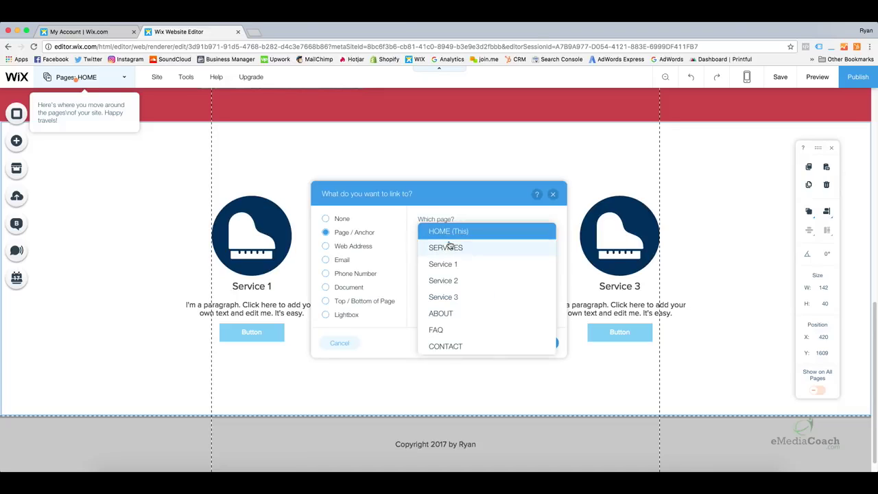
left_click(449, 280)
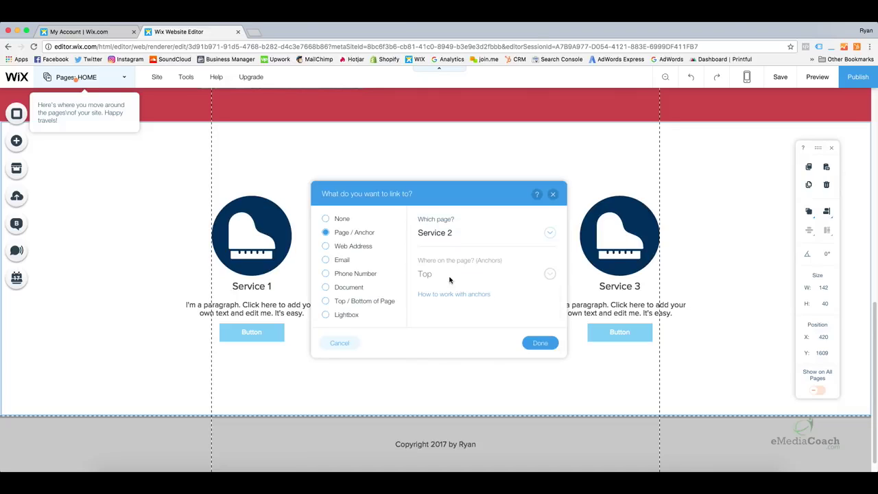
left_click(540, 342)
left_click(610, 331)
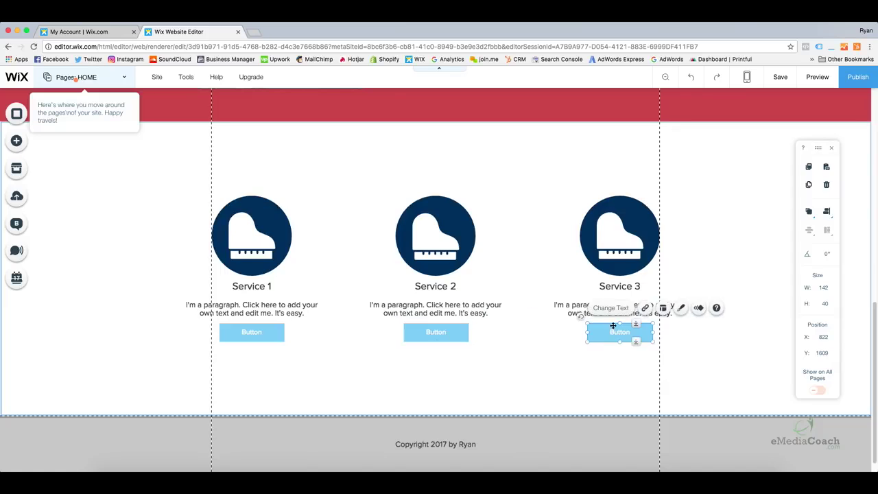
left_click(645, 308)
left_click(515, 240)
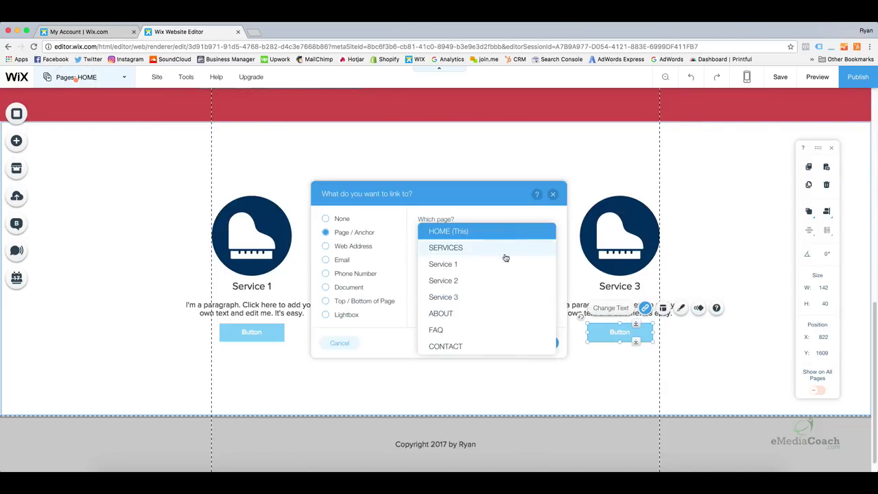
left_click(475, 294)
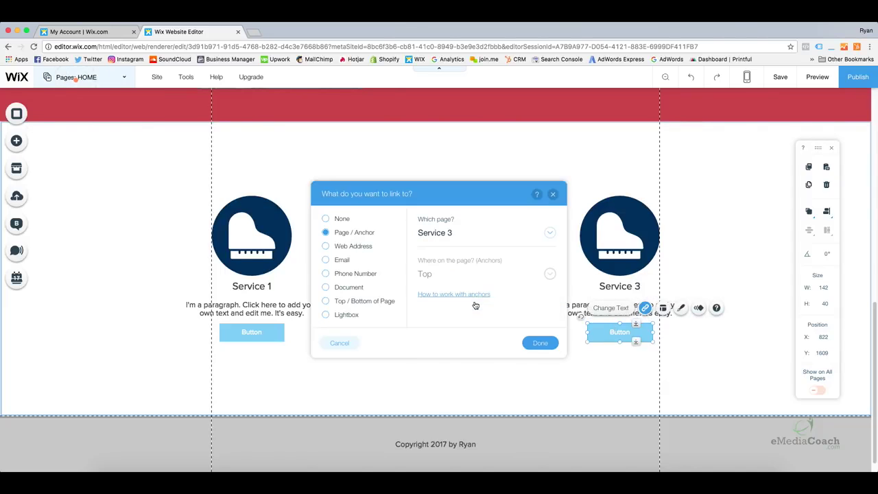
left_click(540, 343)
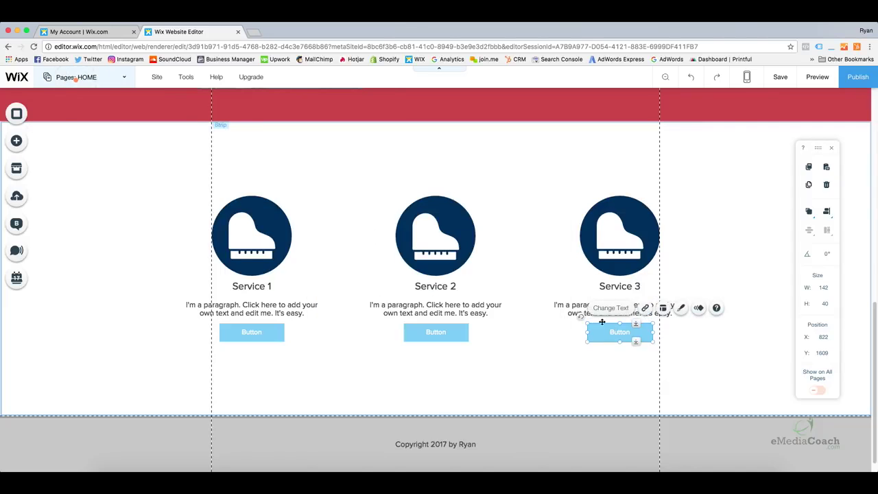
Preview the site and scroll back up through the home page.
left_click(818, 83)
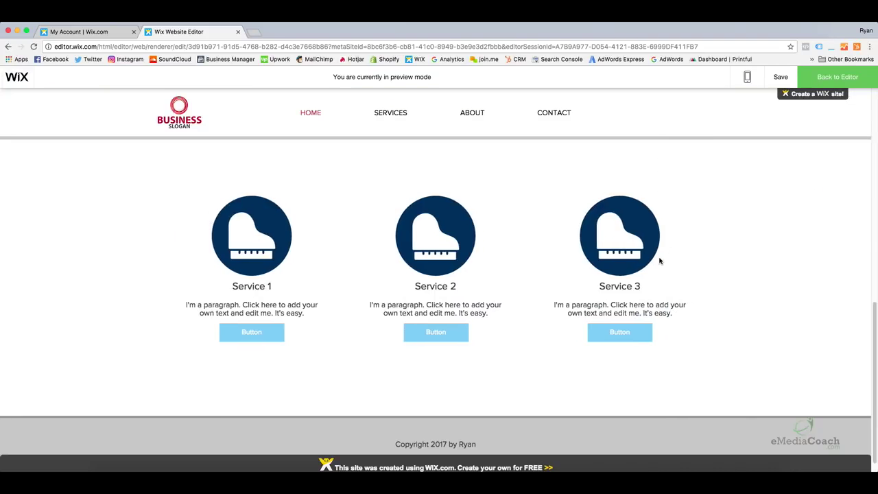
scroll(659, 260, "up", 2)
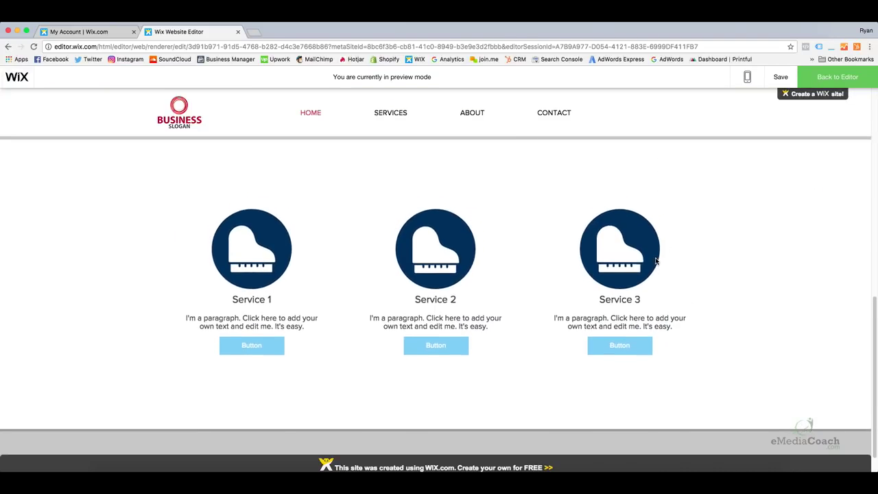
scroll(655, 261, "up", 5)
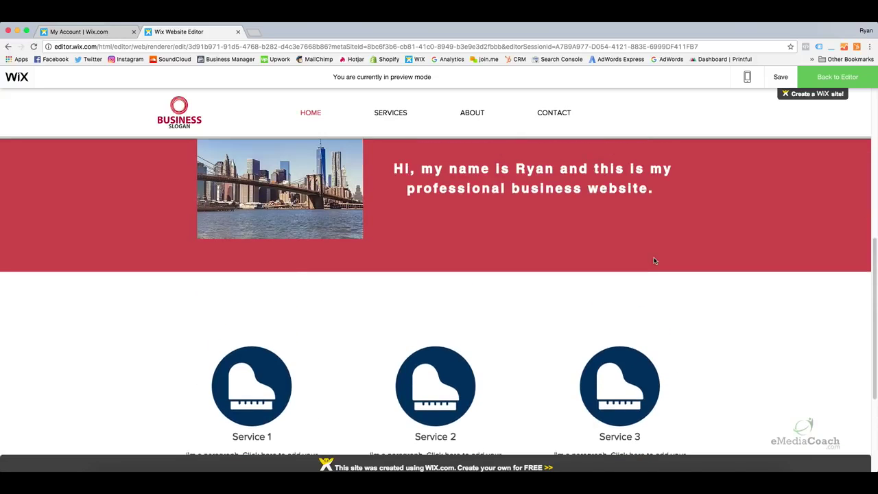
scroll(655, 260, "up", 8)
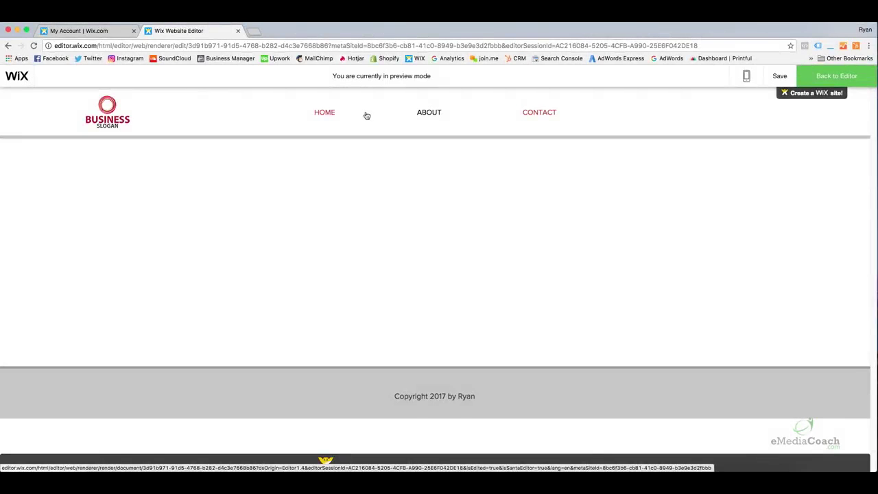
Use the preview's site menu to reach the About and then the empty Contact page.
mouse_move(376, 120)
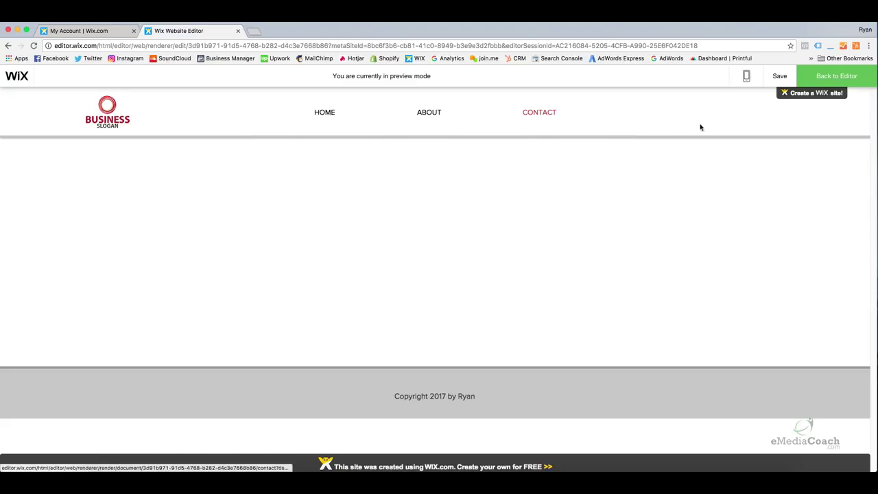
Return to editing the Contact page and browse the Contact elements down to Contact Forms.
left_click(820, 78)
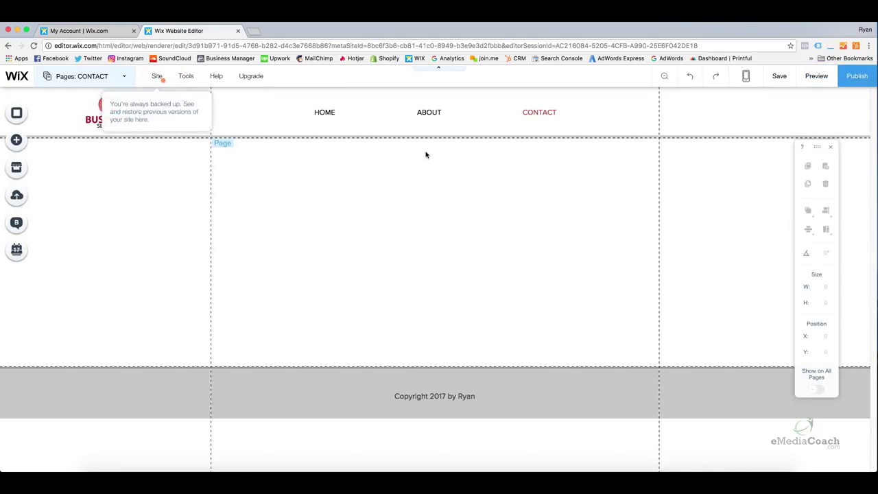
left_click(185, 172)
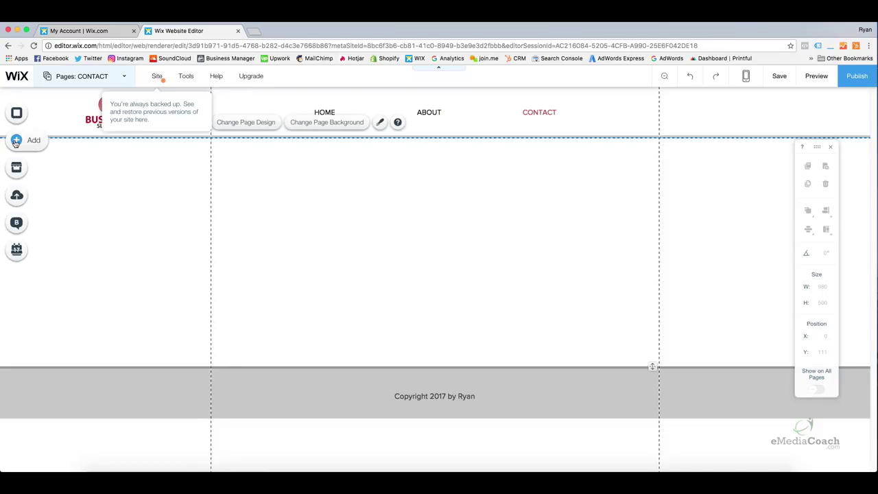
left_click(16, 140)
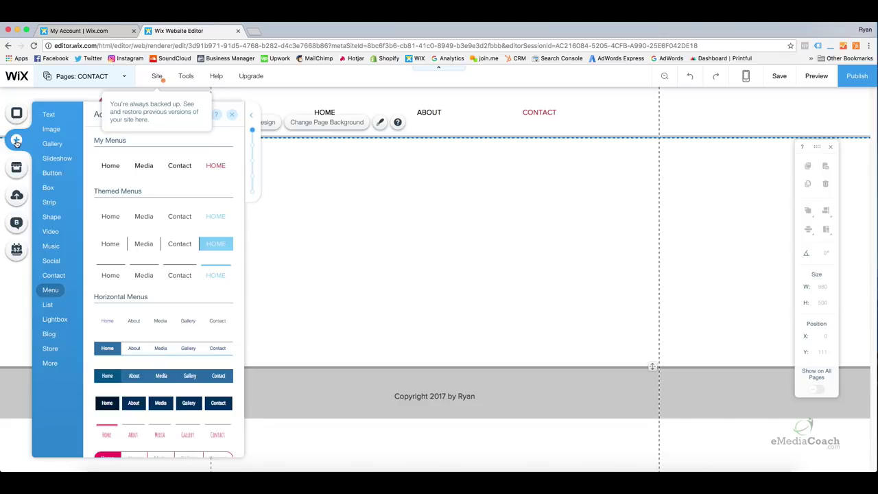
mouse_move(52, 207)
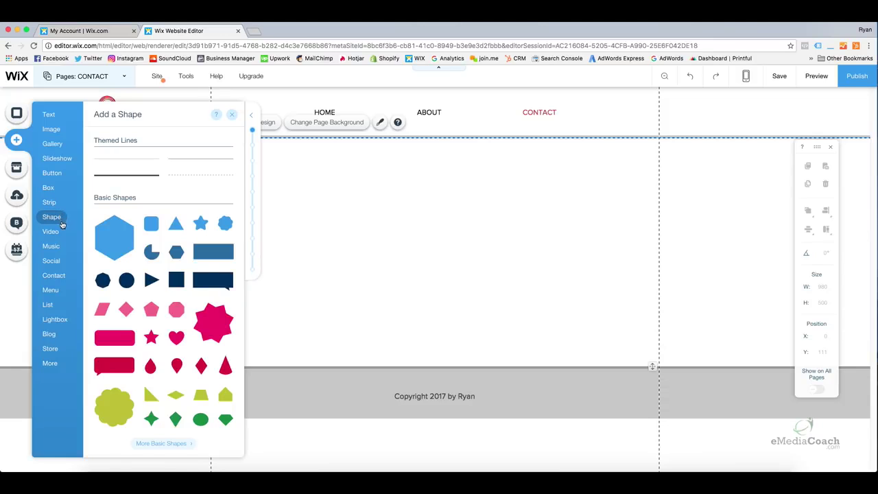
mouse_move(54, 278)
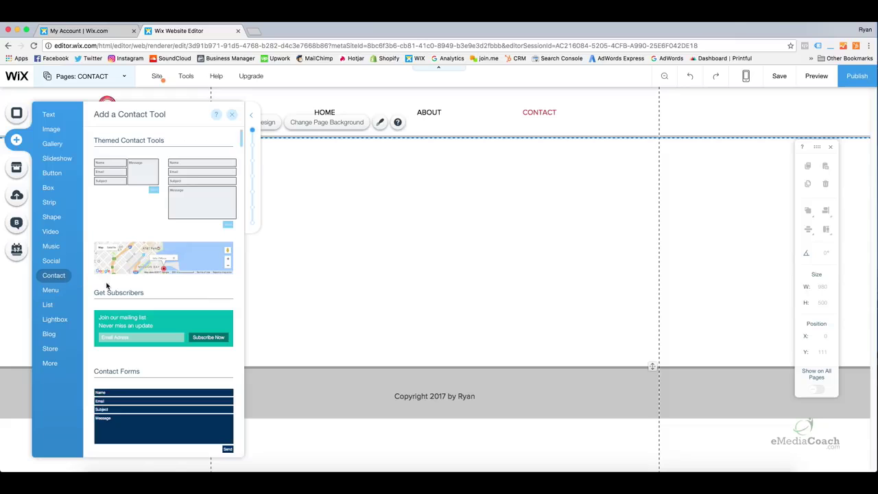
scroll(142, 261, "down", 2)
scroll(141, 264, "down", 1)
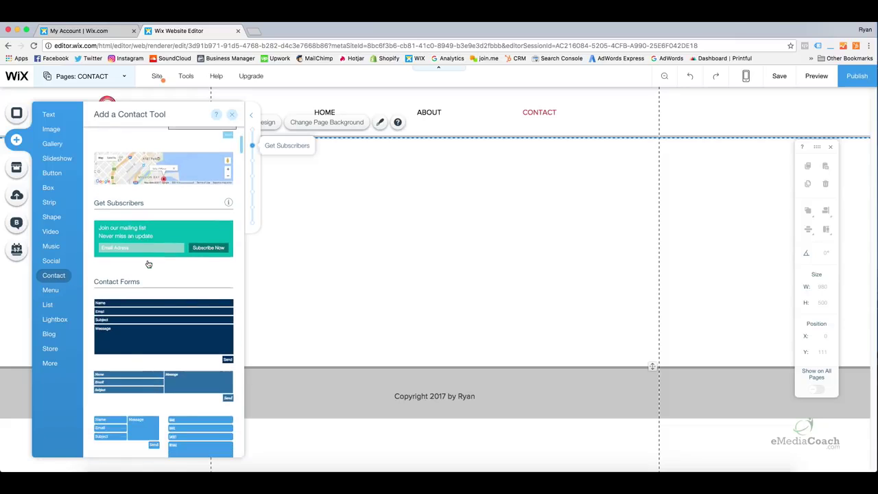
mouse_move(242, 146)
left_mouse_down()
mouse_move(245, 199)
mouse_move(243, 135)
left_mouse_up()
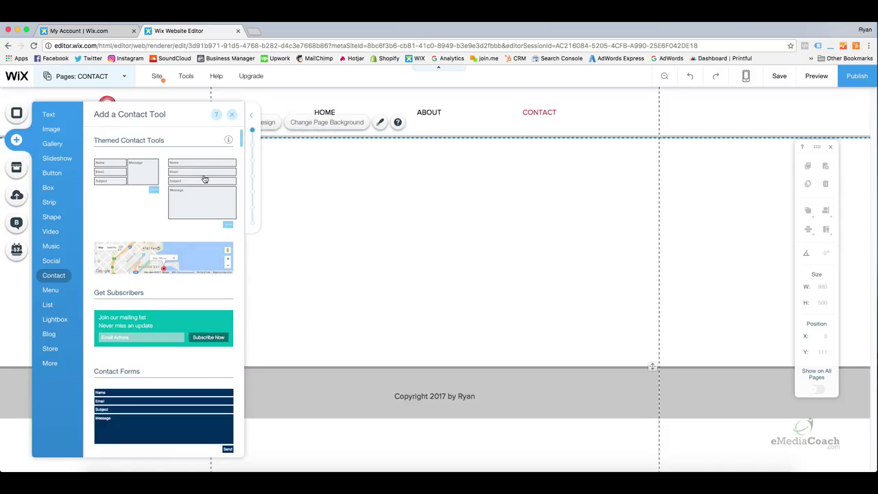
Place a themed contact form on the Contact page, widen it to 356, and snap it to the right guide.
left_click_drag(196, 177, 548, 217)
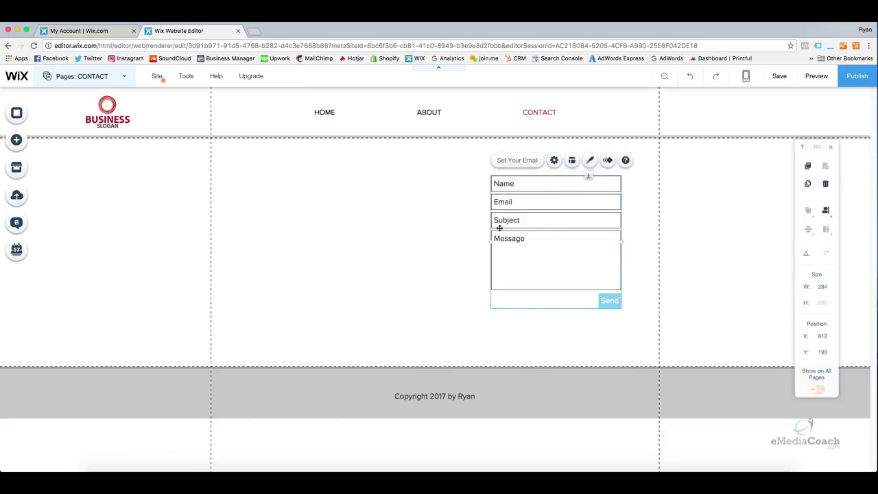
left_click_drag(490, 241, 469, 242)
left_click_drag(537, 245, 541, 255)
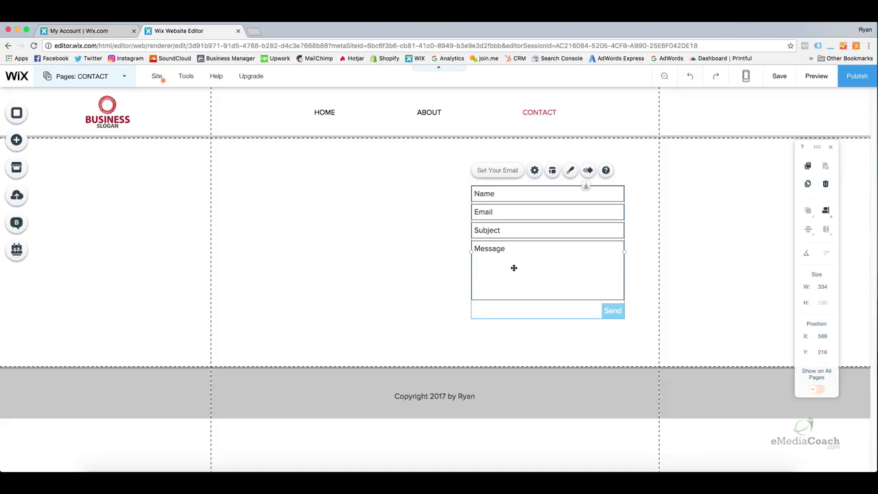
left_click_drag(470, 253, 445, 251)
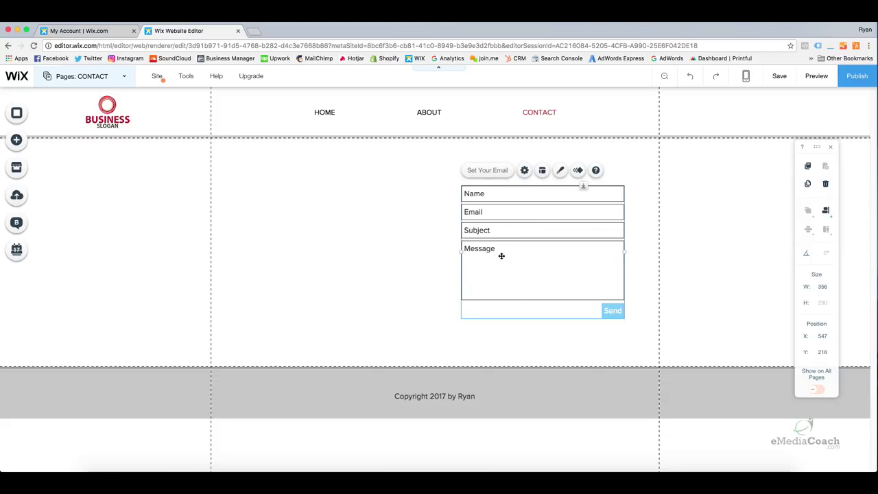
left_click_drag(541, 253, 571, 254)
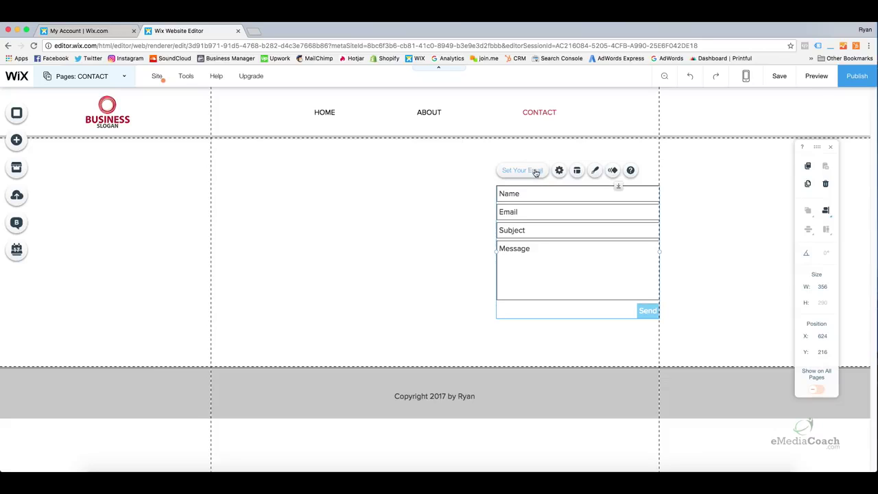
Set the contact form's button background to red #CC4949 under Fill Color & Opacity.
left_click(535, 172)
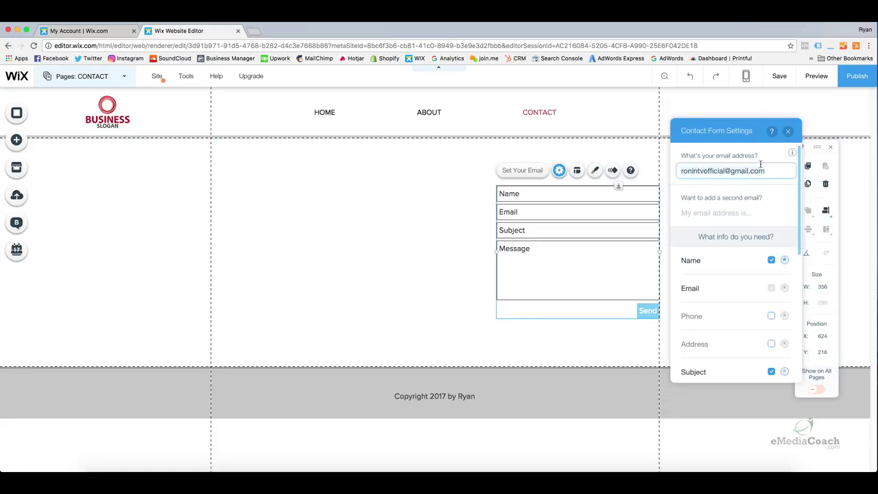
left_click(788, 133)
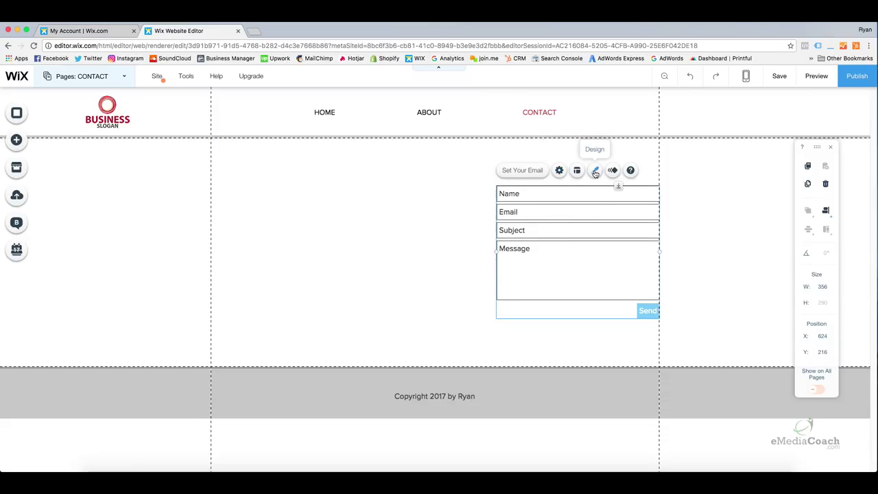
left_click(594, 171)
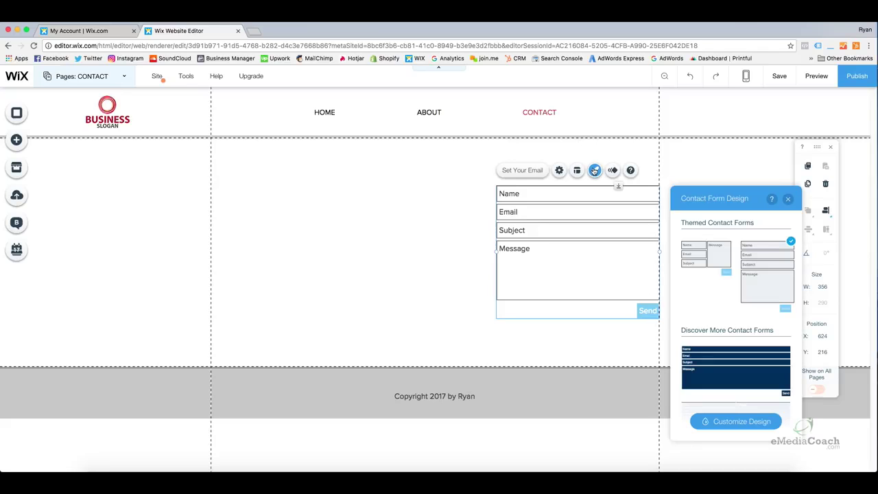
left_click(720, 427)
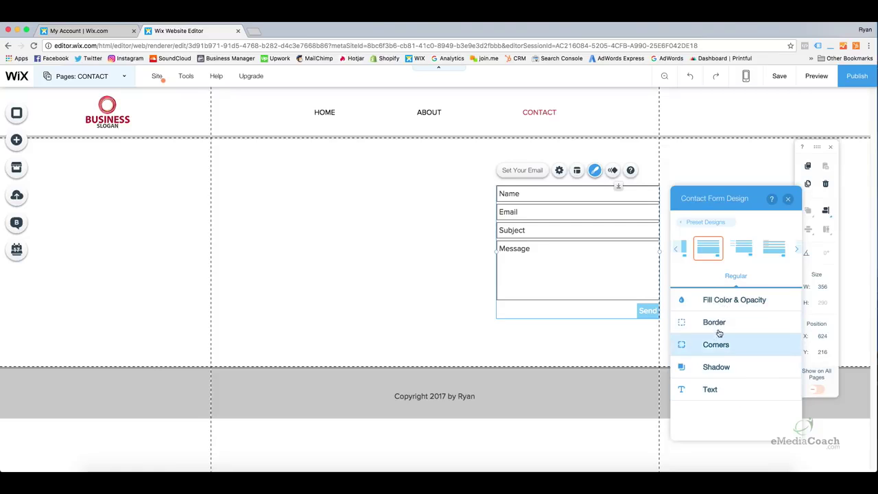
left_click(719, 299)
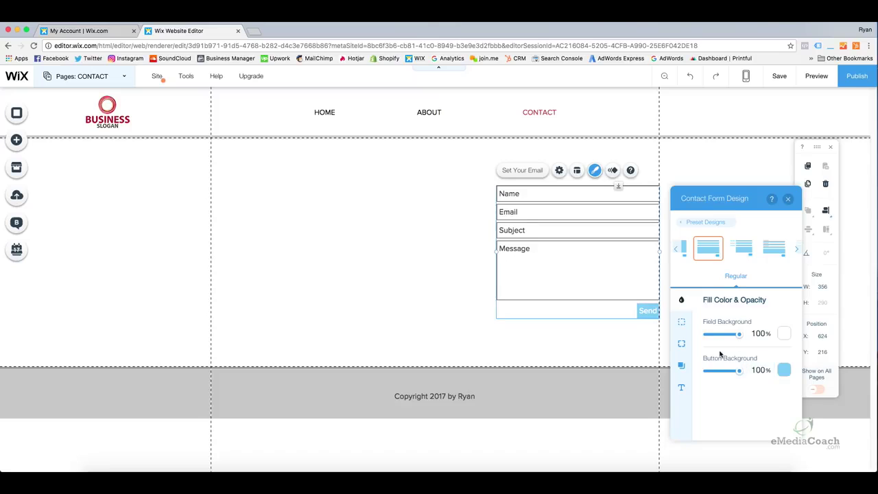
left_click(782, 370)
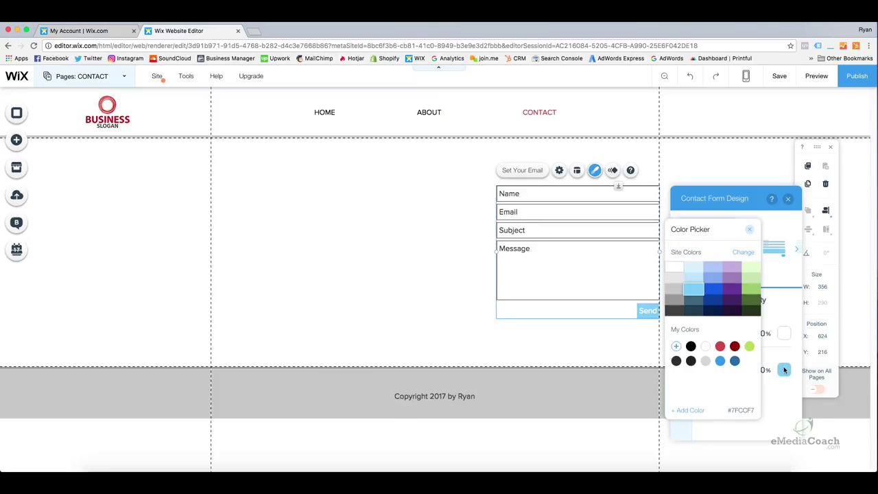
left_click(720, 347)
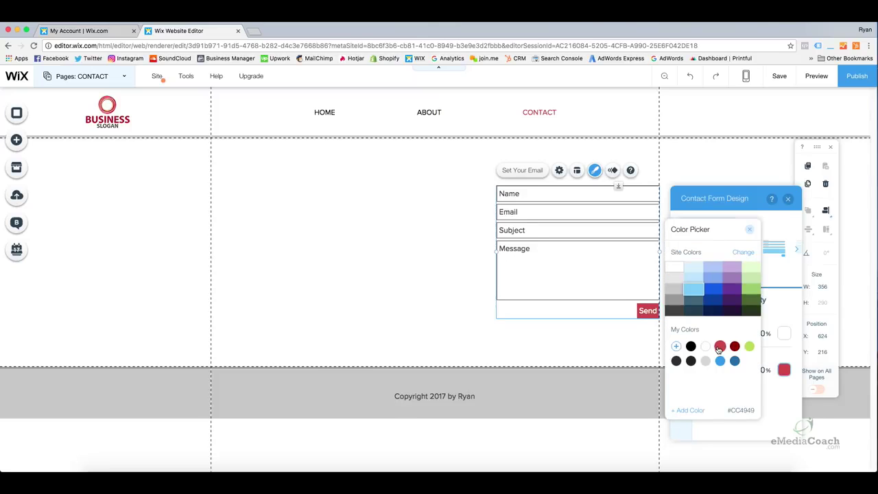
left_click(749, 229)
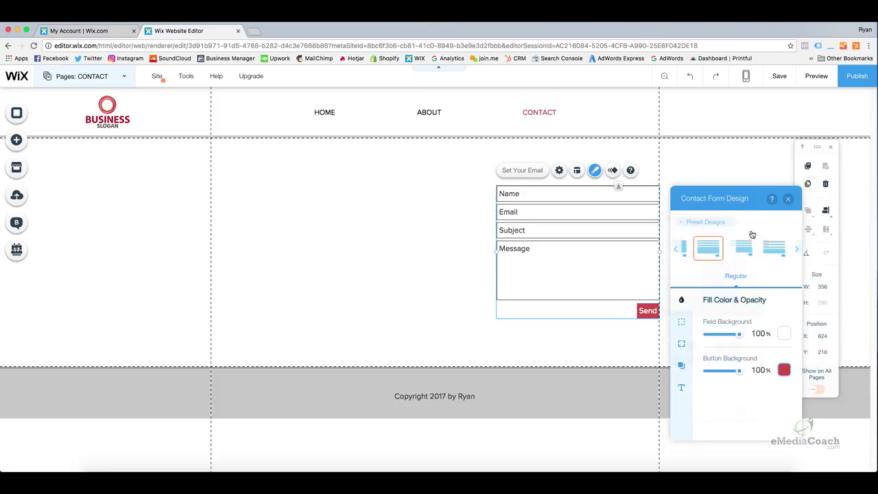
Review the form's border, corner, shadow and text design settings, then close the design panel.
left_click(681, 321)
left_click(684, 343)
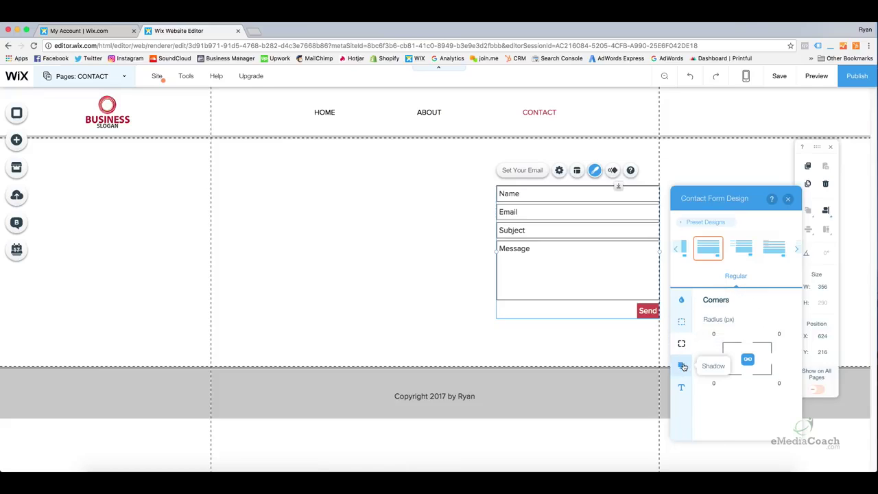
left_click(681, 365)
left_click(683, 388)
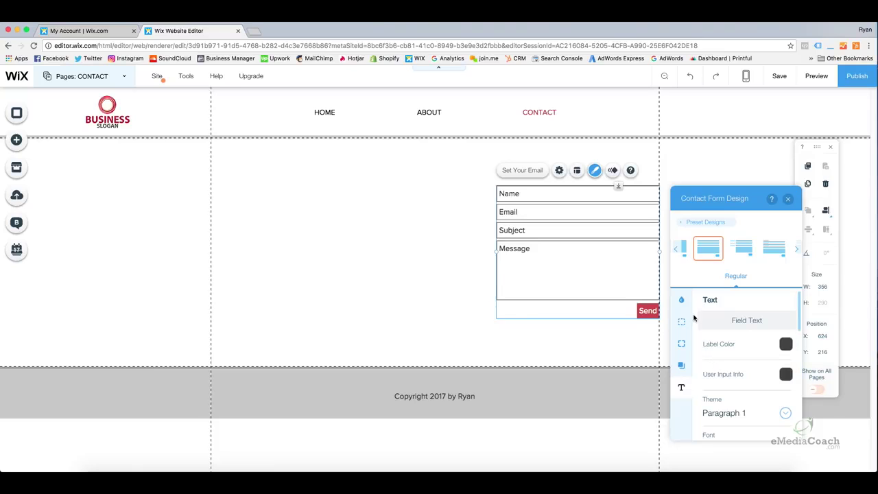
scroll(697, 320, "down", 3)
scroll(713, 350, "up", 3)
left_click(681, 300)
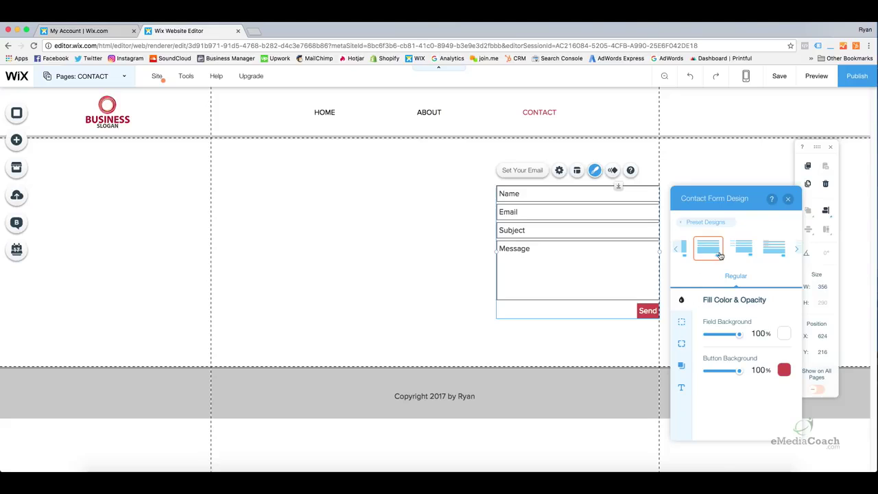
left_click(790, 199)
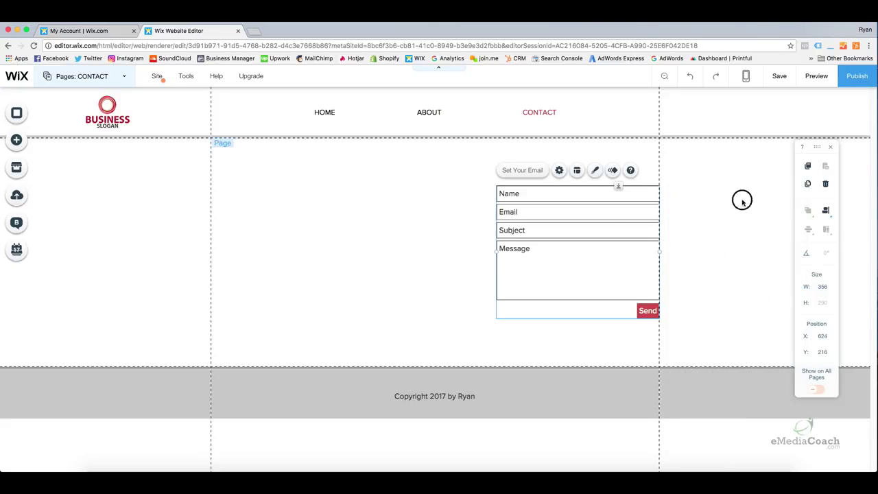
Open the Add elements panel and browse the Contact section's map options.
left_click(594, 222)
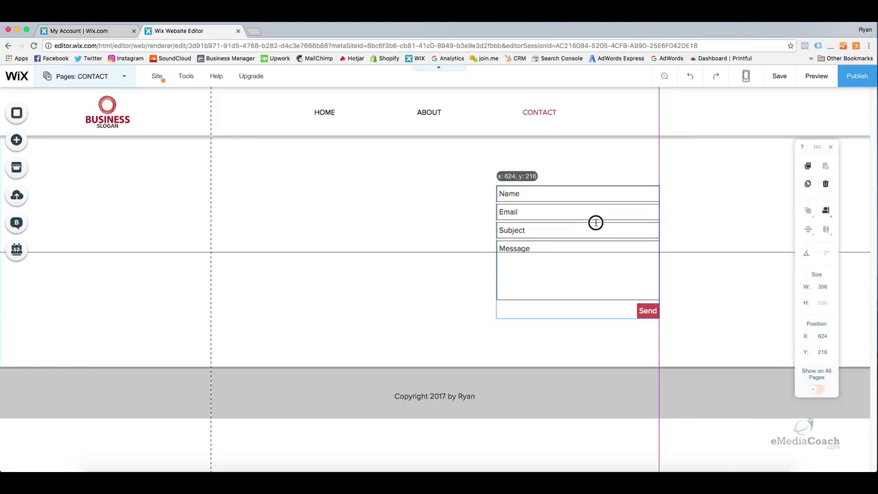
left_click(431, 223)
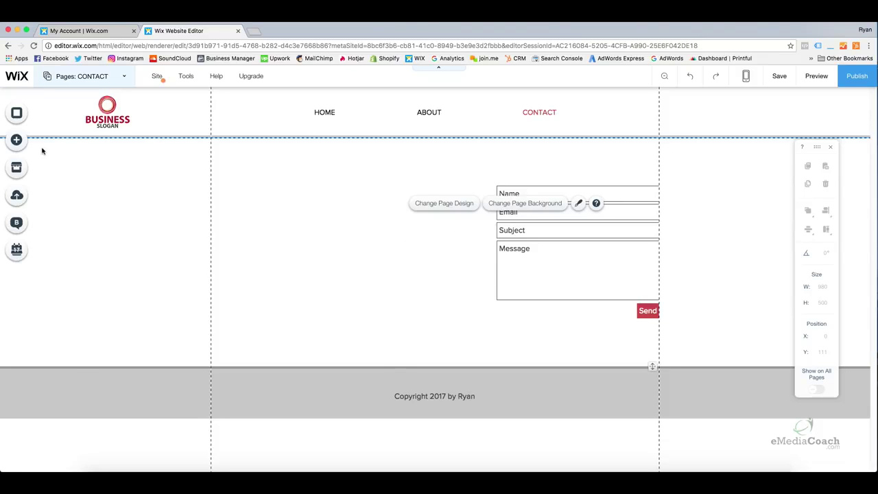
left_click(21, 141)
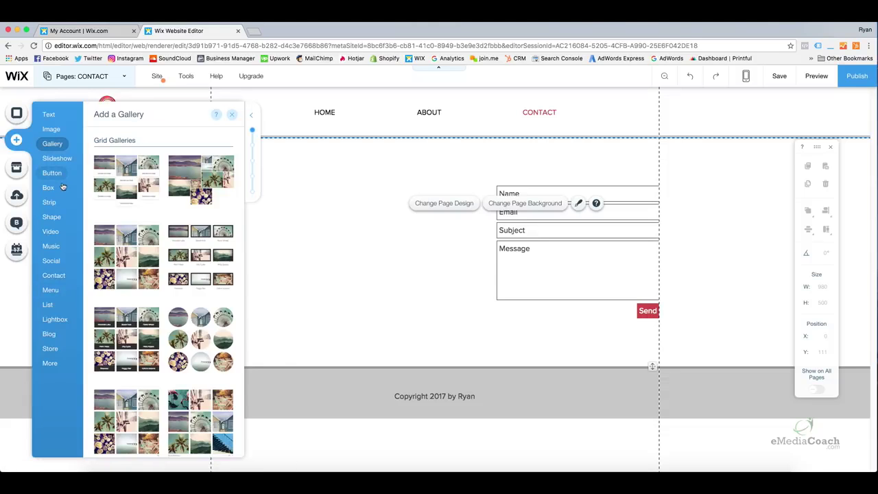
mouse_move(45, 281)
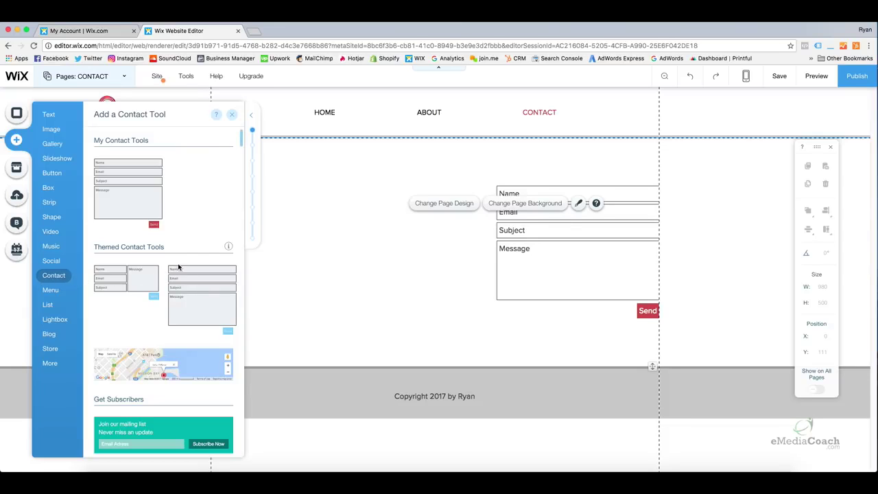
left_click(241, 135)
left_click_drag(241, 135, 243, 142)
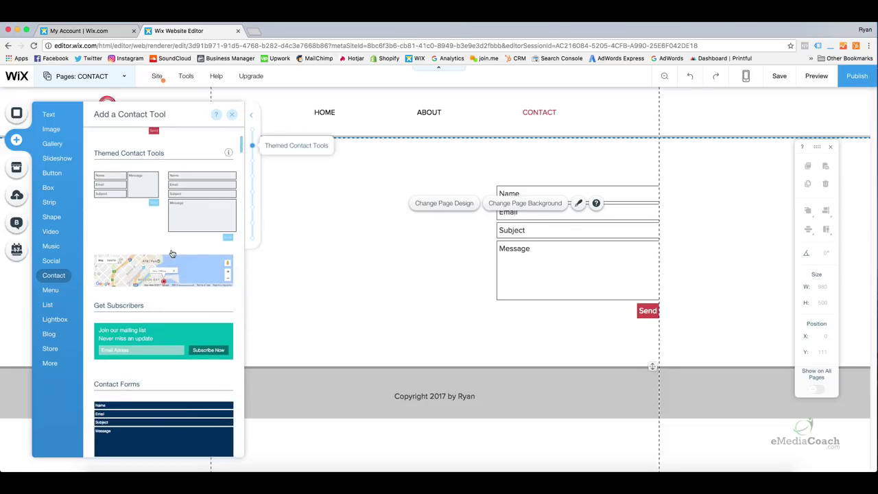
left_click_drag(239, 148, 249, 274)
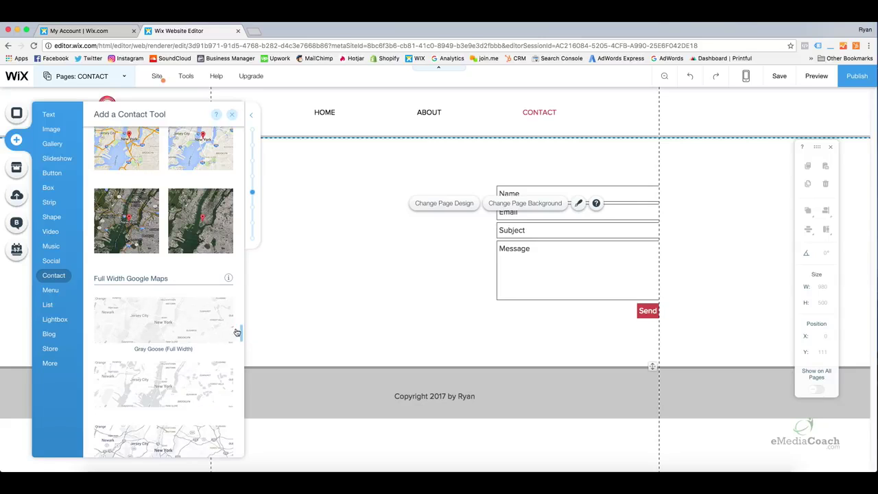
left_click_drag(241, 329, 242, 334)
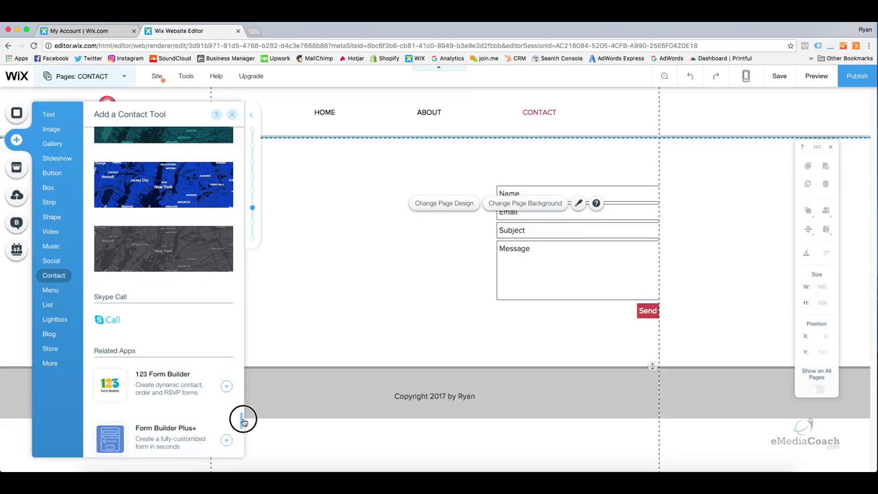
Place a Classic (Highways) Google Map left of the contact form, top-aligned at Y 216.
scroll(243, 426, "down", 2)
scroll(243, 428, "down", 1)
left_click_drag(243, 429, 243, 422)
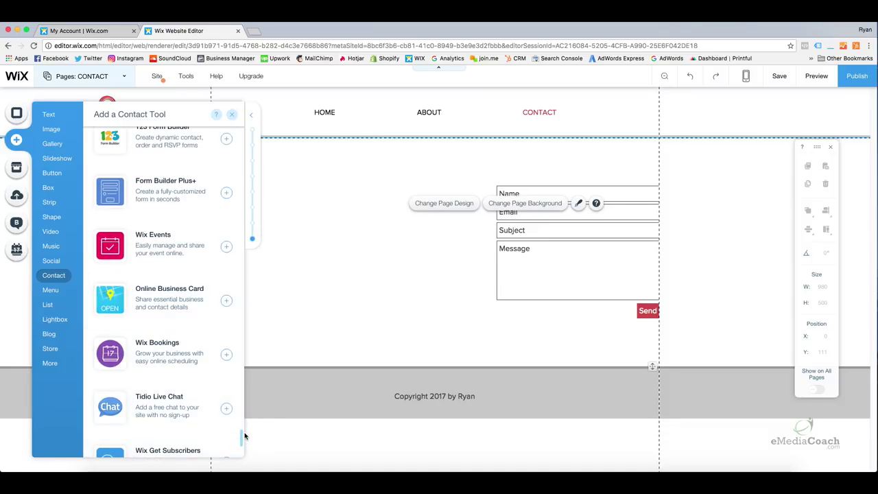
left_click_drag(242, 436, 259, 314)
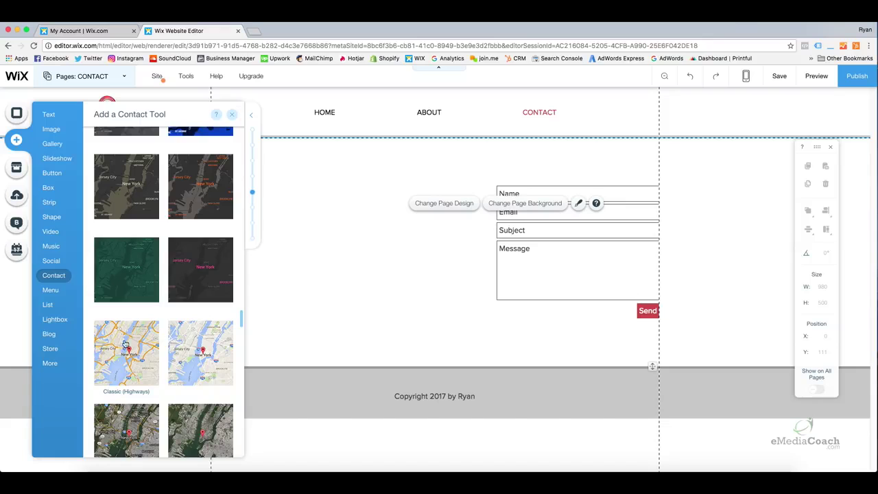
left_click_drag(116, 353, 310, 231)
left_click(334, 328)
left_click_drag(407, 261, 389, 263)
Select the map, nudge it slightly, and look up its location in the address settings.
left_click(412, 157)
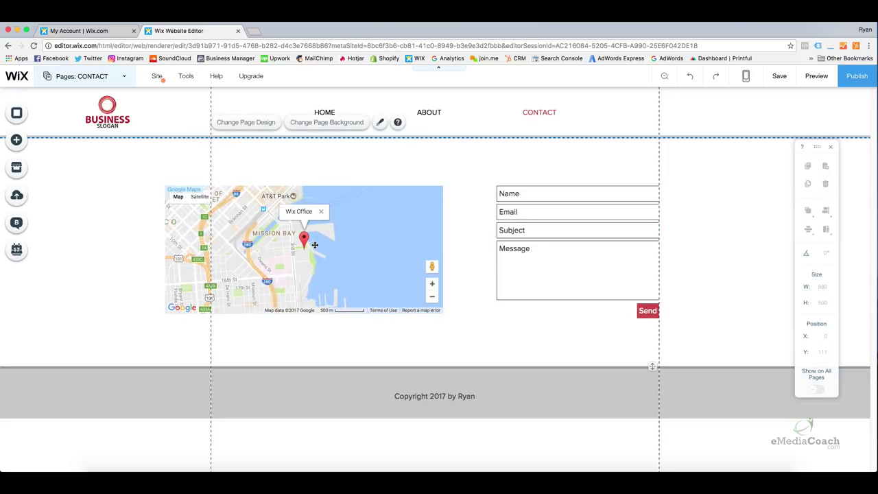
left_click(380, 238)
left_click_drag(381, 238, 377, 235)
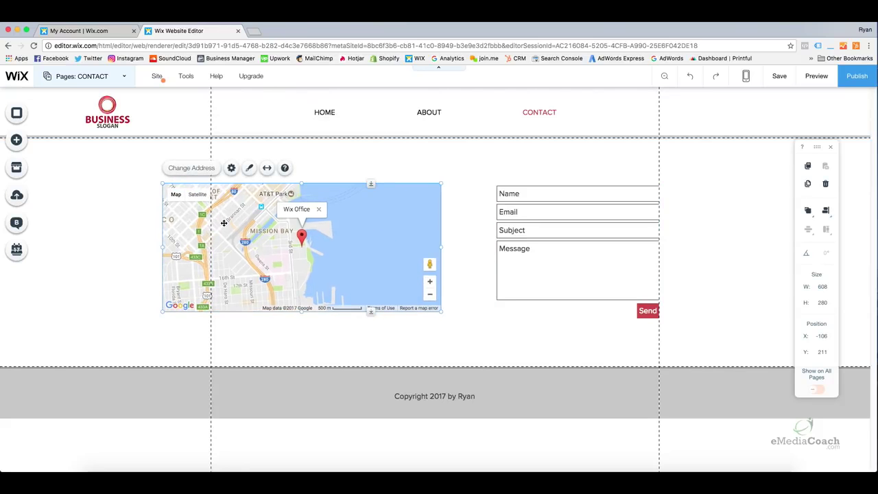
left_click(206, 170)
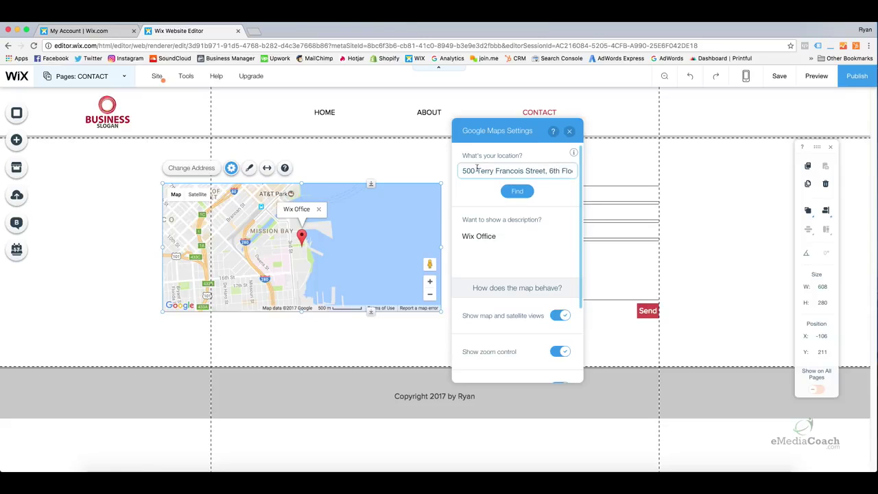
left_click_drag(464, 170, 588, 177)
left_click(513, 193)
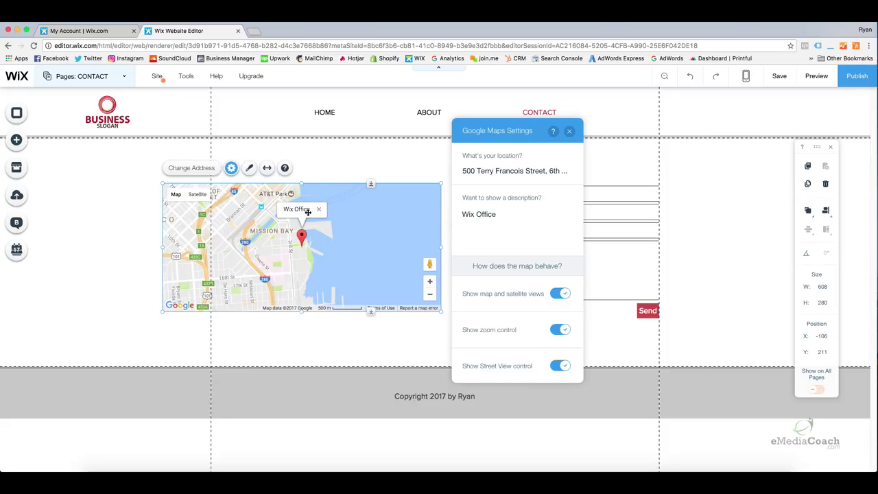
Change the map's location description from Wix Office to 'My Business', then preview the site.
left_click(478, 217)
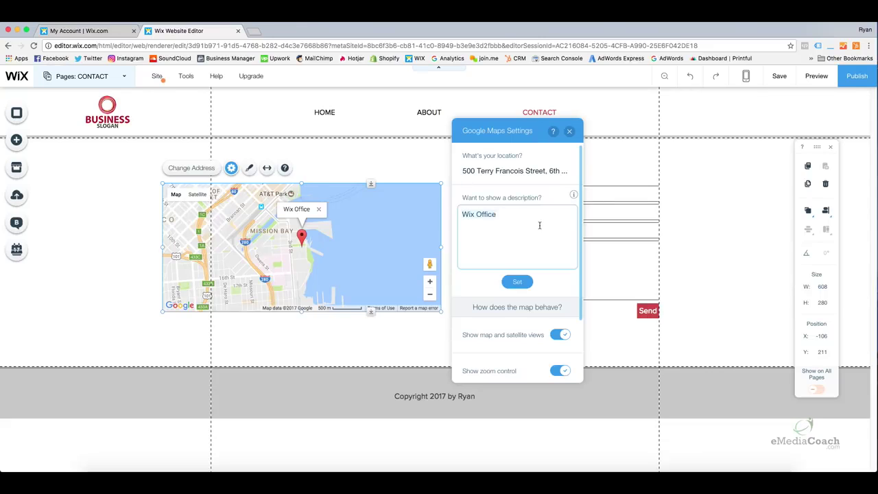
key("super+a")
type("My Business")
left_click(526, 282)
left_click(569, 131)
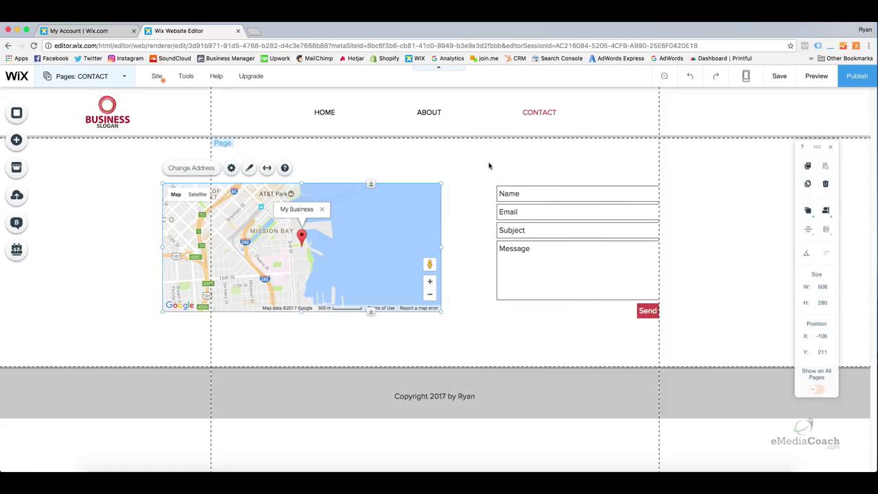
left_click(496, 162)
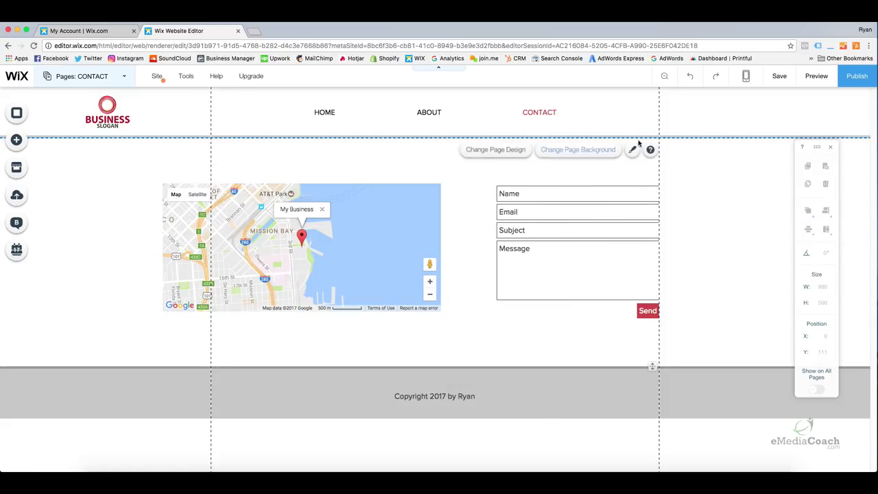
left_click(815, 80)
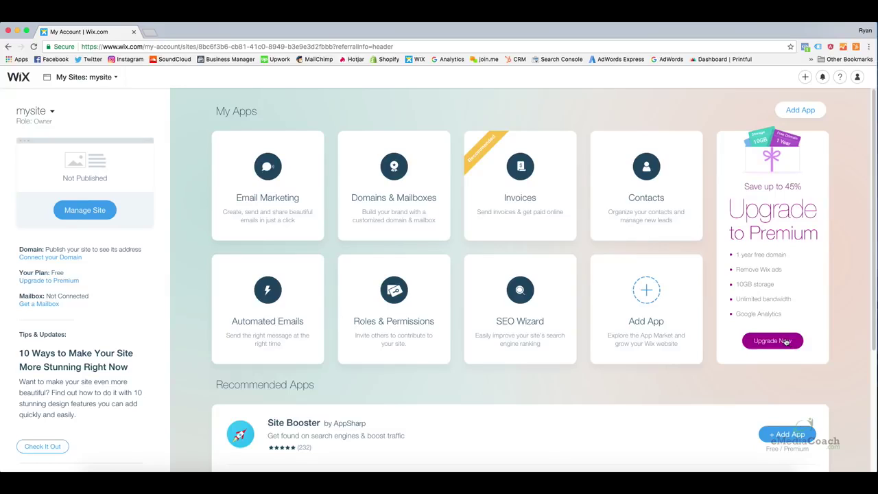
Open the Premium plans page comparing VIP $25, eCommerce $17, Unlimited $14, Combo $10 and Connect Domain $5.
left_click(785, 340)
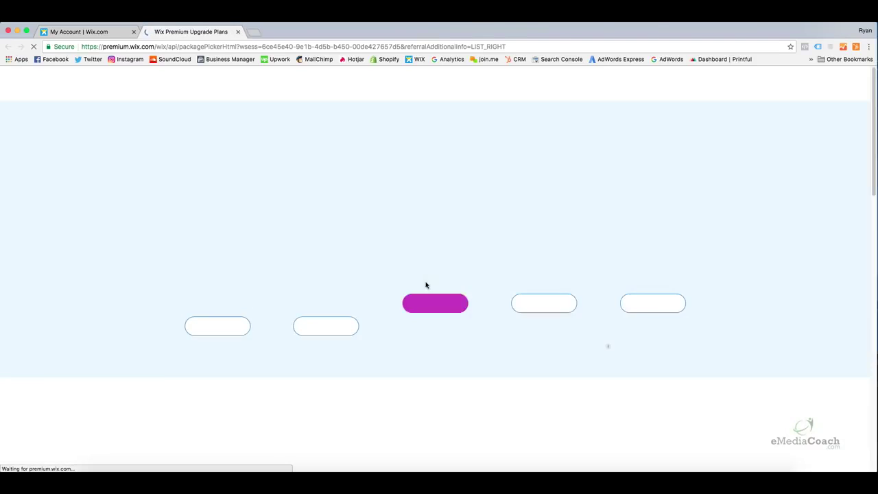
scroll(623, 318, "down", 1)
left_click(624, 320)
scroll(625, 321, "down", 3)
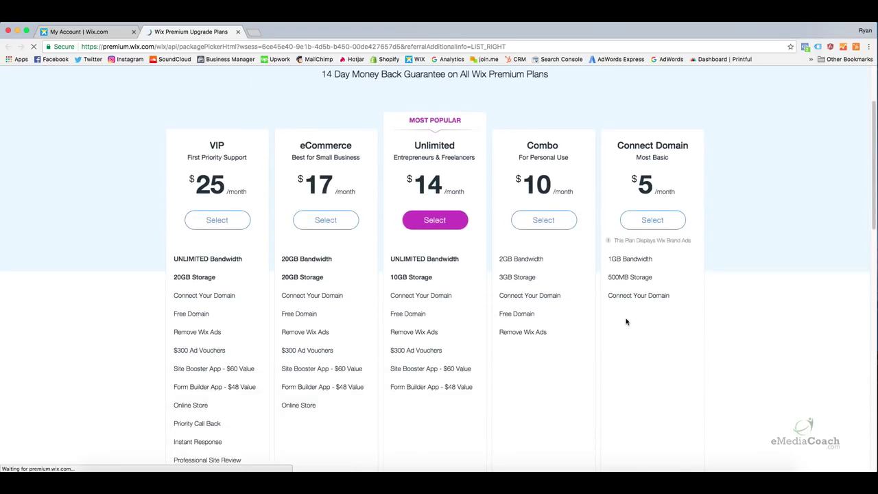
scroll(625, 321, "up", 2)
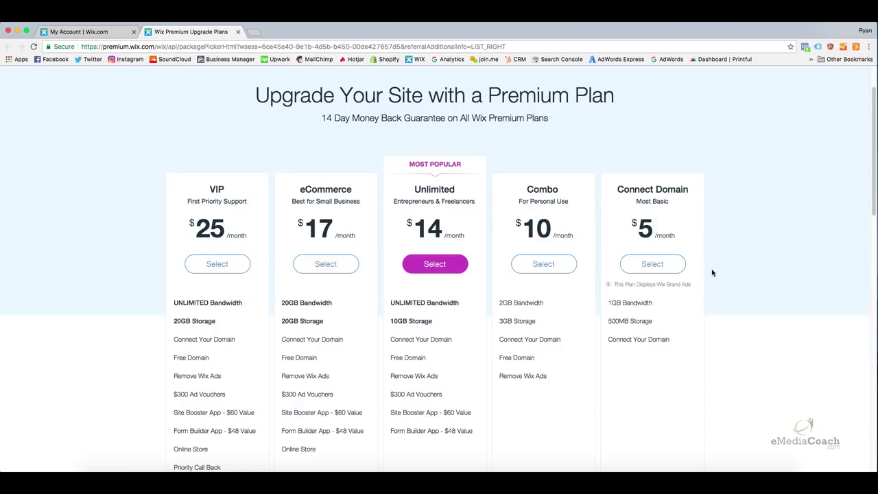
left_click_drag(691, 284, 621, 285)
left_click(640, 286)
mouse_move(574, 317)
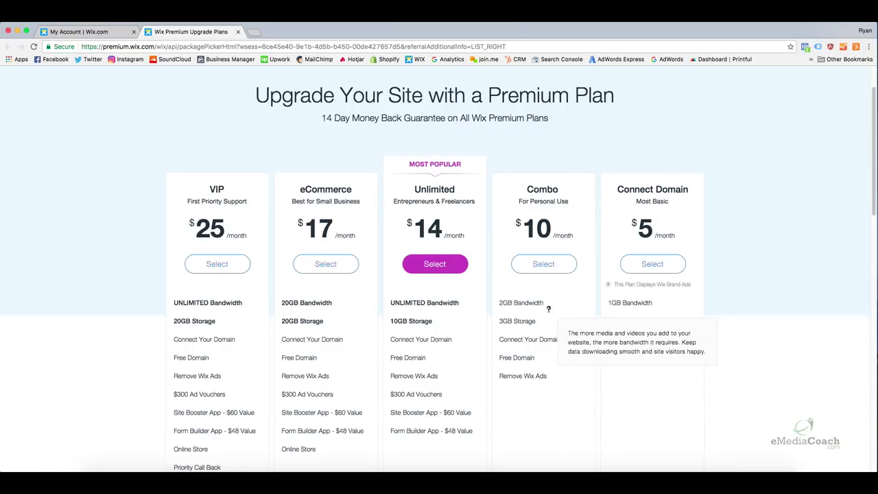
mouse_move(553, 302)
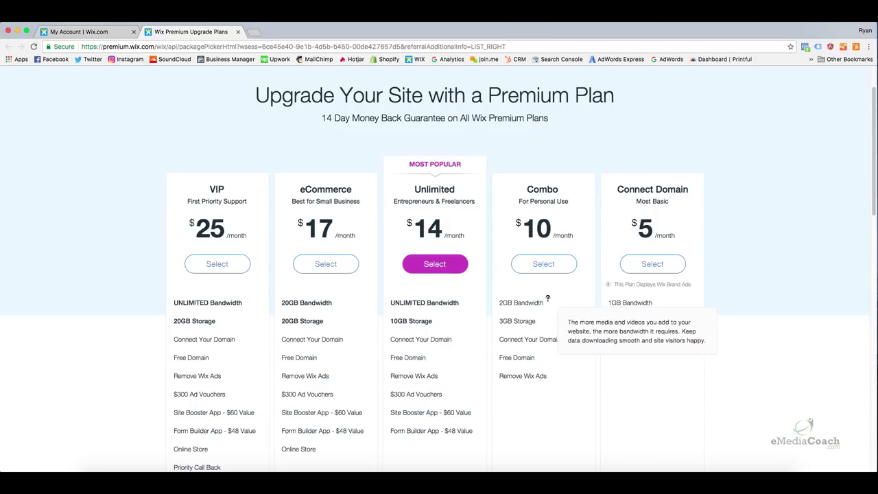
mouse_move(537, 317)
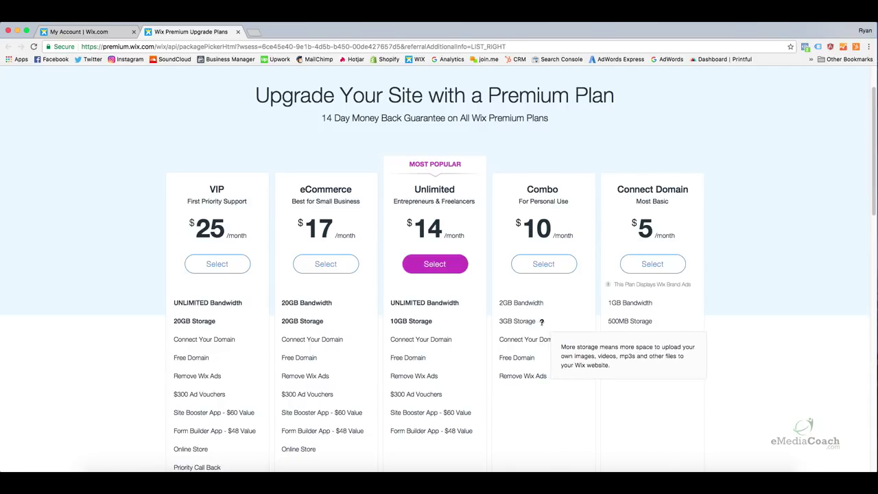
mouse_move(564, 339)
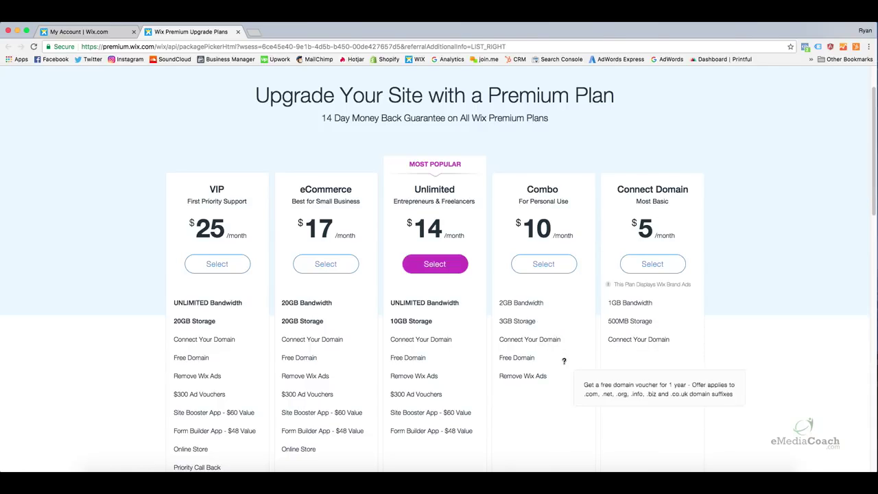
mouse_move(564, 377)
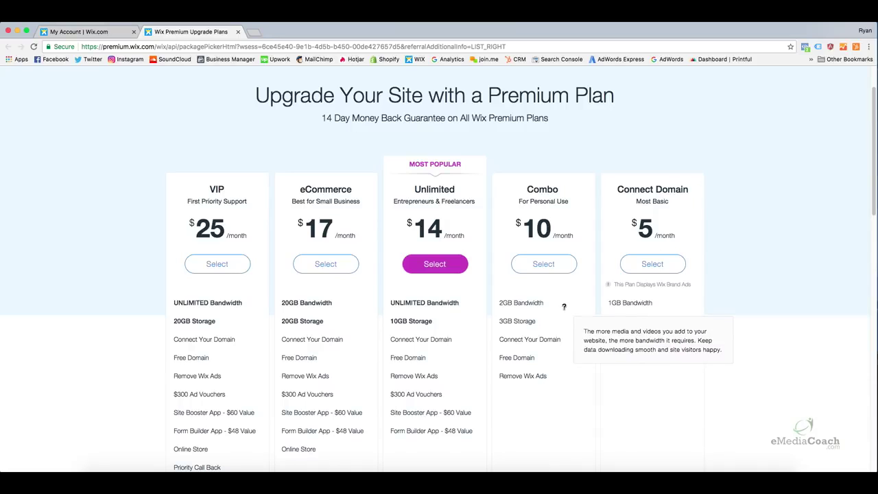
mouse_move(584, 341)
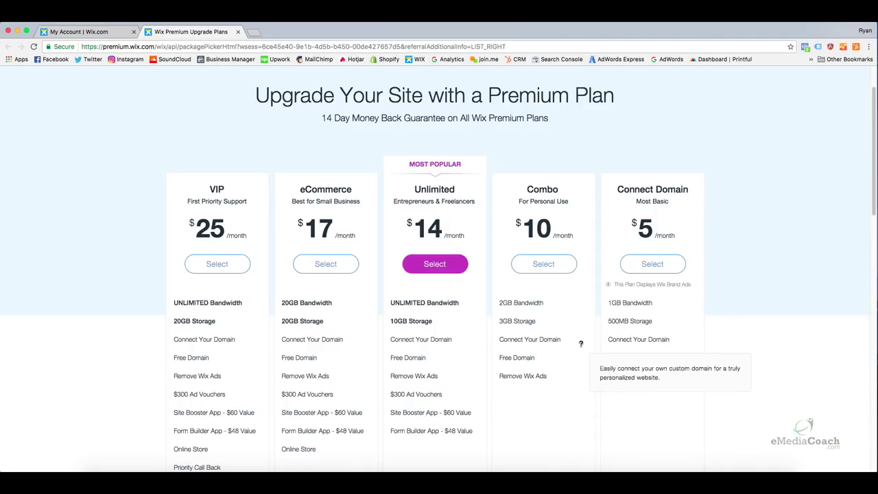
mouse_move(547, 302)
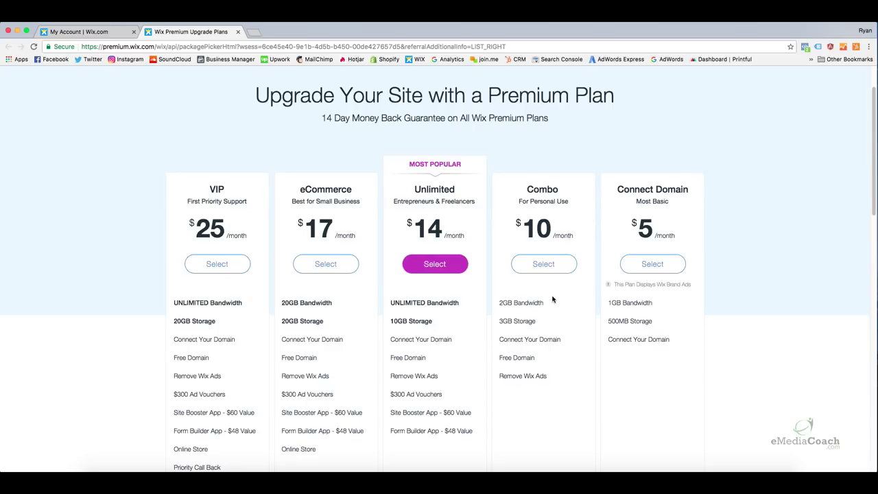
scroll(552, 299, "down", 1)
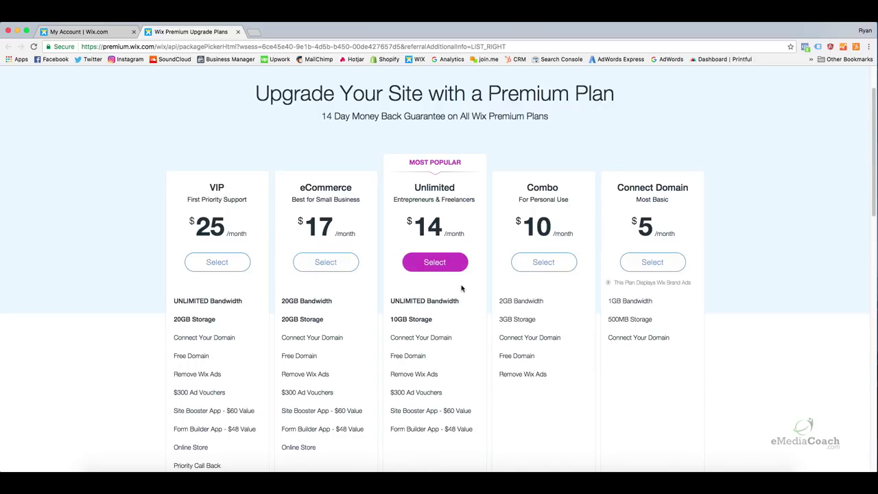
mouse_move(458, 299)
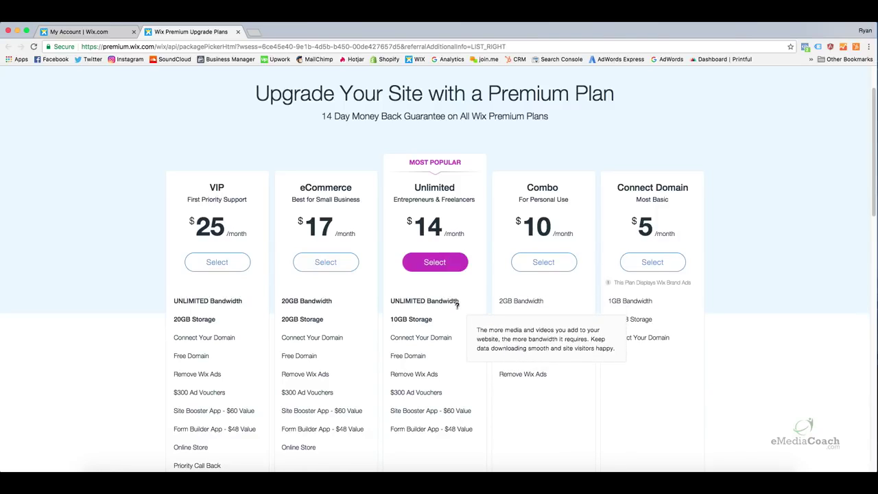
mouse_move(436, 319)
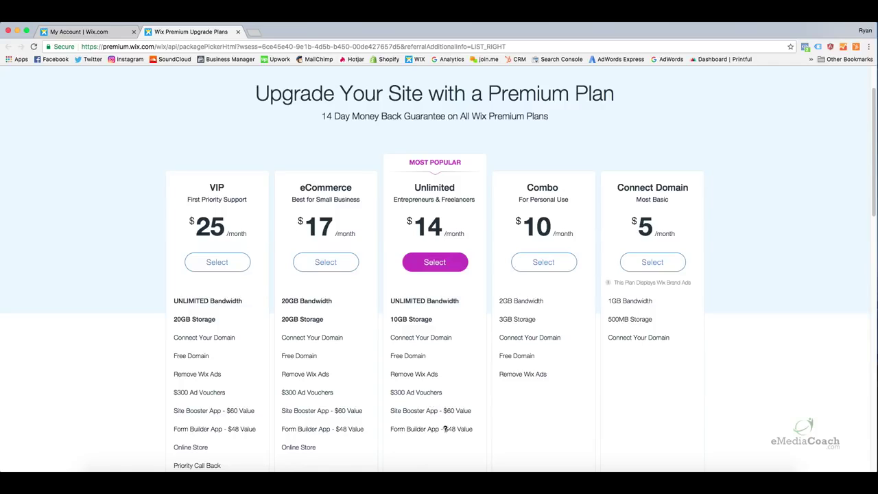
mouse_move(431, 431)
mouse_move(404, 412)
mouse_move(314, 378)
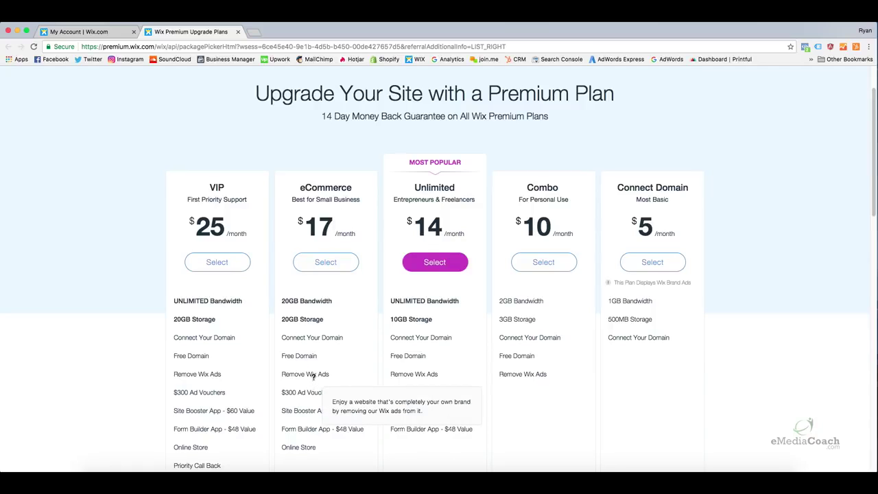
mouse_move(323, 355)
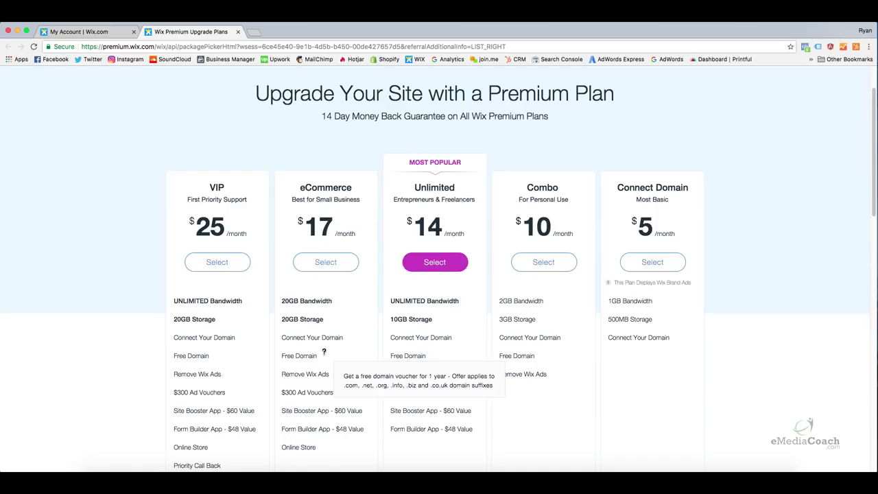
mouse_move(351, 316)
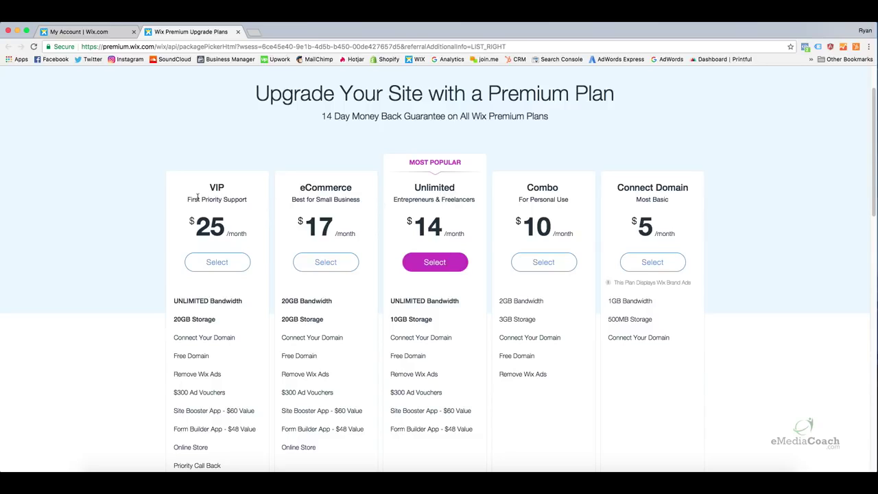
mouse_move(210, 296)
scroll(210, 296, "down", 1)
scroll(210, 295, "down", 1)
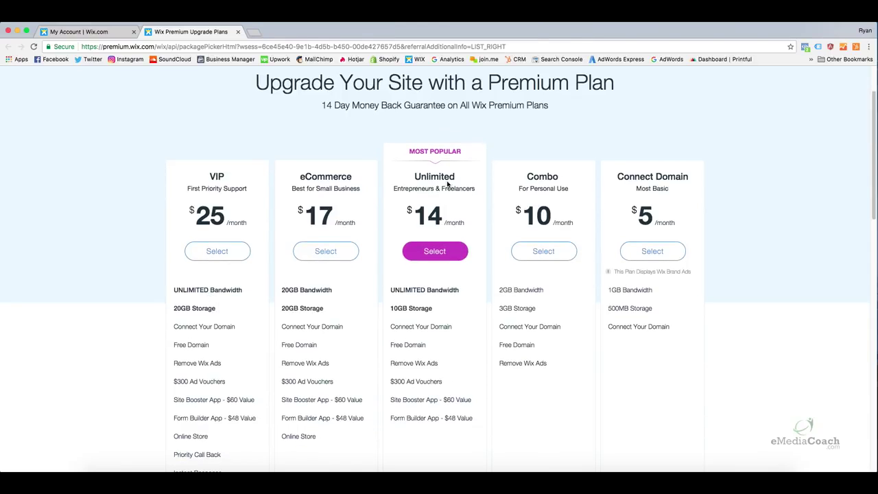
mouse_move(238, 341)
scroll(238, 341, "down", 3)
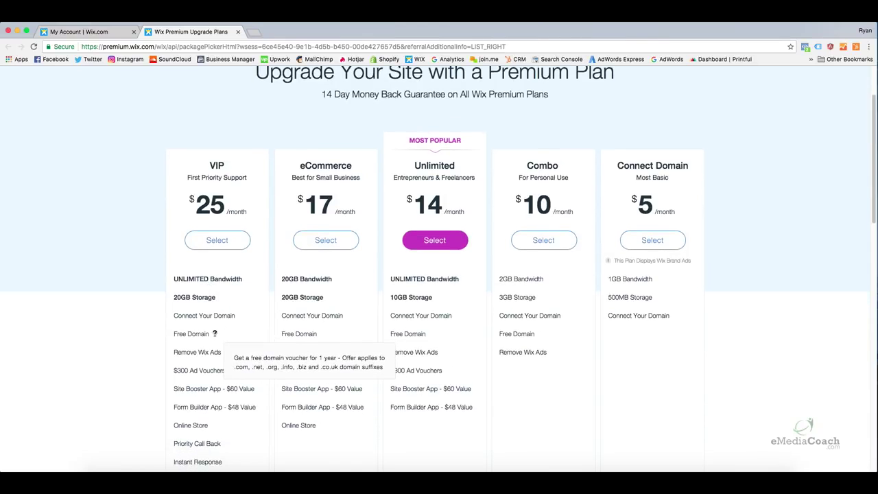
mouse_move(211, 331)
scroll(211, 331, "down", 1)
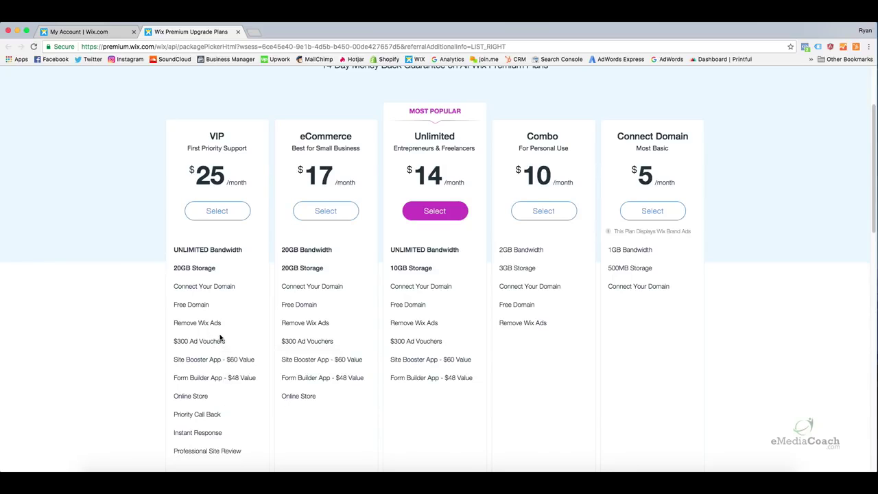
scroll(222, 338, "up", 1)
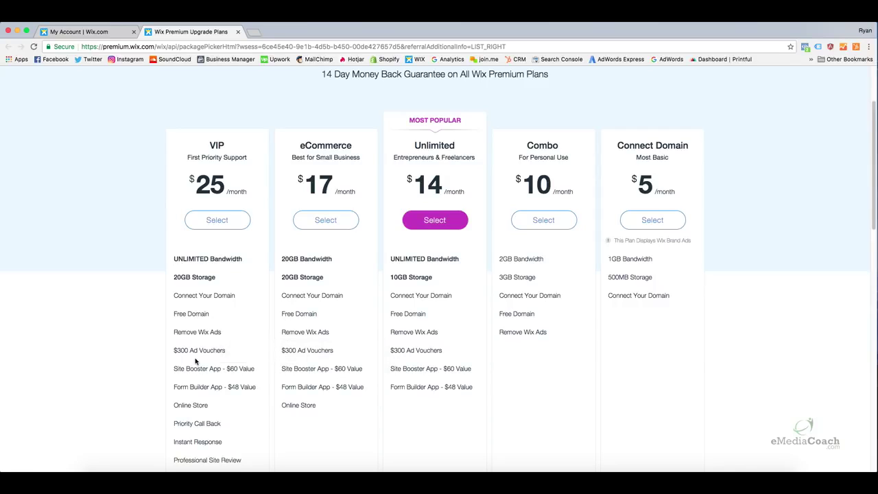
mouse_move(194, 354)
mouse_move(224, 266)
mouse_move(227, 281)
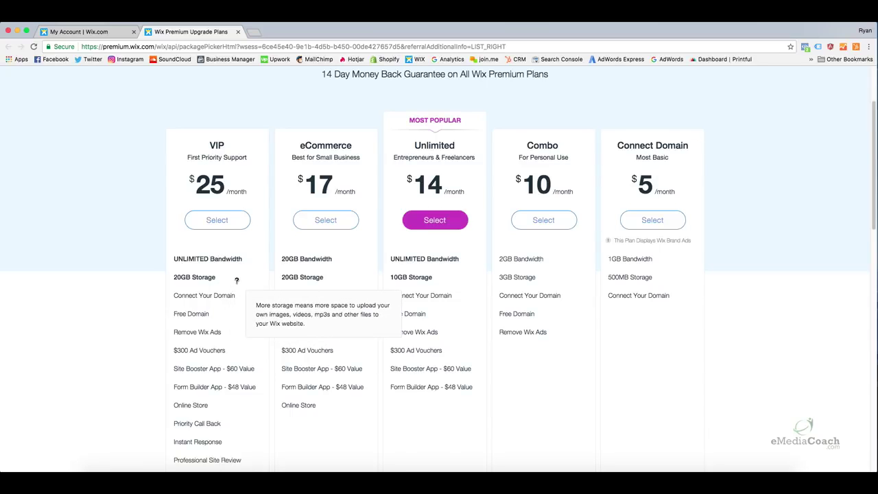
scroll(236, 280, "up", 1)
scroll(238, 281, "up", 1)
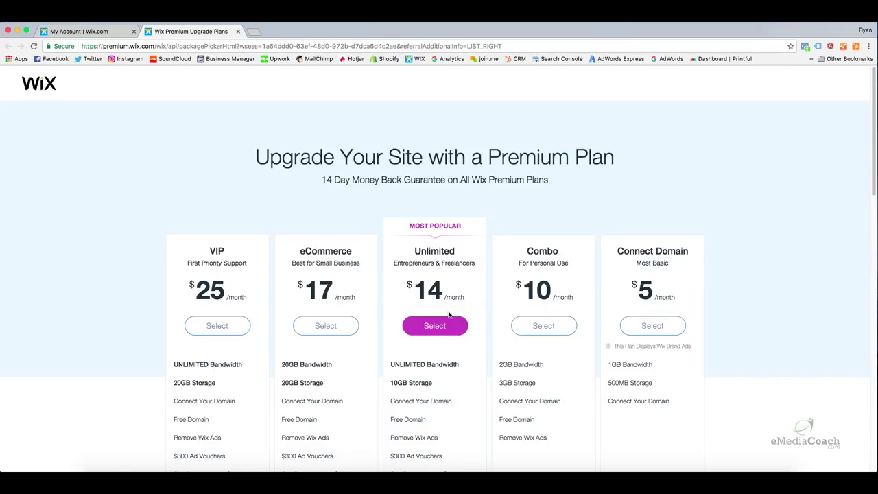
Choose the Unlimited plan with yearly billing at $14.00 × 12 months ($168.00).
left_click(452, 334)
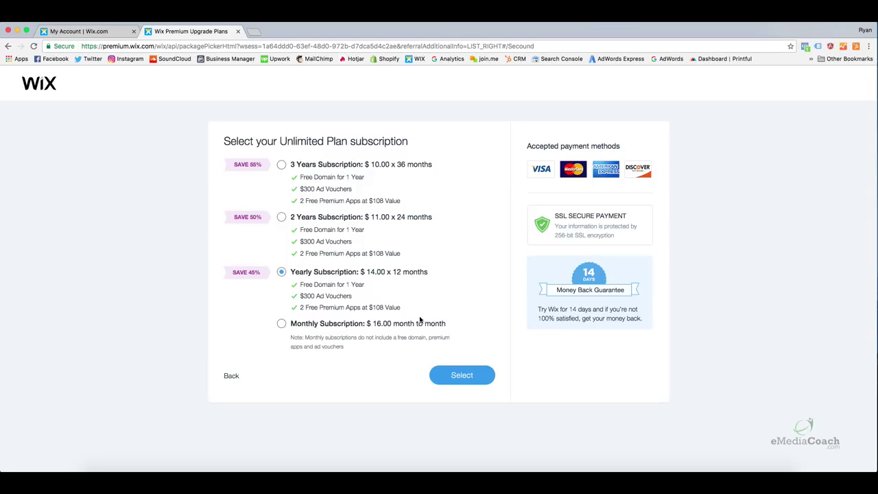
left_click(461, 376)
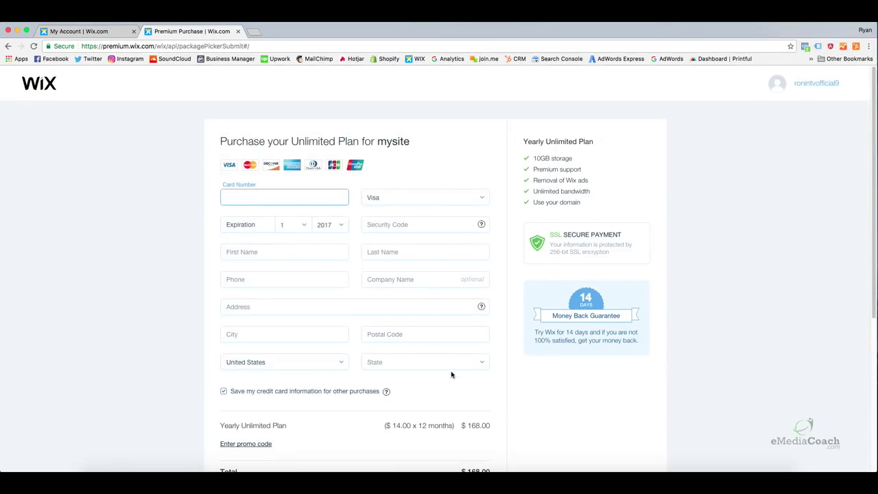
Scroll the checkout form, leave Card Number empty so it shows required, and close the tab.
scroll(480, 371, "down", 3)
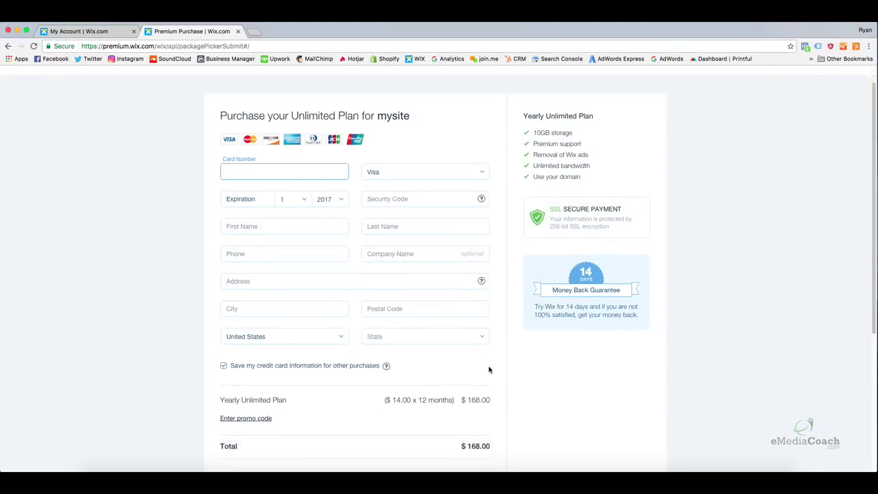
scroll(491, 308, "up", 2)
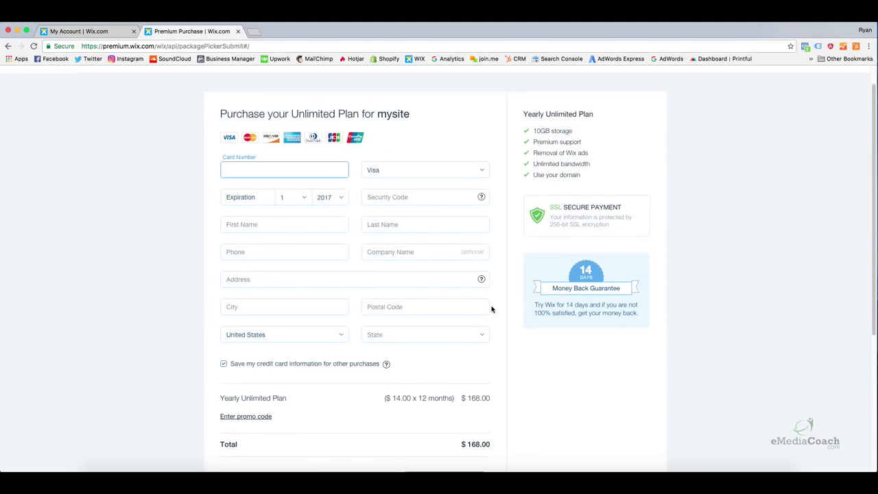
scroll(488, 326, "down", 1)
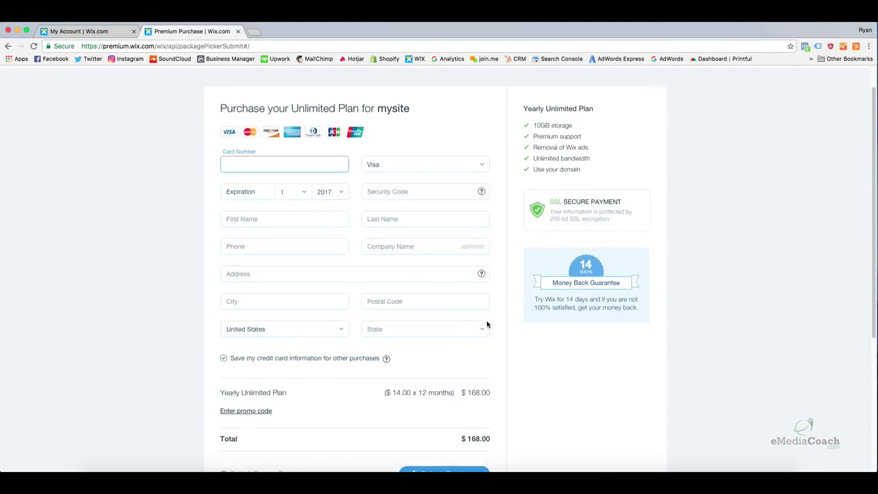
scroll(487, 324, "down", 2)
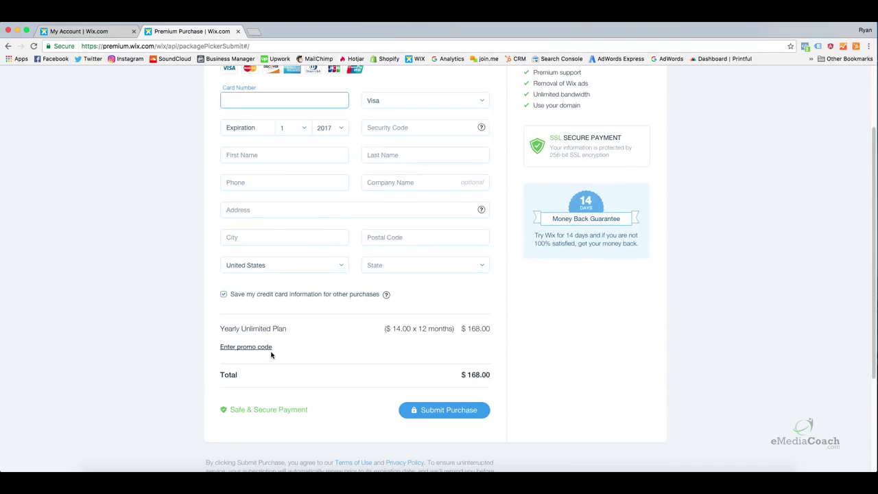
triple_click(491, 372)
left_click(517, 377)
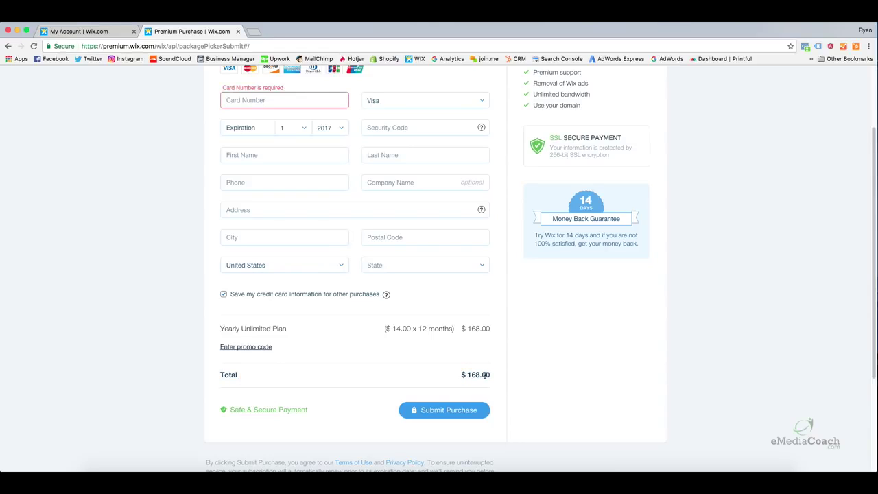
scroll(602, 343, "up", 3)
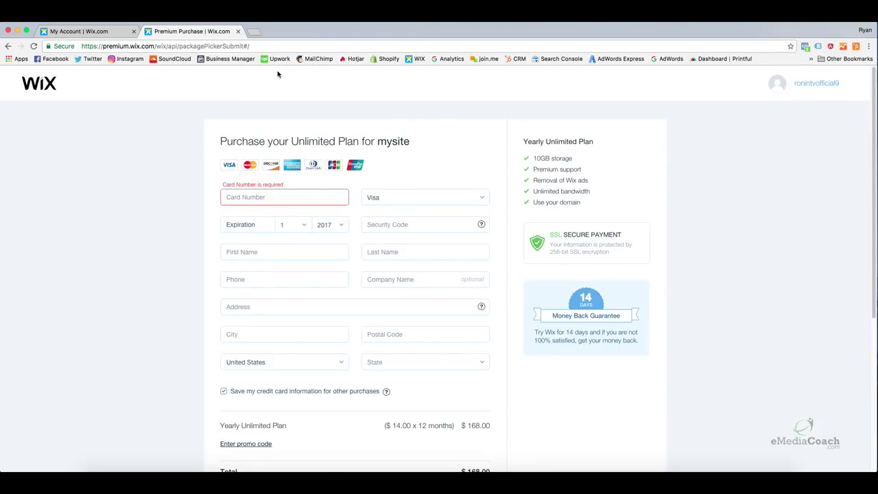
left_click(238, 33)
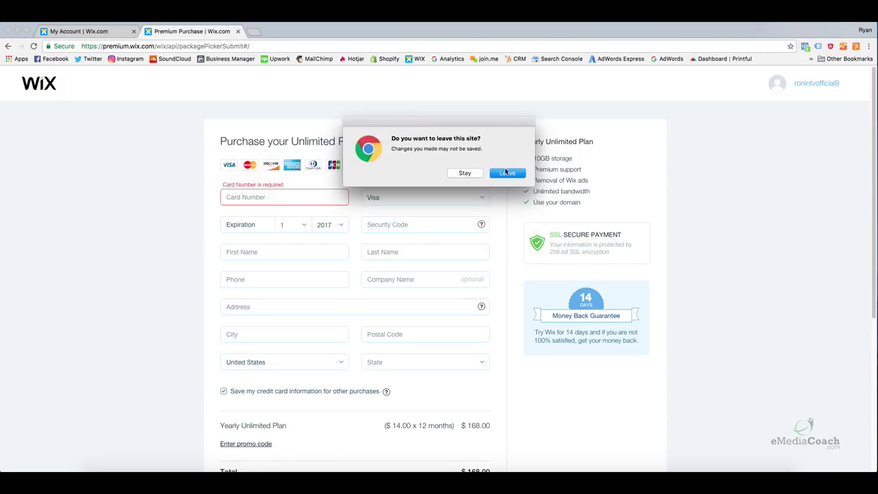
Confirm leaving the checkout page to return to mysite's dashboard and My Apps list.
left_click(506, 173)
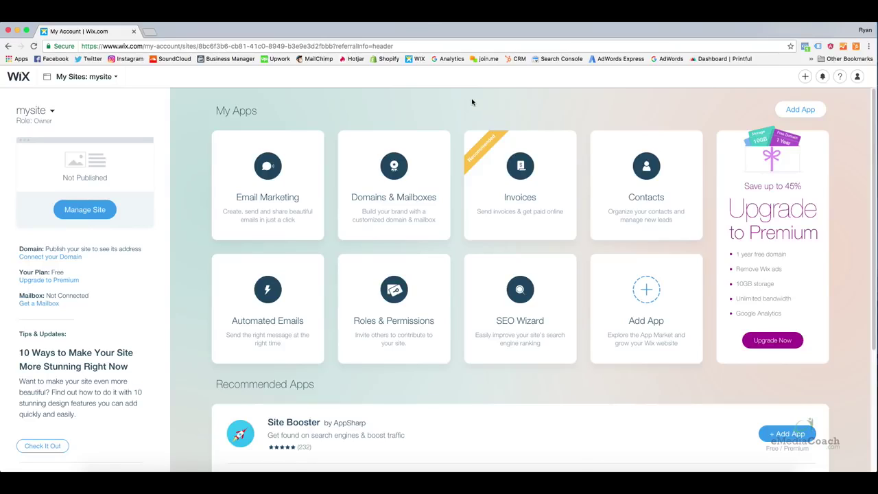
mouse_move(298, 149)
mouse_move(395, 215)
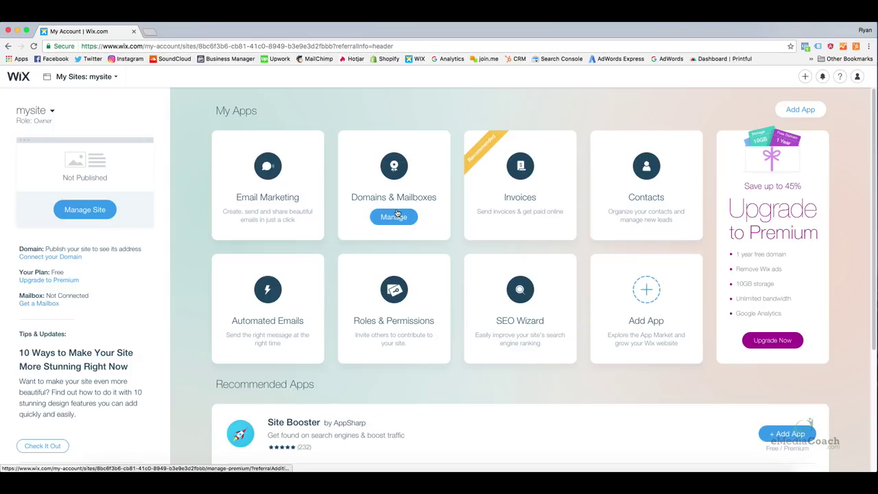
left_click(72, 257)
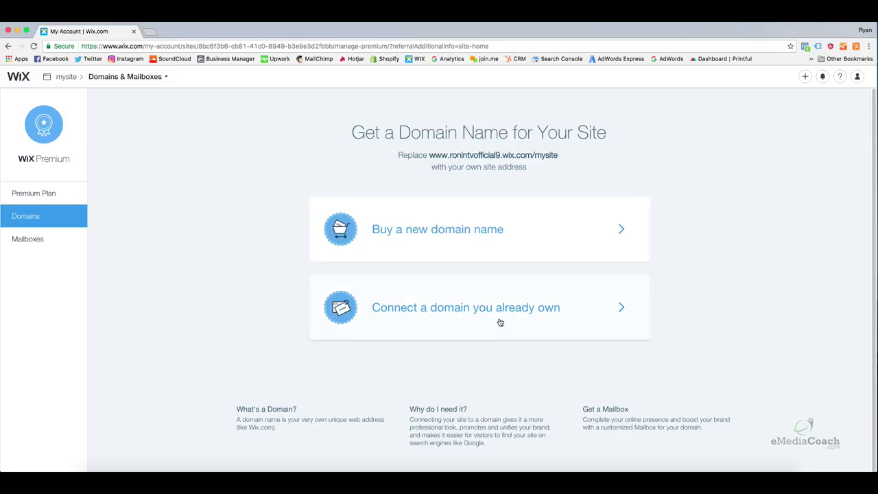
left_click(497, 308)
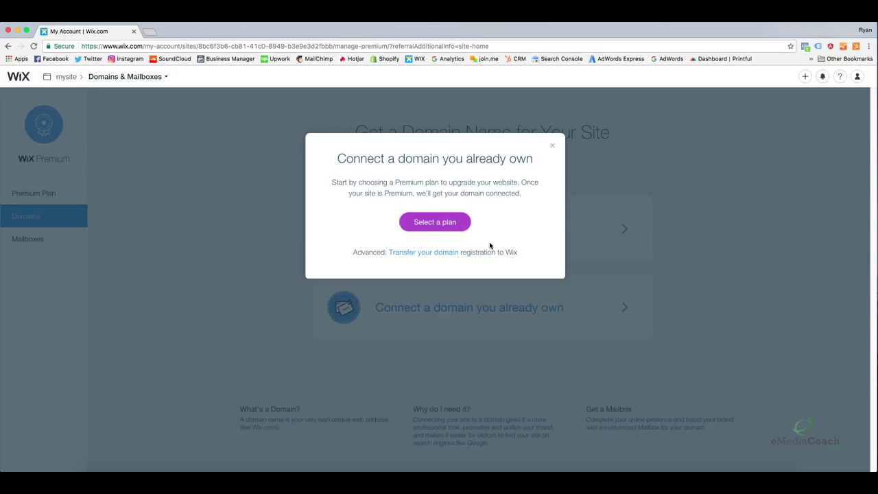
left_click(552, 145)
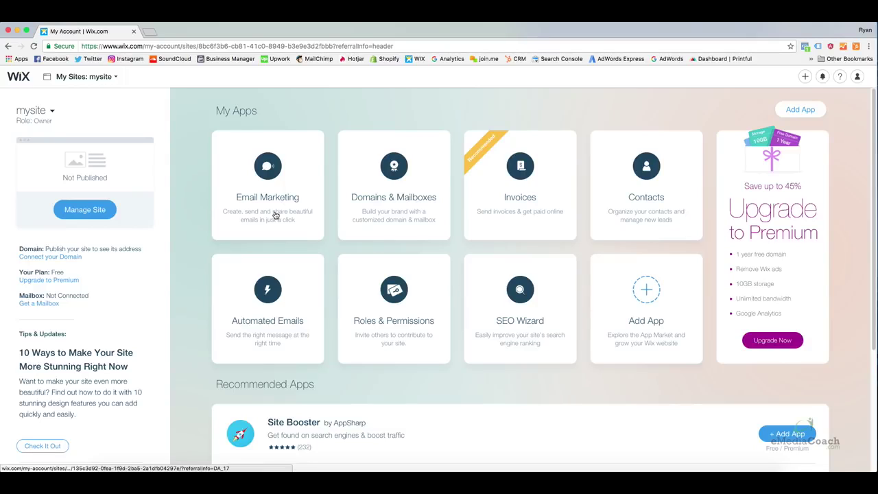
left_click(52, 111)
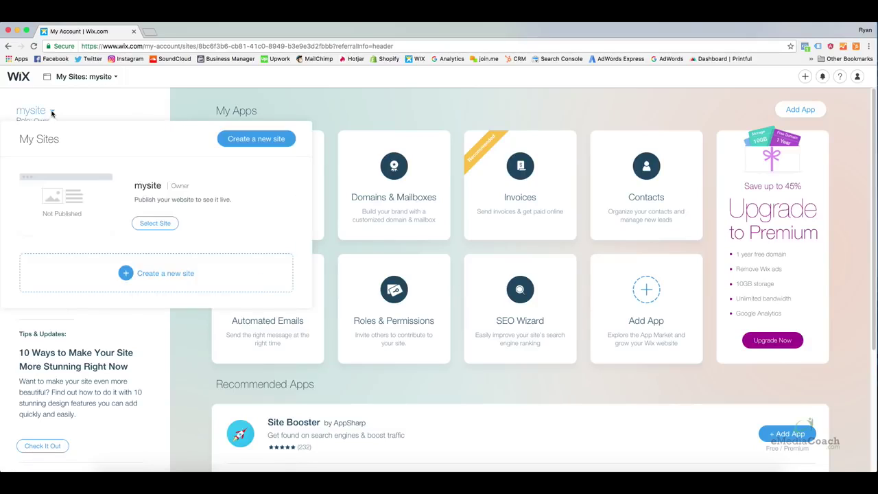
left_click(159, 226)
left_click(90, 210)
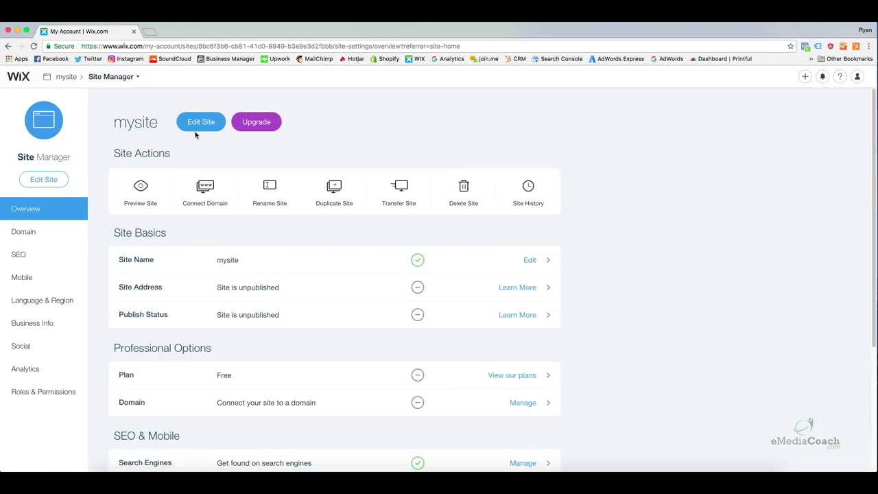
left_click(196, 124)
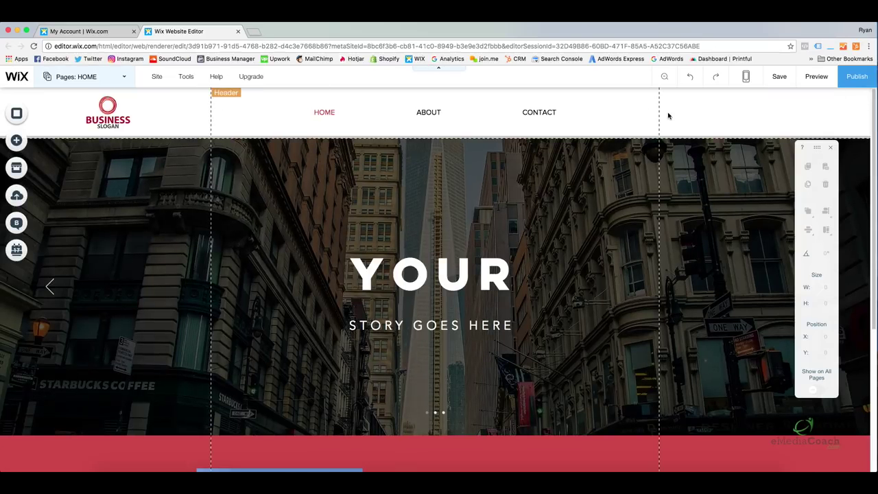
Publish the site live to its free wixsite.com address.
left_click(856, 78)
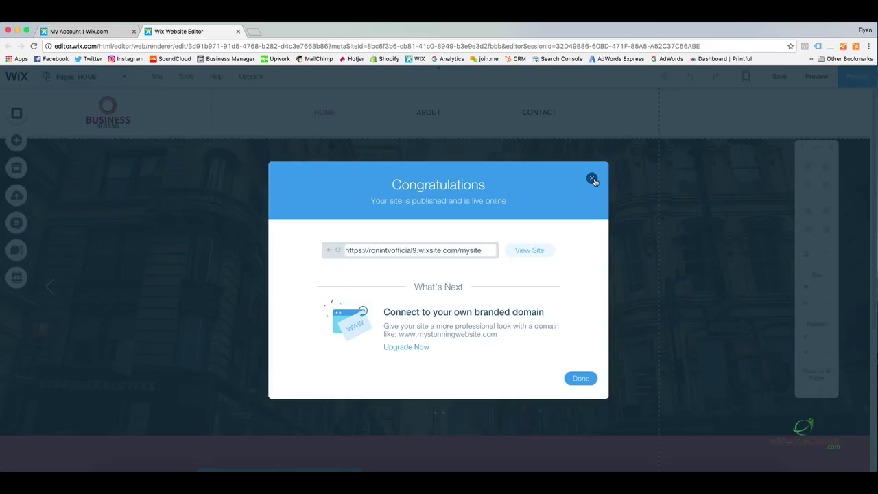
left_click(592, 179)
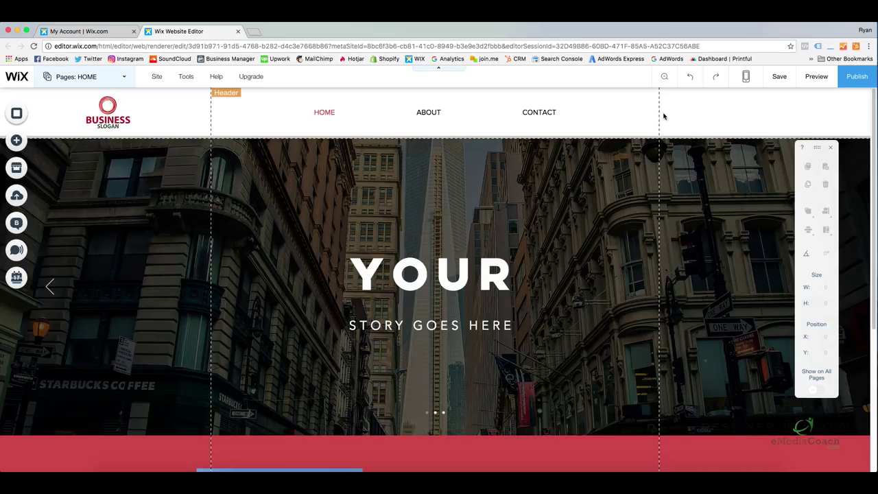
Switch the editor from the desktop layout to Edit Mobile View.
left_click(750, 78)
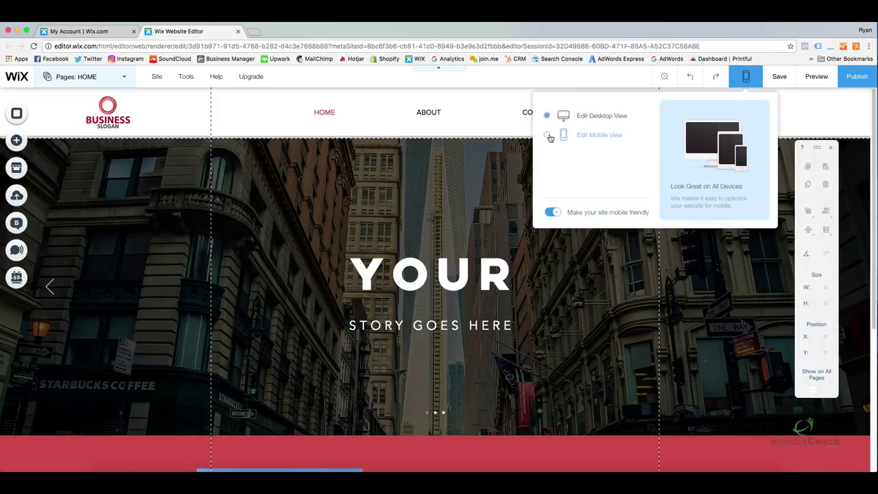
left_click(746, 77)
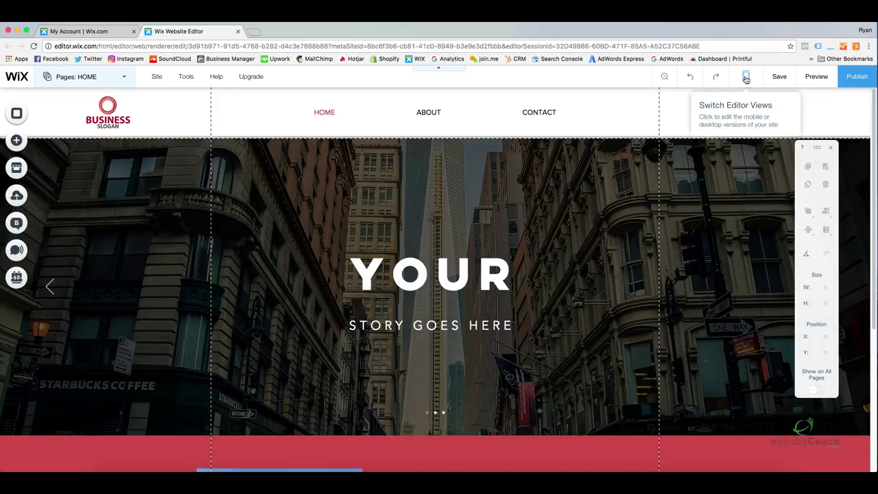
left_click(745, 81)
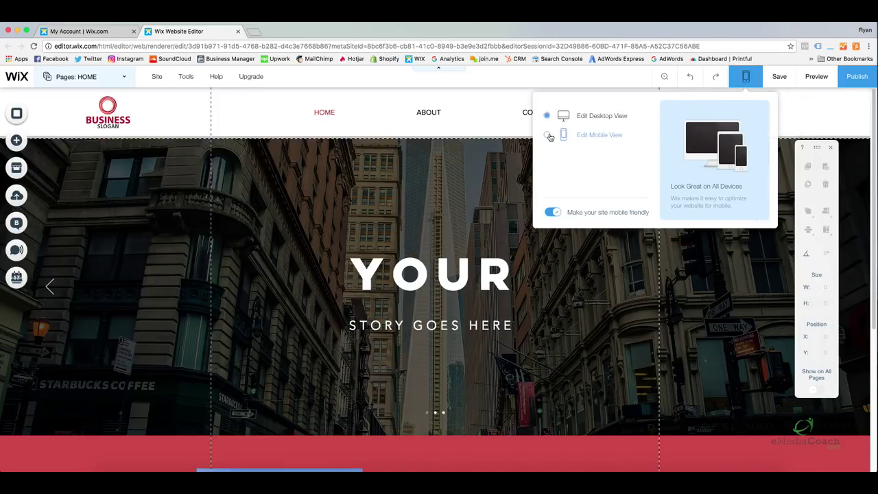
left_click(547, 135)
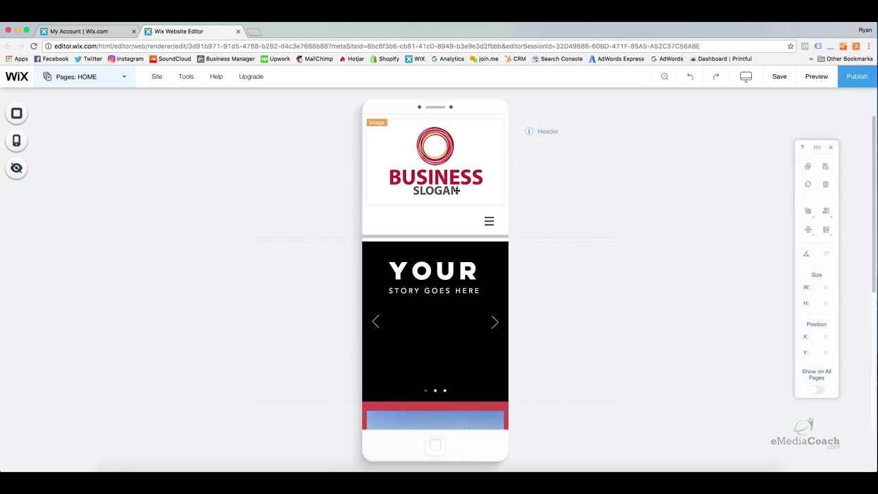
Nudge the YOUR slideshow heading in the phone preview, then show the Mobile tools panel.
scroll(477, 184, "down", 3)
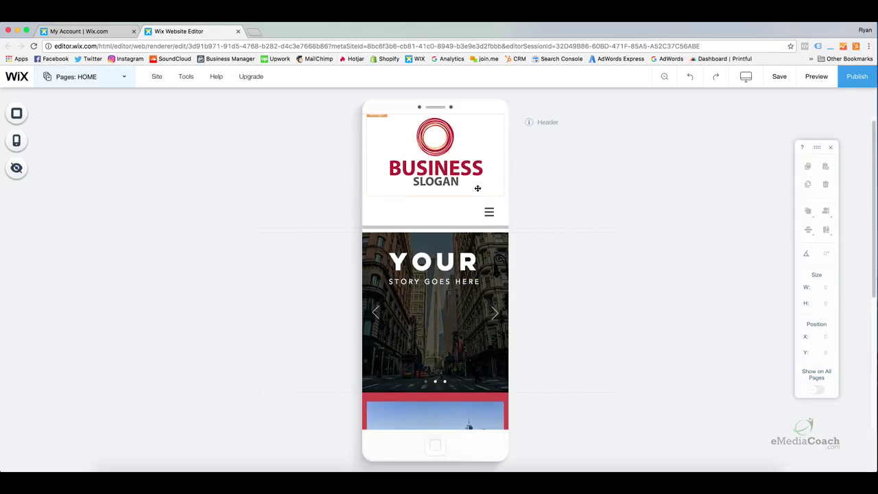
scroll(477, 188, "down", 6)
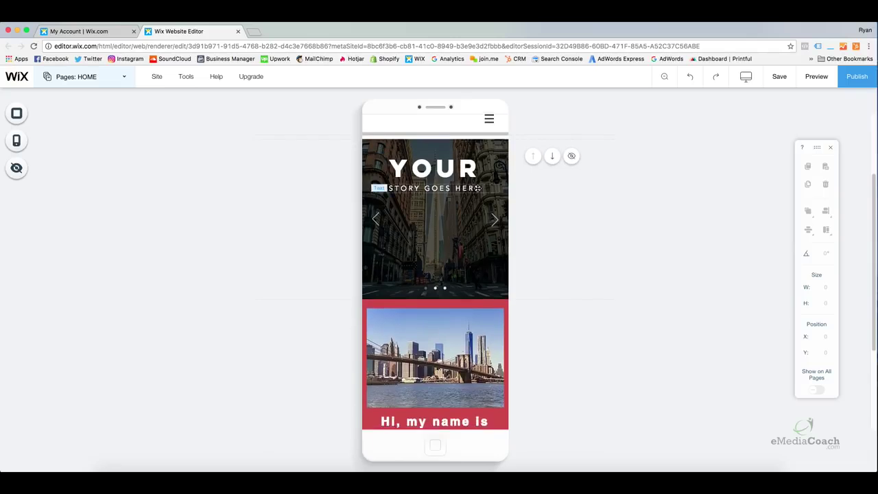
scroll(477, 187, "down", 3)
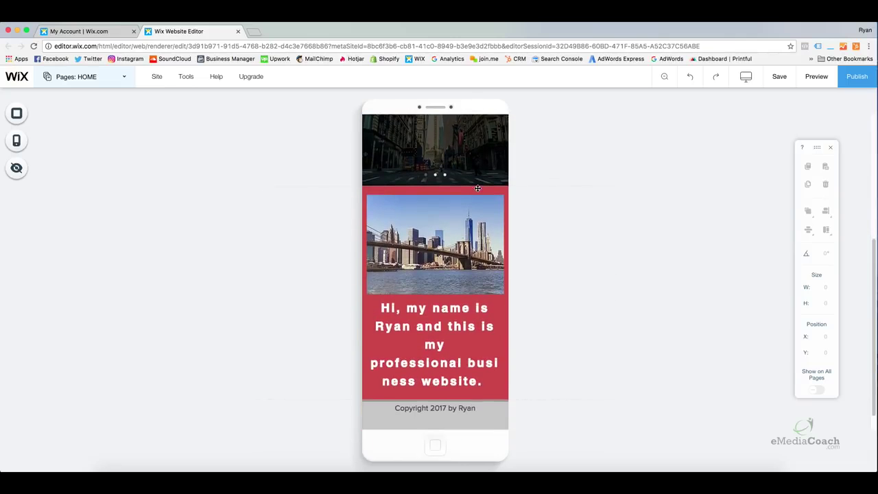
scroll(477, 189, "up", 10)
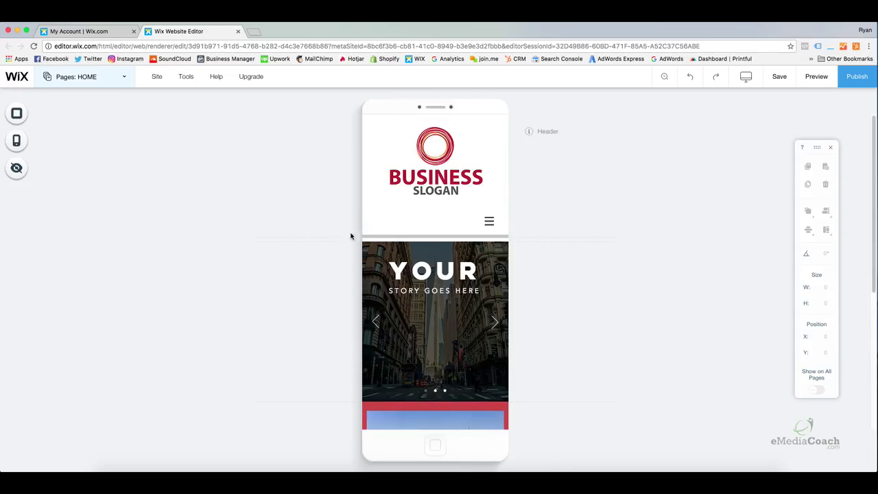
mouse_move(445, 274)
left_mouse_down()
mouse_move(439, 305)
mouse_move(445, 272)
left_mouse_up()
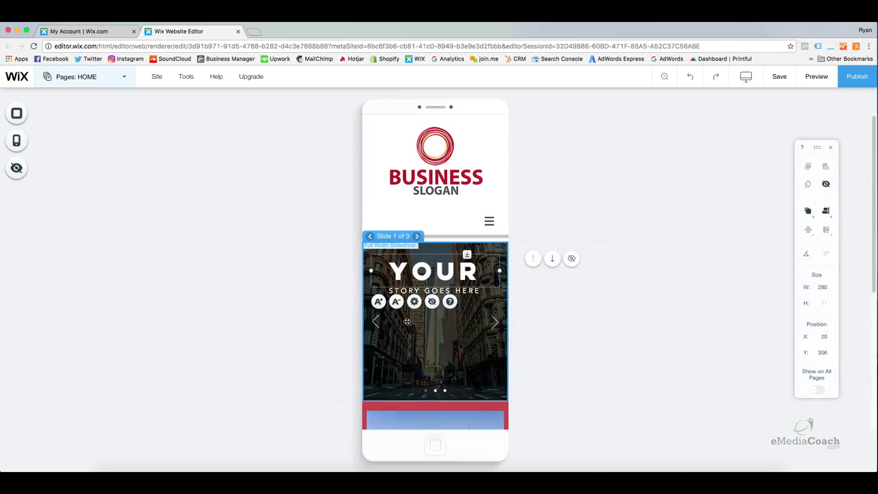
left_click(74, 122)
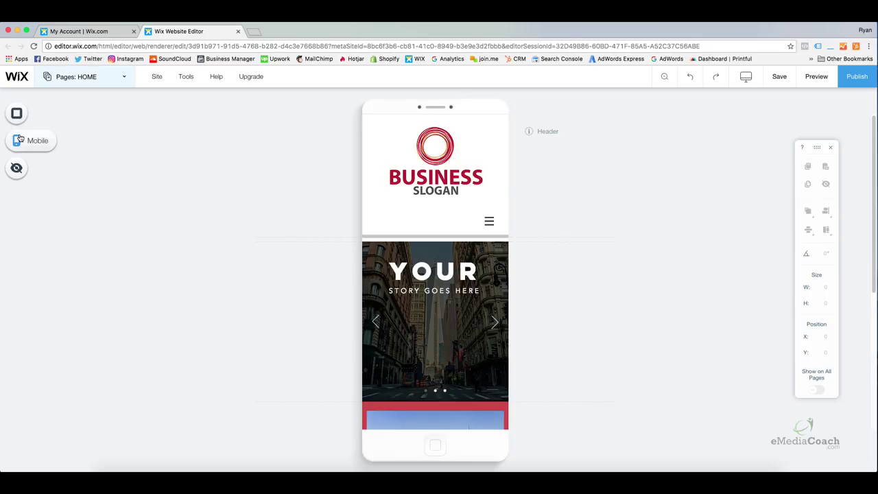
left_click(19, 140)
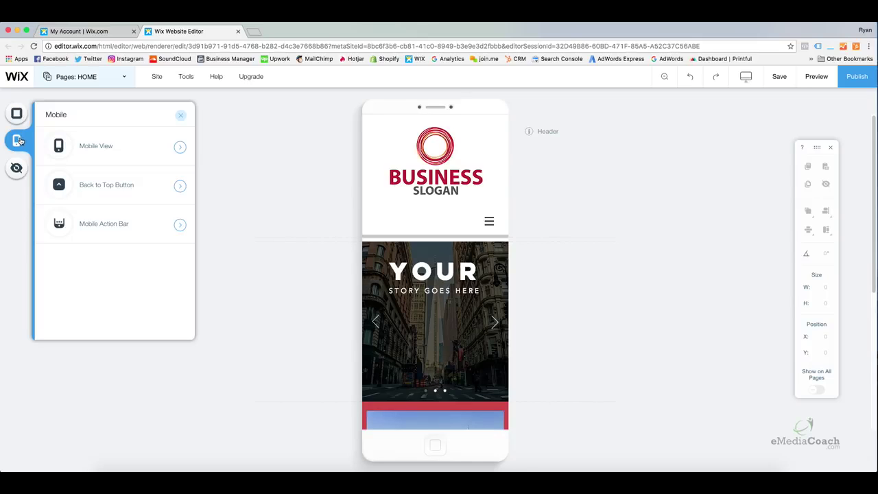
Review the mobile-friendly and back-to-top settings, then switch the Mobile Action Bar on.
left_click(179, 147)
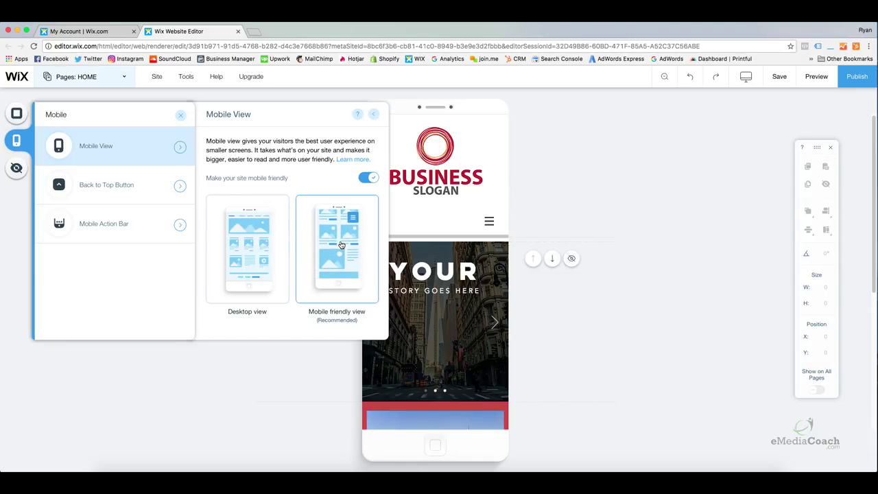
left_click(154, 190)
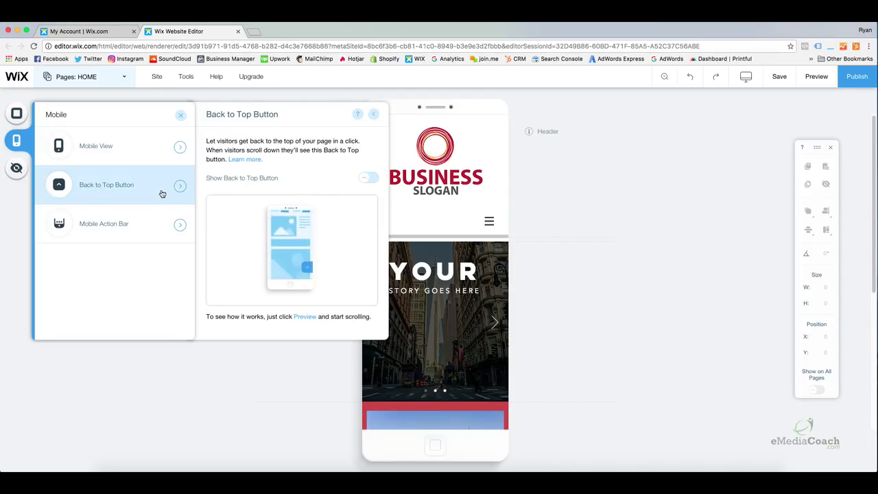
left_click(158, 225)
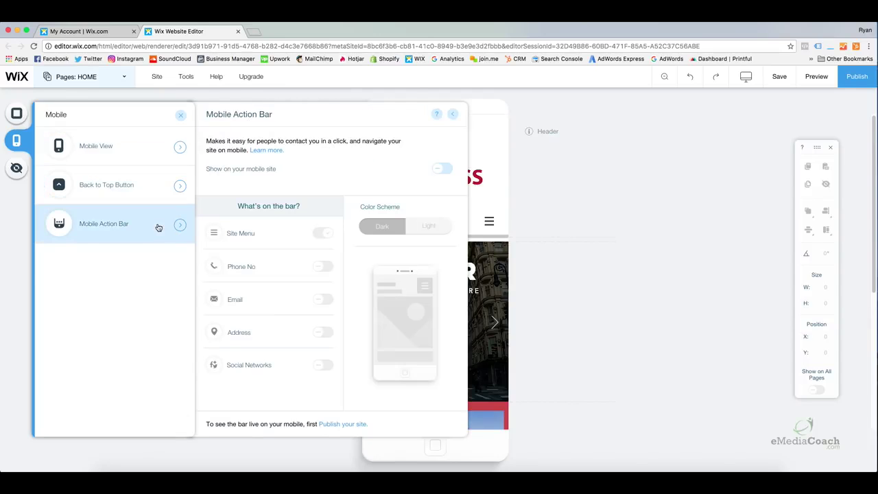
left_click(443, 170)
left_click(452, 114)
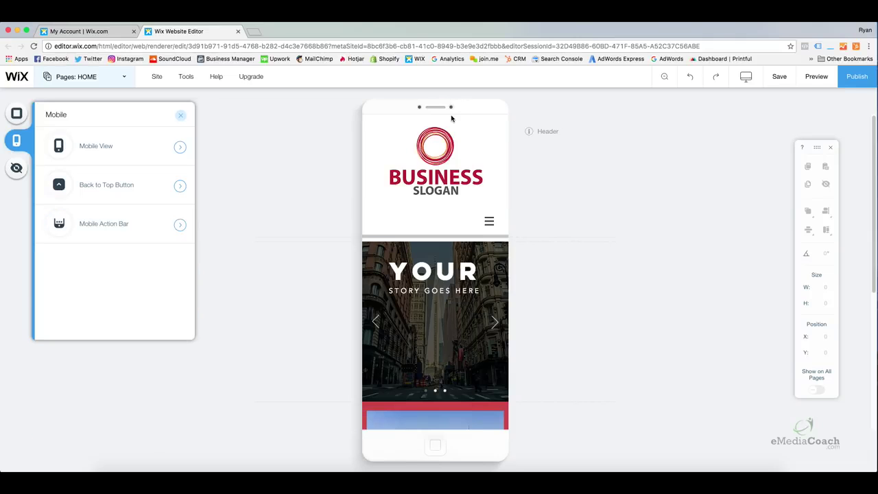
scroll(463, 318, "down", 5)
scroll(463, 318, "down", 2)
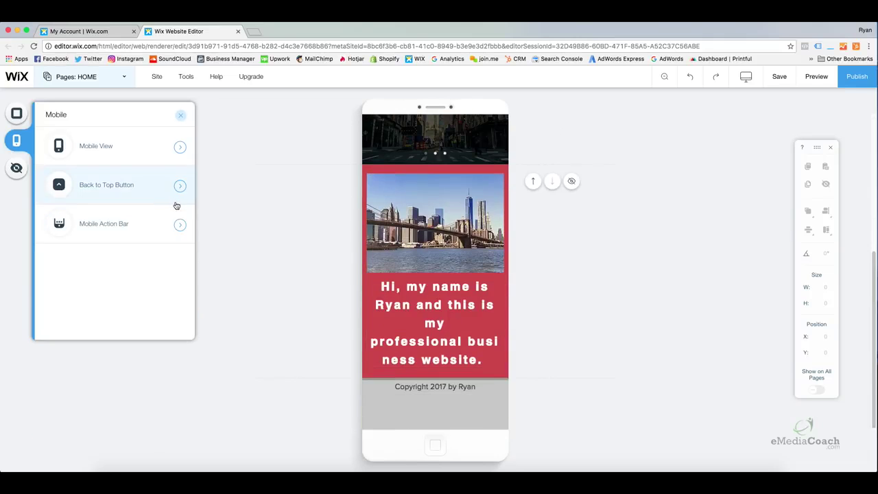
Add Phone, Email and Address to the action bar, then remove them all and turn the bar off.
left_click(179, 226)
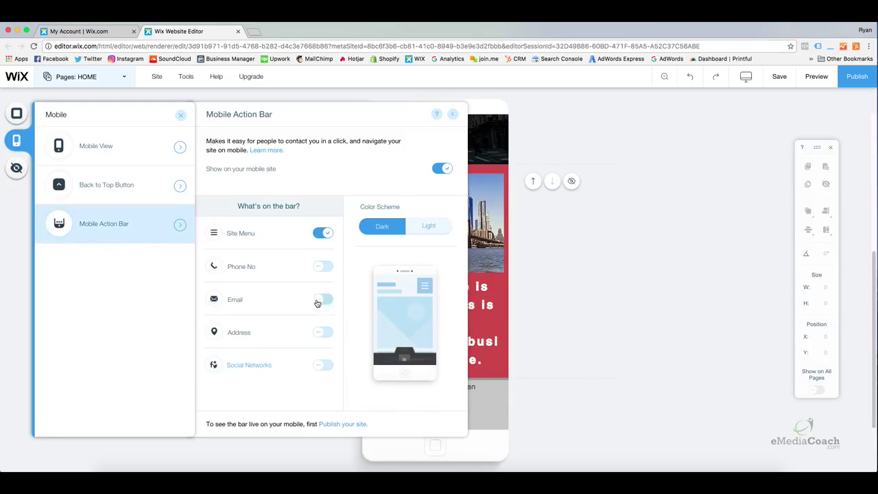
left_click(323, 267)
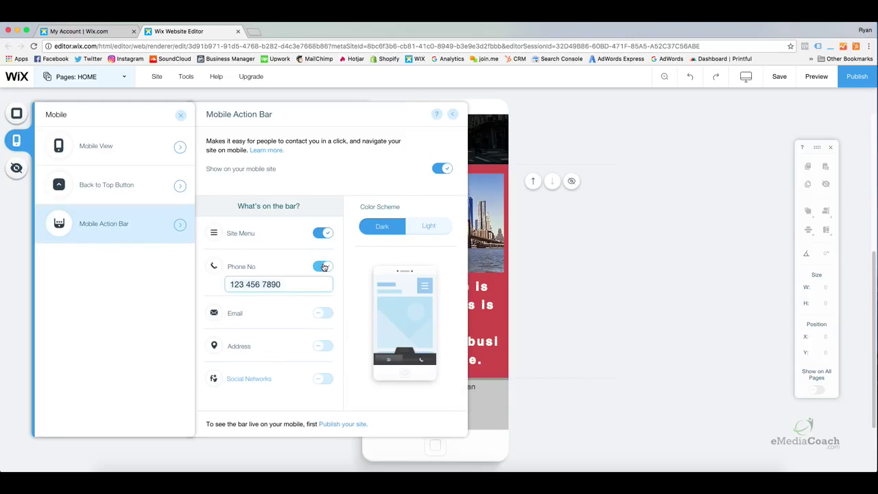
left_click(323, 313)
left_click(320, 361)
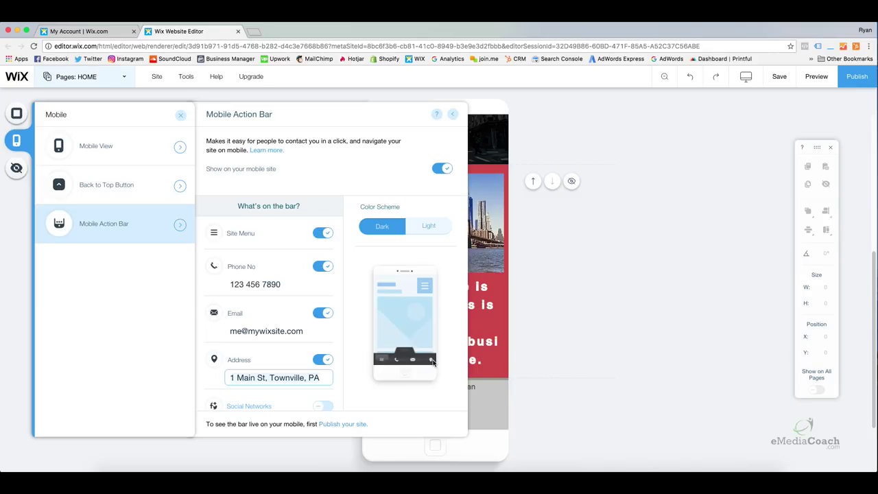
left_click(323, 359)
left_click(322, 312)
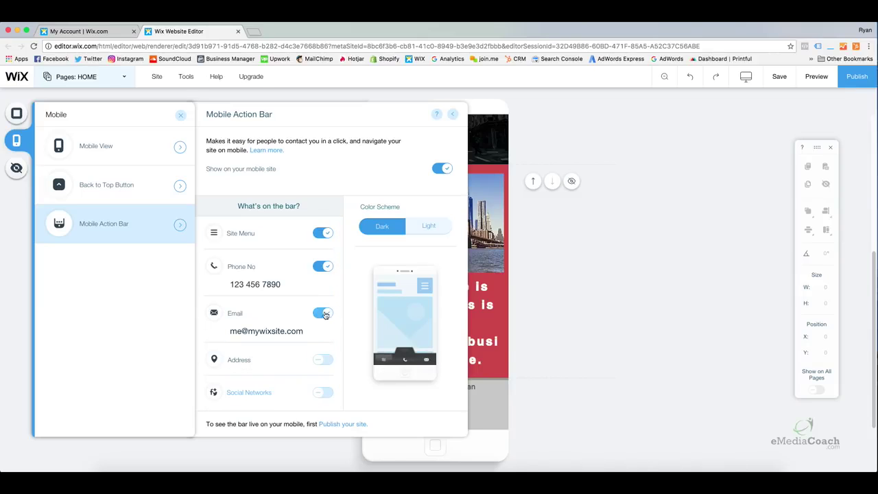
left_click(323, 266)
left_click(324, 233)
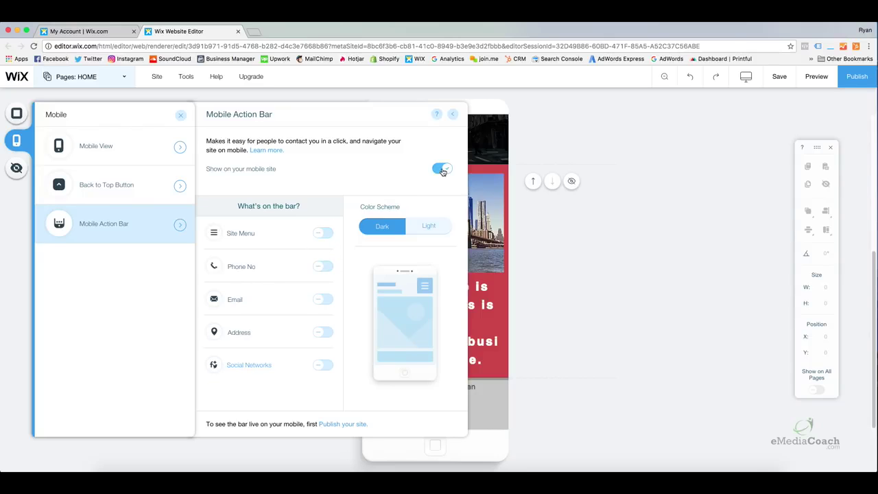
left_click(442, 170)
left_click(180, 115)
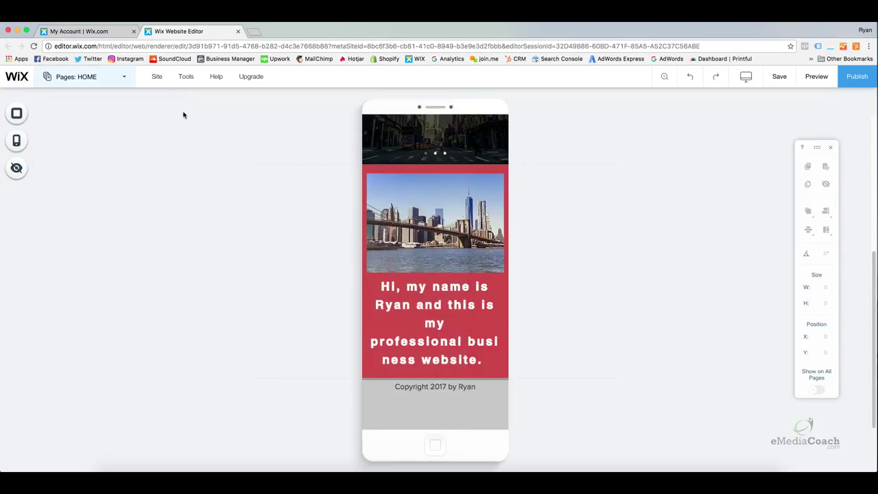
scroll(394, 231, "up", 5)
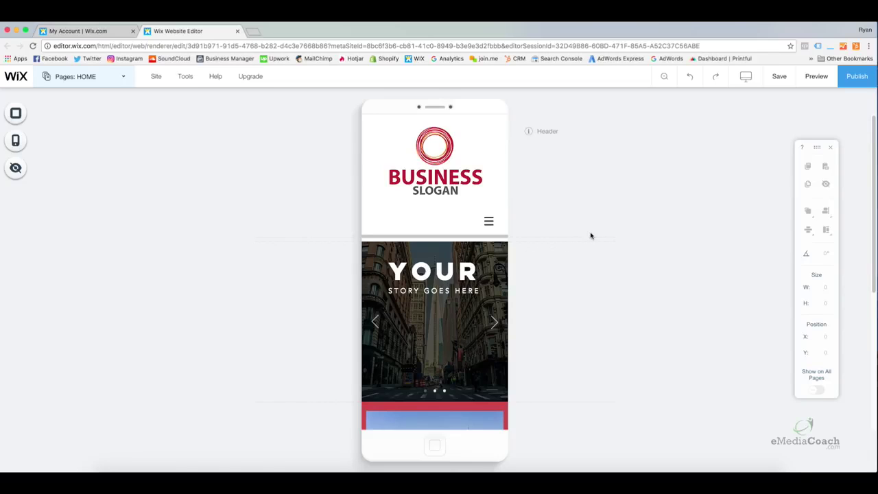
scroll(444, 232, "down", 5)
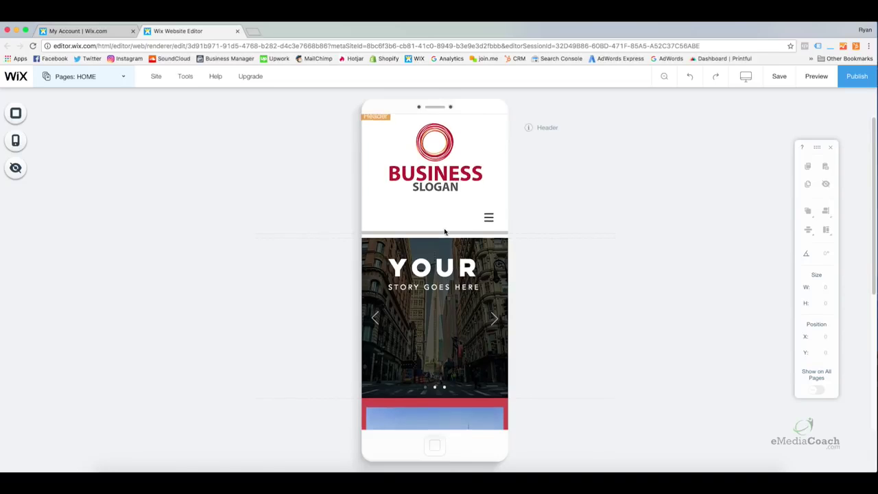
scroll(446, 230, "down", 6)
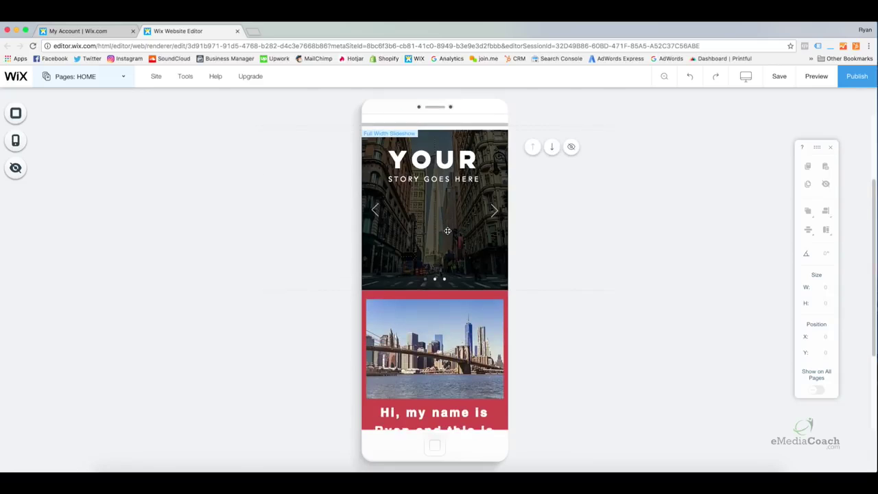
scroll(451, 233, "down", 1)
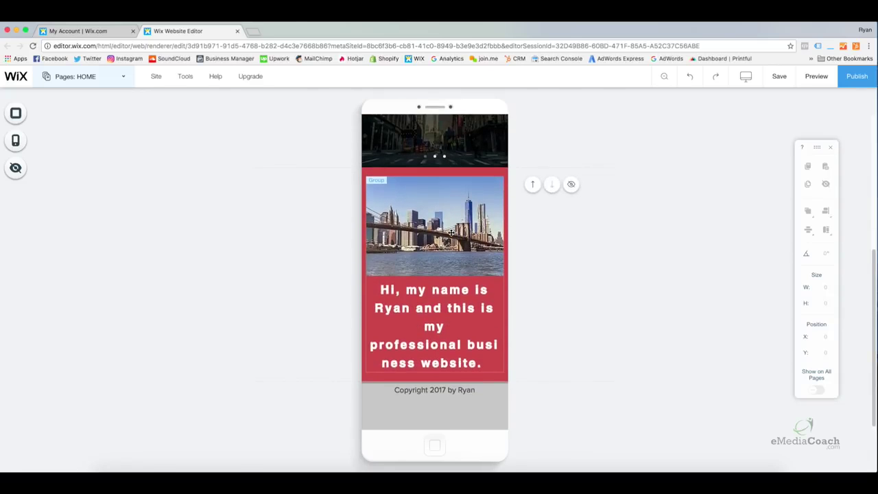
scroll(458, 260, "up", 12)
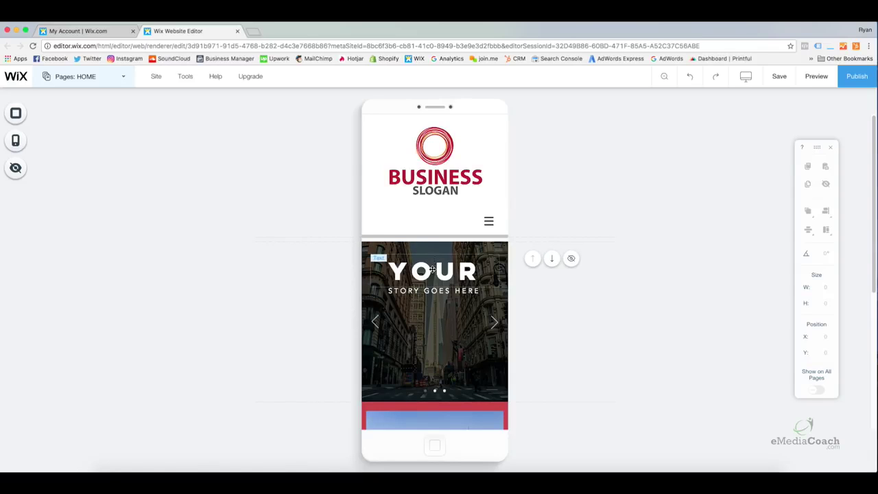
Centre the YOUR STORY GOES HERE text in the slide and pull the slideshow's top up to the header.
left_click(432, 269)
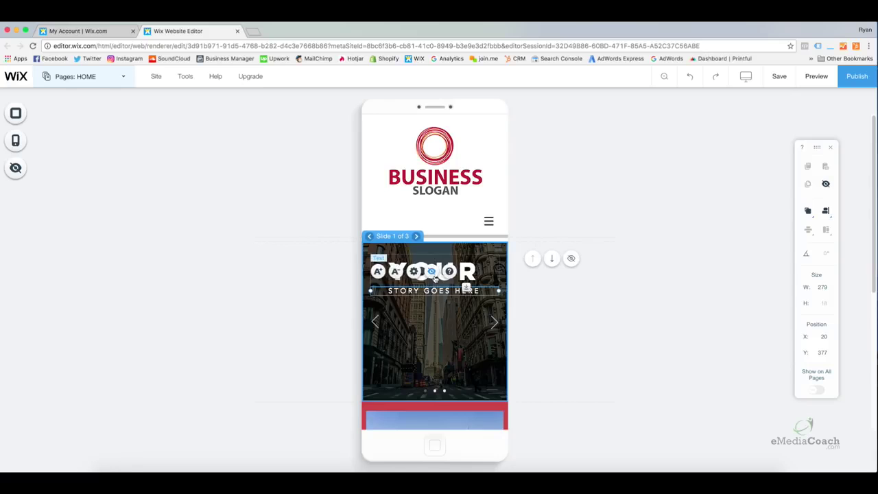
left_click(466, 288)
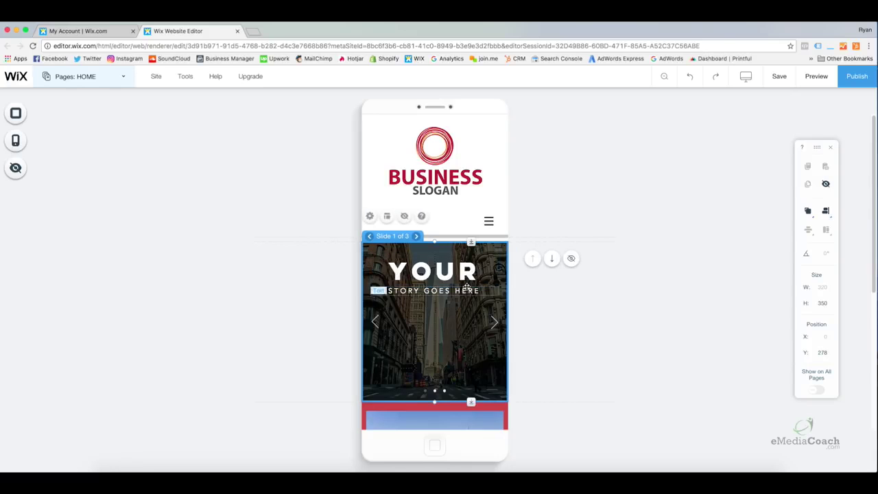
left_click(468, 281)
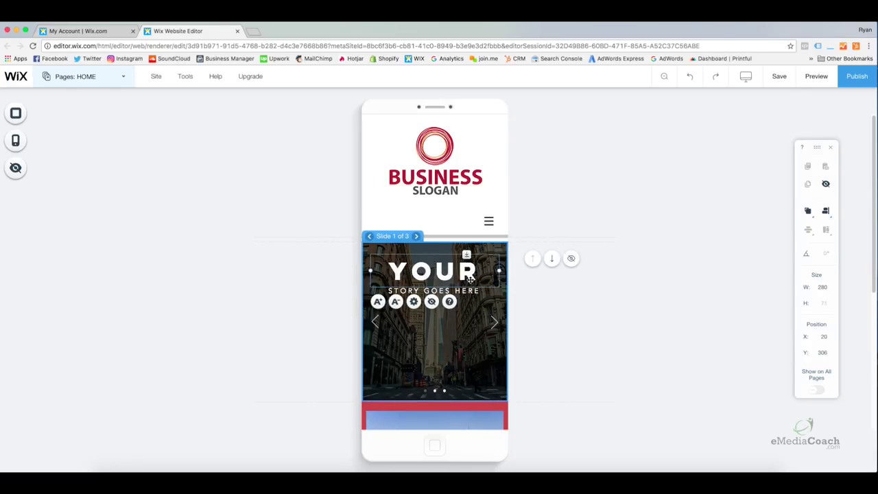
left_click_drag(460, 274, 461, 320)
left_click(467, 363)
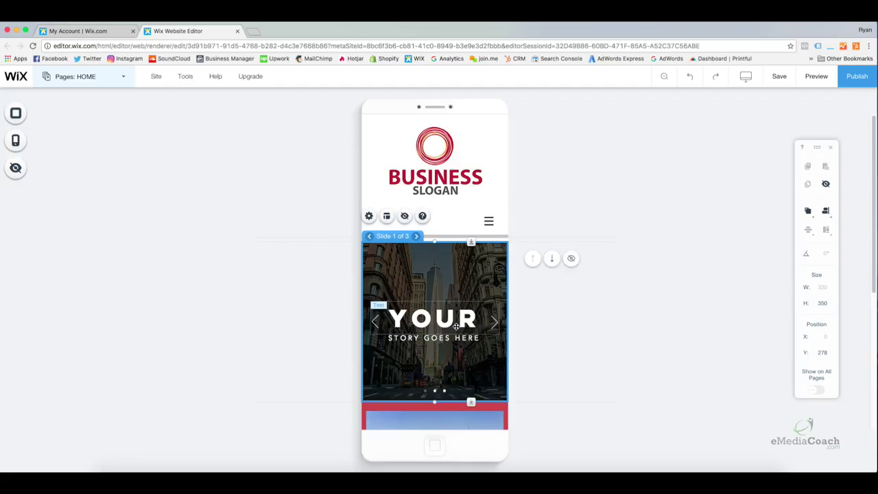
left_click(455, 327)
left_click_drag(456, 326, 456, 333)
left_click(458, 358)
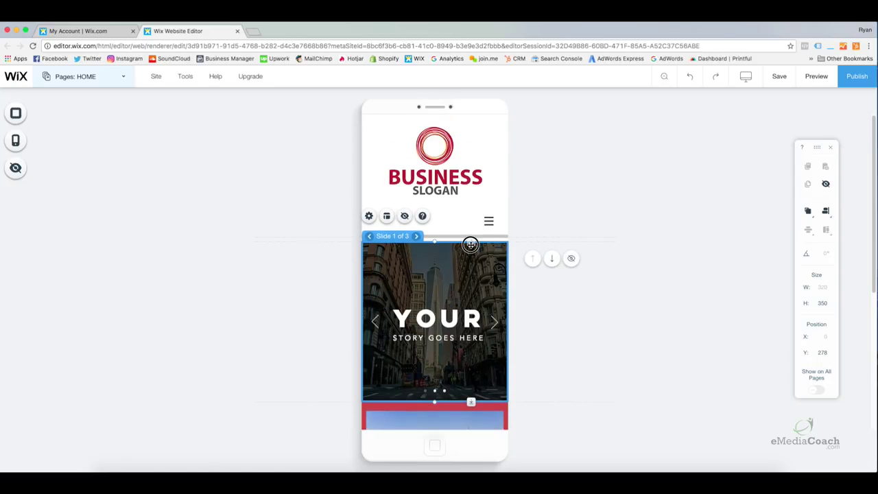
left_click_drag(471, 243, 473, 235)
Shrink the header logo to 292×183 and centre it at X 13.
left_click(486, 200)
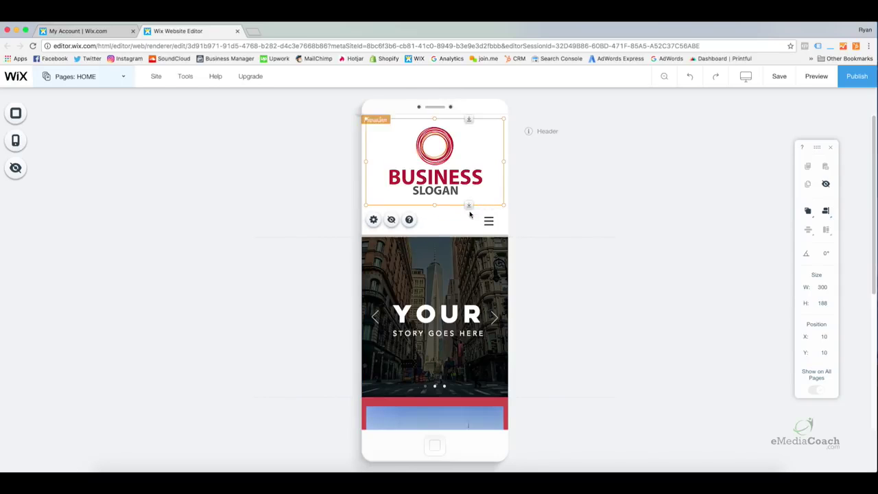
mouse_move(503, 203)
left_mouse_down()
mouse_move(469, 167)
mouse_move(505, 193)
left_mouse_up()
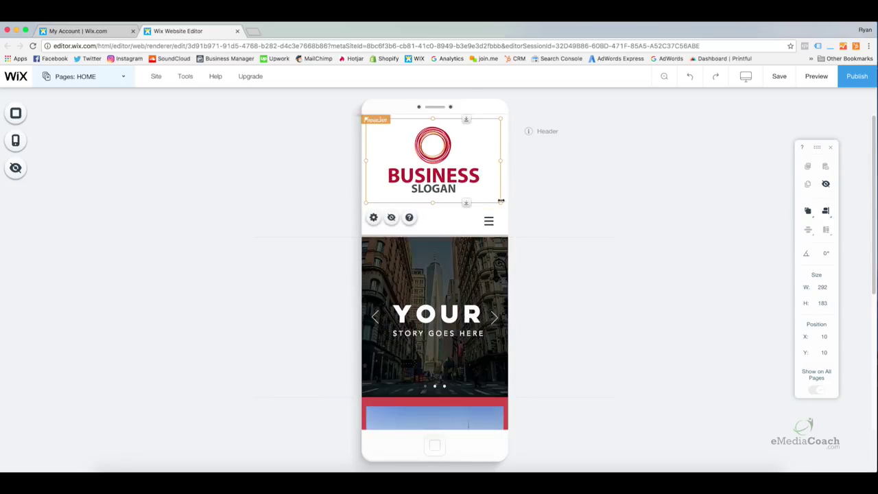
left_click(452, 219)
left_click(446, 188)
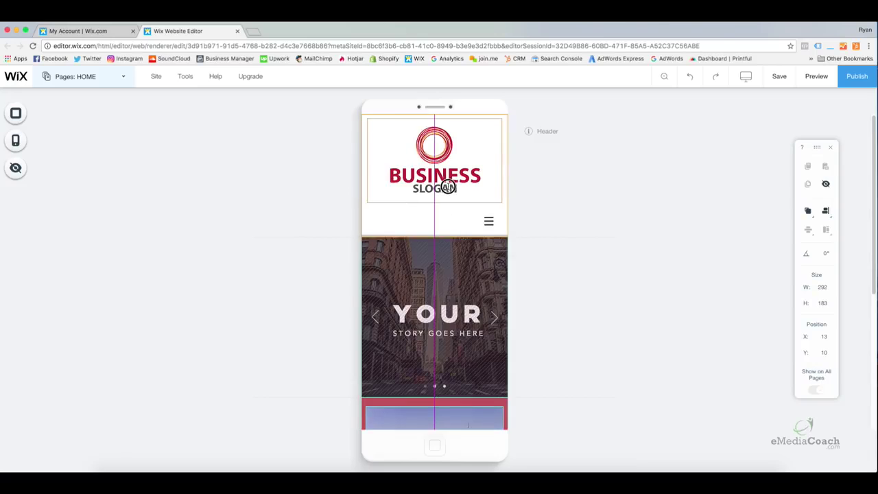
left_click(464, 228)
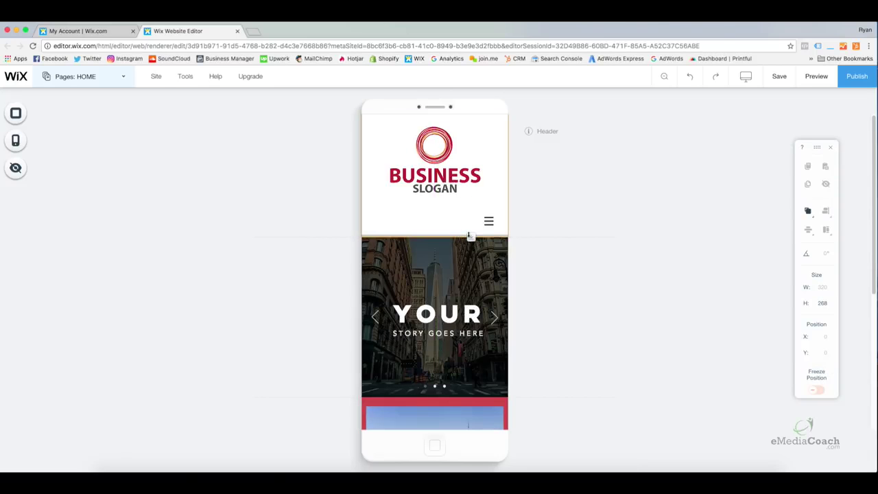
scroll(466, 236, "down", 5)
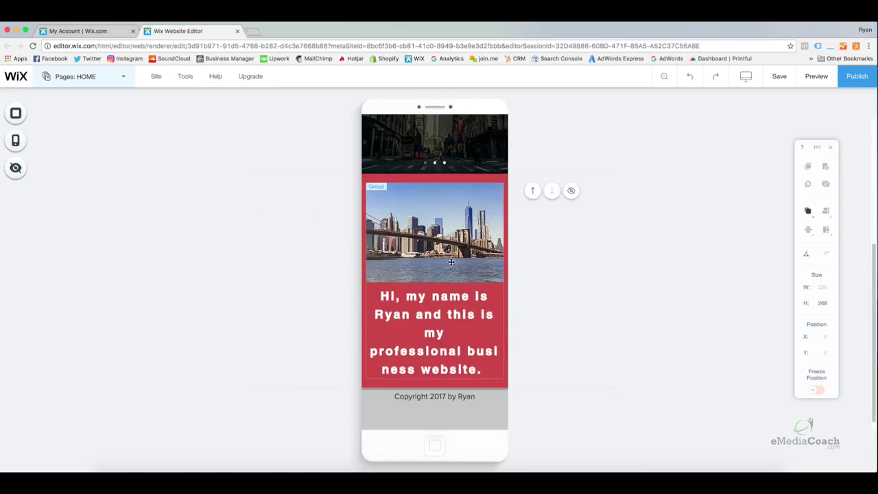
Reduce the intro text below the bridge photo from 28 to 23 px font size.
left_click(449, 299)
double_click(449, 299)
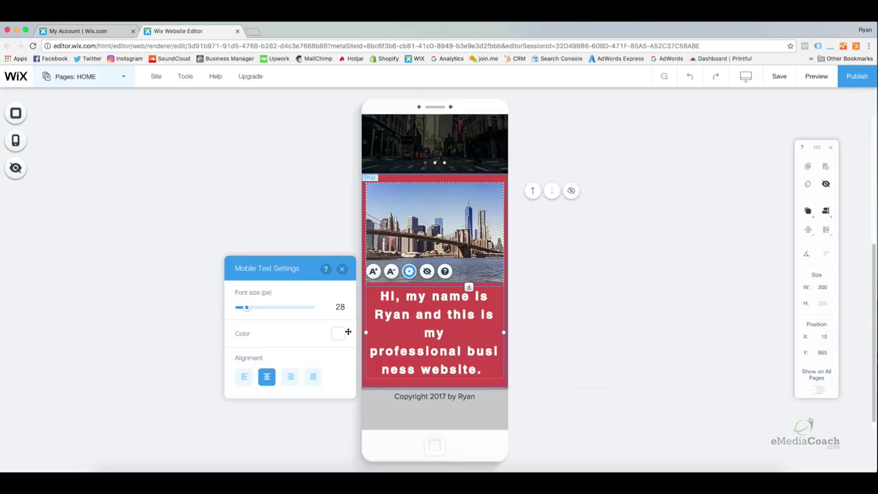
left_click(484, 251)
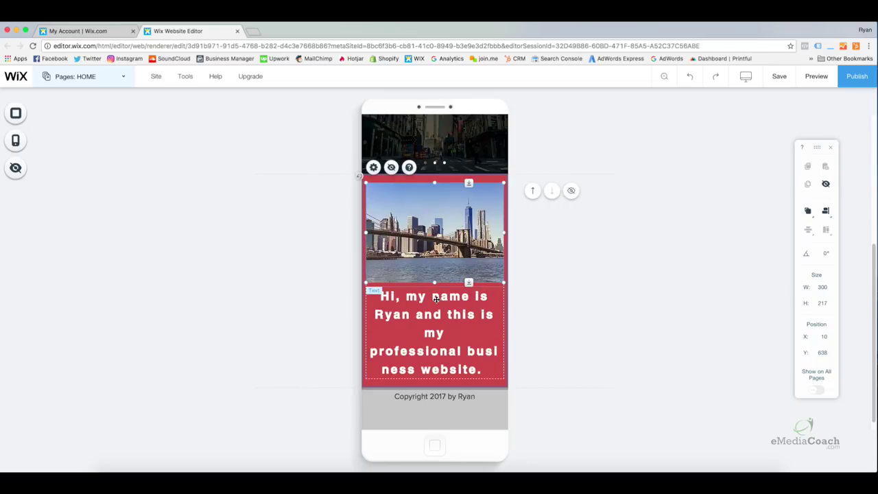
left_click(435, 299)
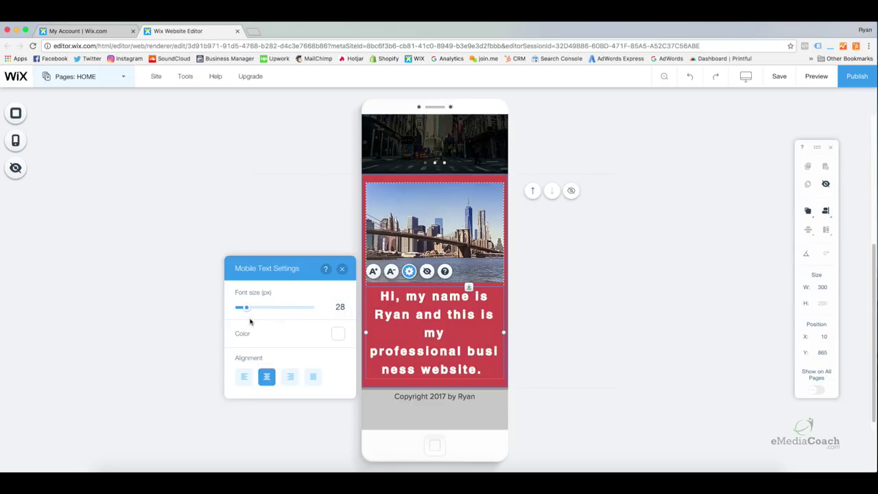
left_click_drag(247, 310, 243, 309)
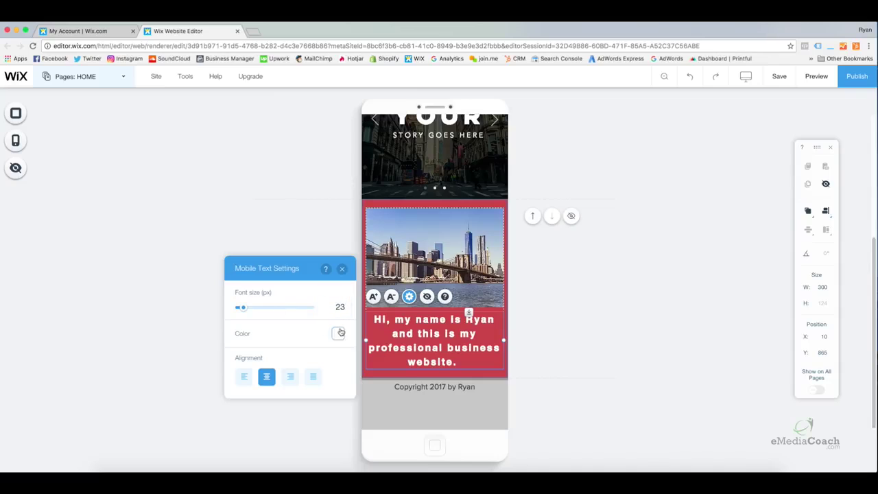
left_click(341, 268)
Nudge the photo-and-text group and move the copyright text lower in the footer.
left_click(558, 333)
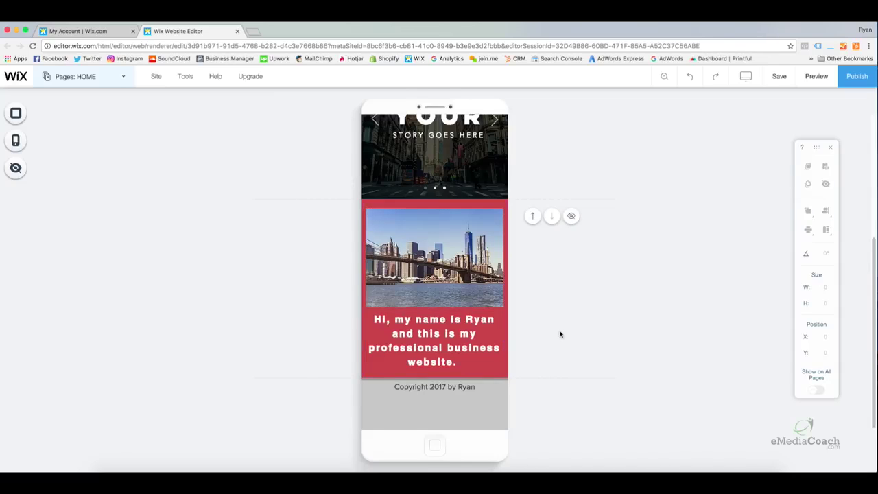
left_click(461, 333)
left_click_drag(461, 333, 452, 330)
left_click(553, 335)
left_click(445, 386)
left_click_drag(445, 384, 446, 404)
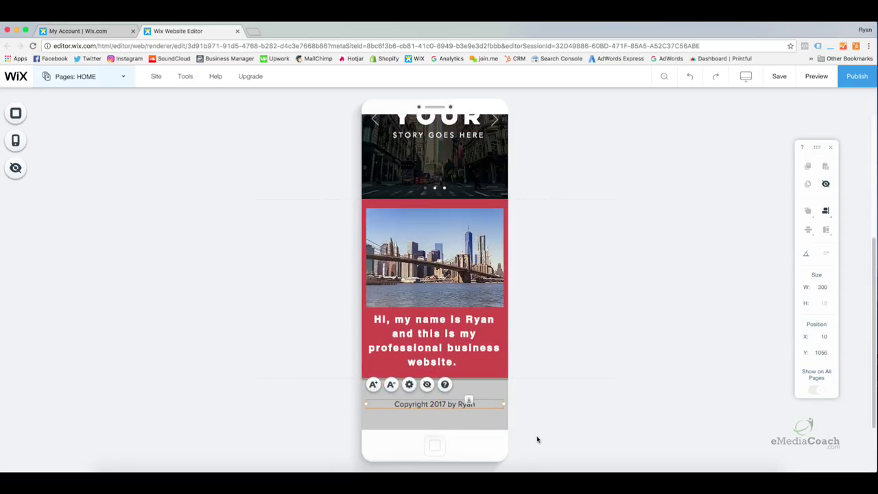
left_click(472, 343)
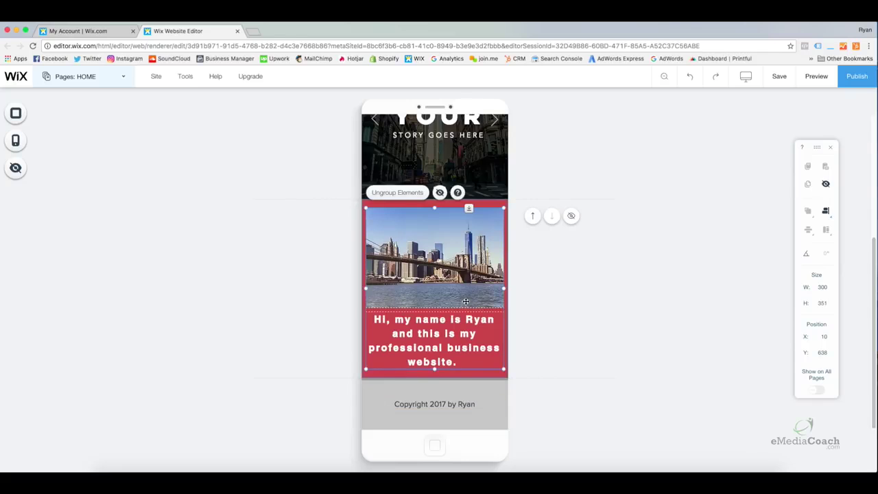
Return to the top of the page and view the Hidden Elements list, which shows nothing hidden.
scroll(465, 301, "up", 5)
scroll(458, 314, "down", 5)
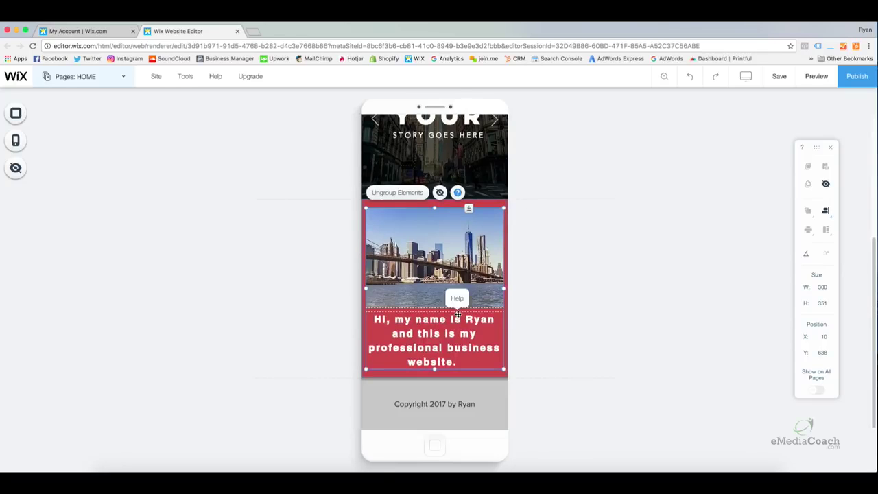
left_click(574, 328)
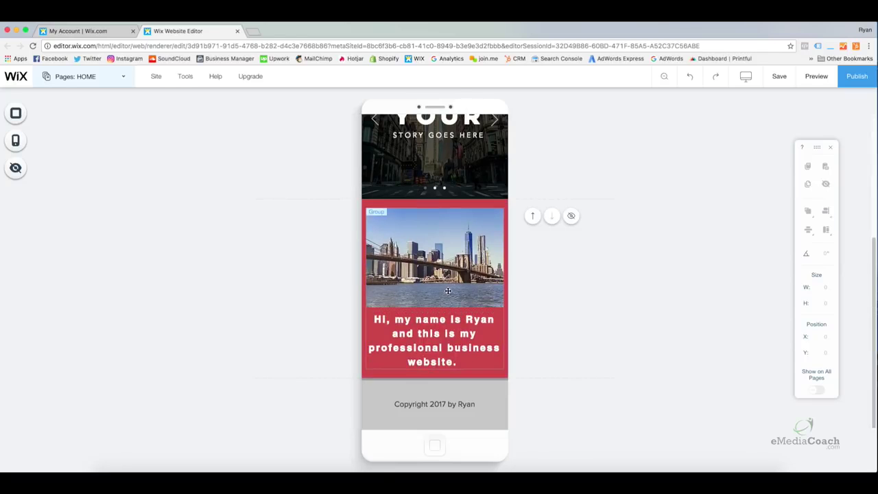
scroll(447, 292, "up", 5)
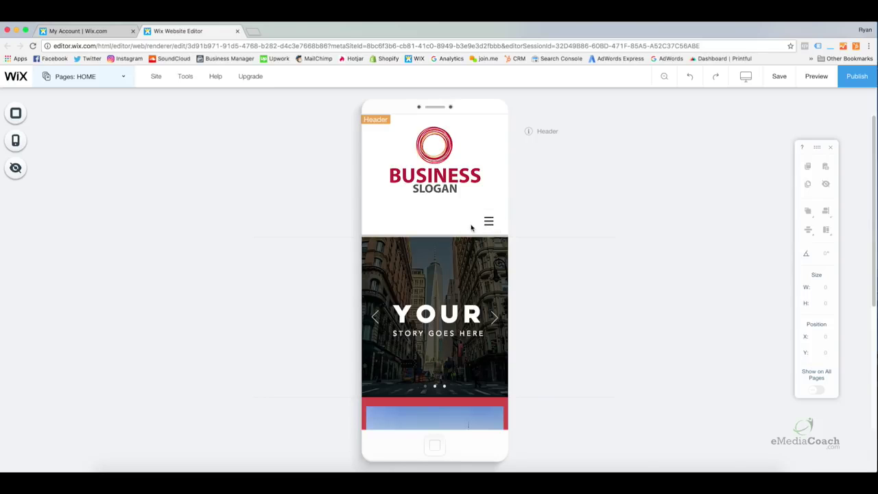
scroll(452, 232, "down", 2)
scroll(452, 231, "up", 2)
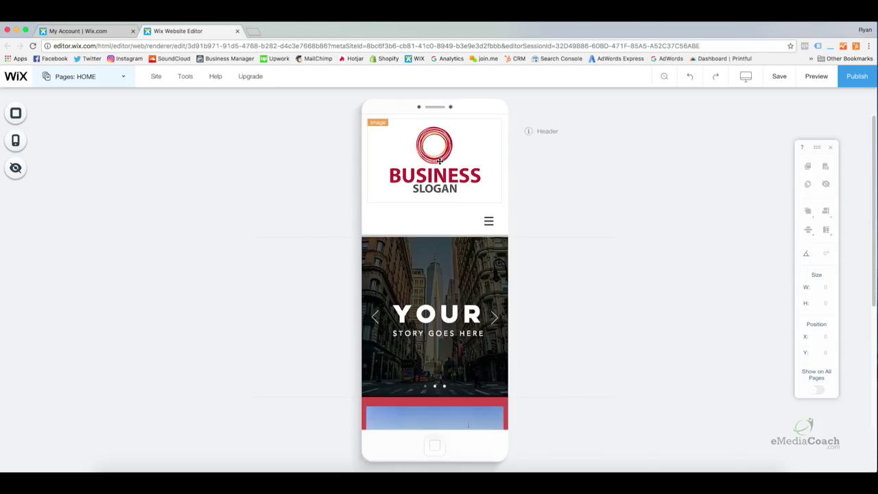
scroll(435, 178, "down", 3)
scroll(438, 190, "up", 3)
left_click(16, 170)
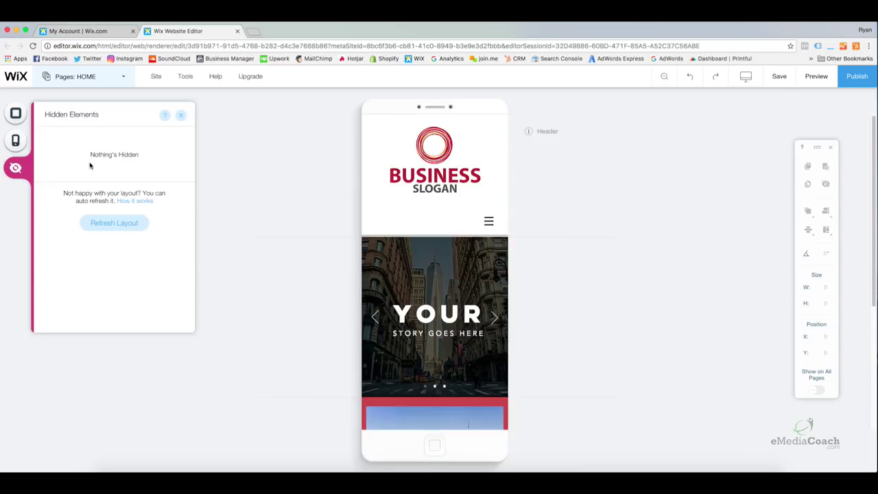
Hide the header logo from the mobile layout, then restore it from the Hidden Elements list.
left_click(180, 115)
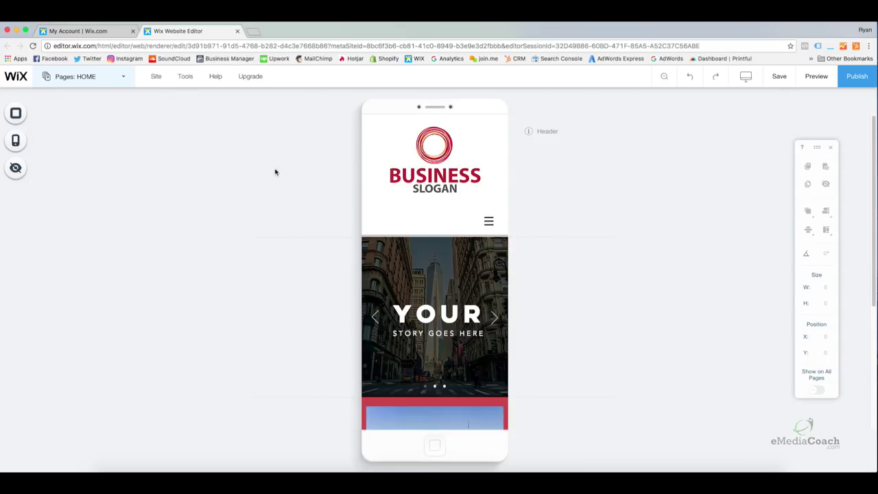
left_click(433, 179)
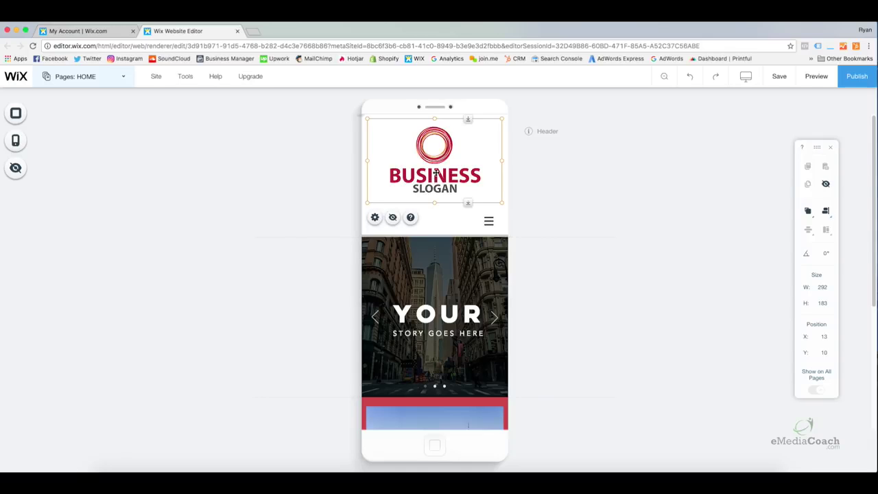
left_click(393, 218)
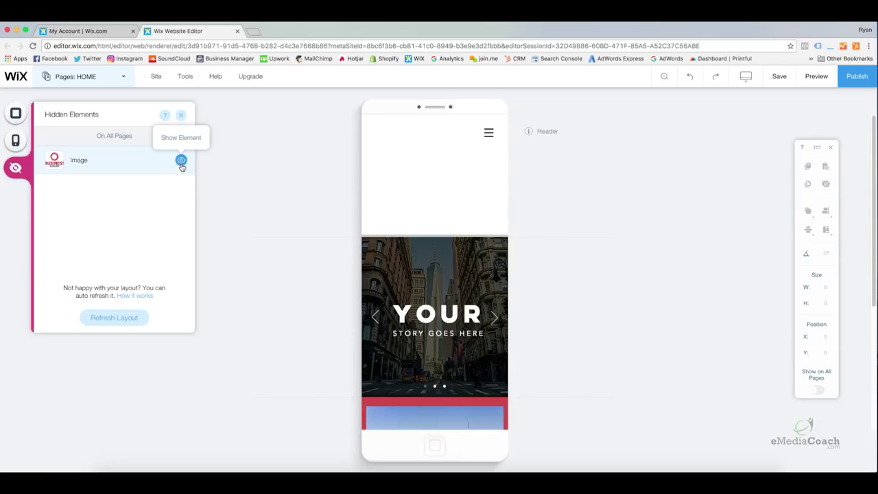
left_click(182, 163)
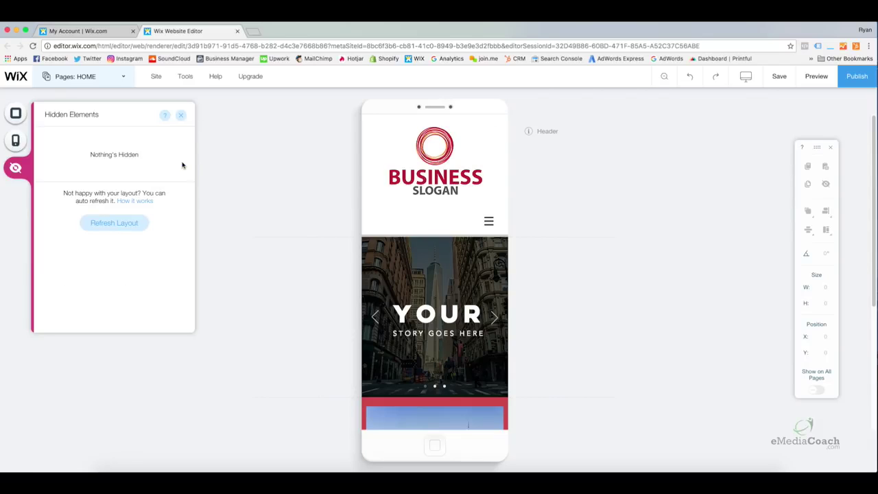
left_click(183, 118)
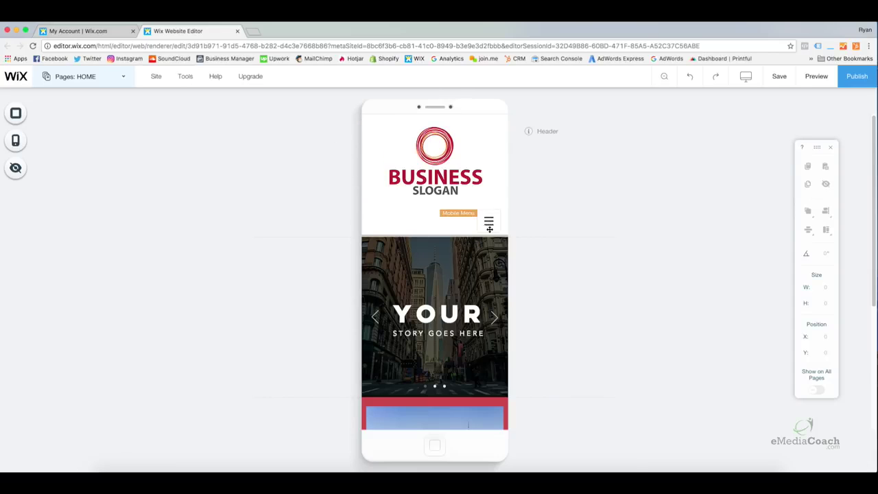
Select the mobile menu button in the header and bring up its Mobile Menu Design options.
left_click(490, 225)
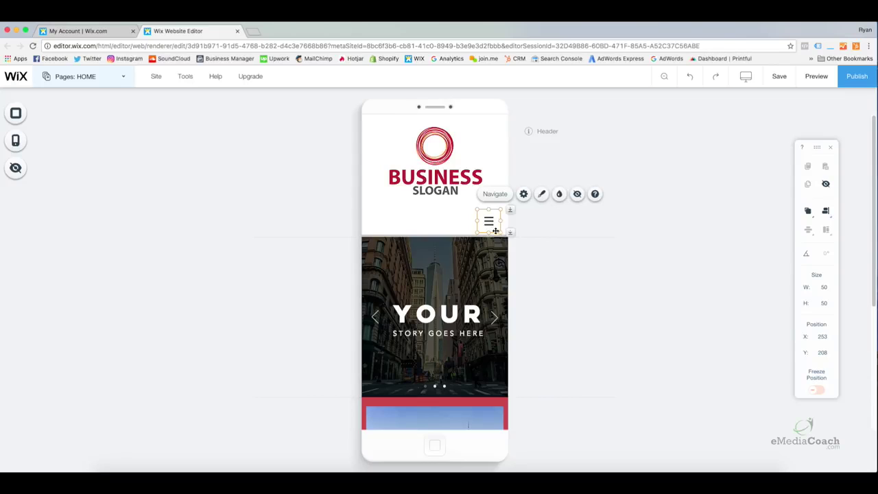
left_click(515, 228)
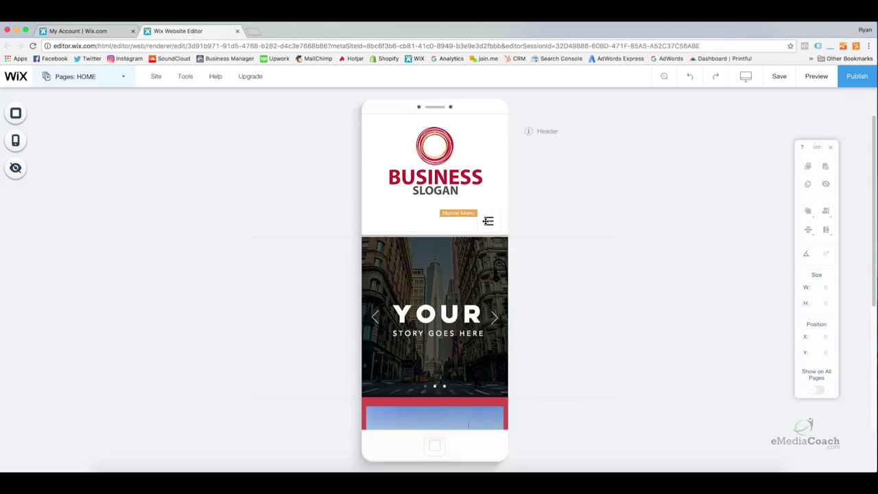
left_click(488, 218)
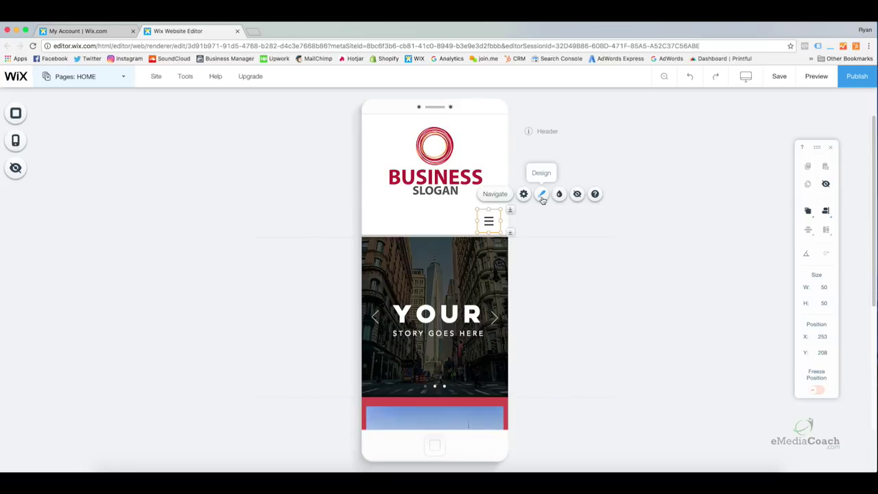
left_click(542, 196)
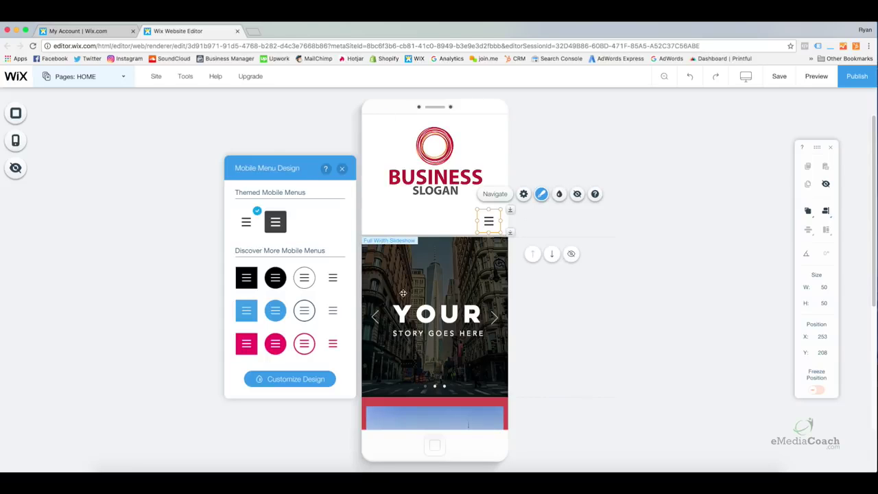
Preview the five Customize Design menu layouts and settle on the first dropdown preset.
left_click(293, 379)
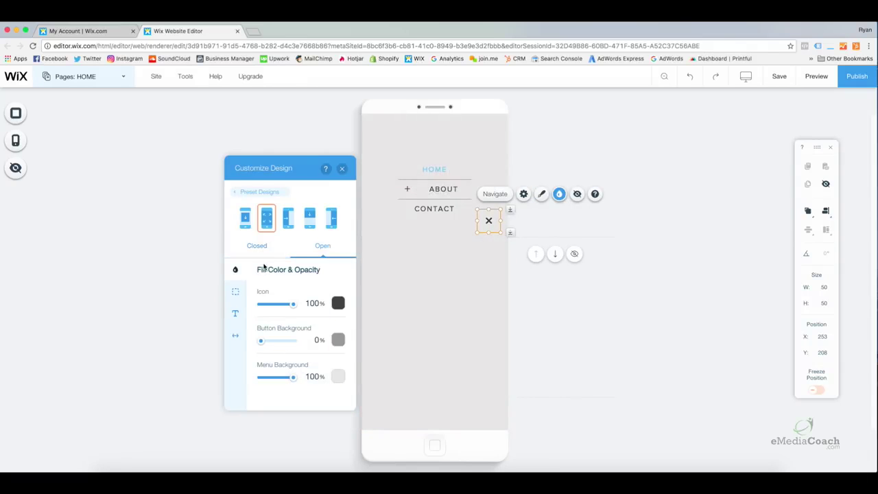
left_click(245, 218)
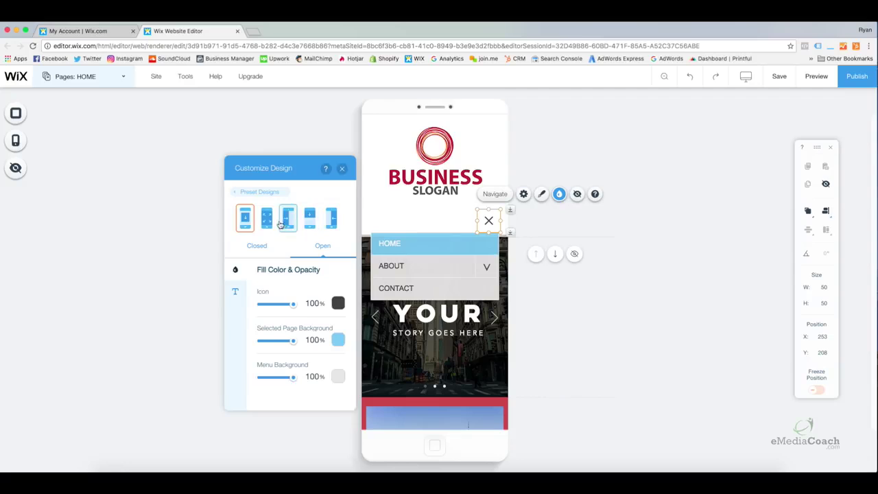
left_click(268, 221)
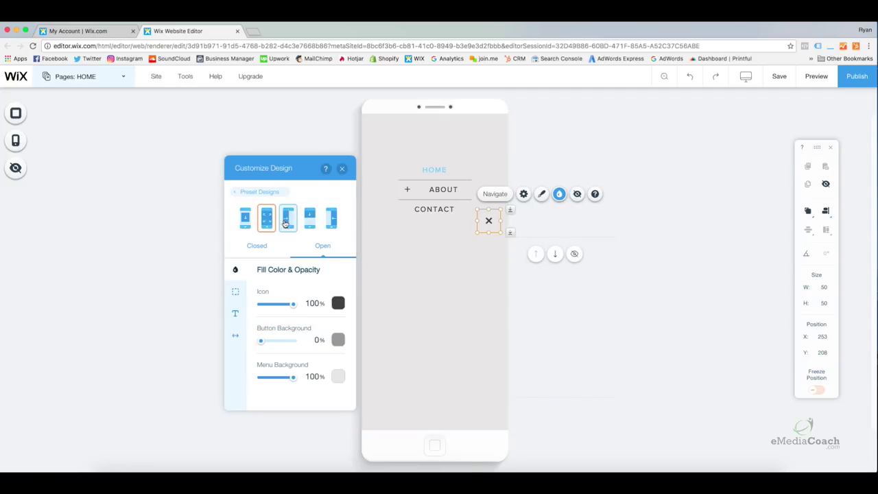
left_click(293, 225)
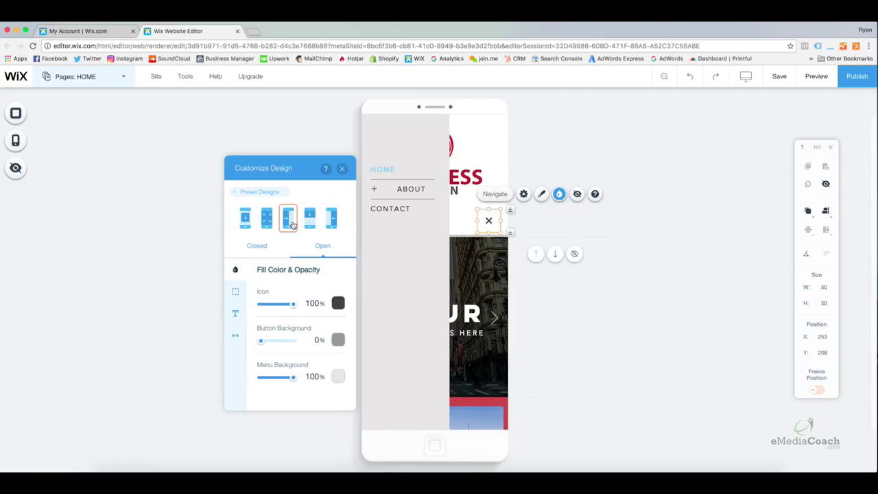
left_click(309, 223)
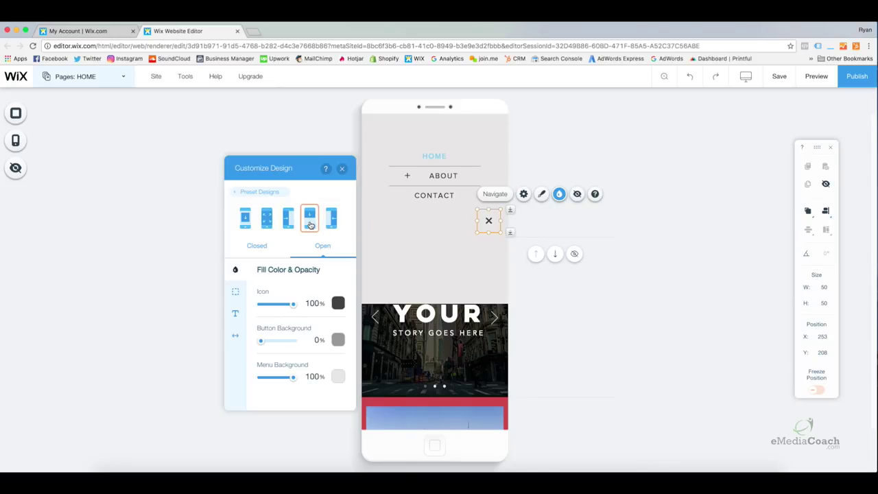
left_click(330, 223)
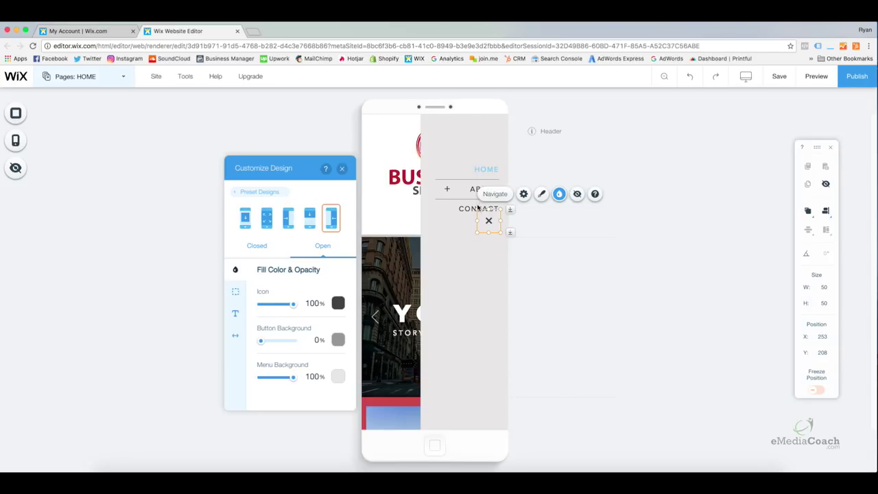
left_click(245, 218)
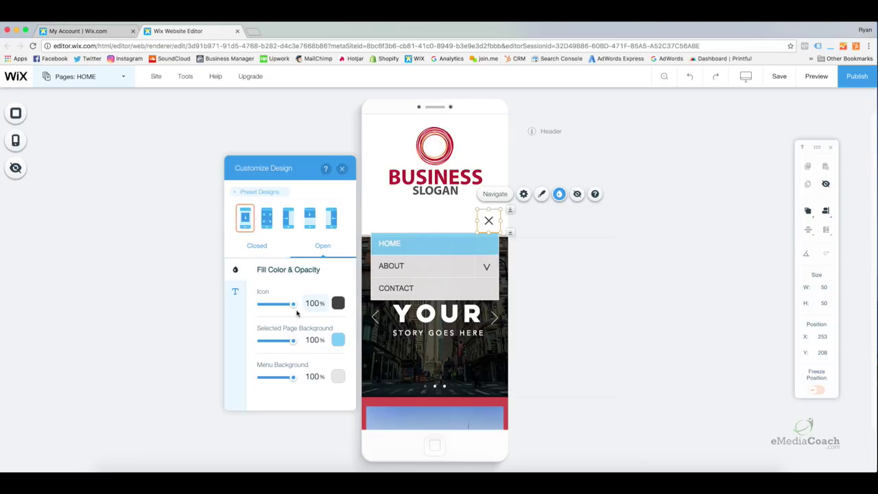
Make the open menu's icon and selected-page background red (#CC4949), trying centred text before reverting to left.
left_click(337, 303)
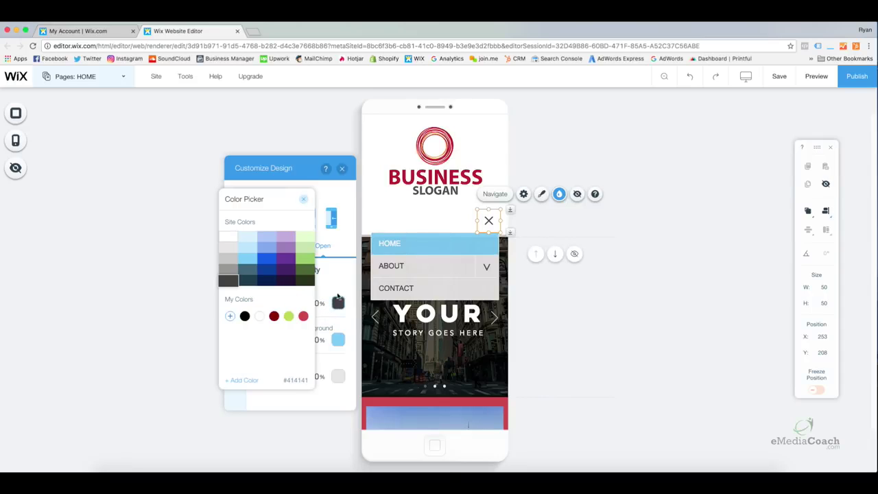
left_click(303, 316)
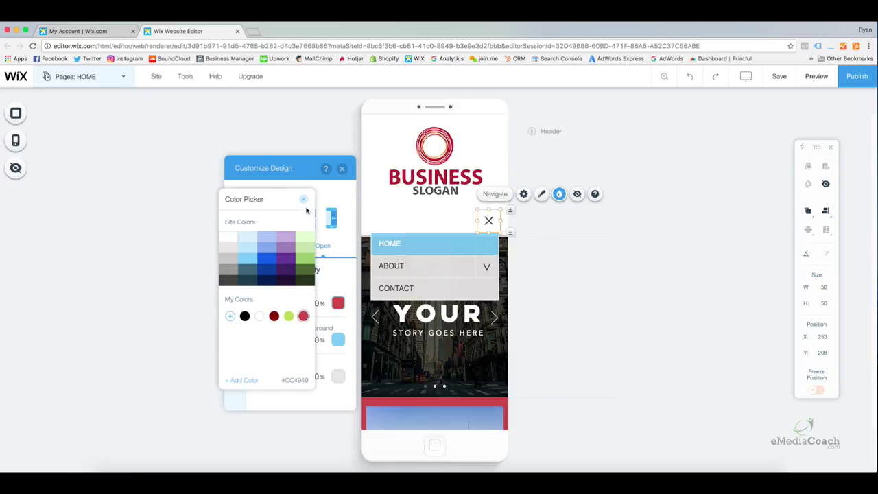
left_click(321, 277)
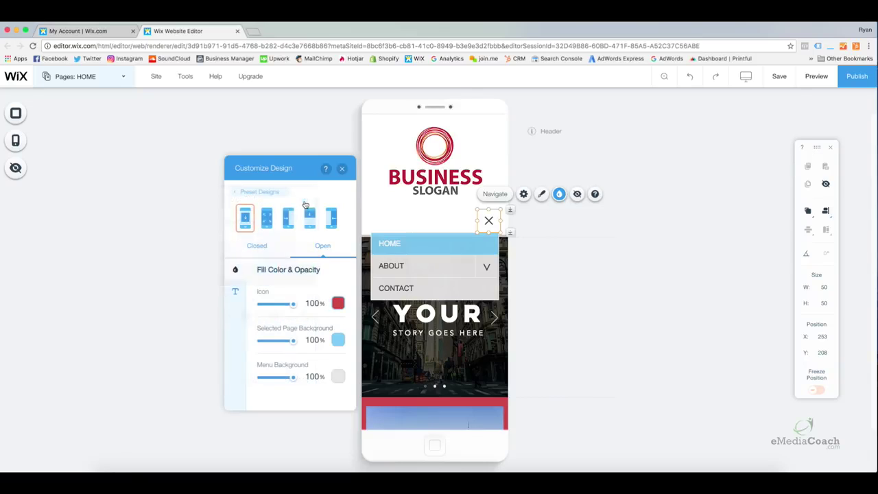
left_click(337, 340)
left_click(304, 317)
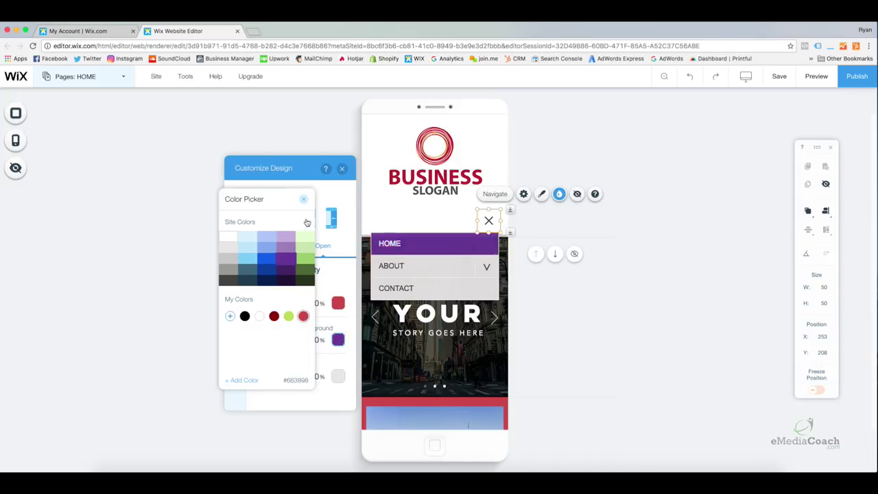
left_click(303, 199)
left_click(235, 292)
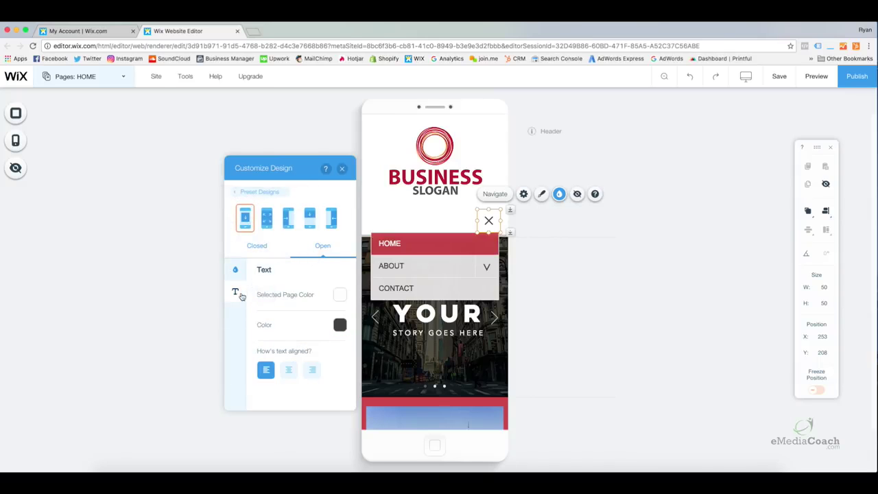
left_click(289, 370)
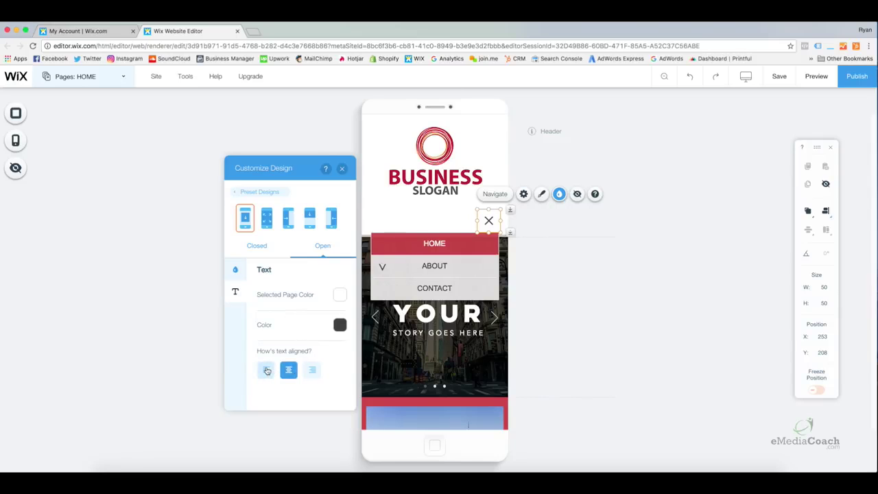
left_click(266, 370)
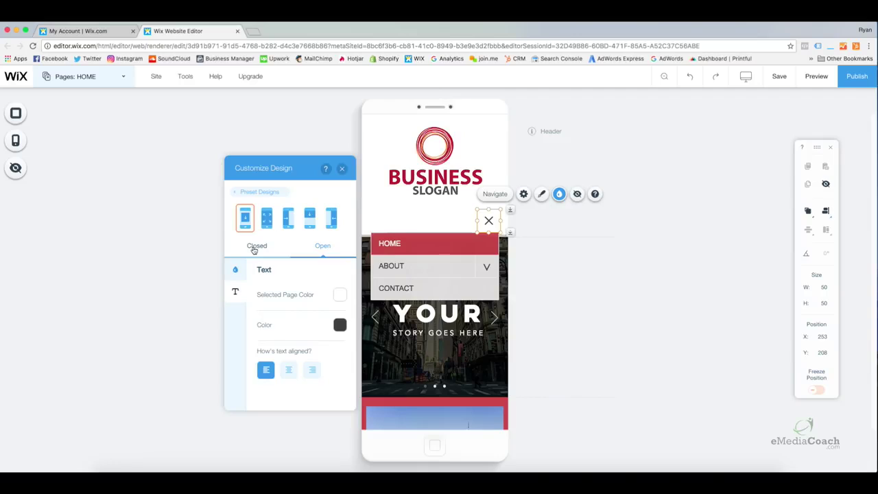
Colour the closed menu's hamburger icon red and lengthen its lines from 20 to 26 px.
left_click(260, 251)
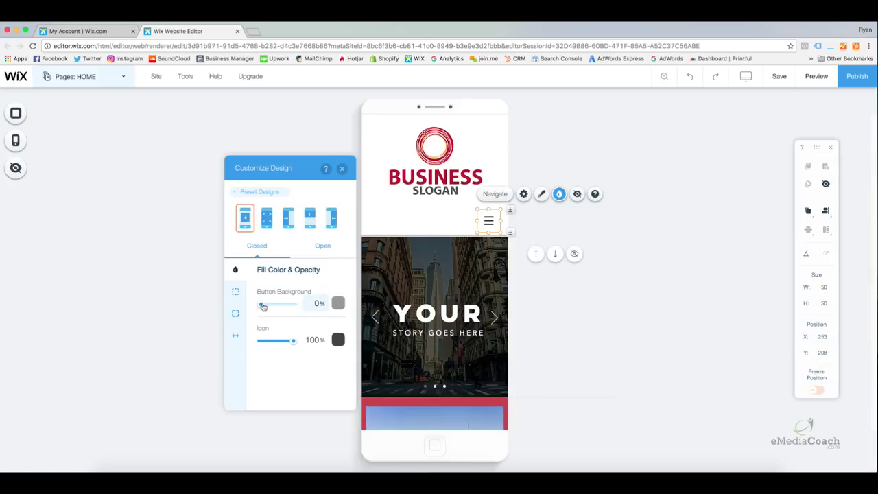
left_click(338, 340)
left_click(304, 316)
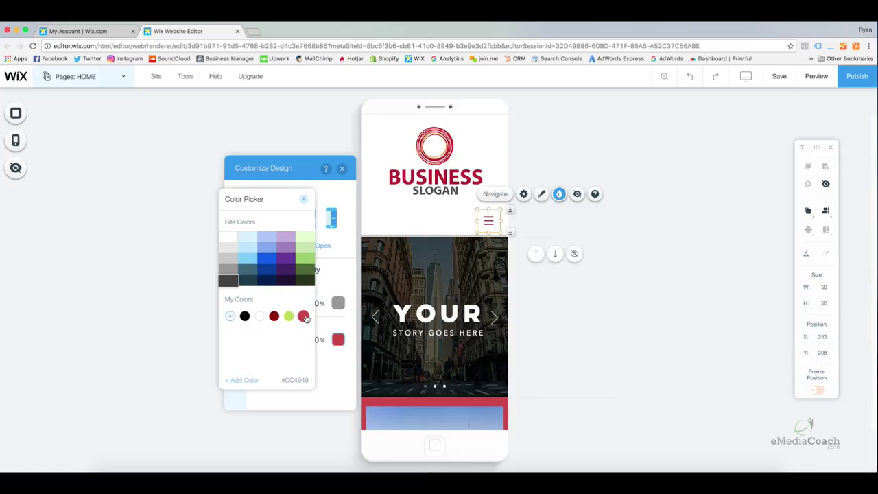
left_click(303, 199)
left_click(235, 335)
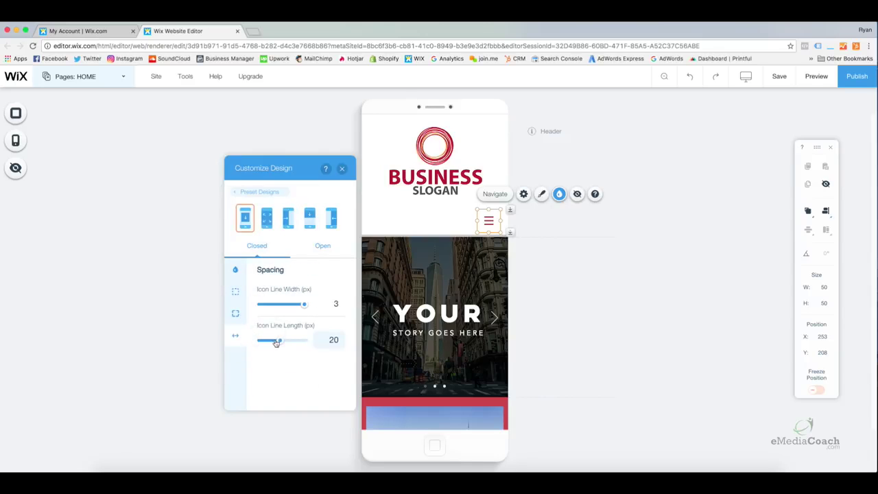
left_click_drag(283, 338, 302, 341)
left_click(235, 313)
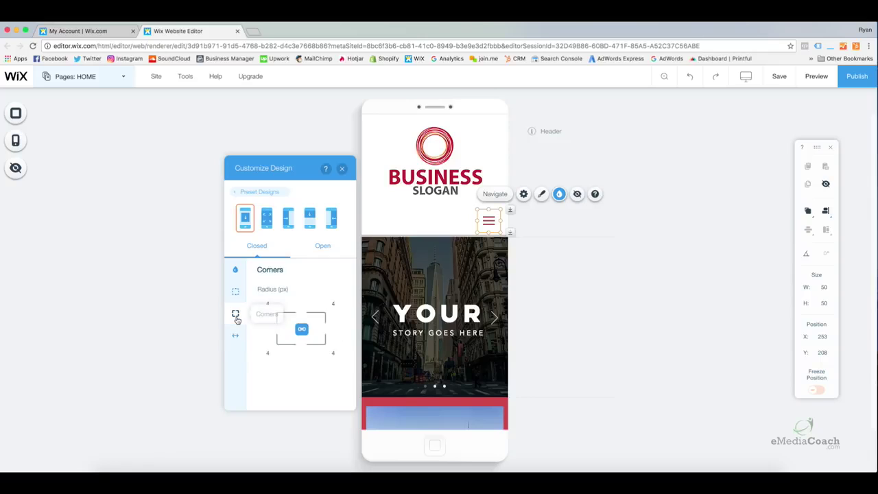
left_click(235, 293)
left_click(236, 269)
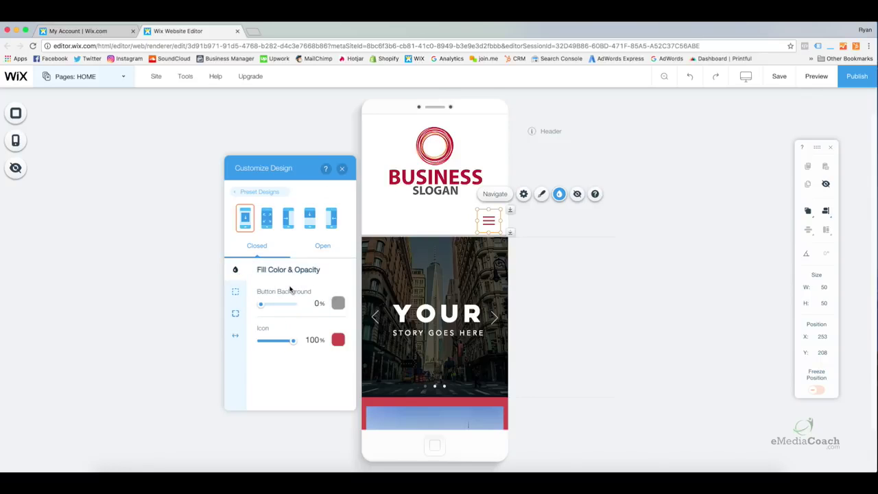
left_click(341, 168)
left_click(551, 294)
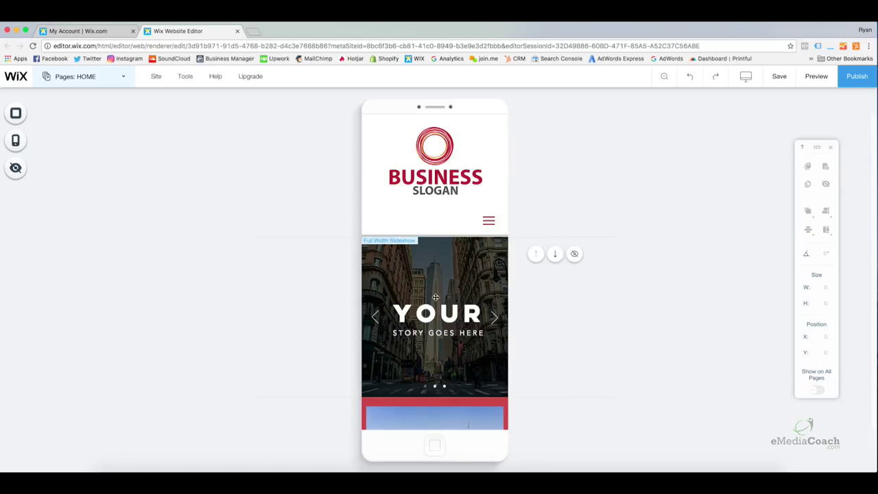
Save and publish the site live, then switch the editor to the desktop layout.
left_click(787, 76)
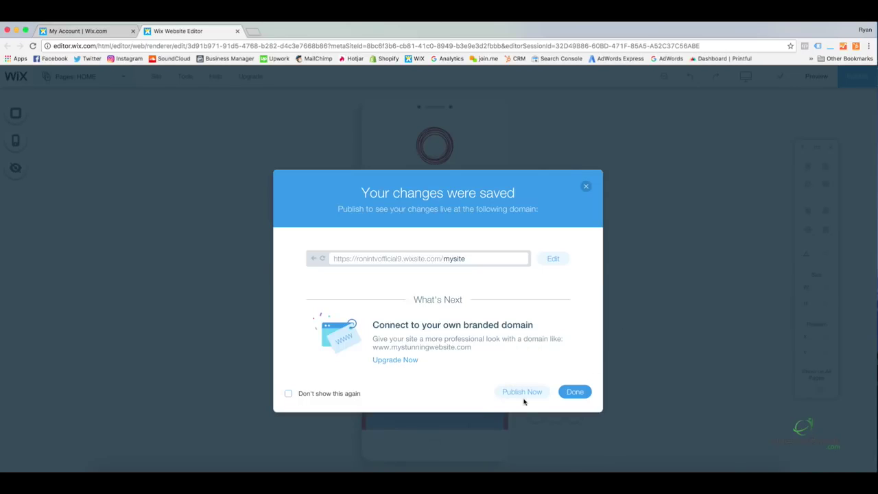
left_click(529, 397)
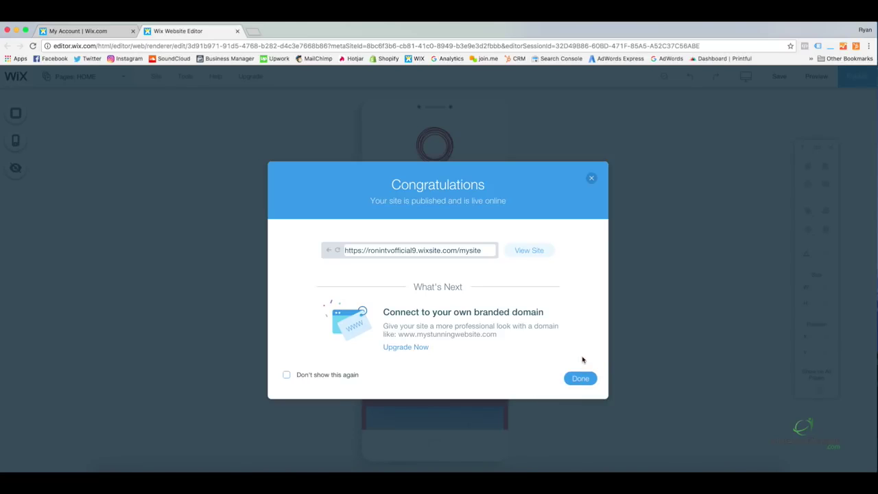
left_click(580, 378)
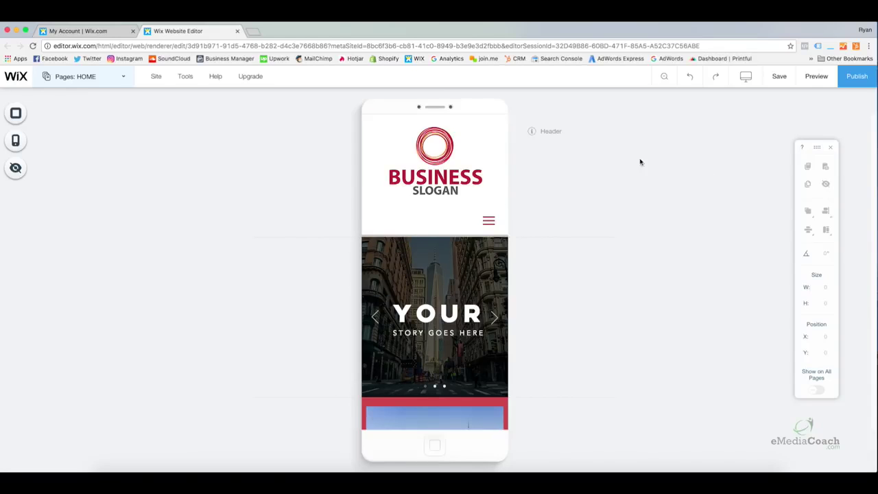
mouse_move(746, 76)
left_click(553, 119)
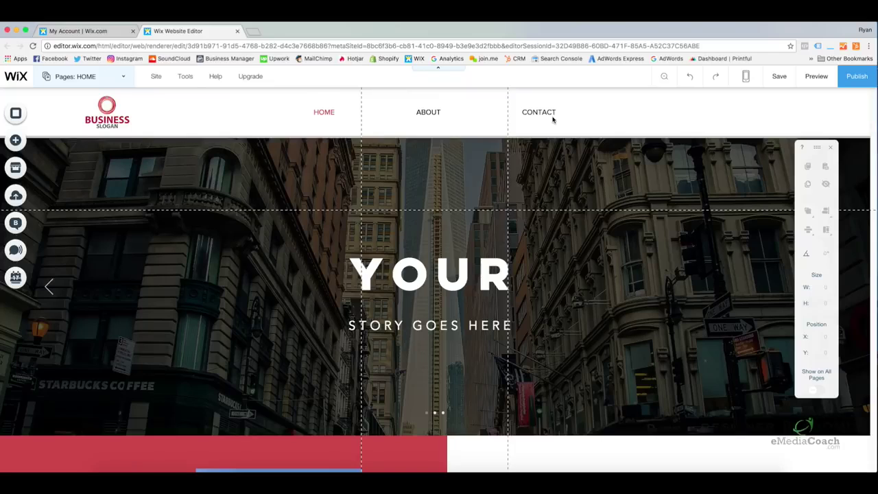
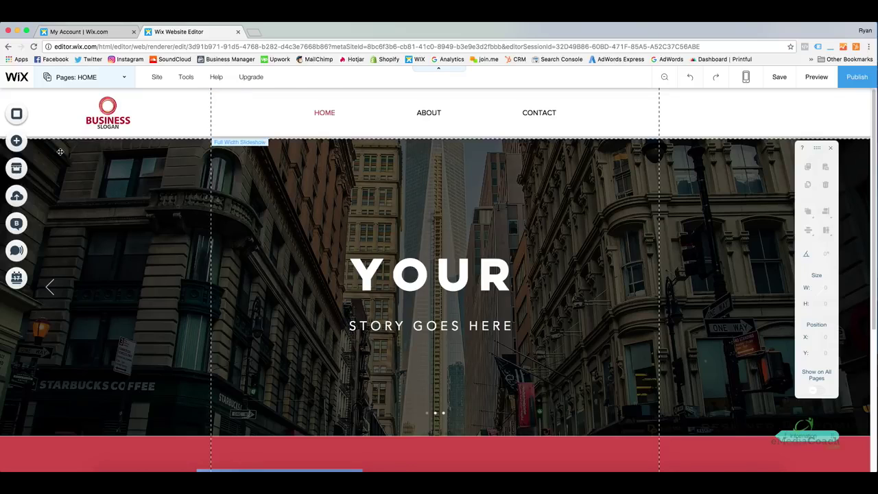
Show the Add panel's More elements and scroll to the HTML & Flash embeds.
left_click(21, 142)
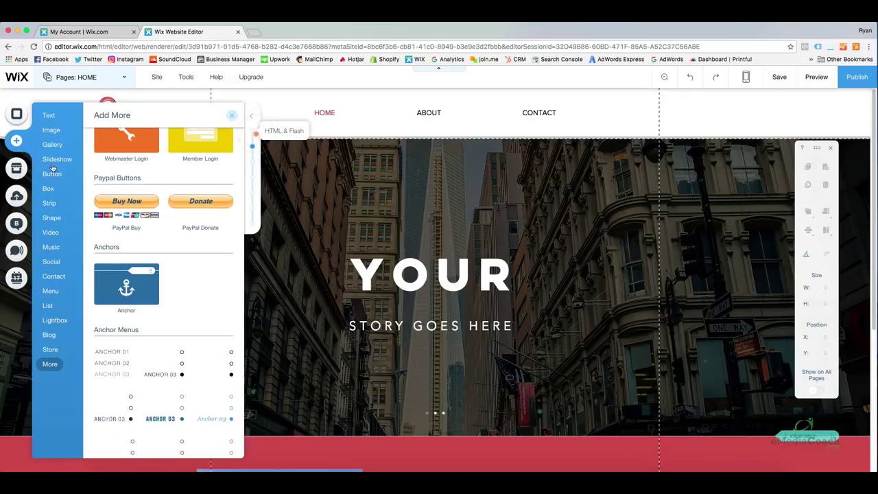
left_click(49, 368)
scroll(147, 346, "up", 4)
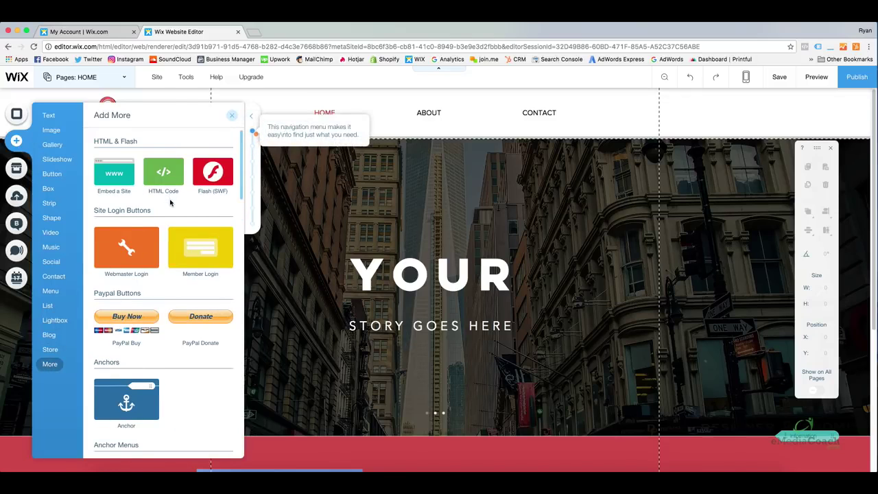
scroll(171, 202, "down", 1)
scroll(172, 205, "down", 3)
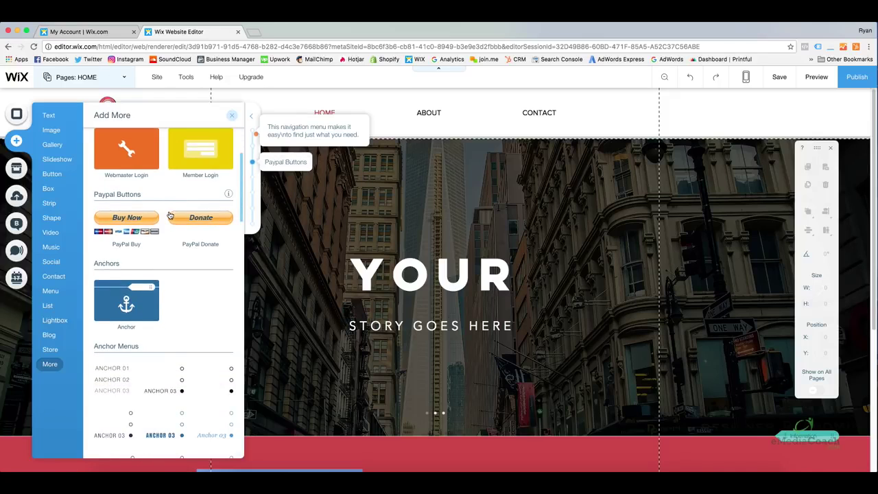
scroll(168, 214, "up", 4)
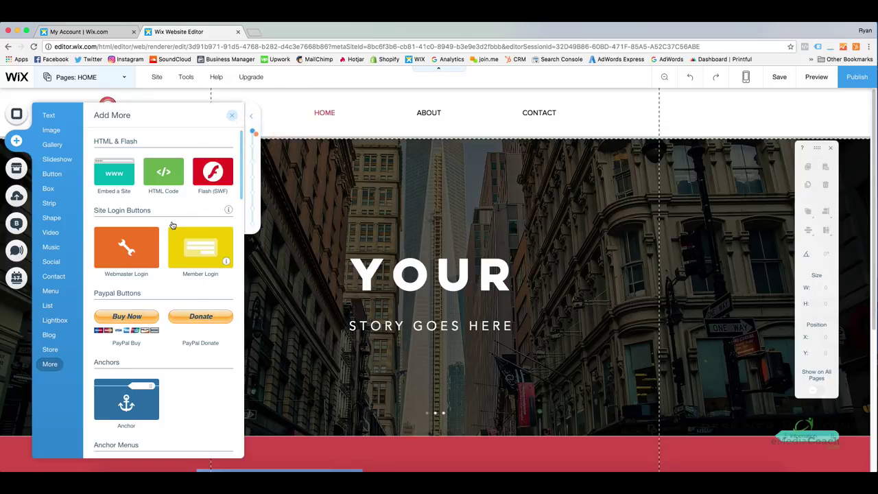
Place a trial HTML Code embed with <h1>Title</h1> on the hero slide, then delete it.
left_click(109, 172)
left_click_drag(164, 171, 365, 185)
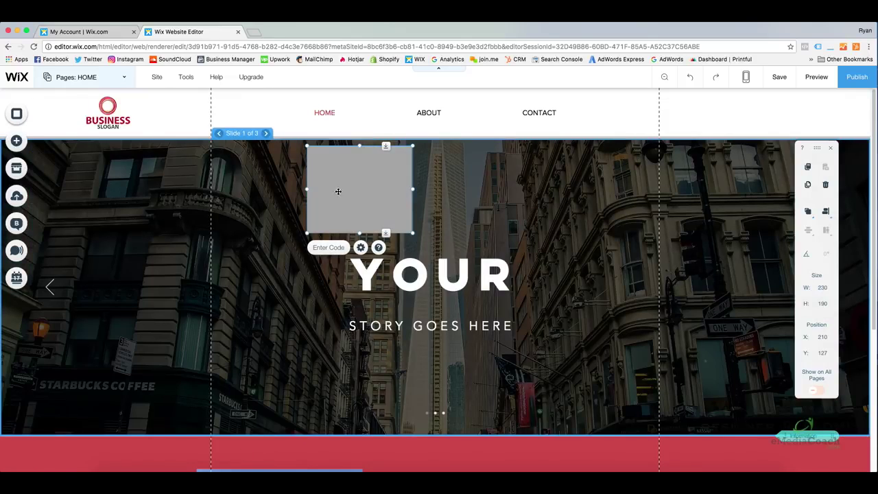
left_click(326, 247)
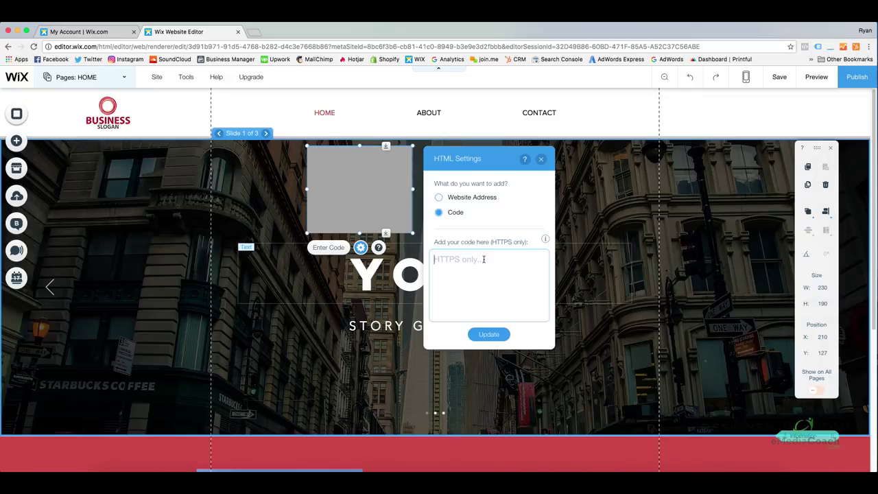
type("<h1>Title</h1>")
left_click(494, 335)
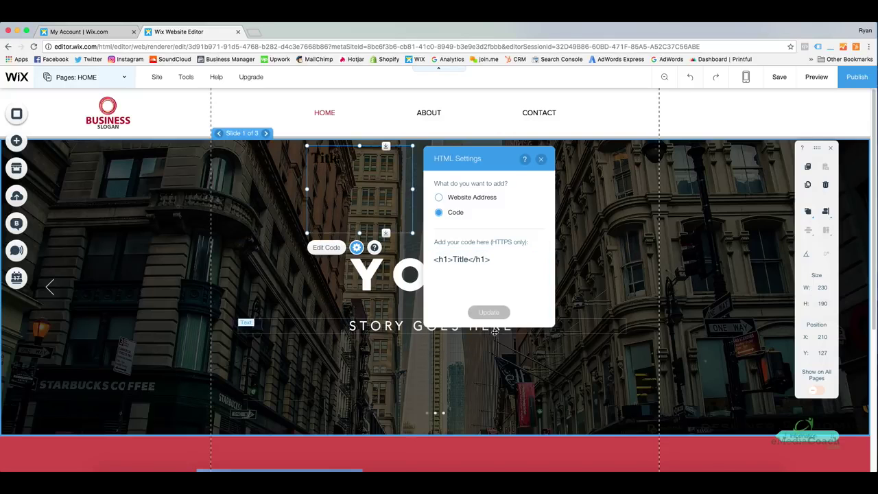
mouse_move(344, 182)
left_mouse_down()
mouse_move(305, 192)
mouse_move(355, 184)
mouse_move(336, 189)
mouse_move(336, 178)
left_mouse_up()
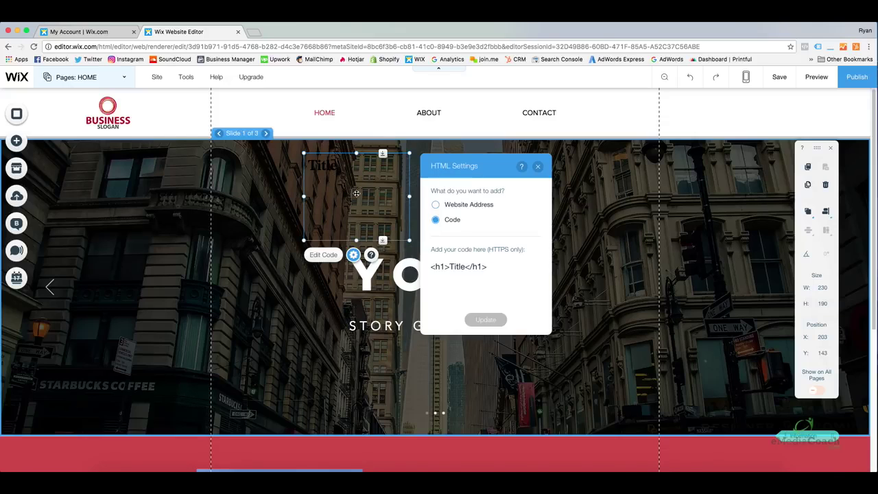
key("Delete")
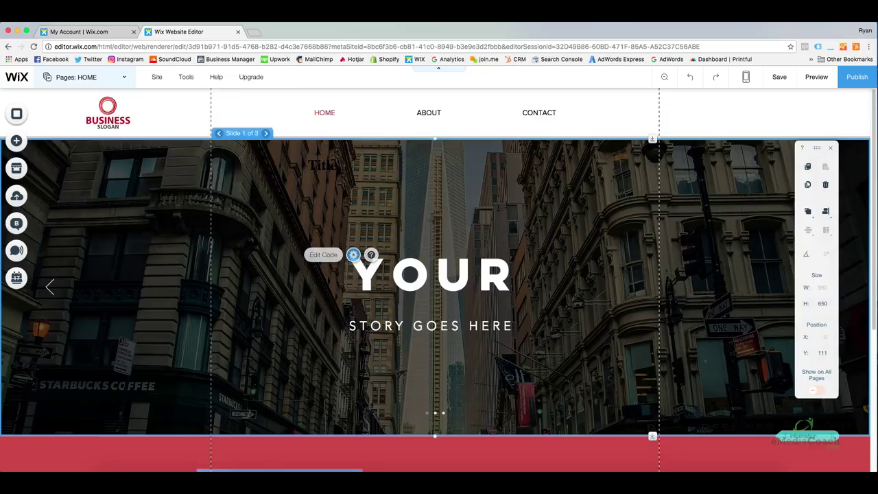
Reopen the Add panel's More elements and scroll down to Anchors, with the canvas at the red strip.
left_click(17, 141)
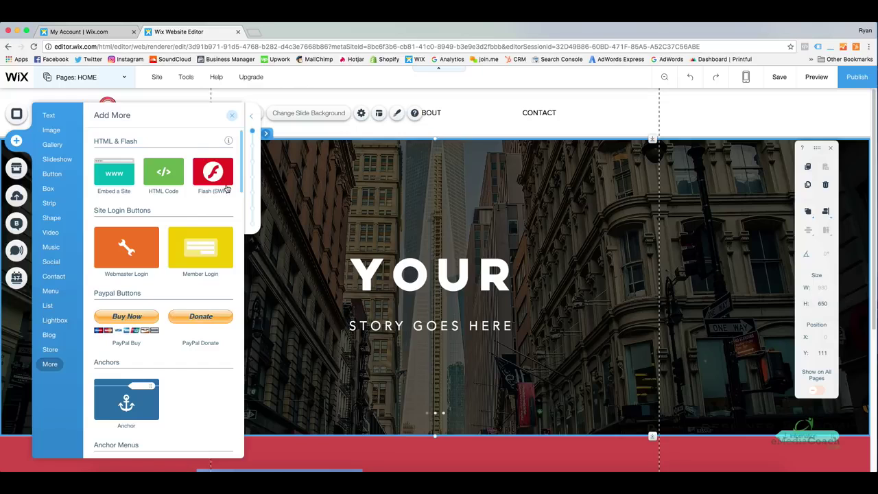
scroll(427, 291, "down", 5)
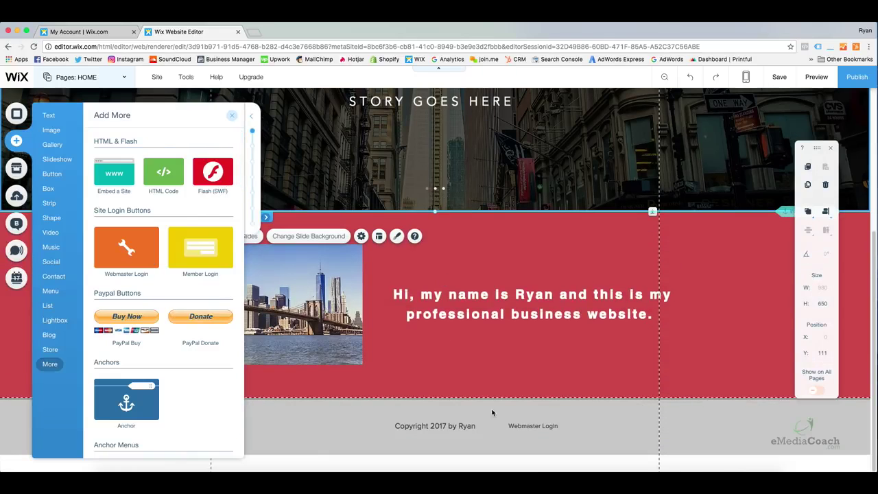
left_click_drag(129, 248, 160, 255)
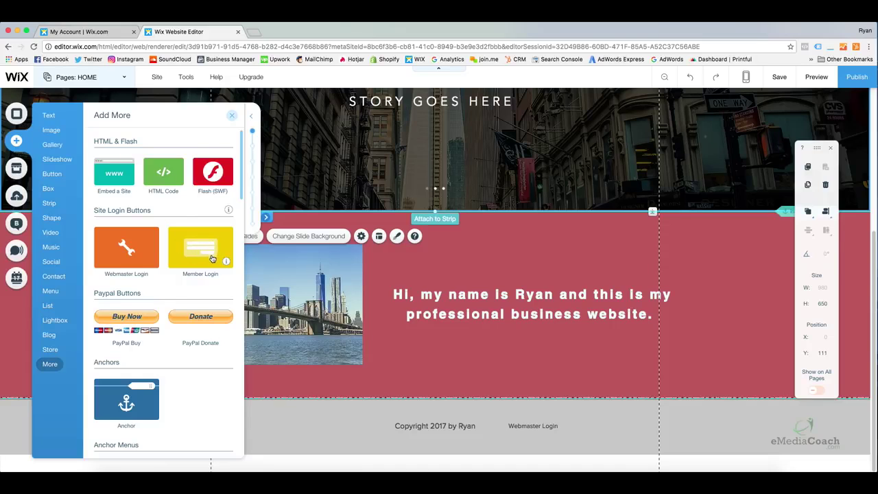
scroll(205, 279, "down", 5)
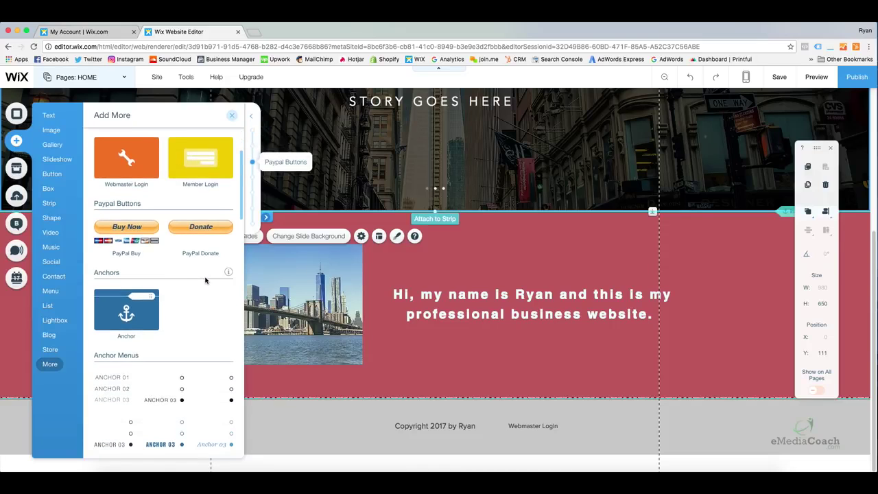
scroll(208, 277, "down", 1)
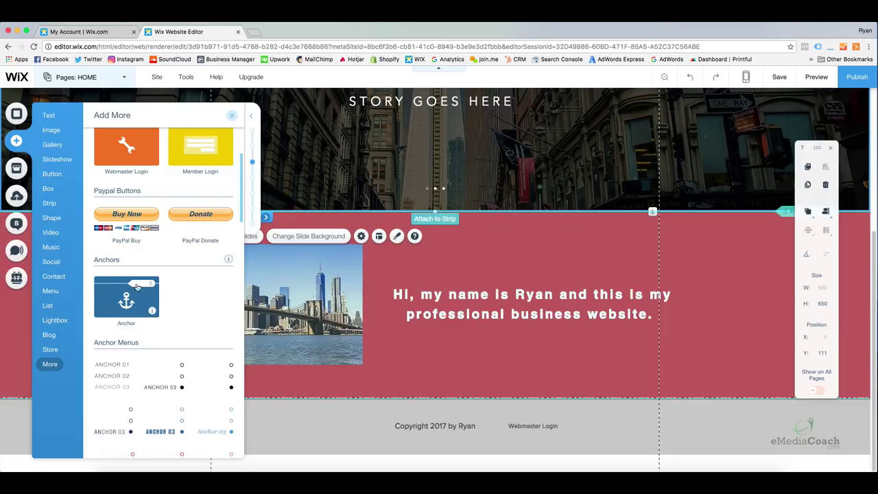
scroll(376, 281, "up", 3)
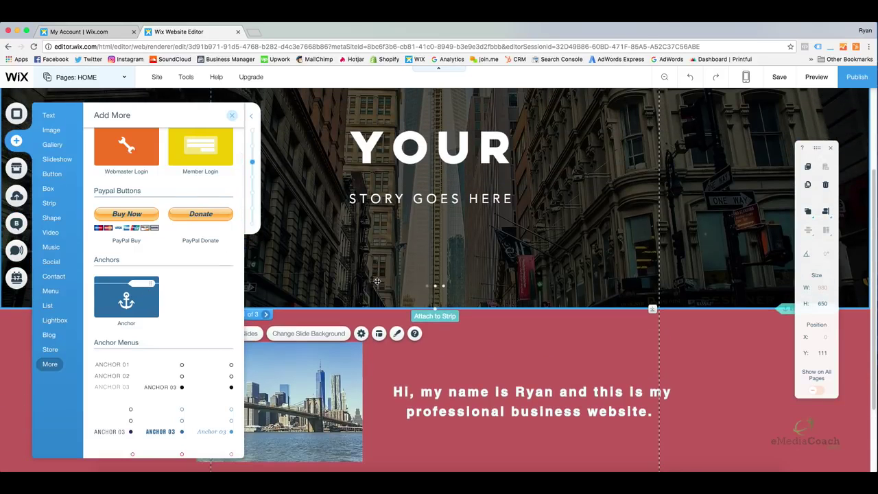
Drop Anchor 1 onto the home page and position it at the red strip's top (Y 761).
left_click_drag(153, 308, 351, 307)
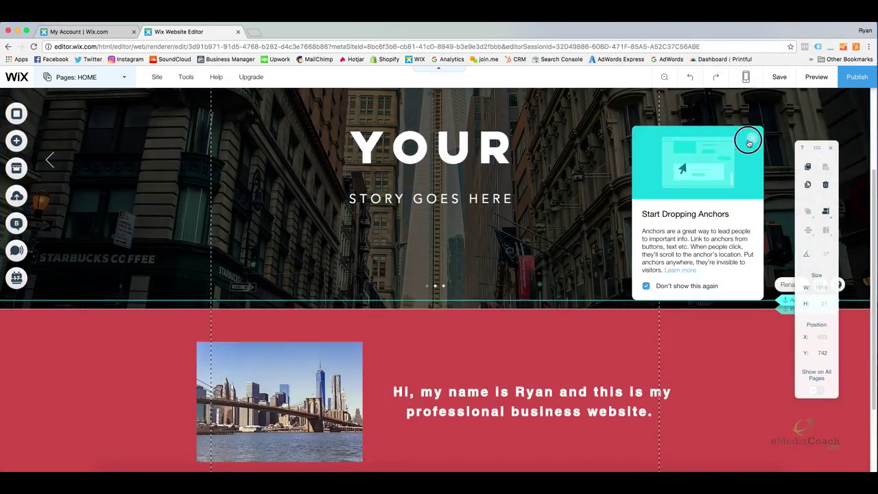
left_click(749, 143)
left_click_drag(789, 300, 786, 310)
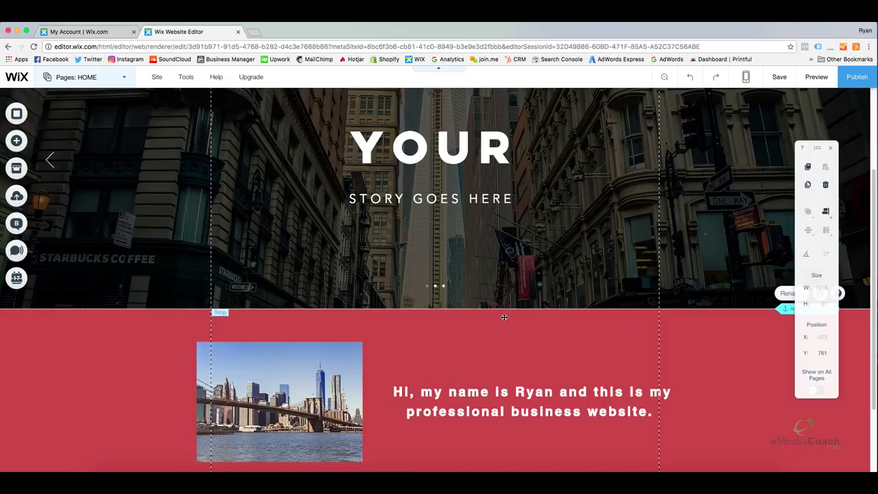
scroll(504, 317, "up", 3)
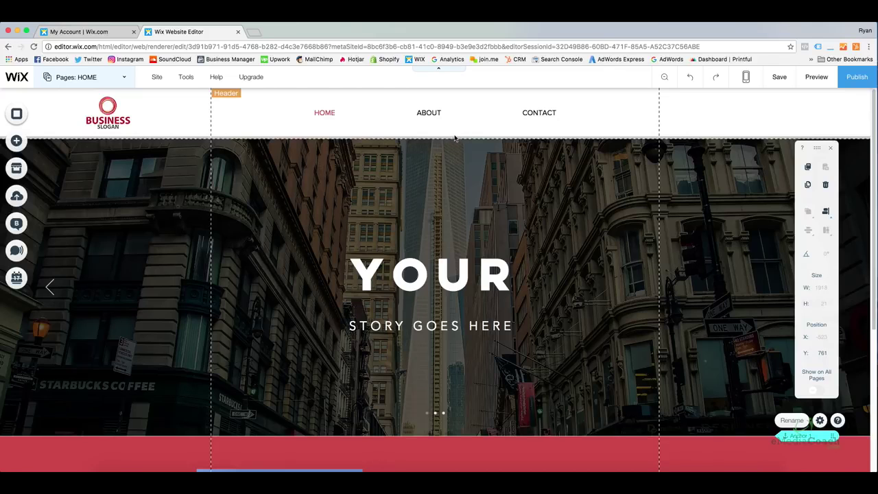
left_click_drag(869, 130, 872, 310)
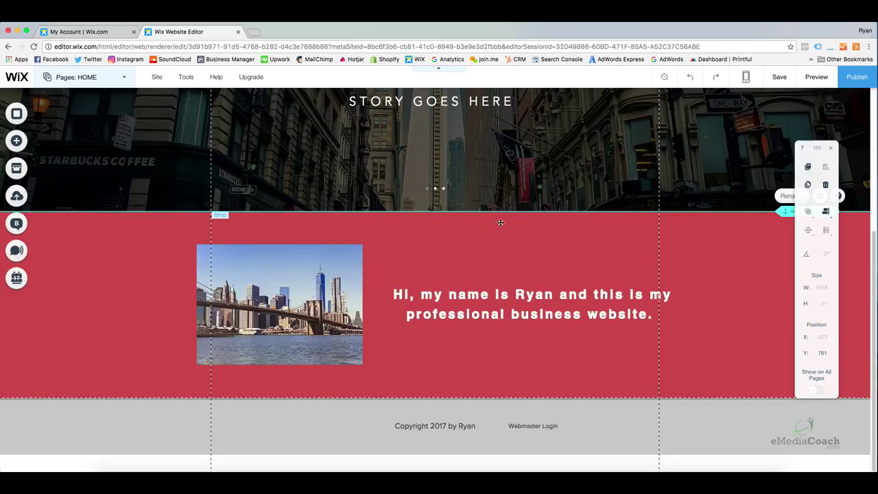
scroll(696, 225, "up", 1)
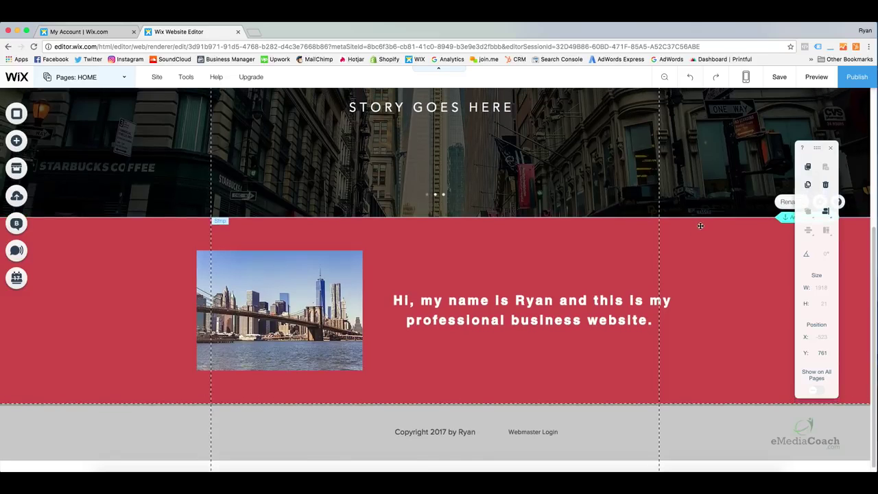
scroll(703, 226, "up", 3)
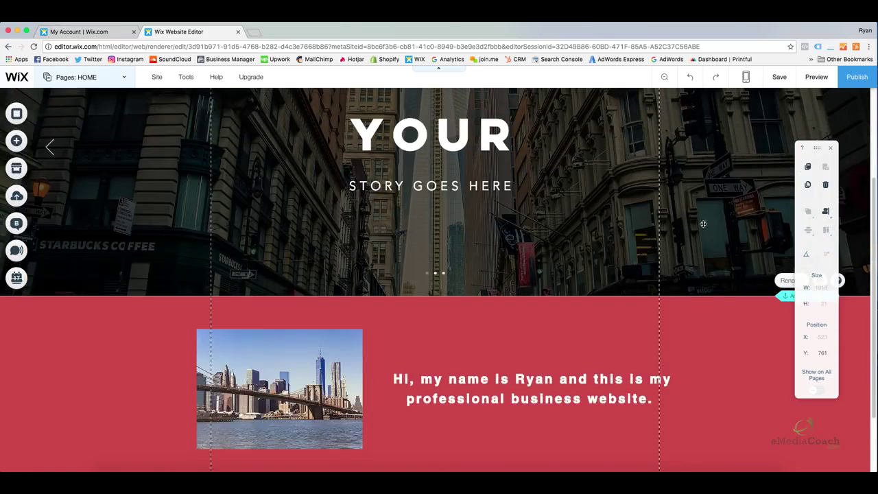
scroll(702, 226, "up", 3)
scroll(692, 226, "up", 3)
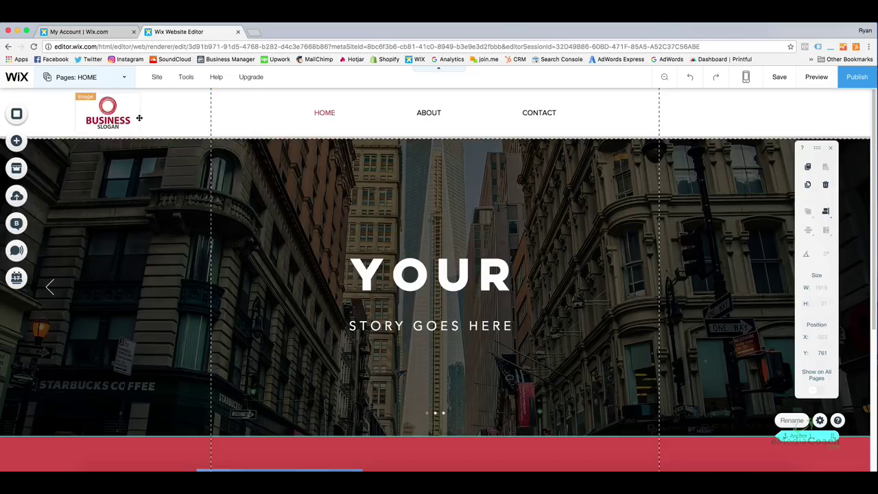
Open Page SEO for the HOME page from the Pages list.
left_click(121, 82)
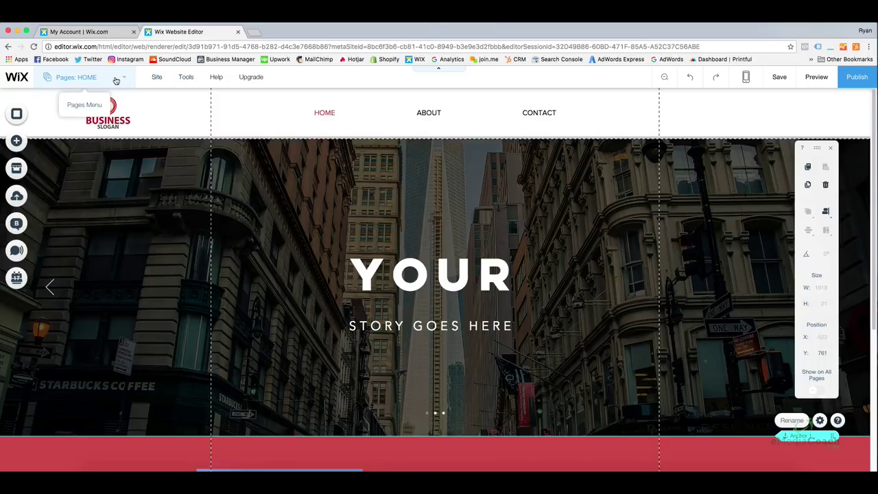
left_click(116, 81)
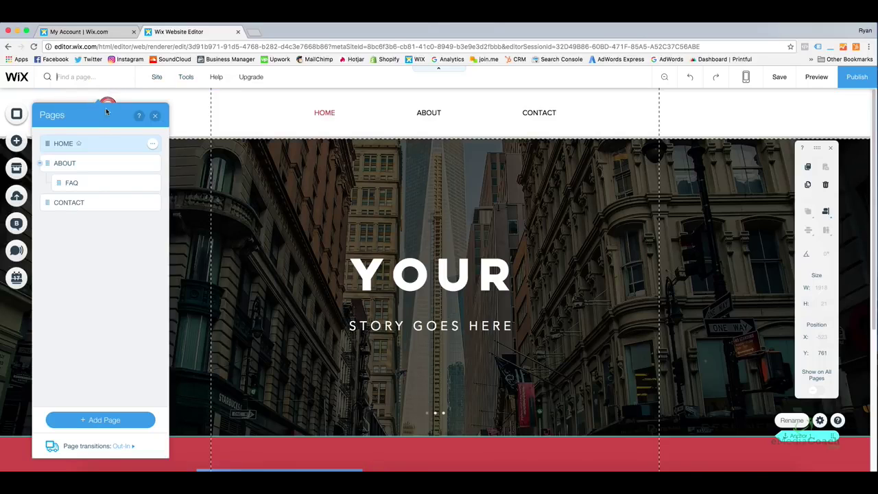
left_click(152, 146)
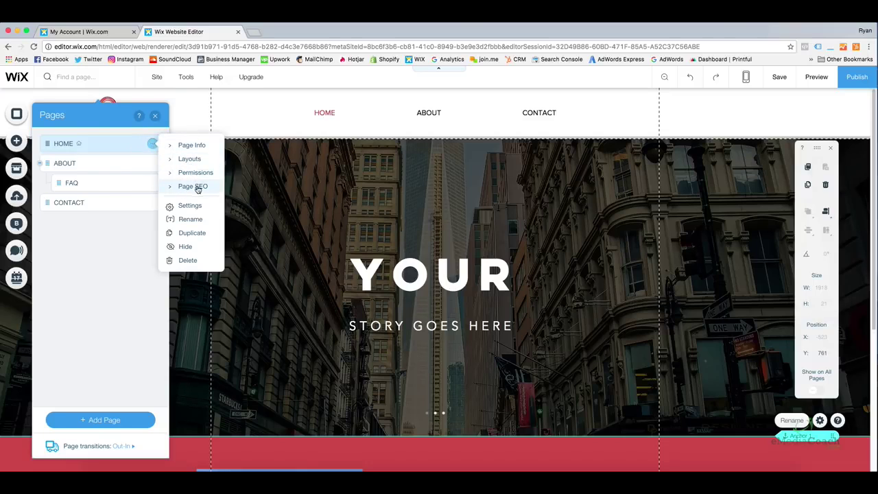
left_click(192, 186)
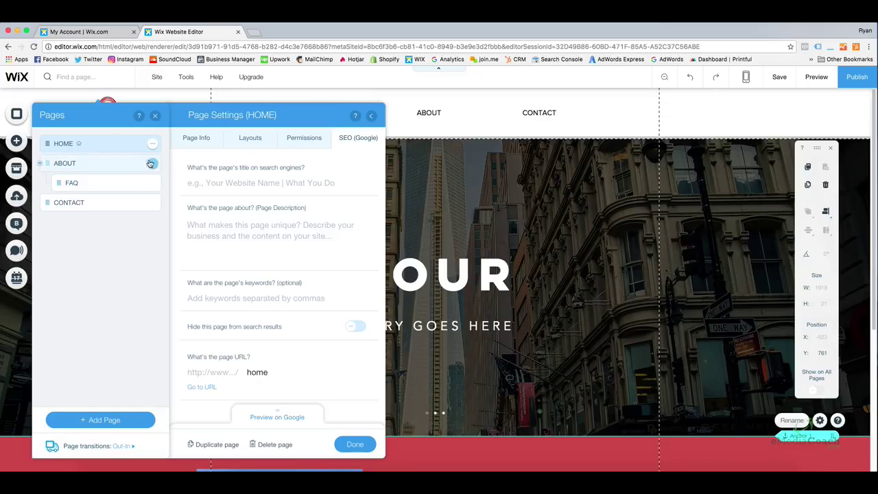
Set the home page search title to 'Professioanl Business Sevices | My Business'.
left_click(240, 181)
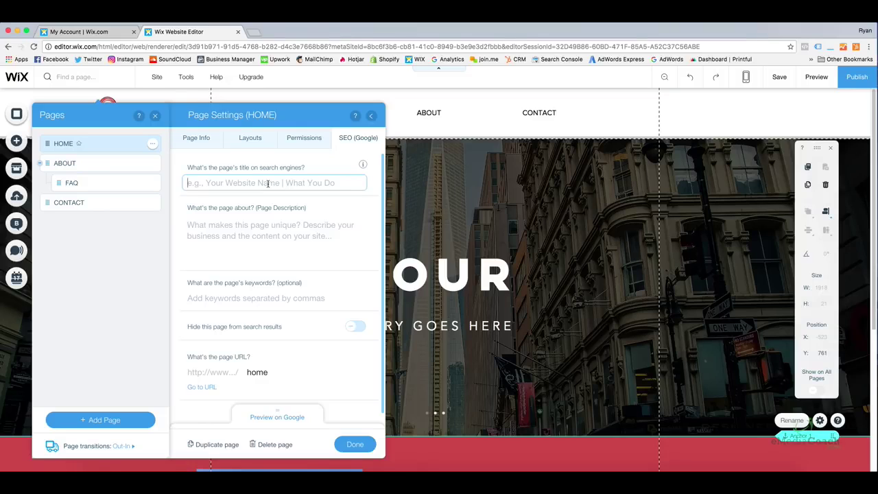
left_click(277, 416)
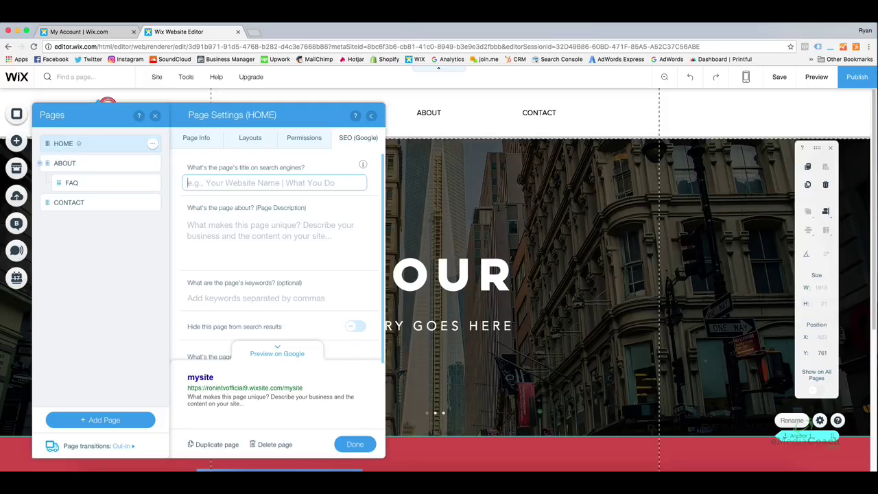
type("Pr")
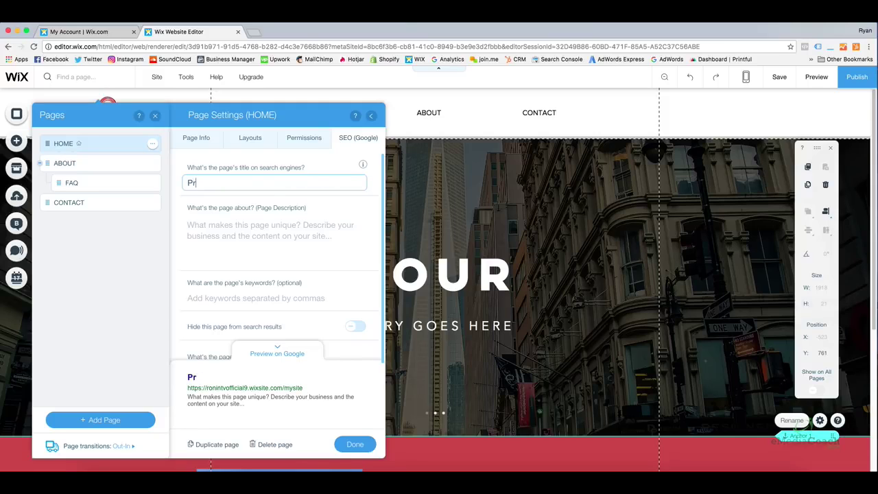
type("ofessioanl Busine")
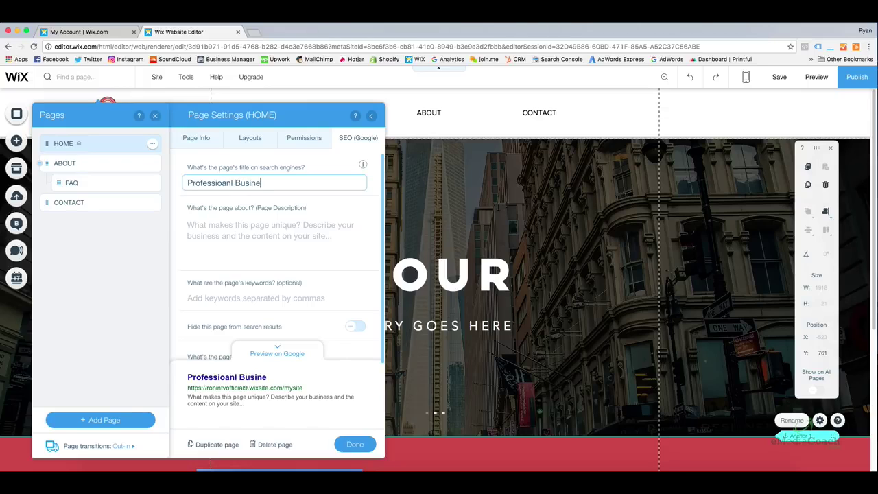
type("ss Sevices ")
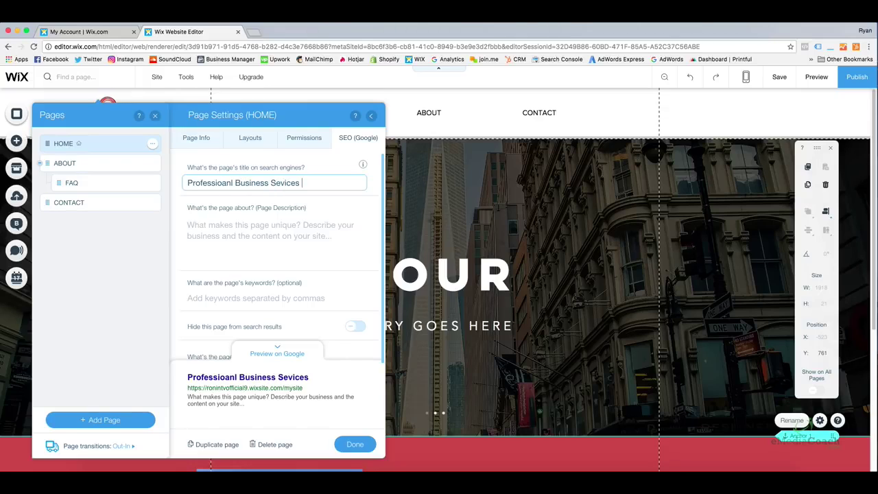
type("| My Business")
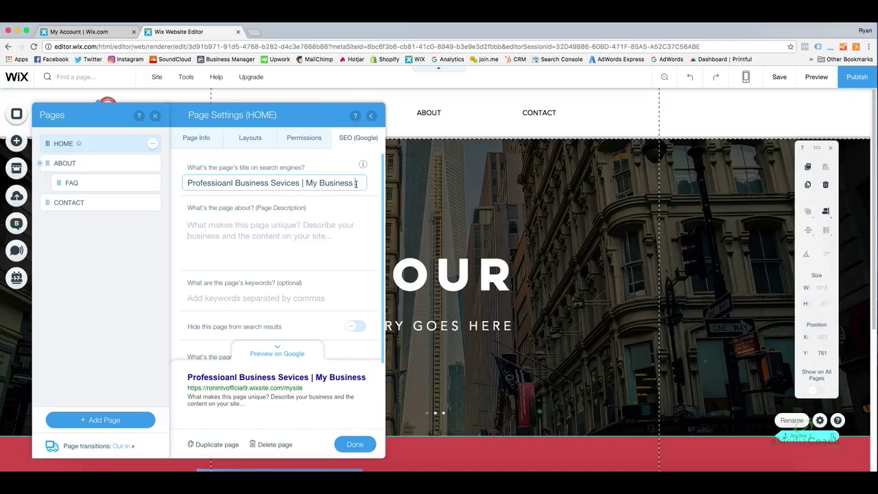
left_click(236, 183)
Write the home page description 'This is my business and this is what we do in wherever. Call now!'.
left_click(292, 228)
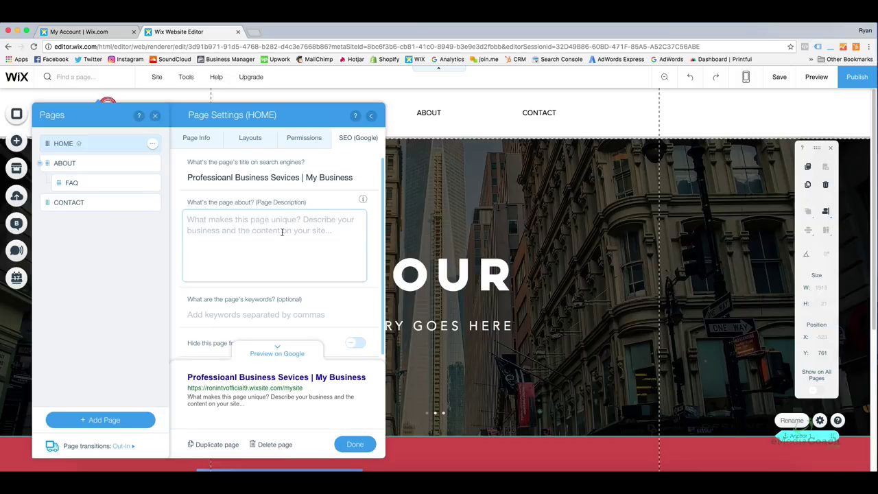
type("This is my business and this is what we do. Cus")
key("BackSpace")
key("BackSpace")
key("BackSpace")
key("BackSpace")
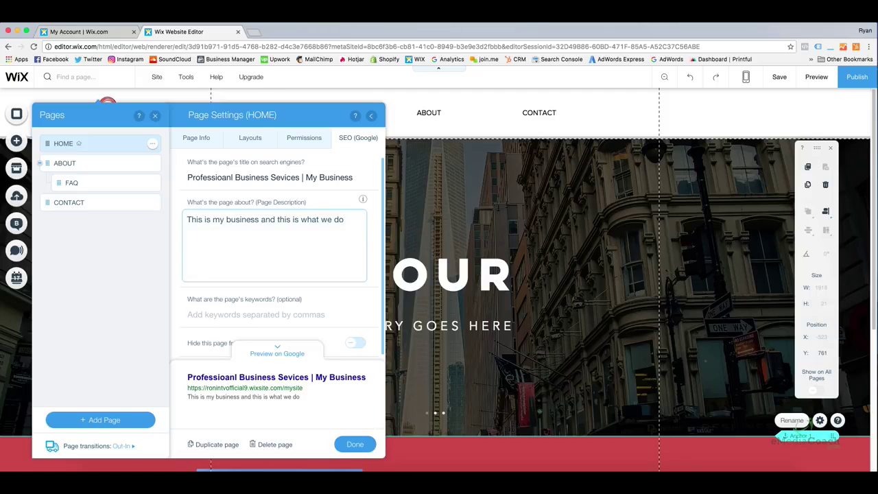
type("in wherever. Call now!")
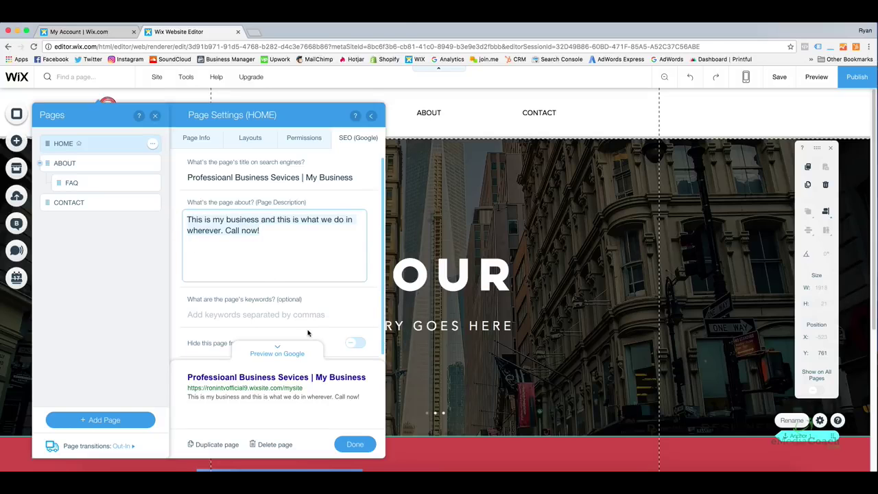
left_click_drag(378, 229, 380, 248)
left_click(310, 239)
Enter 'Business Sevices,' as the home page keywords, then bring up the ABOUT page's options.
left_click(308, 226)
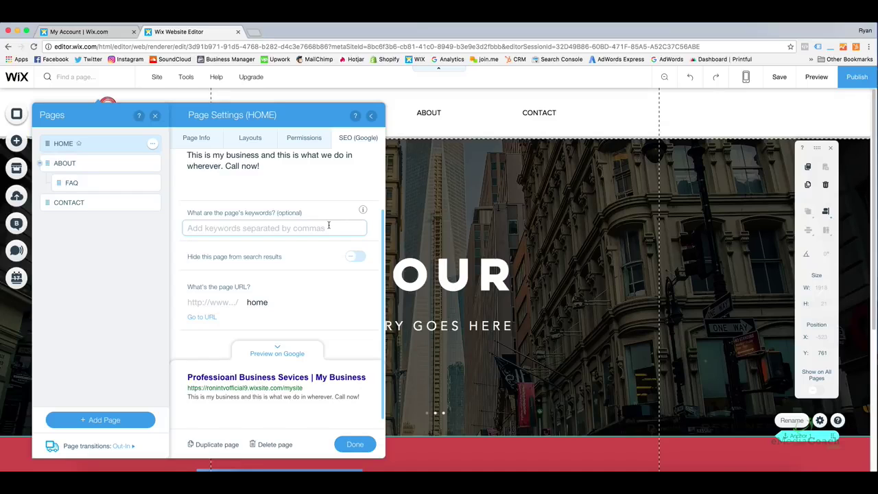
type("Business")
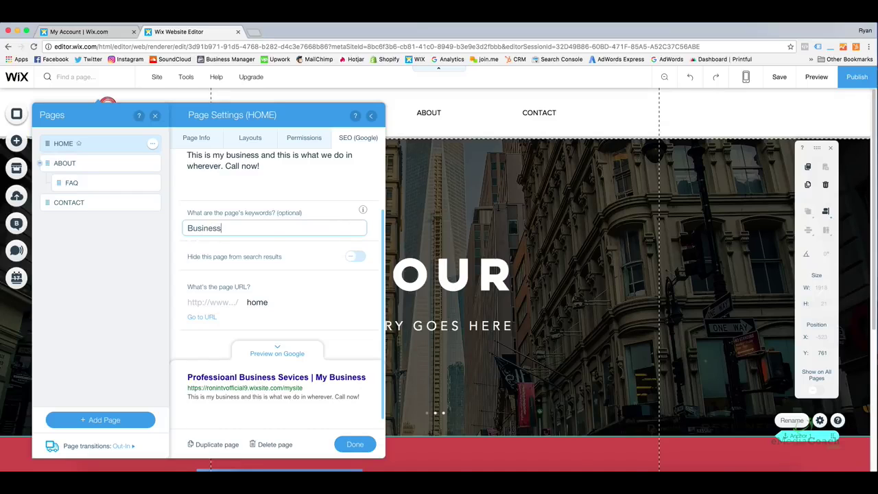
type(" Sevices, etc")
key("BackSpace")
key("BackSpace")
key("BackSpace")
left_click(382, 239)
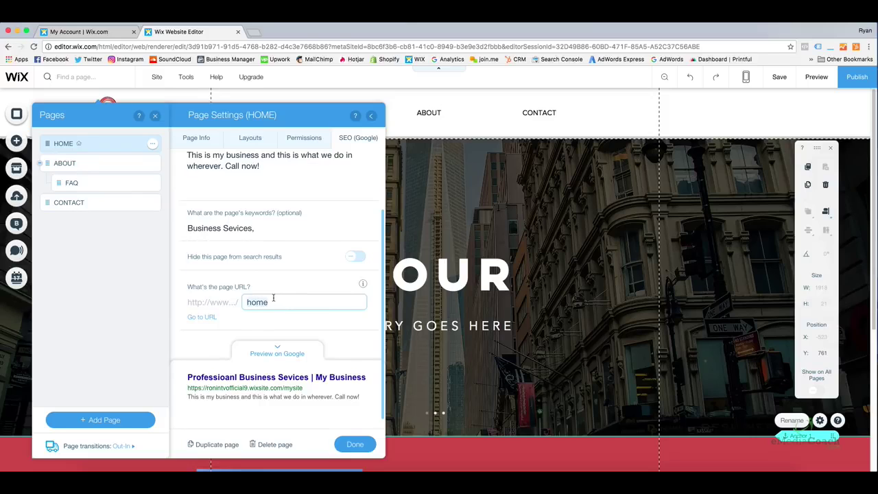
left_click(274, 296)
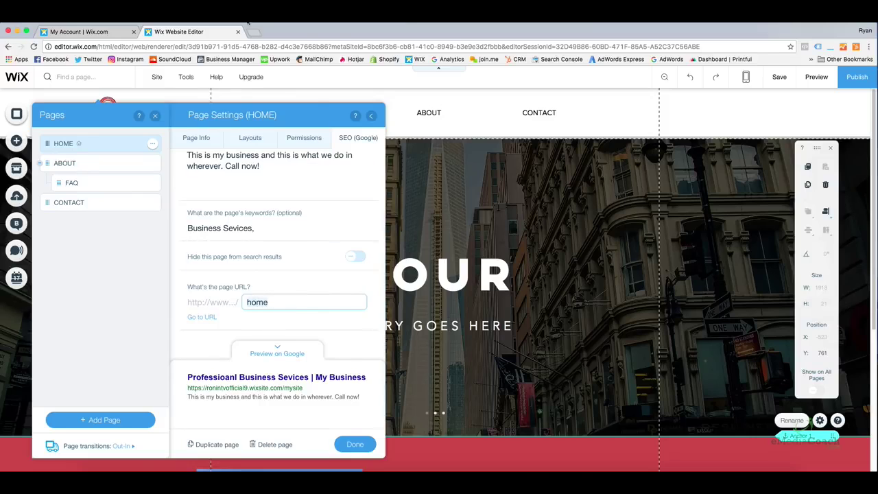
left_click(154, 168)
Try the ABOUT page URL 'webdesign', restore it to 'about', and close its settings.
left_click(189, 203)
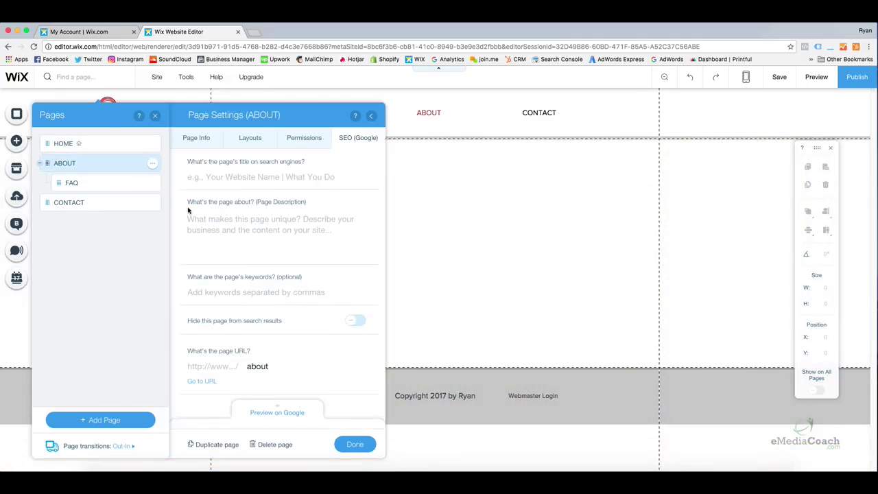
left_click(285, 364)
left_click(285, 365)
key("BackSpace")
key("BackSpace")
key("BackSpace")
key("BackSpace")
key("BackSpace")
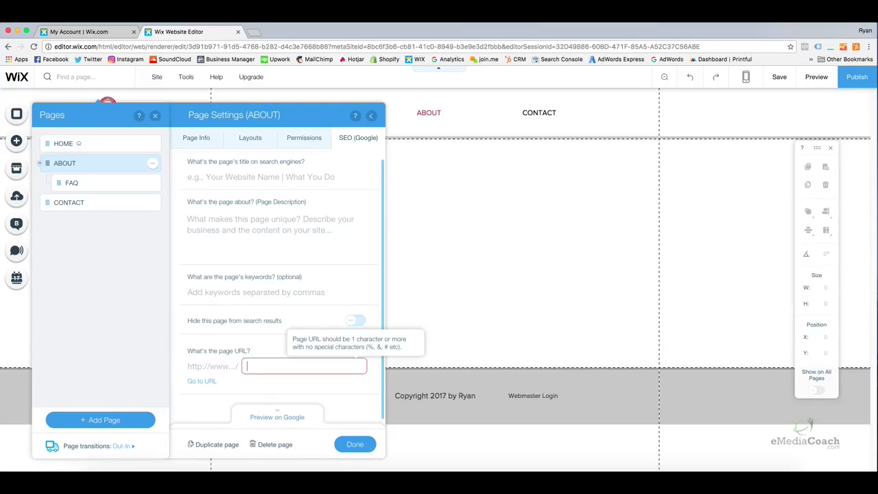
type("webdesign")
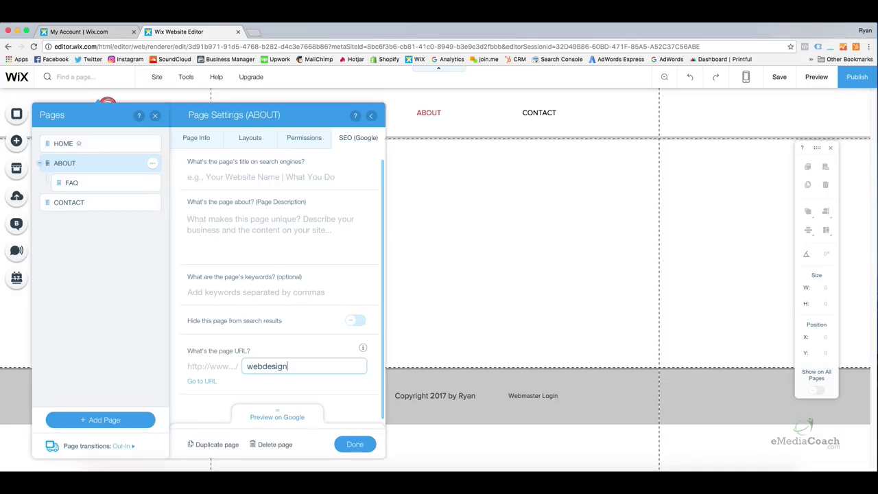
key("BackSpace")
key("BackSpace")
key("BackSpace")
key("BackSpace")
key("BackSpace")
key("BackSpace")
key("BackSpace")
key("BackSpace")
key("BackSpace")
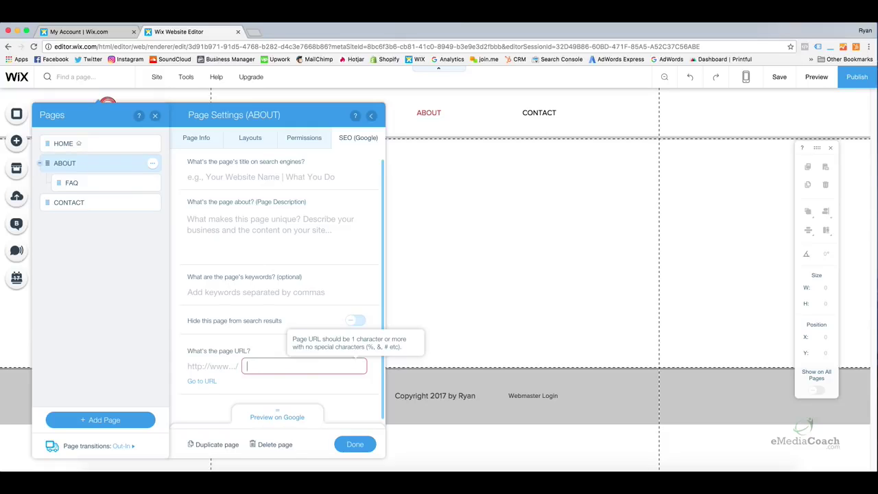
type("out")
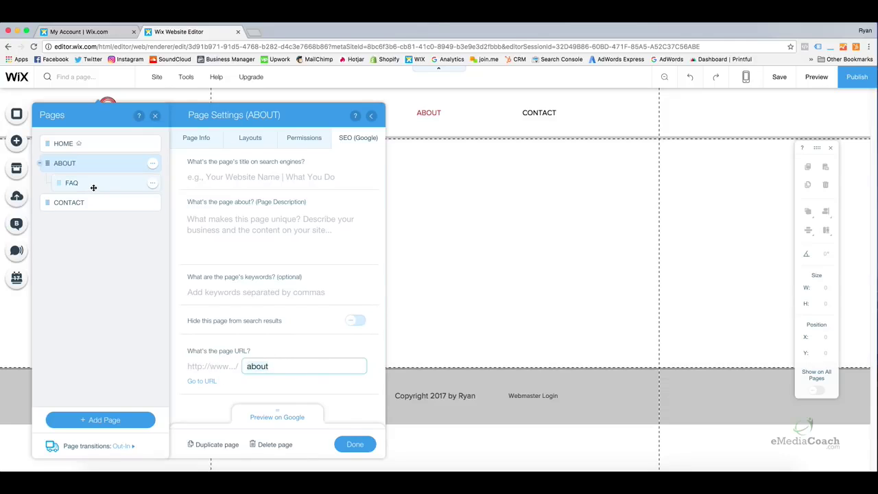
left_click(364, 442)
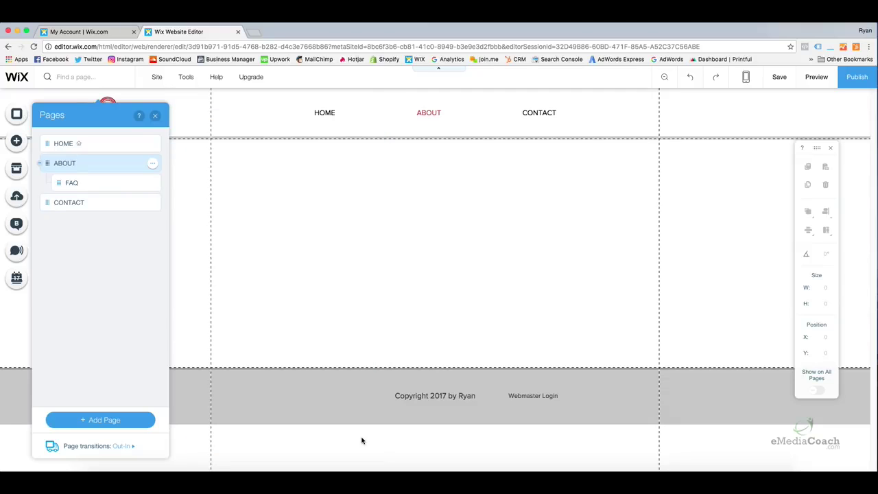
Close the Pages list and launch the Site Manager from the Site menu.
left_click(155, 115)
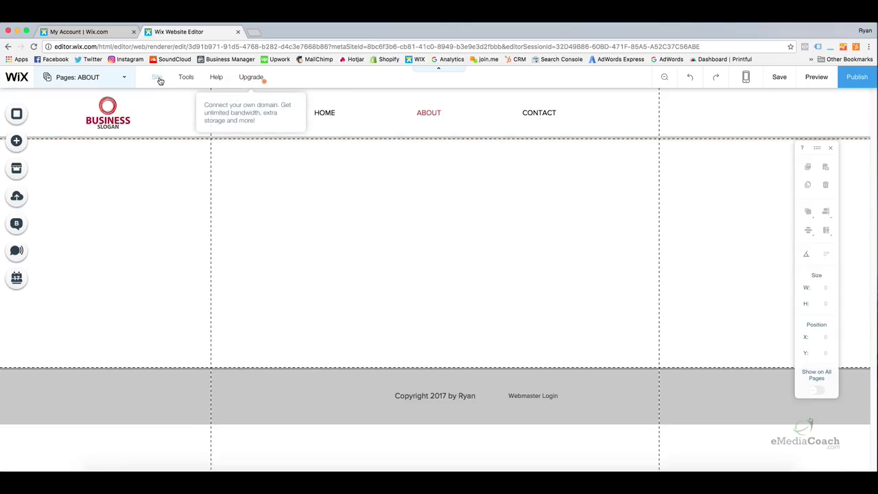
mouse_move(158, 80)
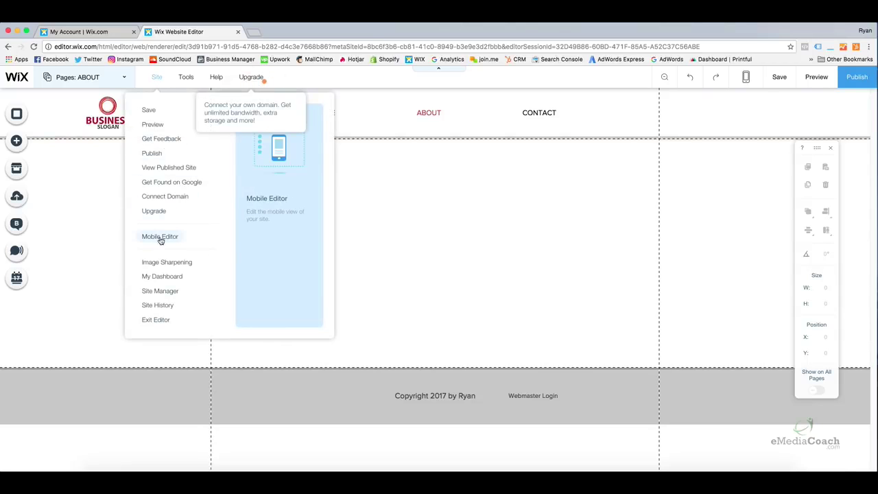
left_click(173, 293)
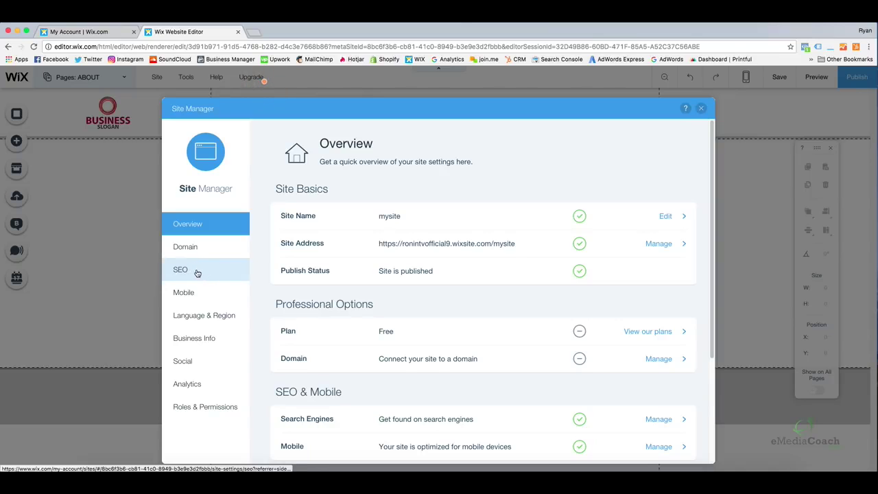
Show the site's SEO settings in the Site Manager and scroll through them.
left_click(197, 272)
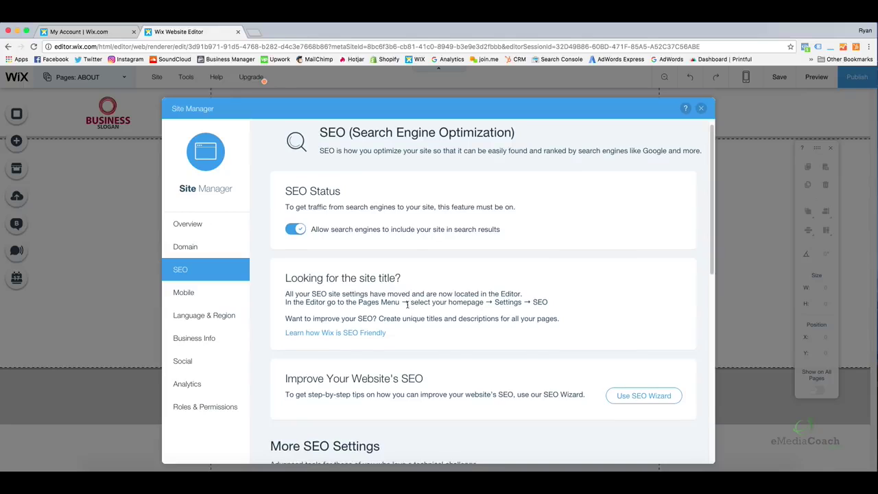
scroll(406, 302, "down", 2)
scroll(407, 304, "down", 4)
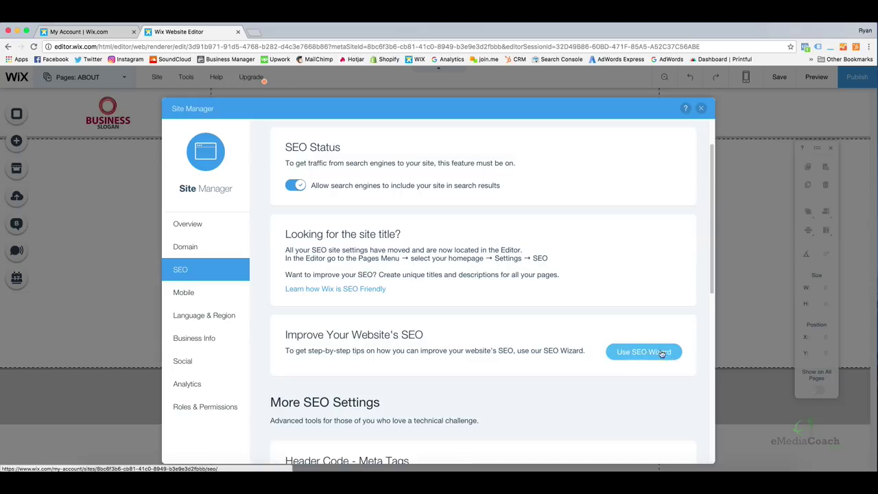
left_click_drag(711, 227, 713, 343)
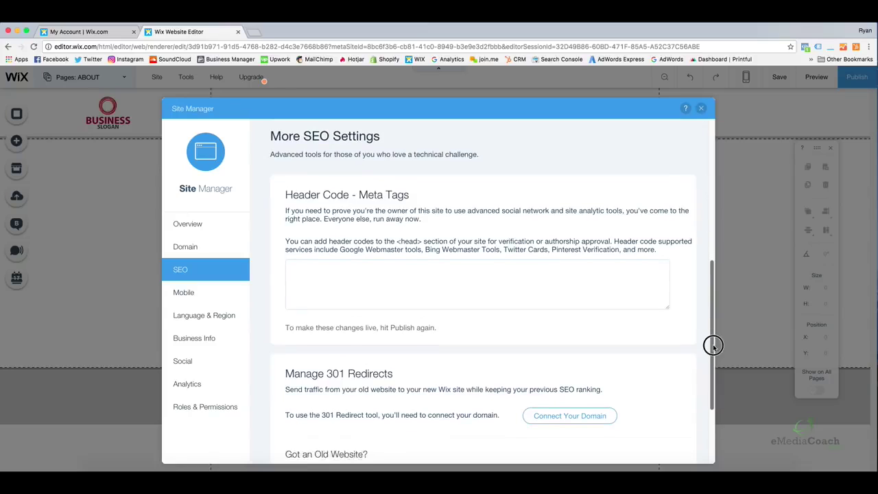
Start adding header meta tag code and review the Header Code and 301 Redirects sections.
left_click(440, 269)
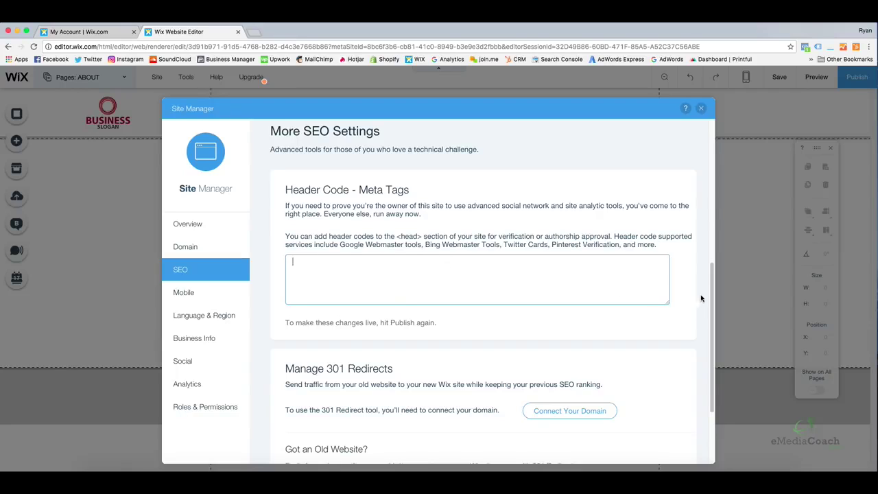
left_click_drag(709, 275, 709, 277)
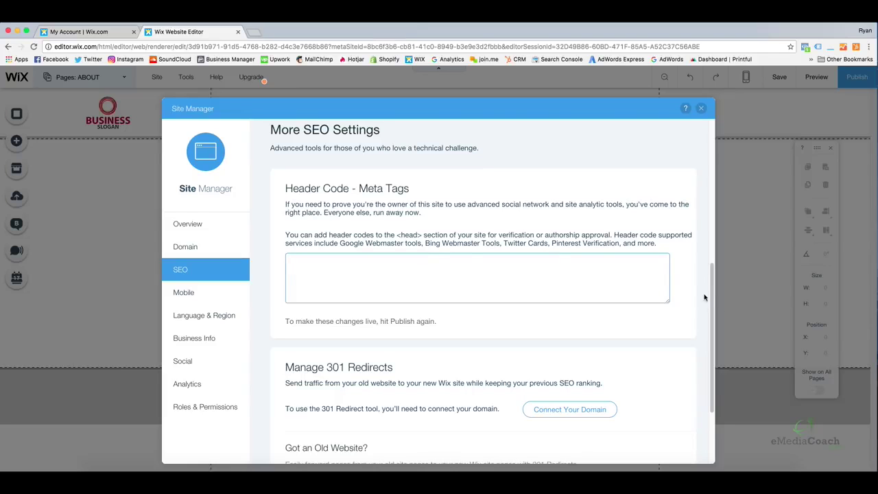
left_click_drag(711, 290, 714, 350)
left_click_drag(394, 245, 328, 247)
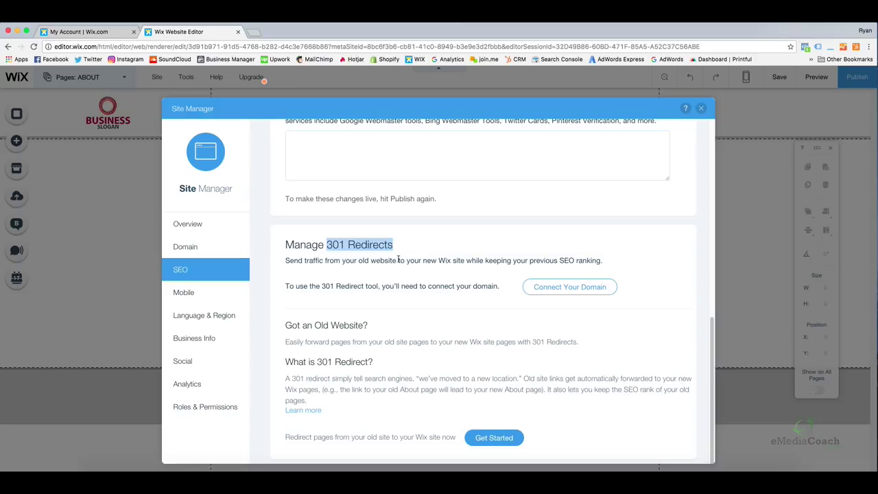
Highlight 'Wix site', then begin a 301 redirect and list the available target pages.
left_click_drag(465, 261, 441, 261)
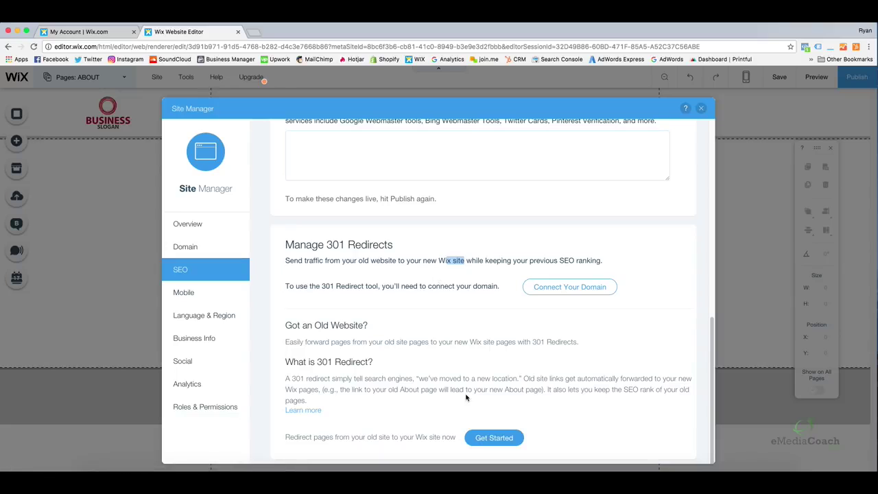
left_click(491, 438)
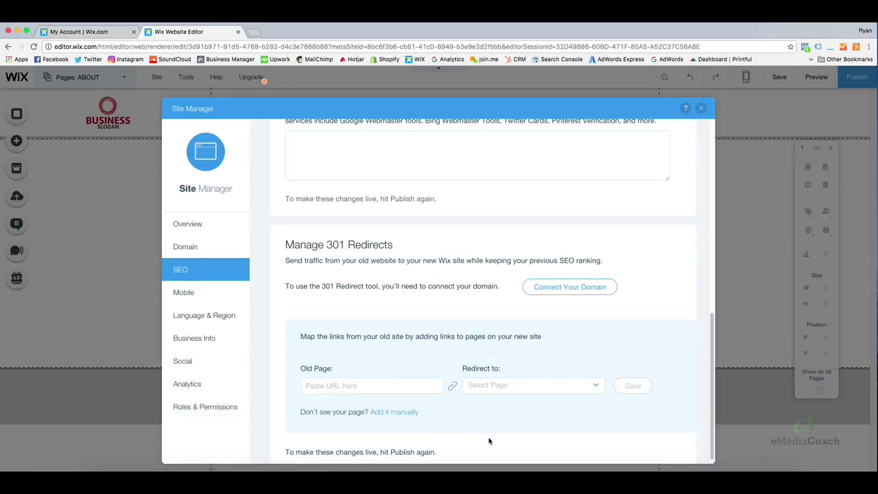
left_click(360, 386)
left_click(503, 386)
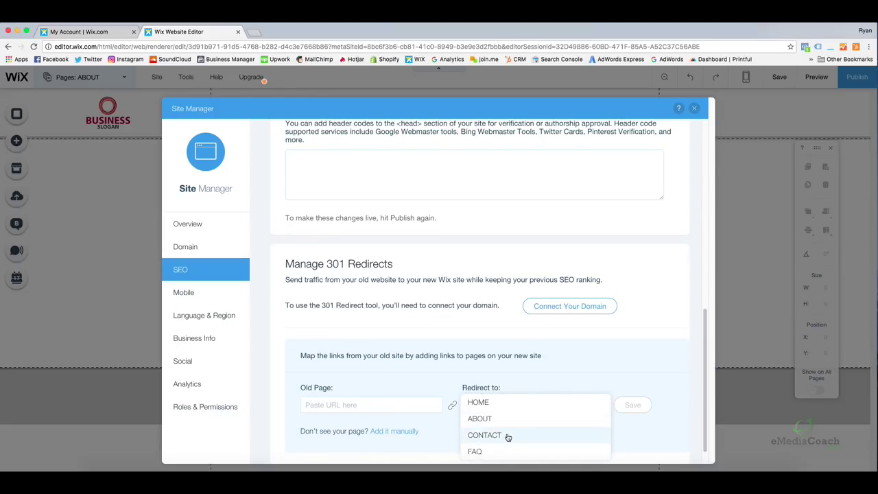
Dismiss the redirect target list and close the Site Manager without adding a redirect.
left_click(565, 392)
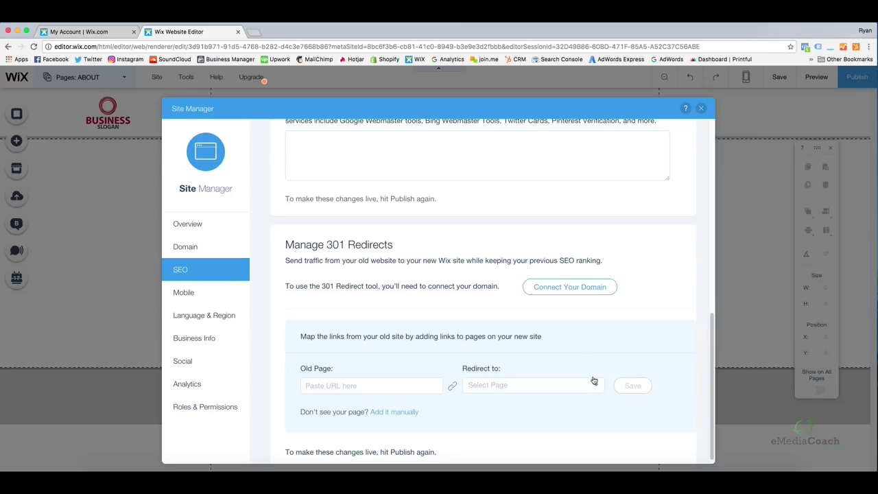
scroll(540, 295, "up", 7)
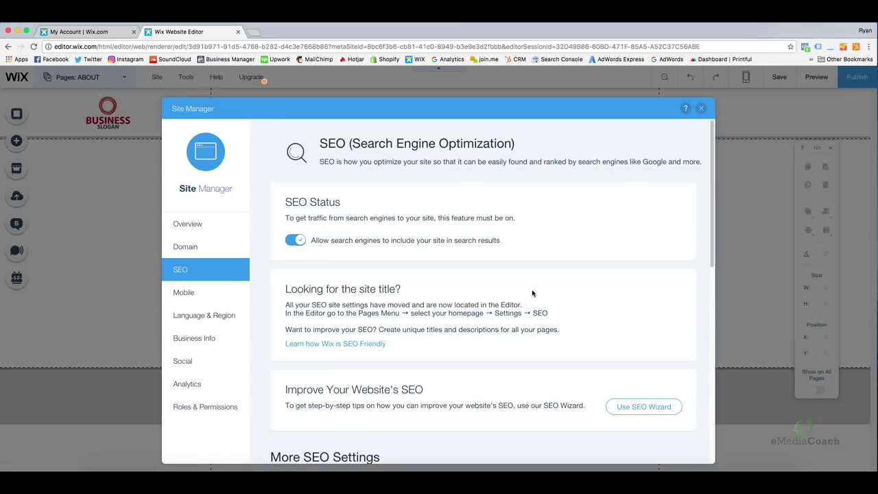
left_click(701, 111)
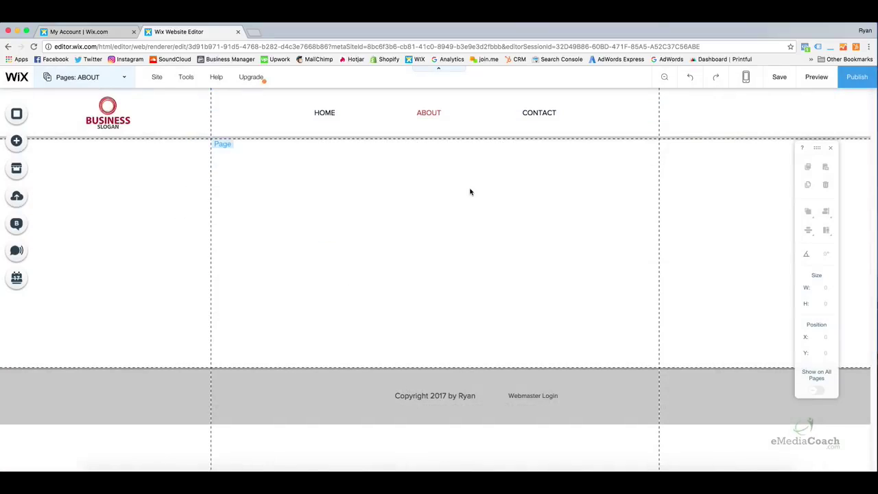